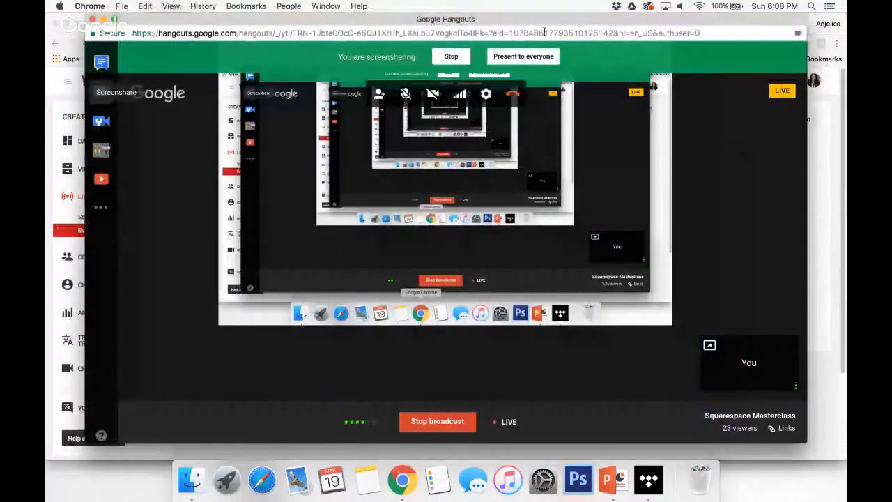
Switch from the Hangouts window to the Squarespace site editor and go back to its main menu.
drag(534, 19, 606, 40)
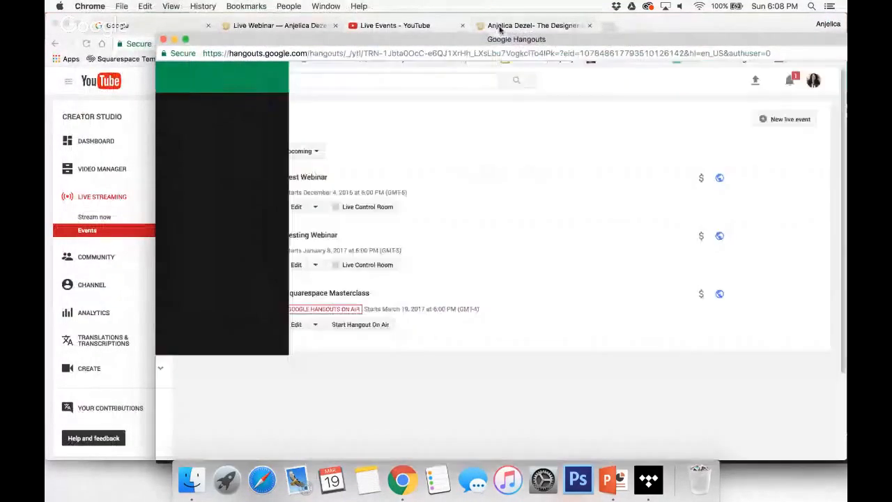
click(530, 25)
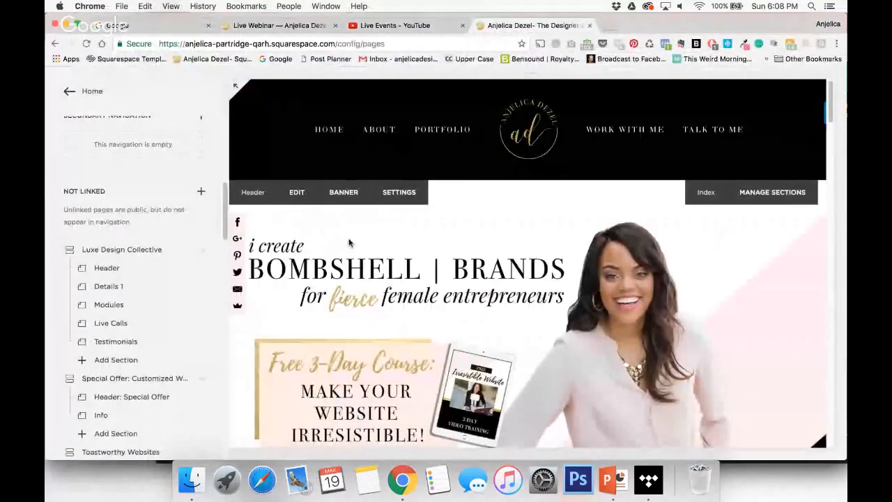
click(70, 91)
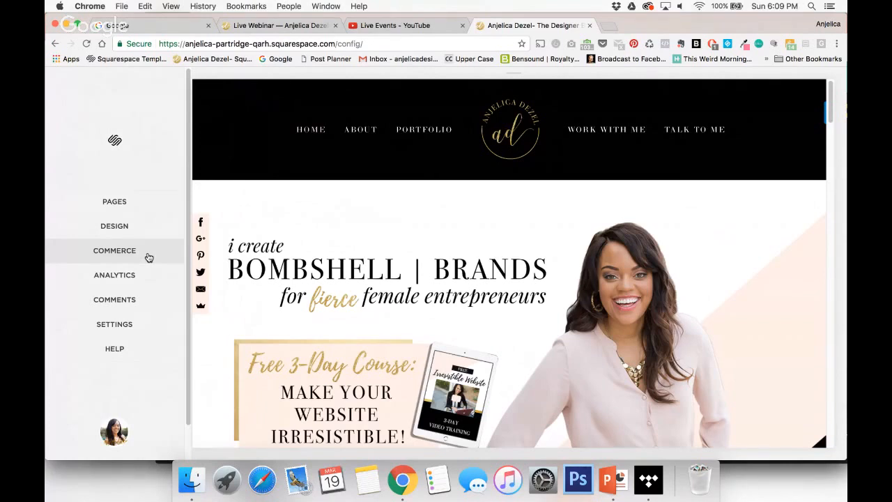
Look through the homepage preview from the header down to the client testimonials, and return to its beginning.
scroll(595, 311, down, 1)
scroll(595, 311, down, 5)
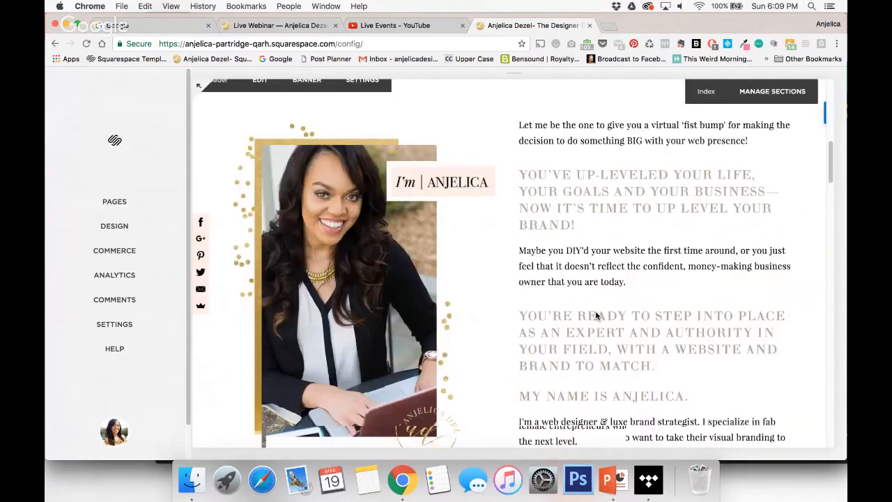
scroll(596, 316, down, 10)
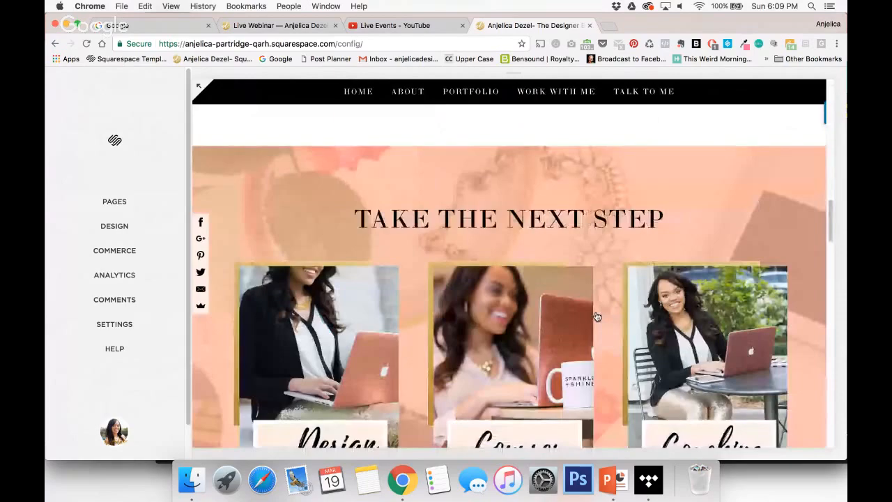
scroll(596, 316, down, 15)
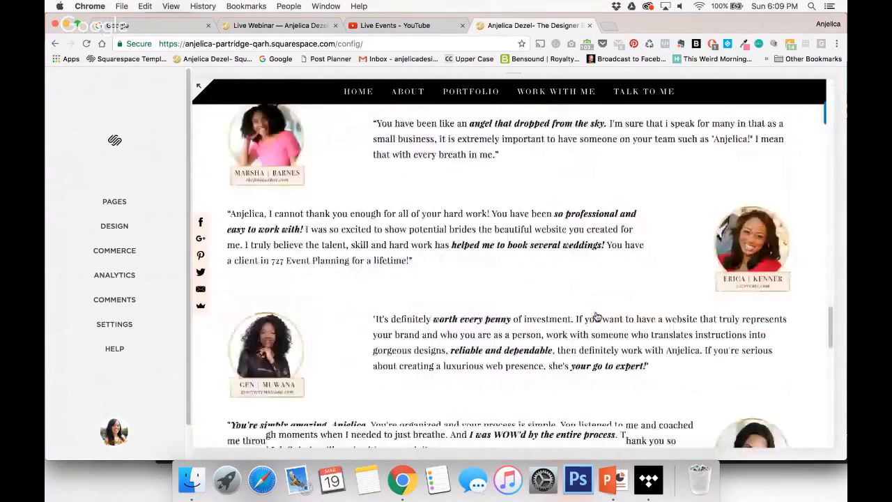
scroll(596, 316, down, 2)
scroll(241, 283, up, 20)
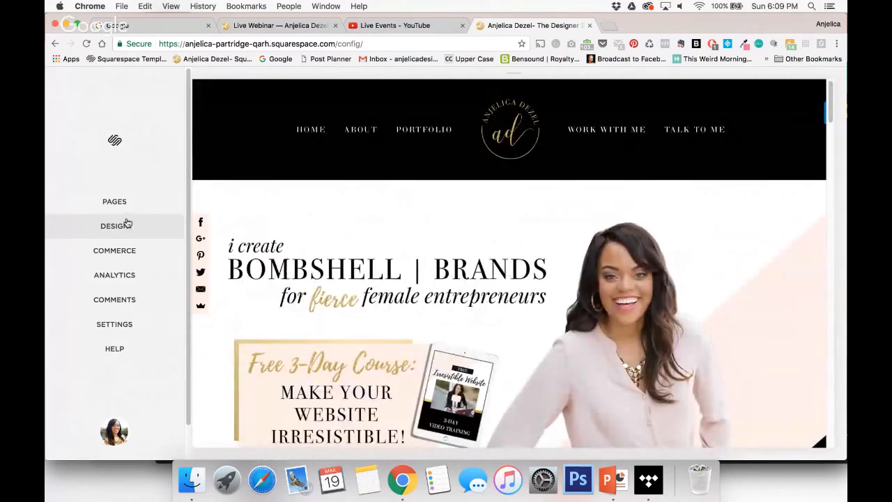
Open the site's Style settings from Design and review the available header, navigation, content and button options.
click(127, 224)
click(105, 220)
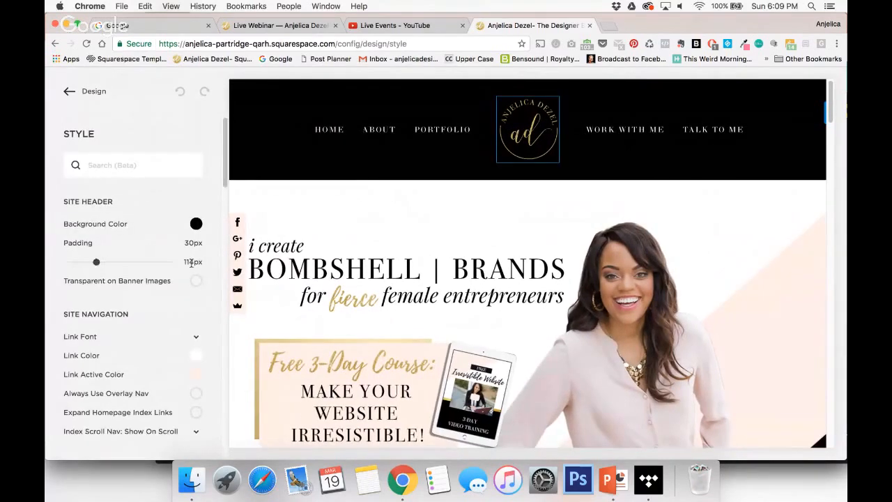
scroll(190, 322, down, 1)
scroll(190, 321, down, 15)
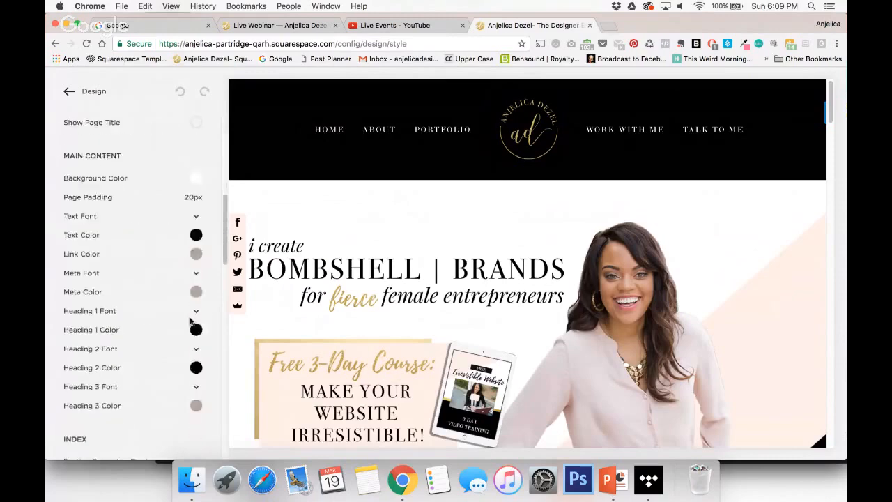
scroll(191, 321, down, 8)
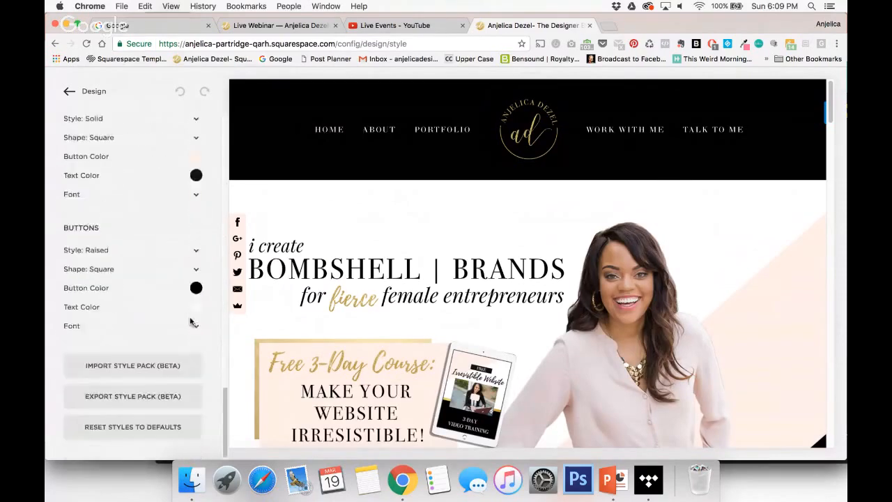
scroll(190, 321, up, 9)
scroll(191, 321, up, 12)
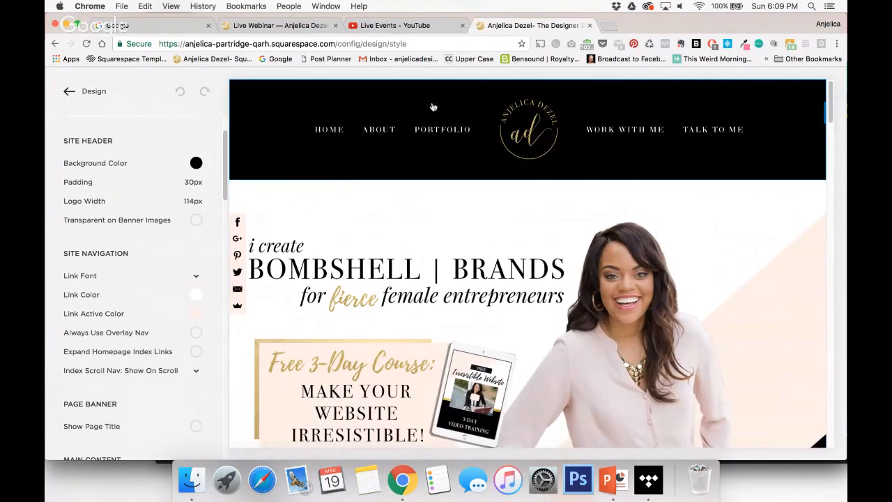
mouse_move(152, 211)
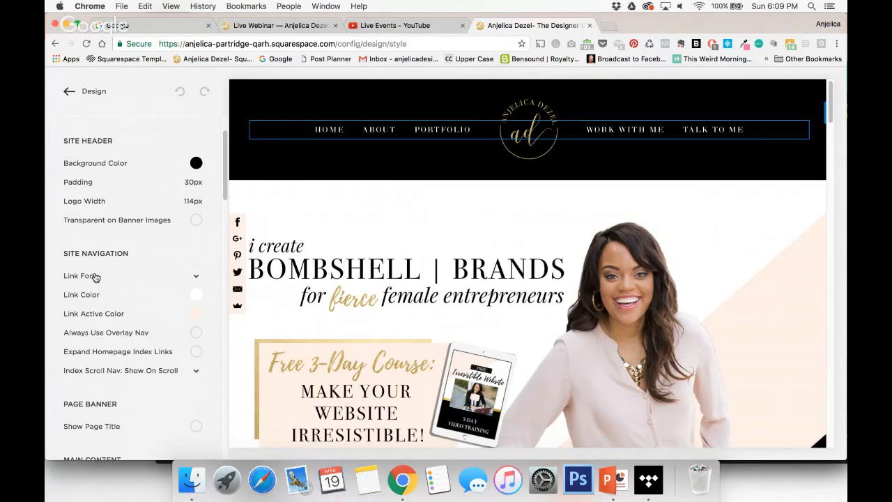
In the homepage preview's introduction section, show the style settings of the Heading 3 text and of the body paragraph.
scroll(435, 281, down, 1)
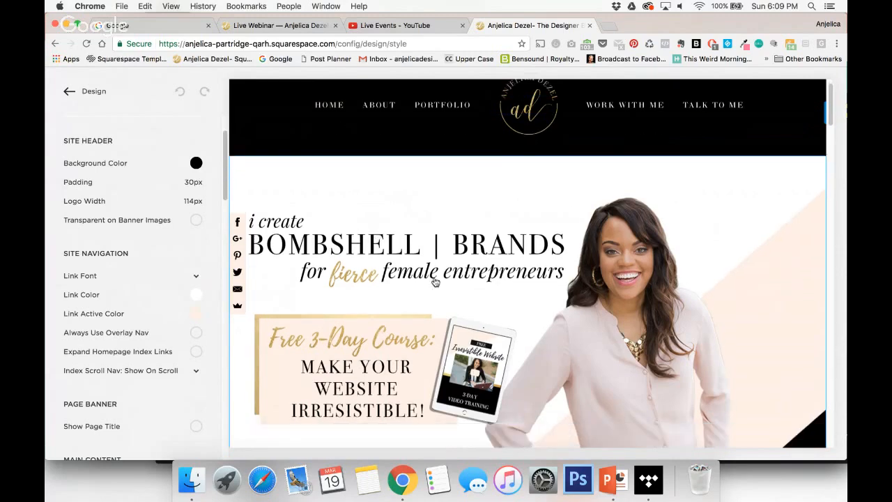
scroll(435, 281, down, 5)
scroll(435, 281, down, 1)
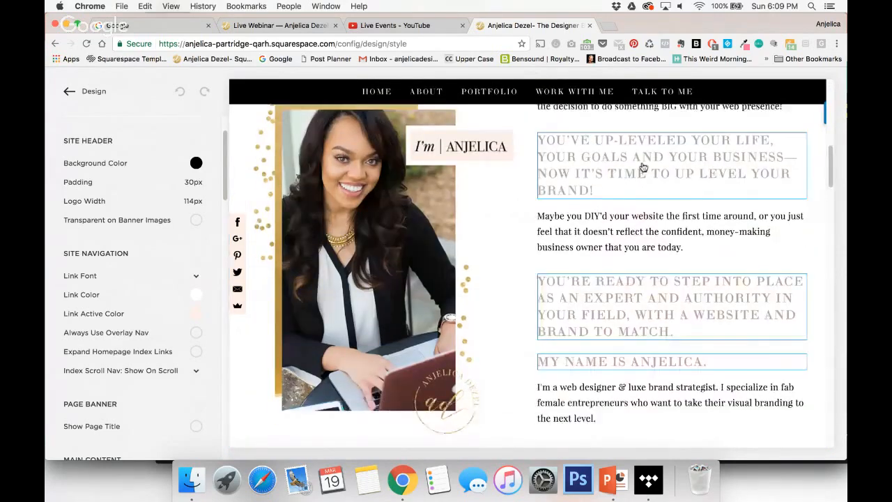
scroll(644, 167, up, 4)
click(630, 270)
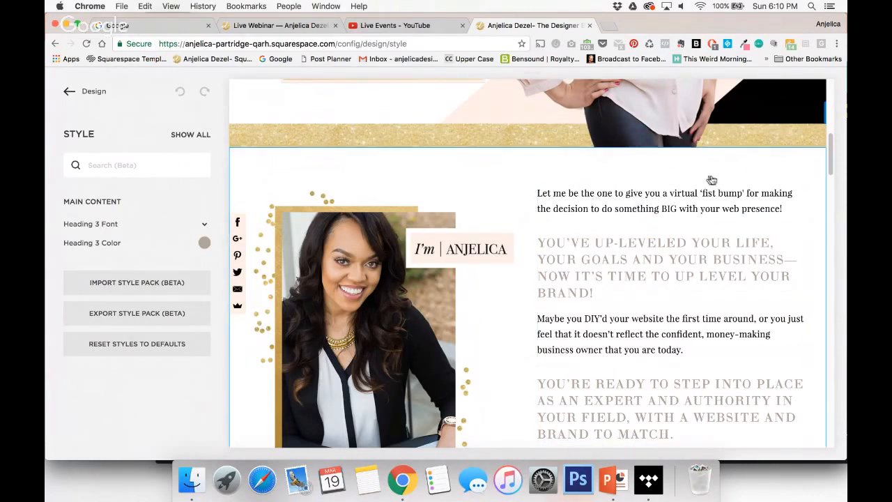
click(664, 196)
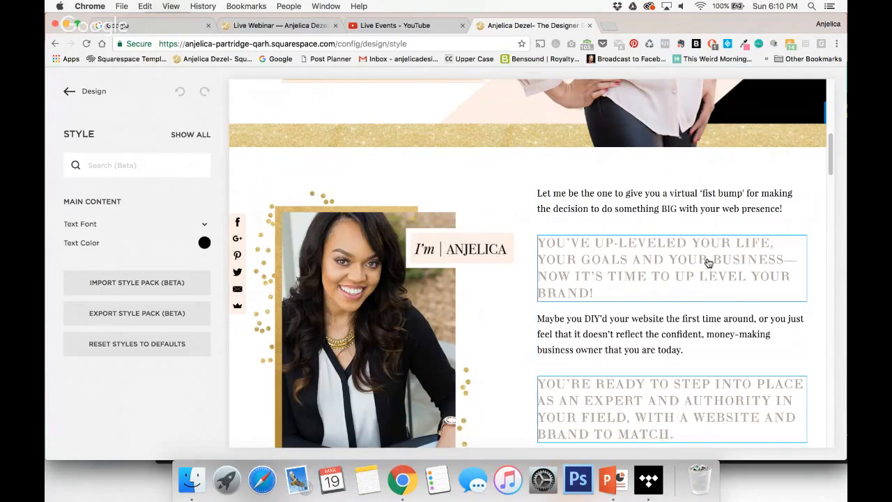
Show the style settings that apply to the "Take the Next Step" heading in the preview.
scroll(708, 262, down, 5)
scroll(708, 263, down, 12)
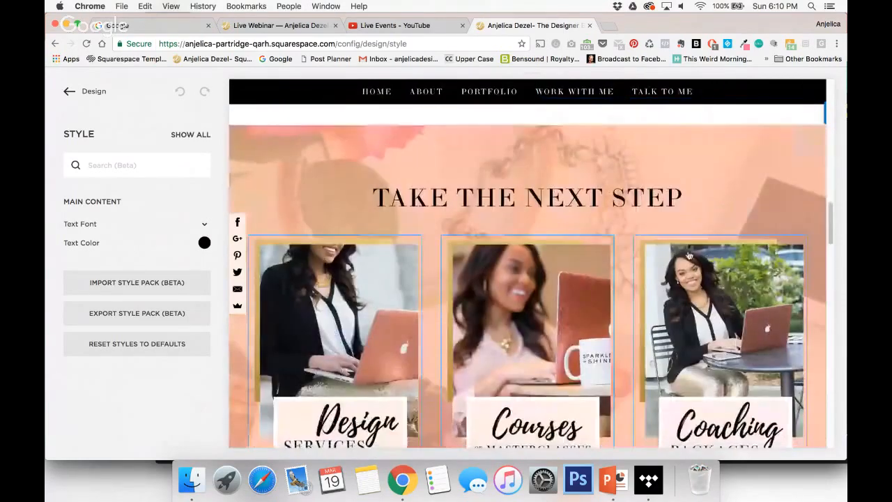
click(606, 205)
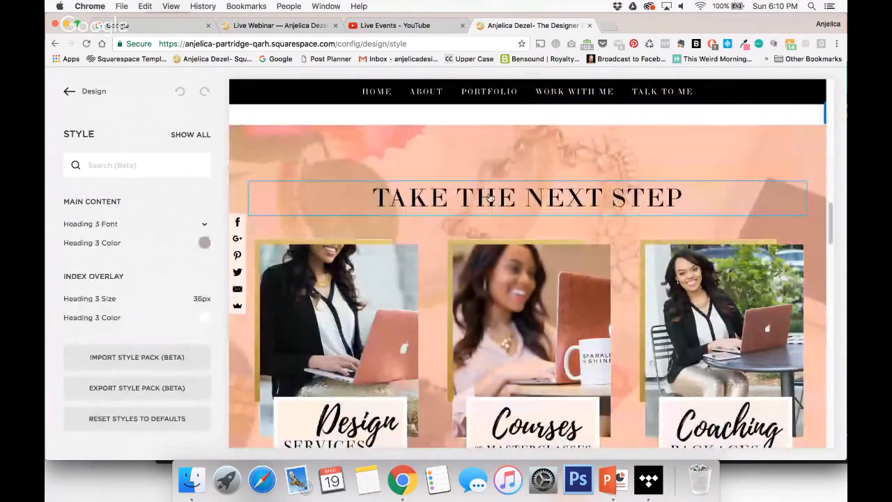
Show the style settings of the homepage's "Make Your Website Irresistible!" prefooter section and of the footer.
scroll(500, 236, down, 8)
scroll(500, 236, down, 15)
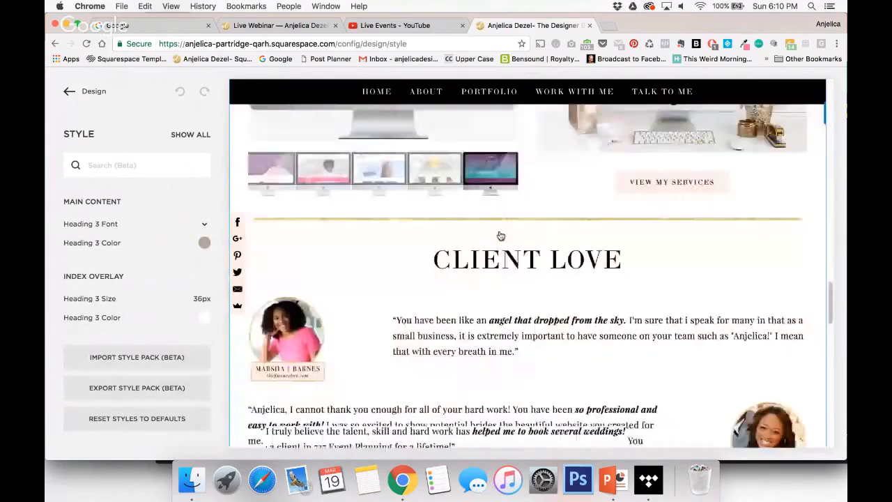
scroll(500, 235, down, 12)
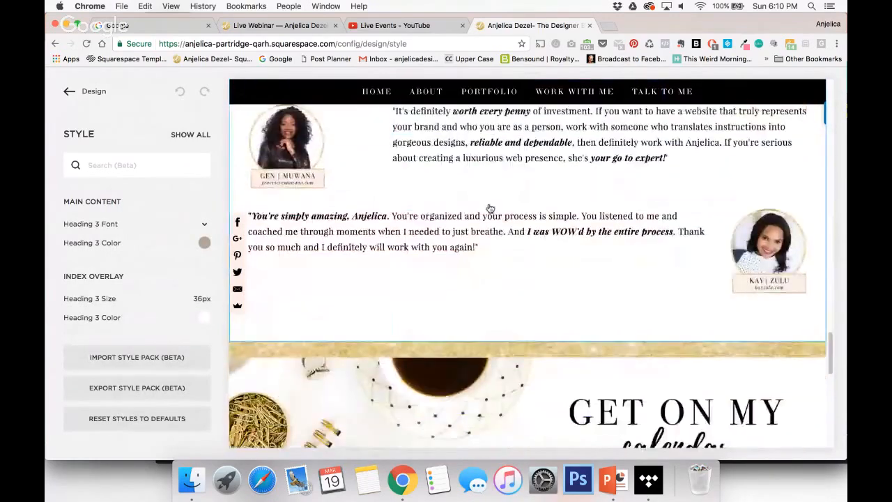
click(500, 293)
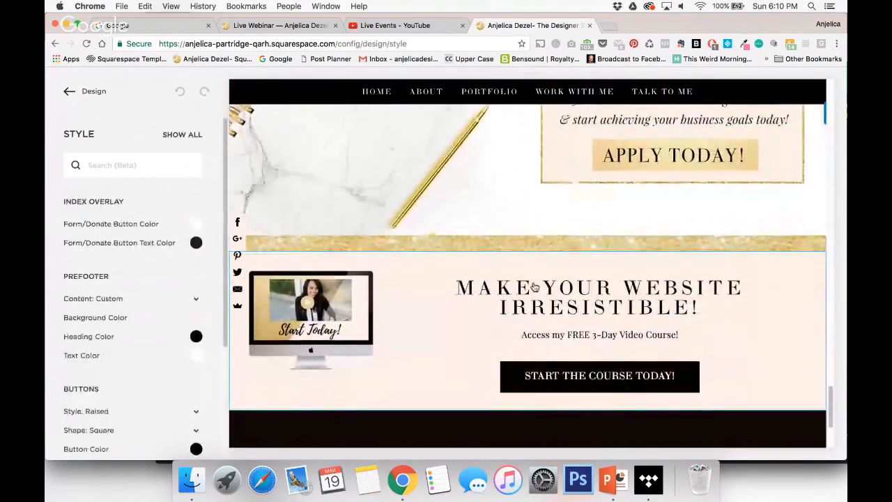
scroll(499, 294, down, 3)
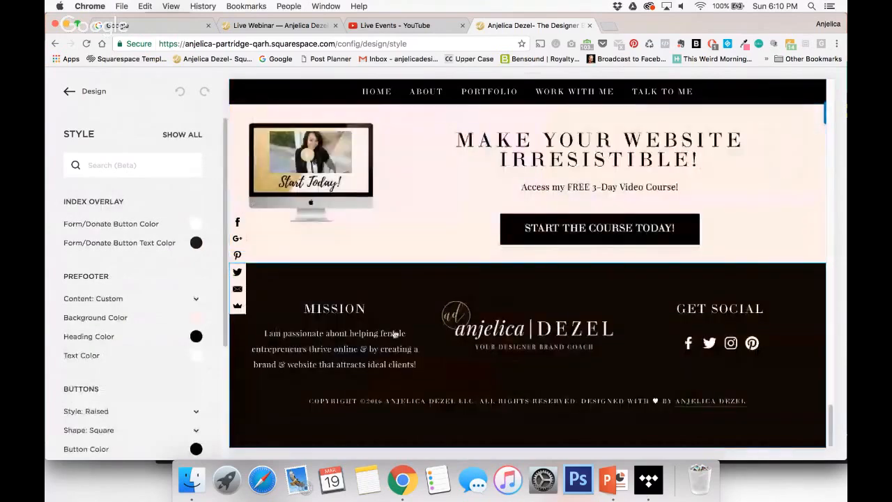
click(327, 307)
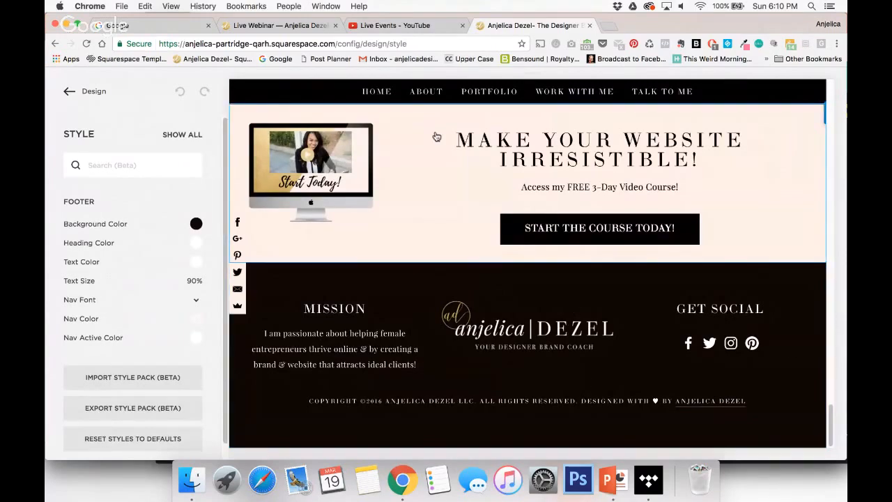
Show all style settings again and view the Main Content Link Color in the color picker, without changing it.
scroll(434, 135, up, 3)
scroll(431, 188, up, 2)
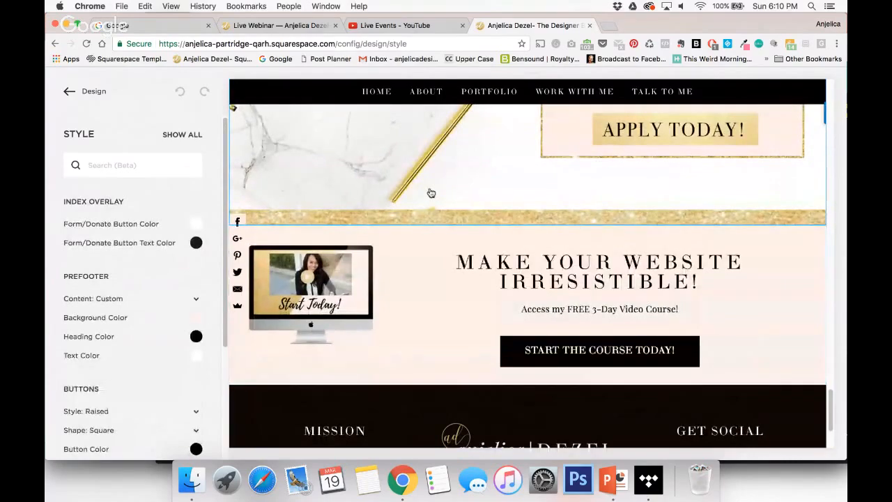
scroll(431, 193, up, 15)
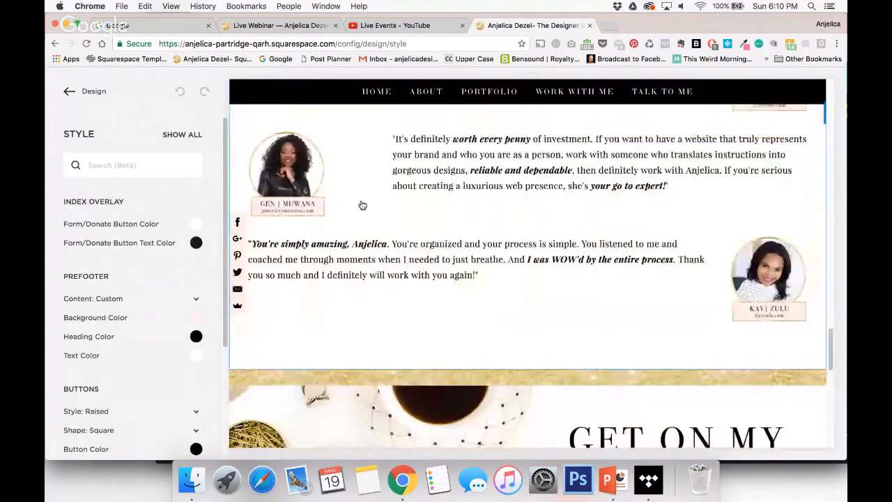
scroll(363, 205, up, 10)
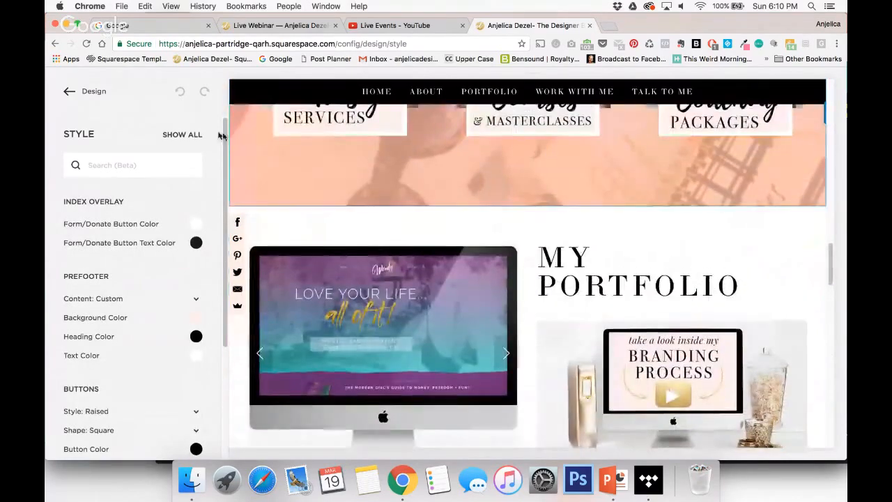
click(185, 135)
scroll(123, 272, down, 4)
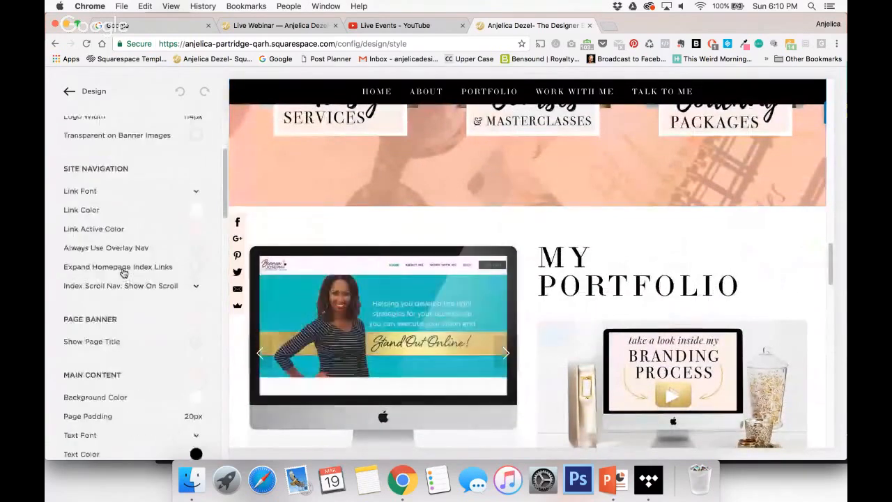
scroll(123, 272, down, 5)
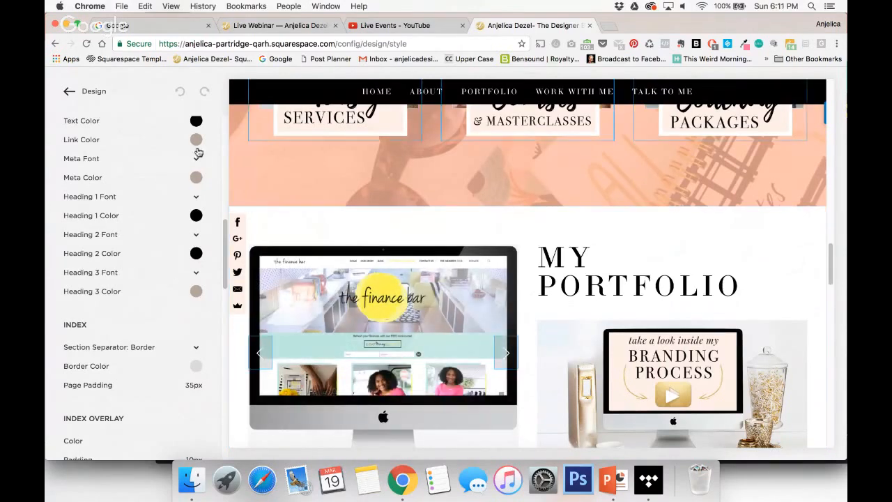
click(195, 139)
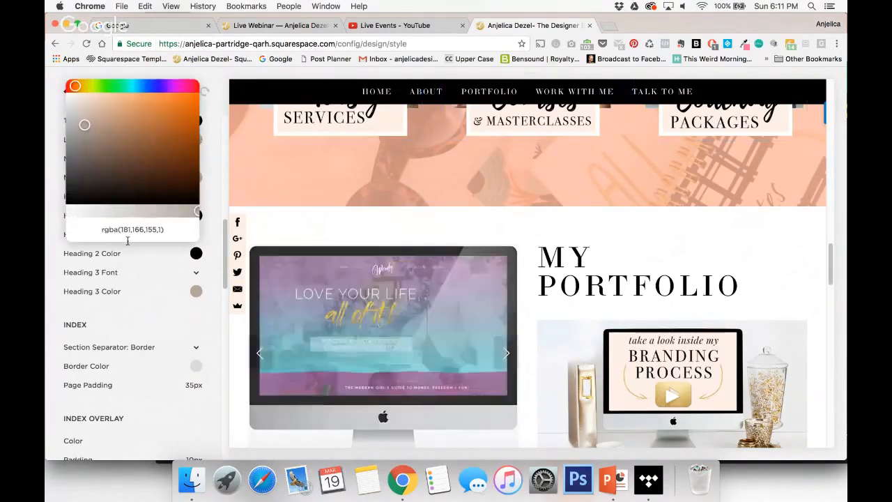
click(134, 314)
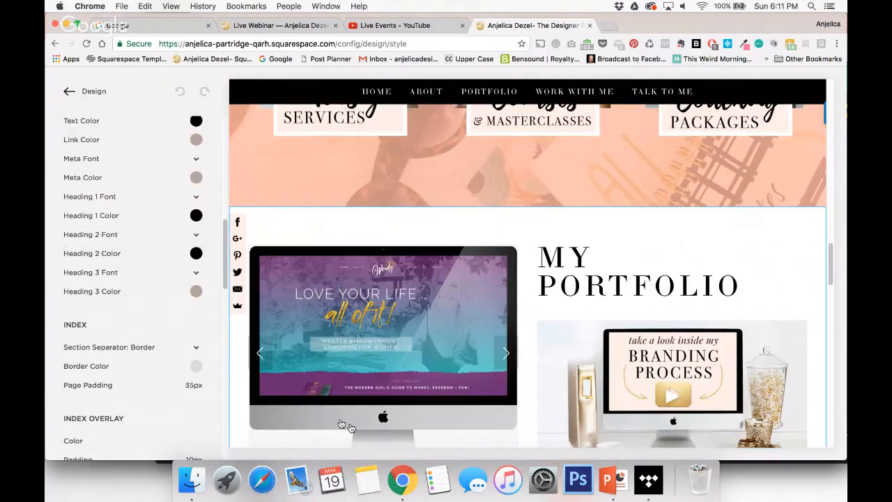
Switch to Notes, look up the light pink hex code in the AD Notes note, and return to the Squarespace style editor.
click(369, 481)
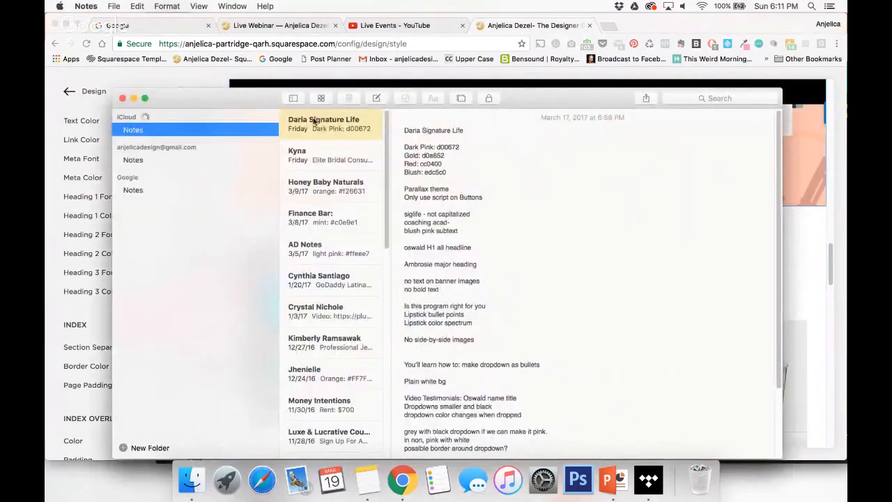
click(321, 250)
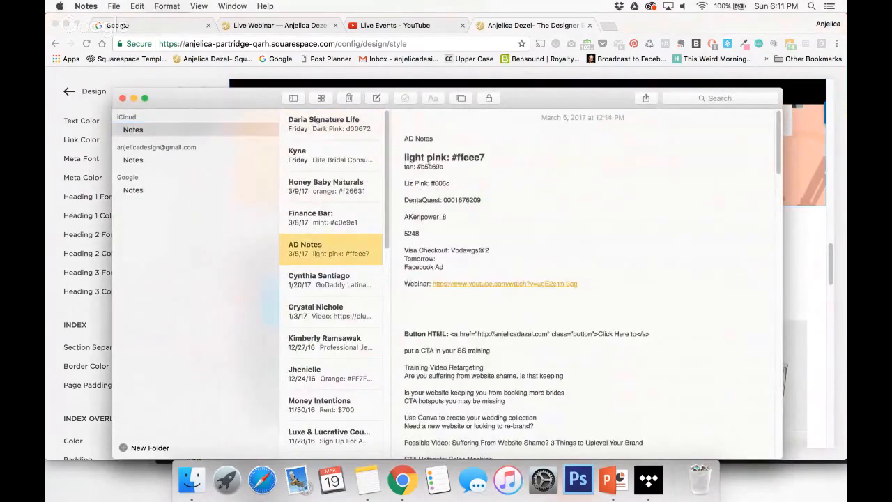
double_click(476, 157)
click(807, 204)
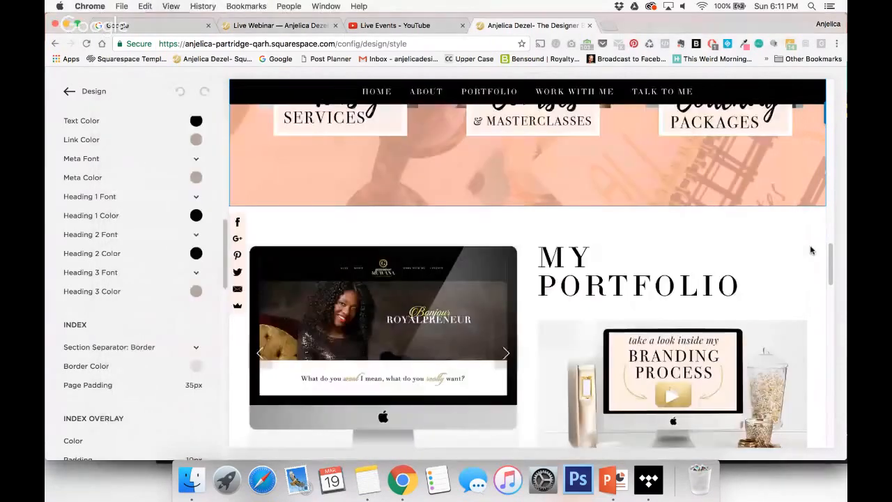
Set the Main Content Background Color to the light pink #ffeee7.
scroll(146, 167, up, 3)
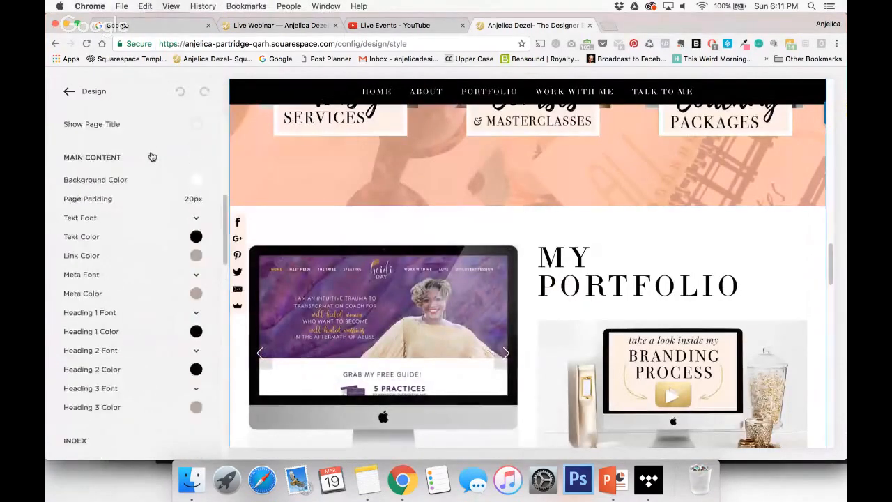
scroll(152, 156, down, 3)
scroll(152, 156, down, 5)
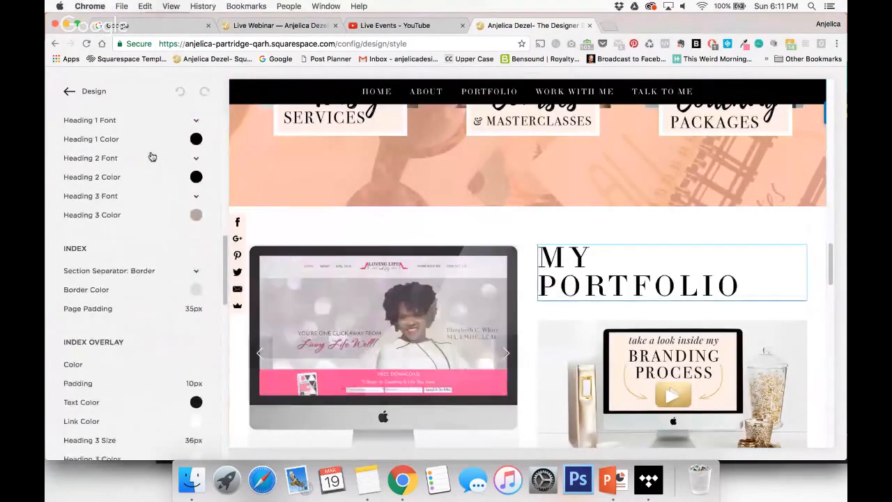
scroll(440, 207, down, 1)
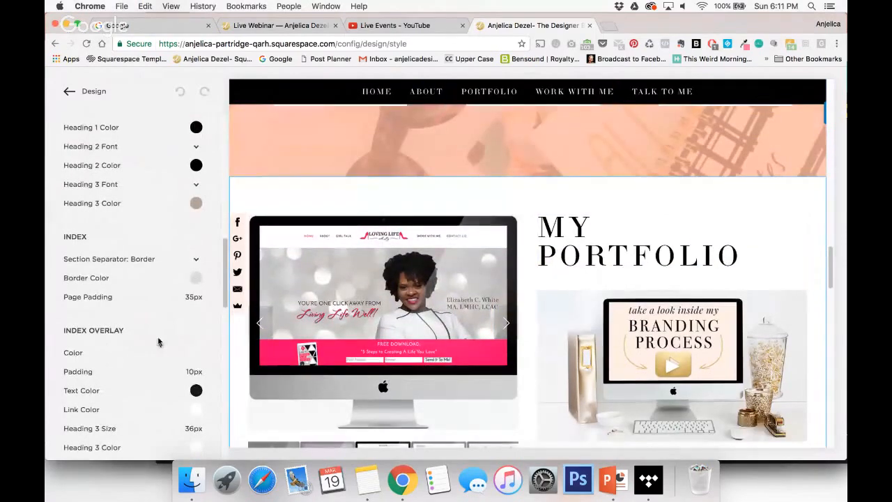
scroll(157, 345, up, 5)
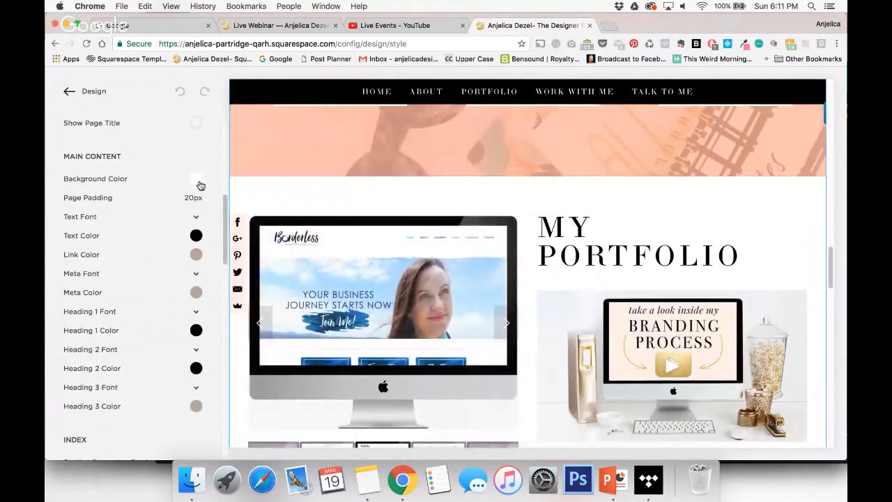
click(197, 179)
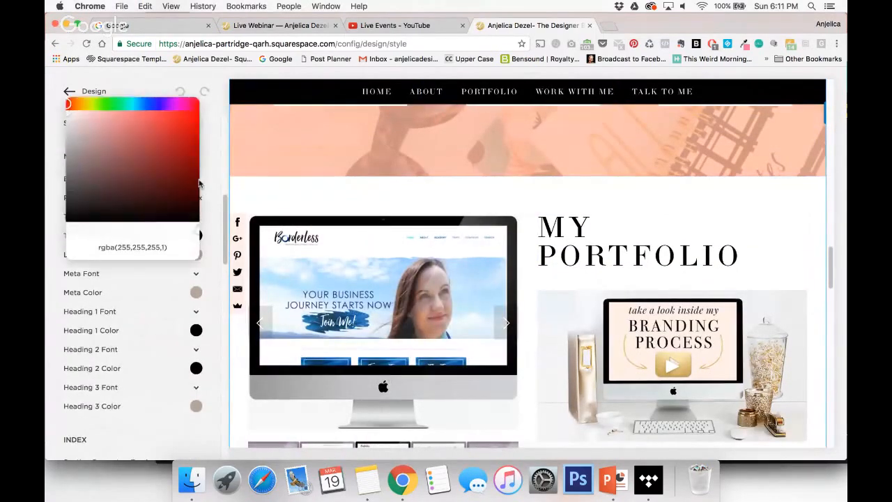
triple_click(145, 247)
text(#ffeee7)
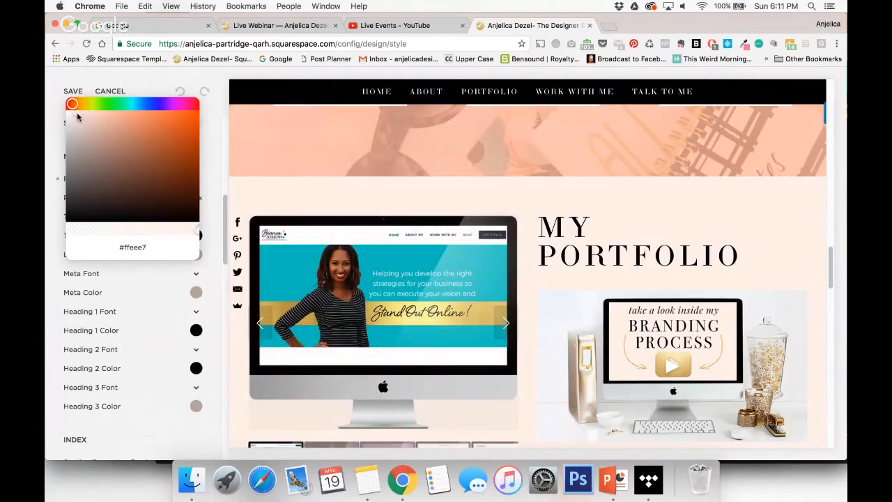
Set the Main Content Background Color back to white, hsl(18, 0%, 100%), and save the style changes.
drag(77, 117, 67, 110)
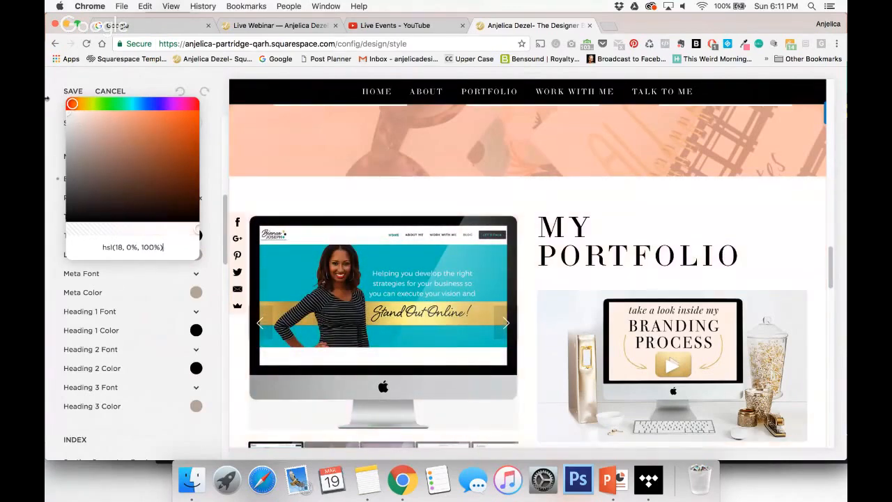
click(49, 161)
click(72, 92)
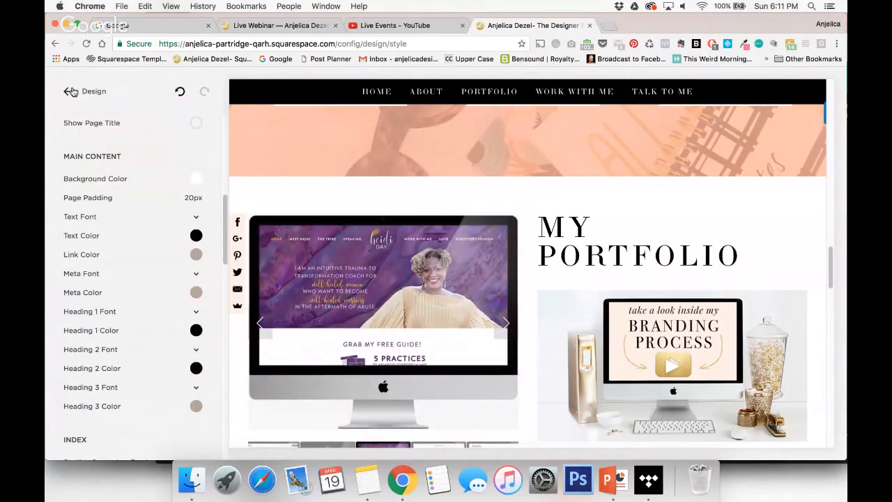
Leave the style editor and go to the site's Pages list.
click(73, 91)
click(65, 92)
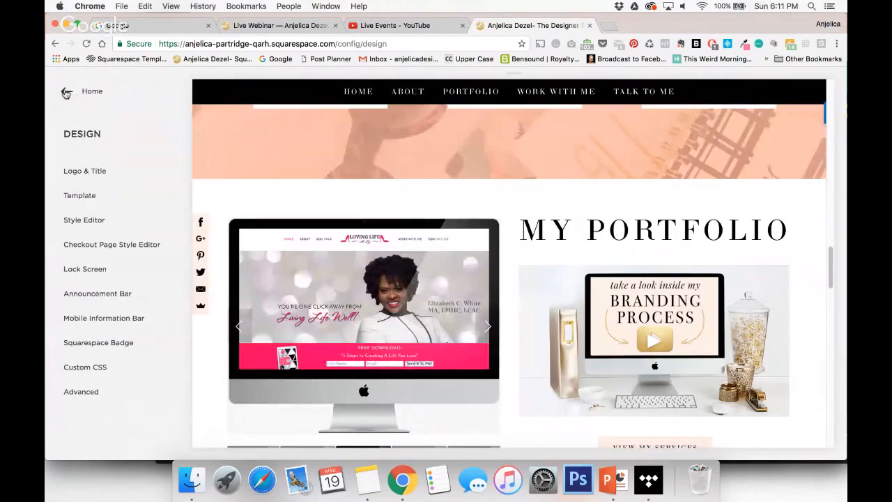
click(118, 202)
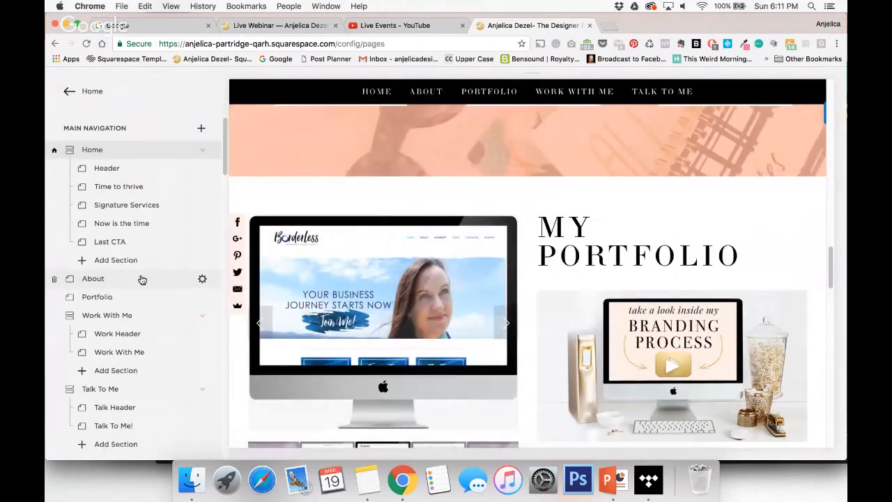
scroll(143, 279, down, 1)
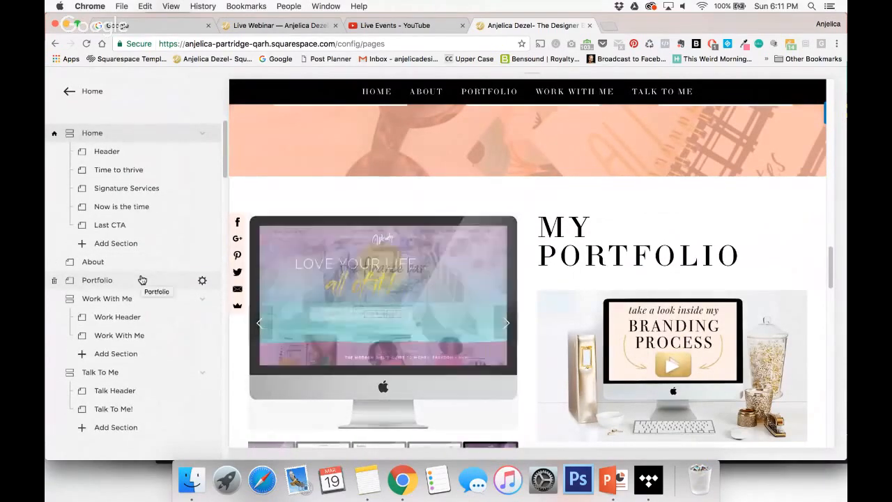
click(66, 93)
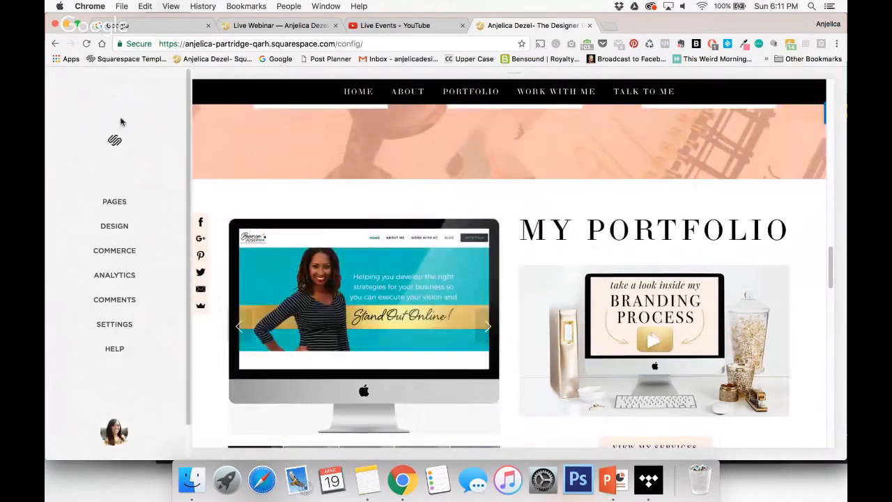
click(115, 202)
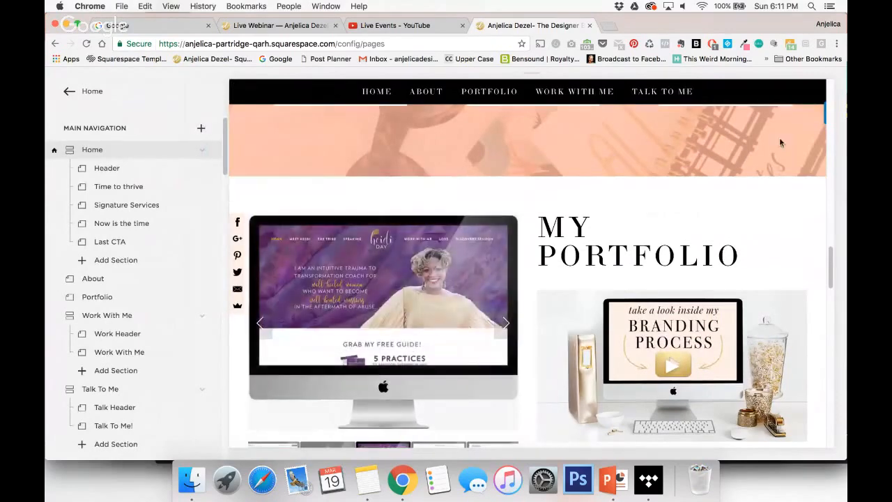
Look through the site's pages, open the Testing cover page, and return to the Pages list.
scroll(622, 325, up, 5)
scroll(619, 349, up, 15)
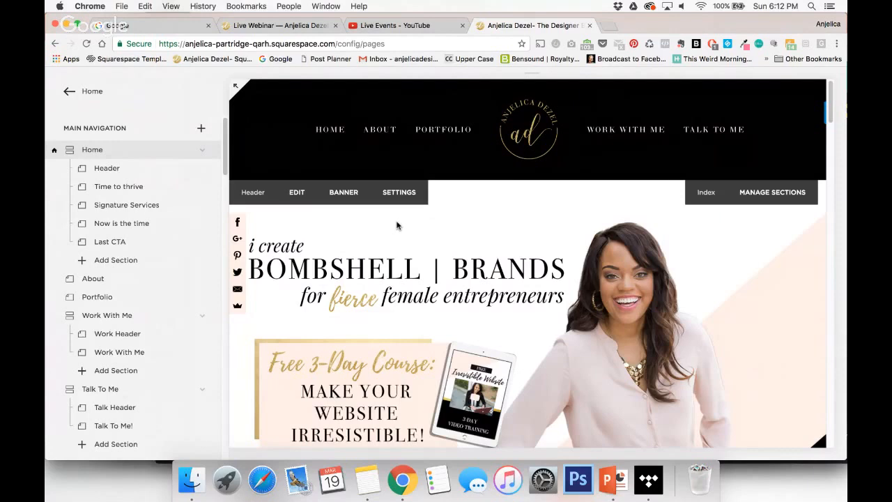
scroll(173, 289, down, 5)
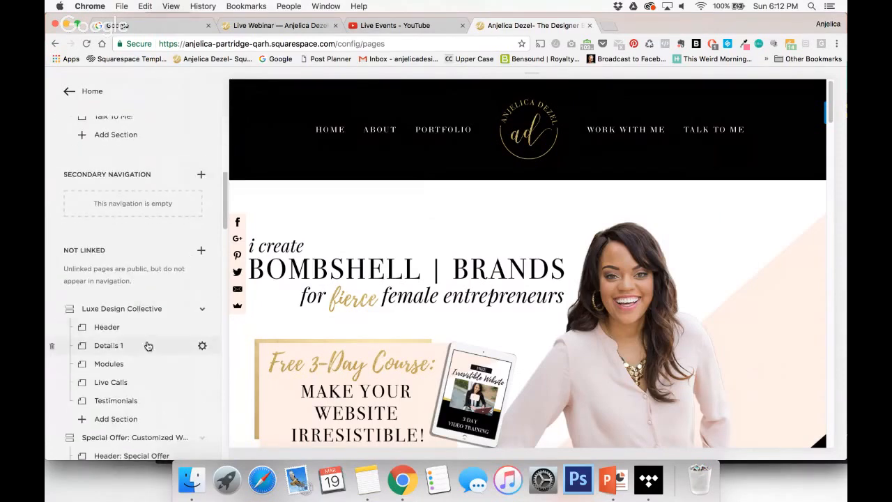
scroll(145, 344, down, 8)
scroll(148, 346, down, 2)
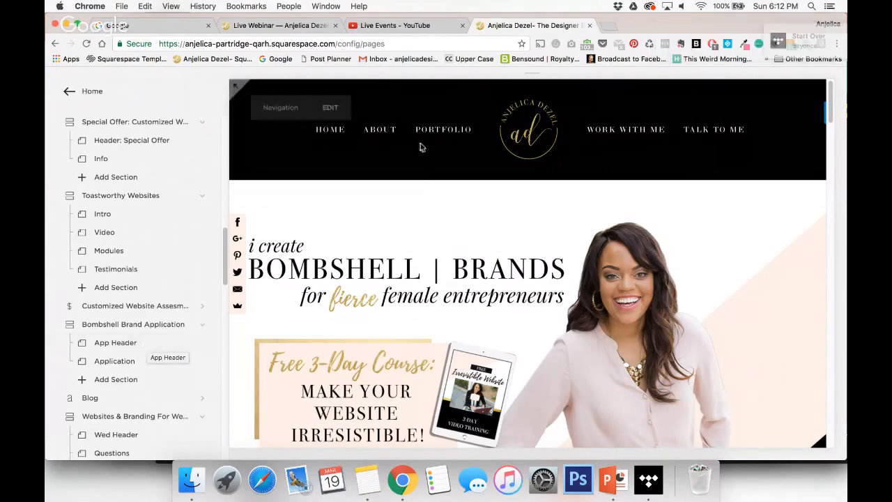
scroll(152, 342, down, 10)
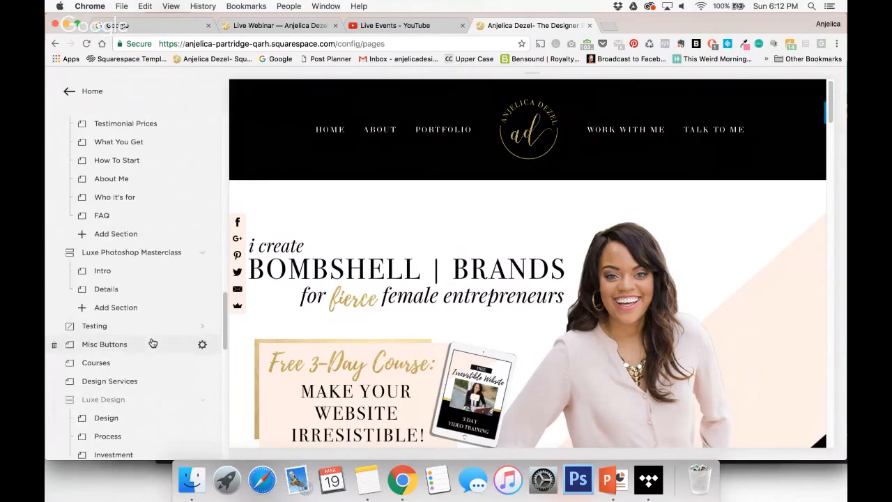
click(128, 332)
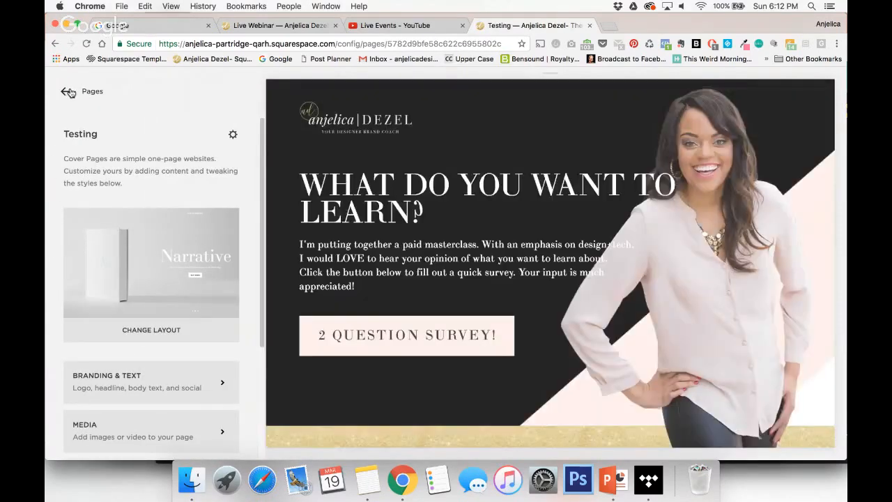
click(68, 91)
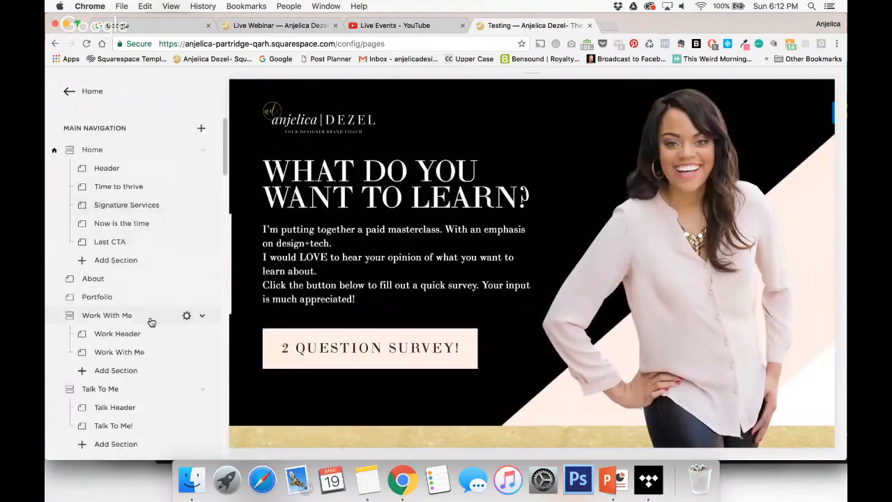
Create a page titled "Test test" with the Blank layout under Not Linked and start editing it.
scroll(149, 318, down, 15)
scroll(151, 322, down, 10)
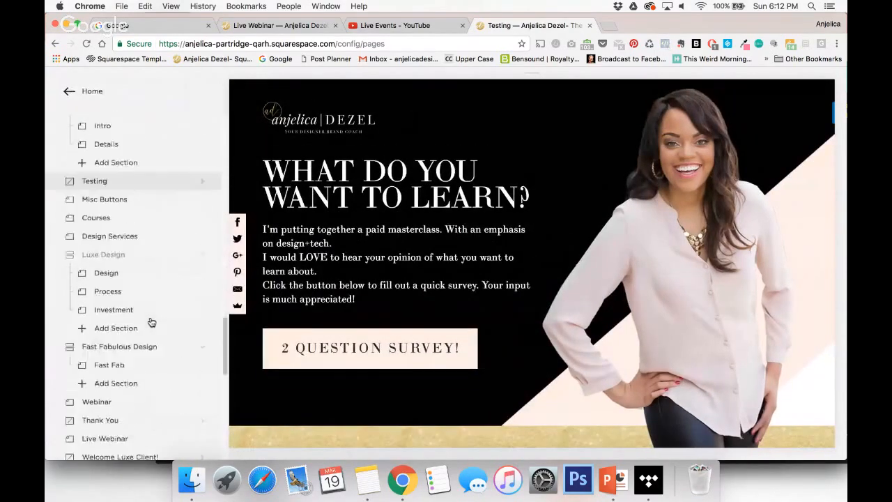
scroll(151, 322, down, 3)
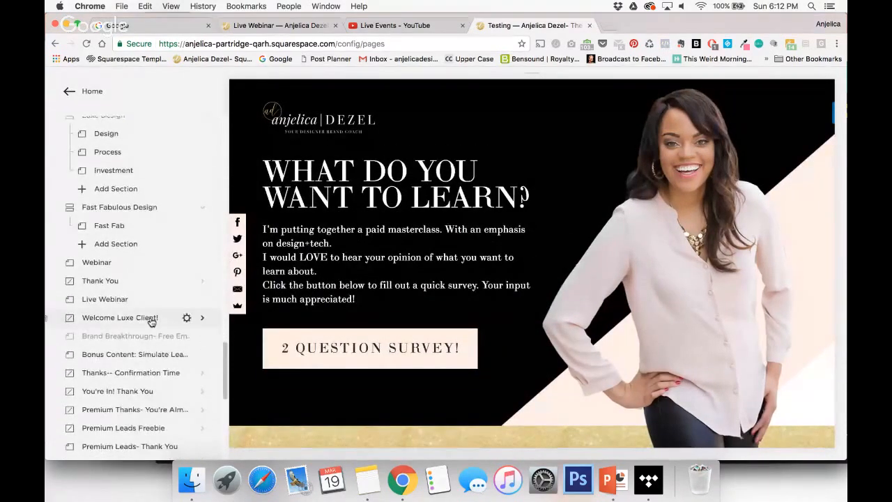
scroll(151, 322, up, 10)
scroll(152, 322, down, 10)
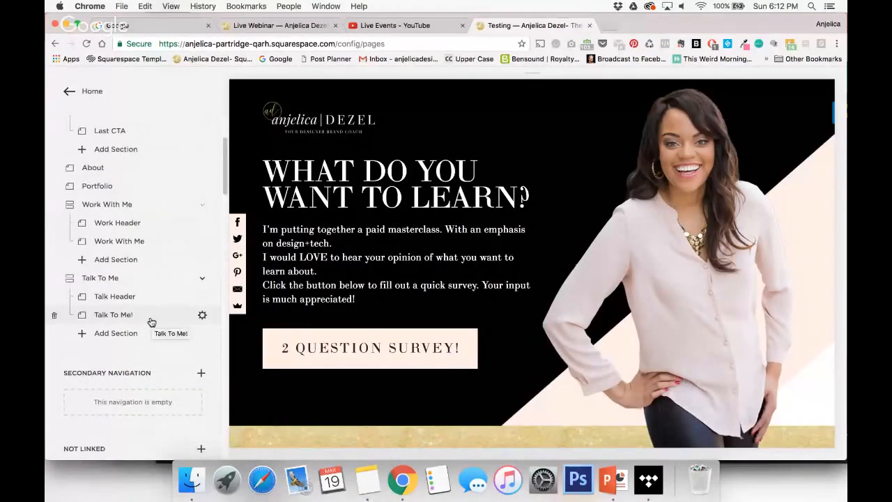
scroll(151, 322, up, 3)
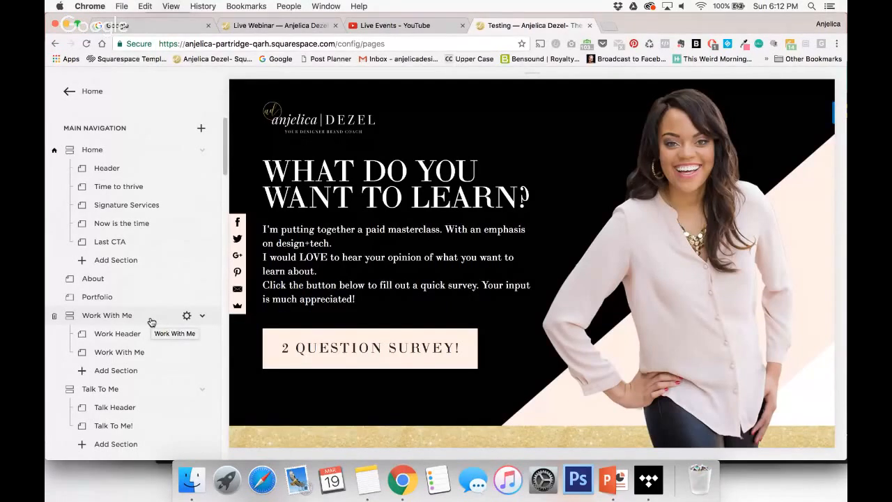
scroll(103, 268, down, 10)
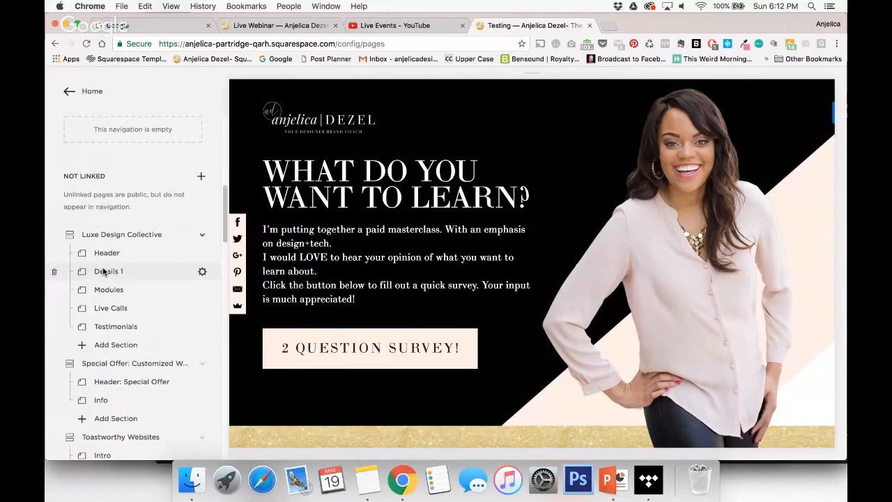
click(202, 178)
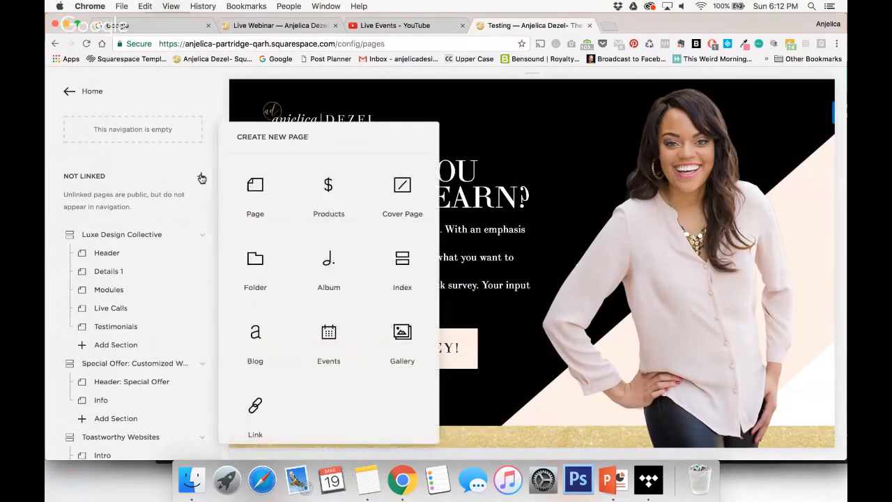
click(256, 195)
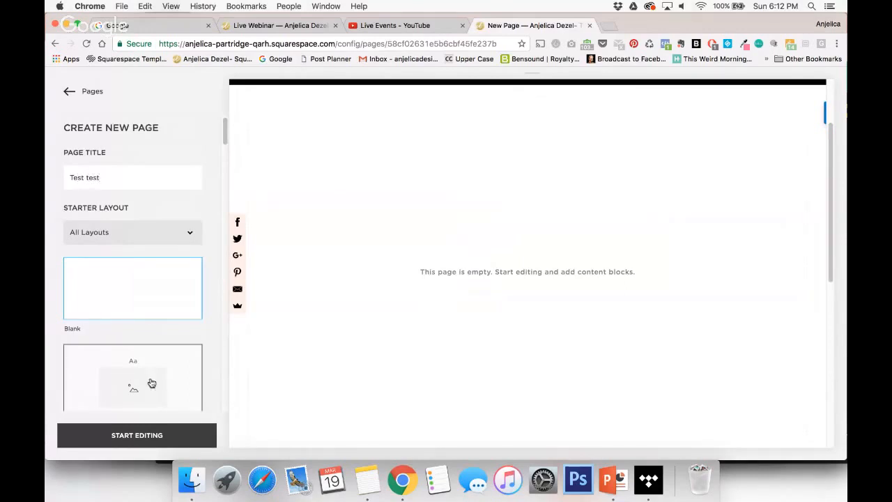
click(151, 434)
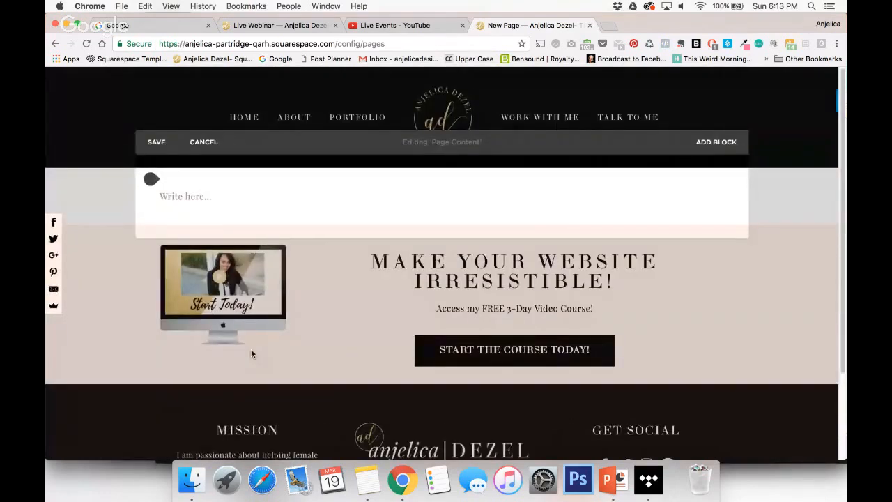
Write four separate lines in the page's text block: "Heading 1", "Heading 2", "Heading 3" and "Paragraph".
click(175, 200)
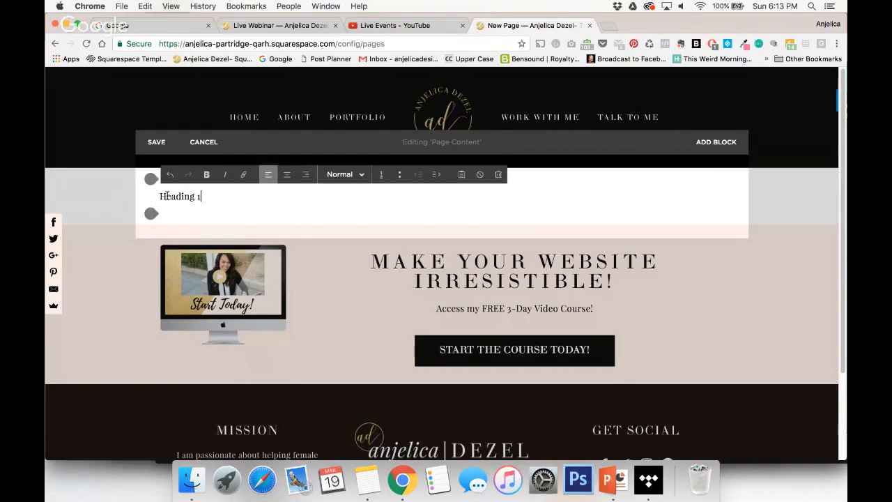
drag(159, 199, 199, 199)
key(super+c)
click(164, 196)
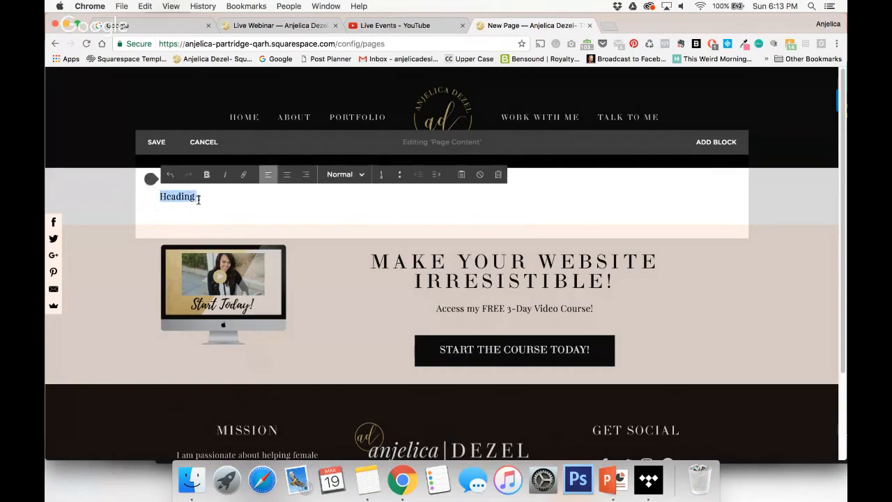
click(211, 200)
key(Return)
key(super+v)
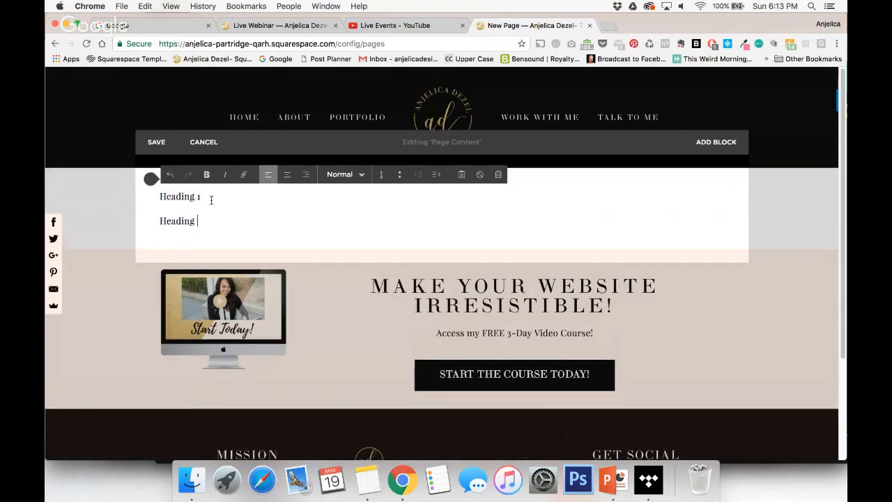
key(Return)
key(super+v)
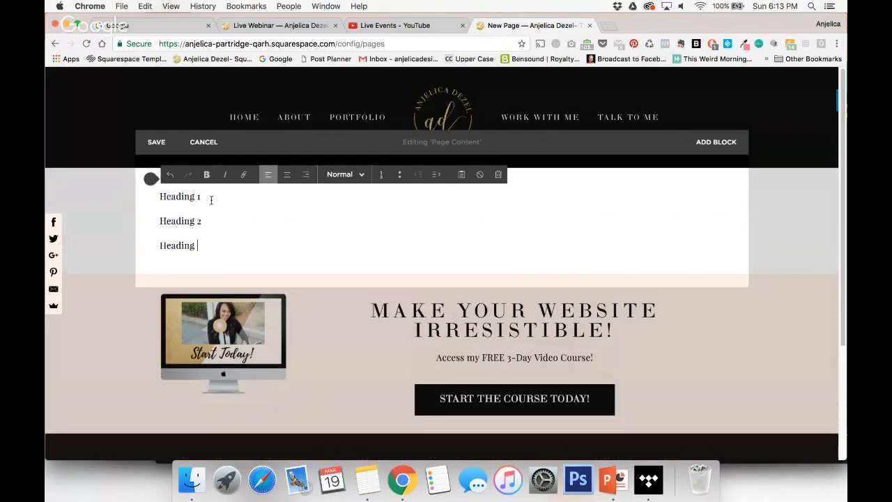
text(3)
key(Return)
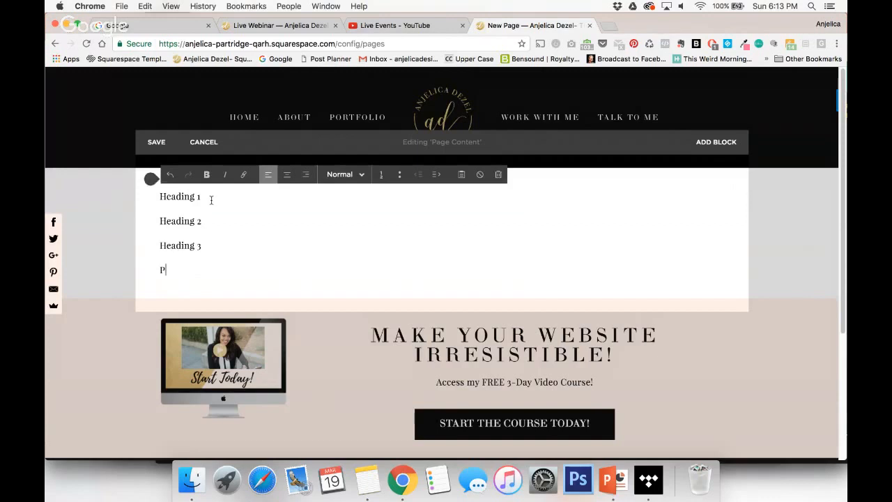
text(Paragraph)
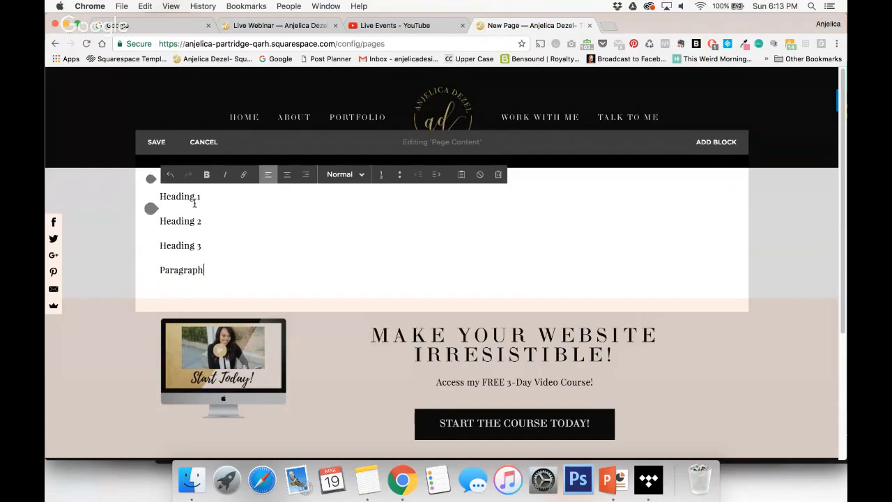
Format the first line of the text block as Heading 1 and the second line as Heading 2.
drag(202, 196, 157, 197)
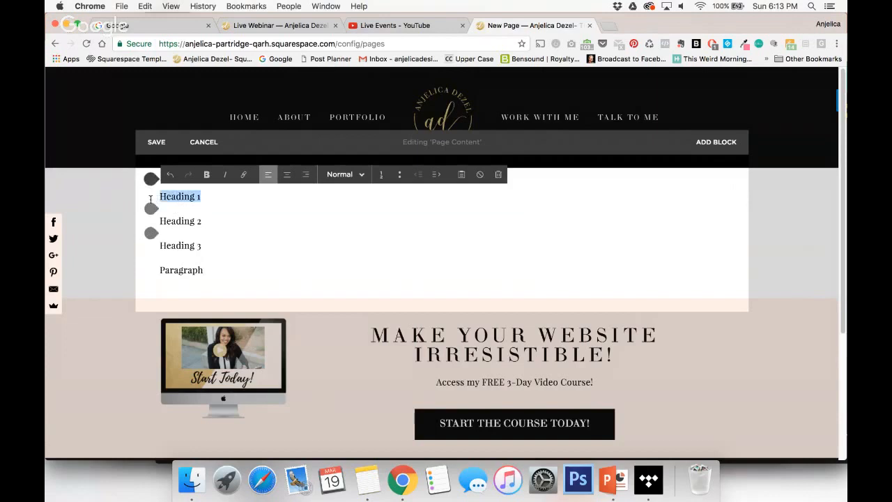
click(355, 179)
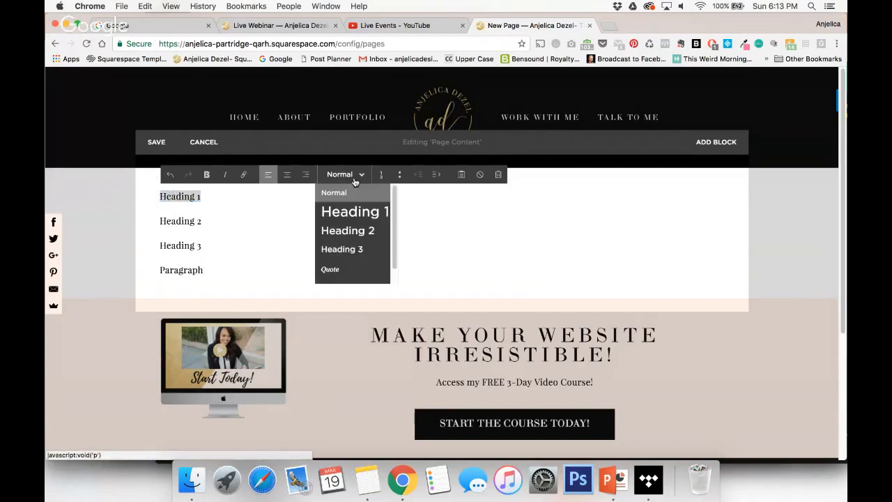
click(352, 215)
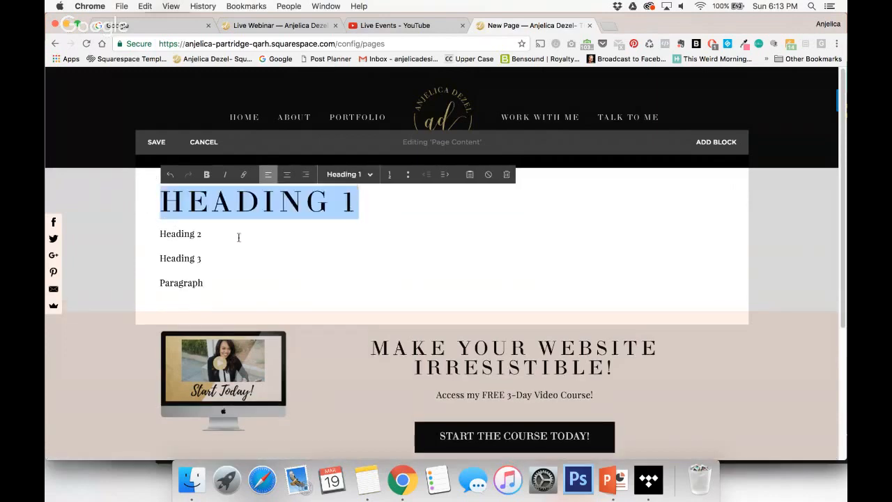
click(220, 239)
drag(201, 234, 154, 237)
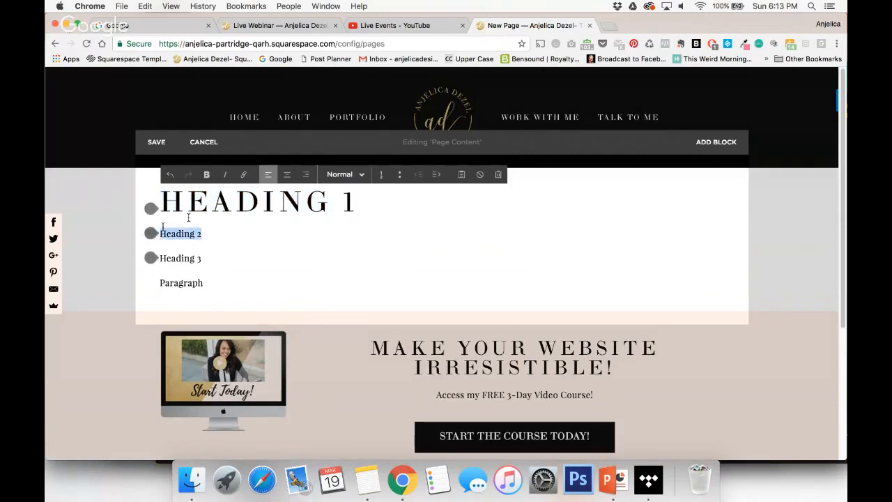
click(362, 175)
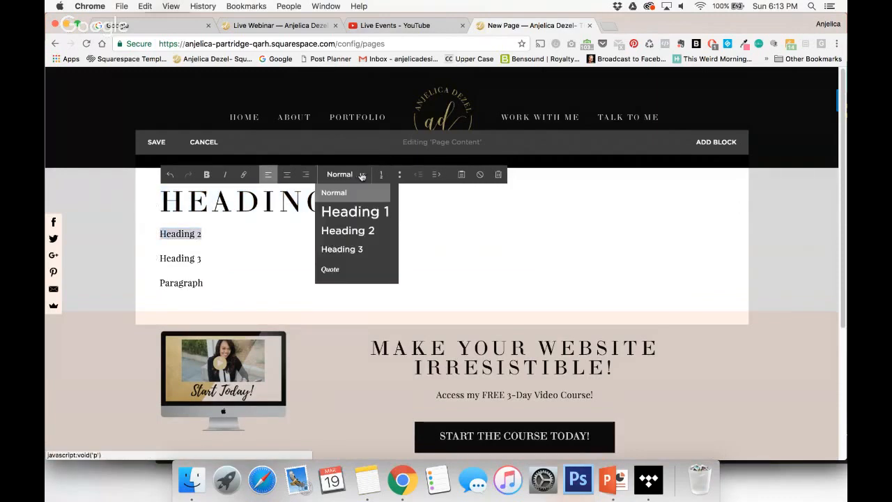
click(359, 230)
Format the third line as Heading 3 and keep the "Paragraph" line in the Normal style.
drag(214, 268, 119, 266)
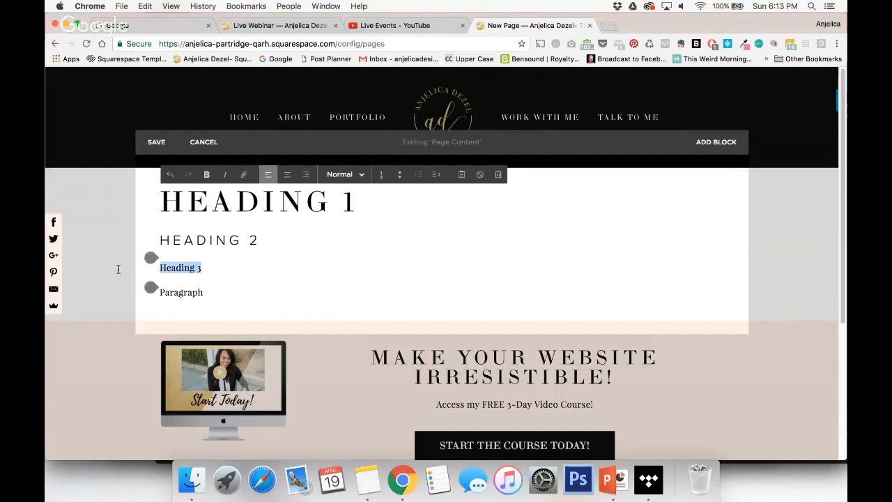
click(360, 175)
click(356, 248)
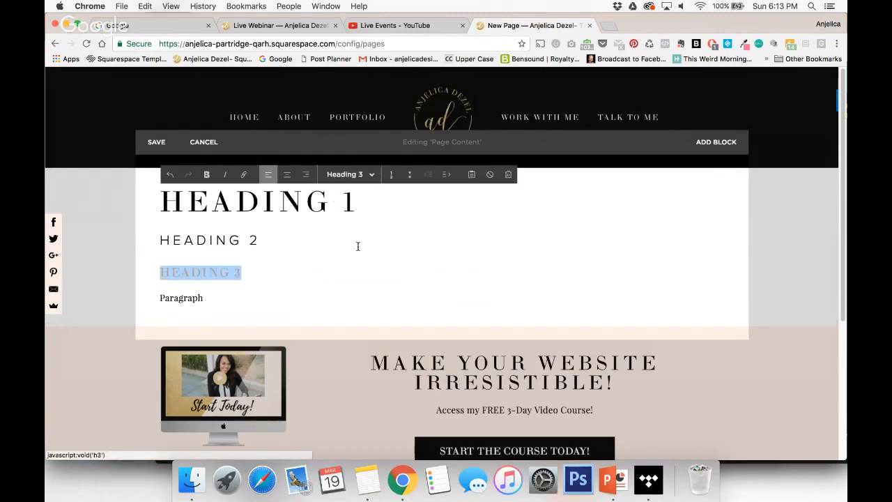
scroll(242, 315, down, 2)
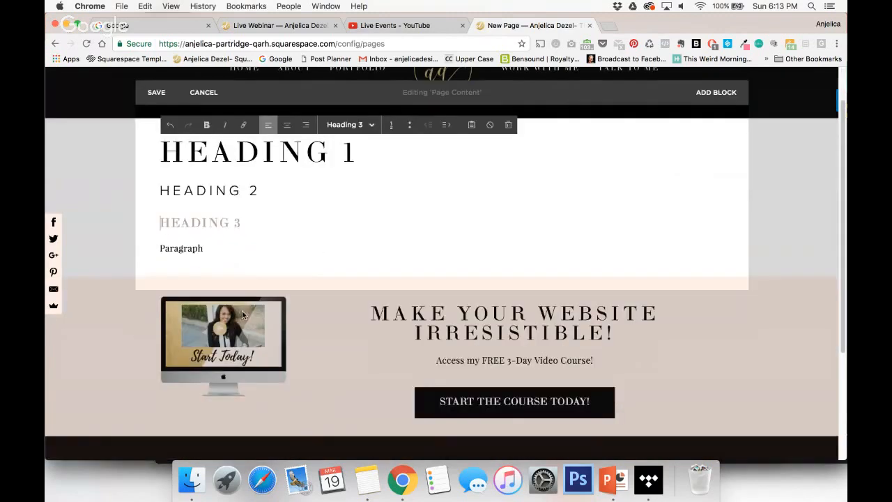
double_click(181, 248)
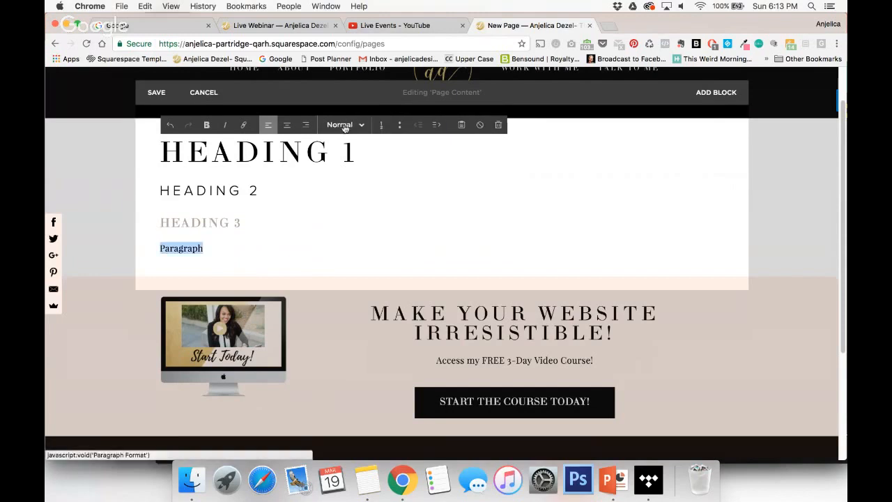
click(318, 229)
click(217, 249)
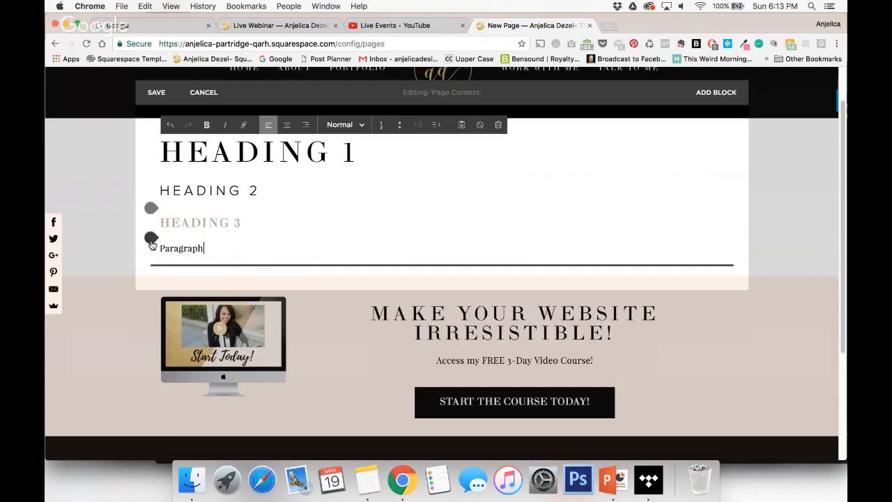
click(151, 239)
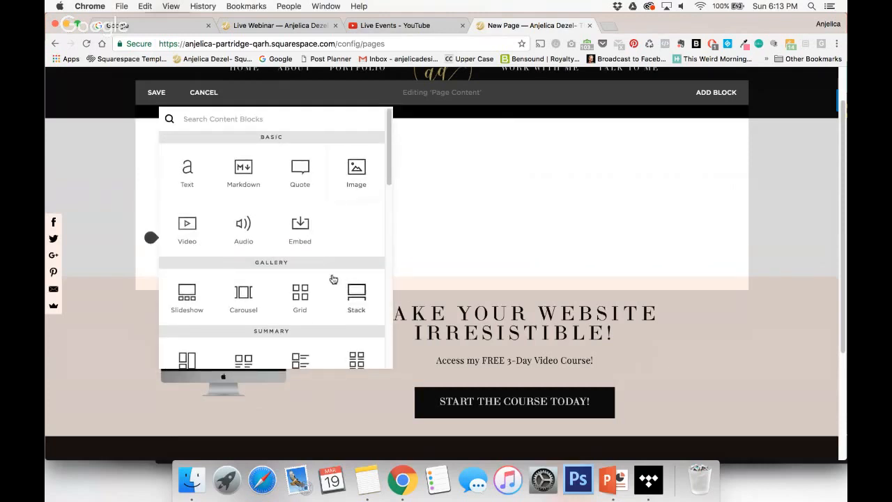
scroll(331, 279, down, 5)
scroll(332, 279, up, 5)
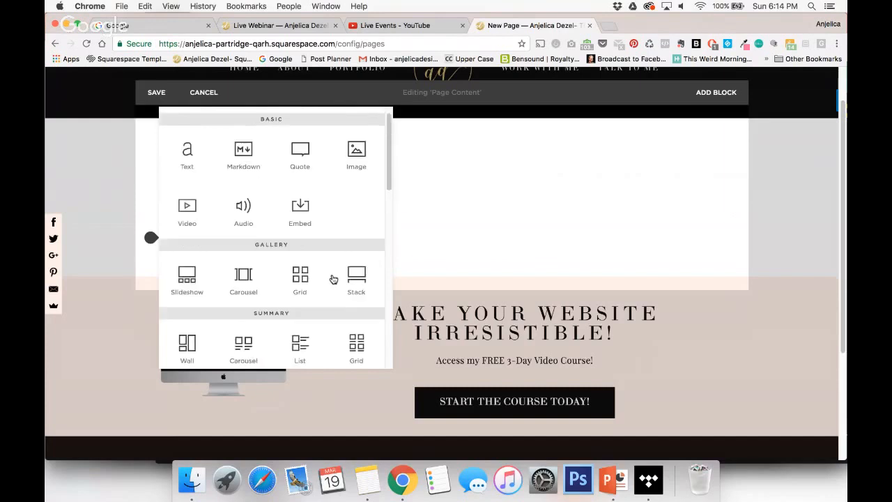
click(789, 206)
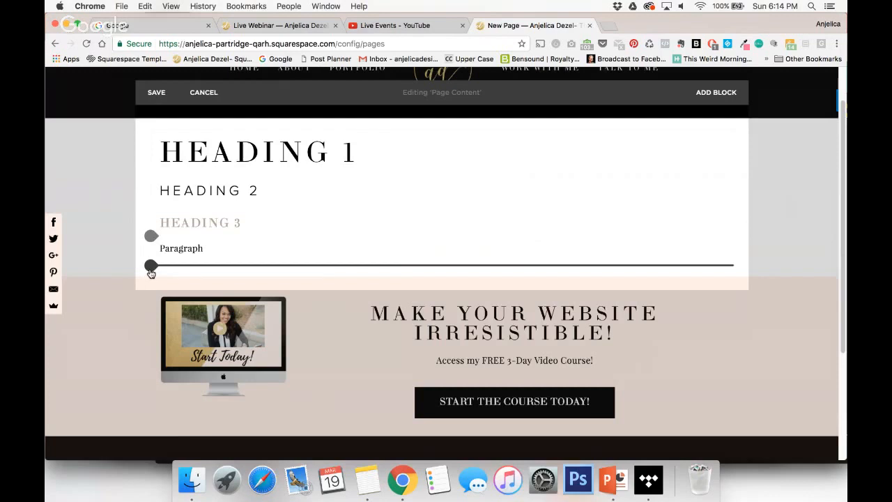
click(151, 266)
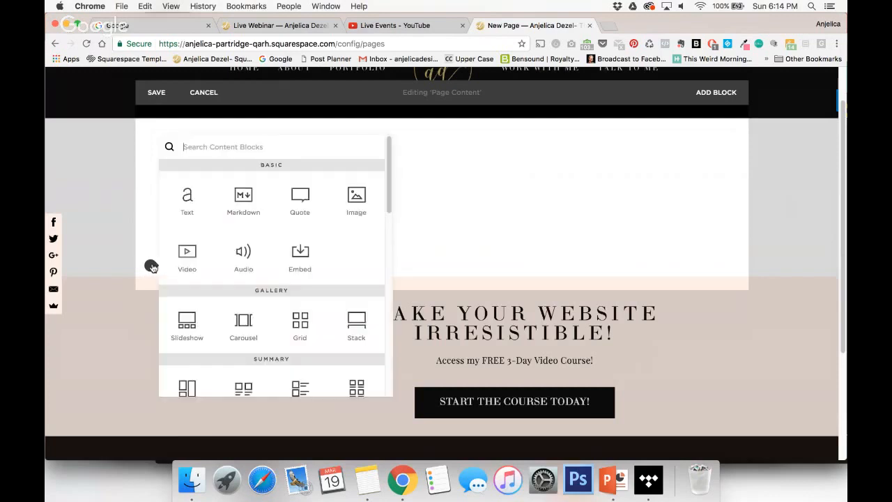
scroll(296, 260, down, 5)
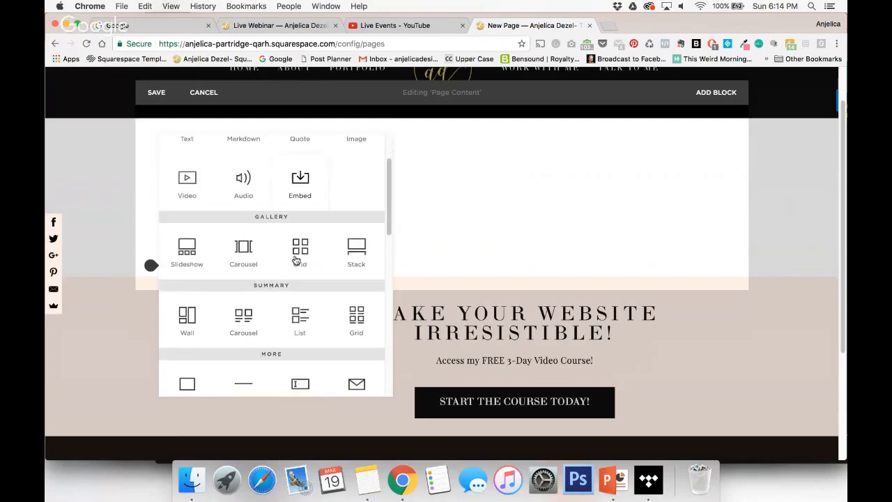
scroll(296, 260, up, 6)
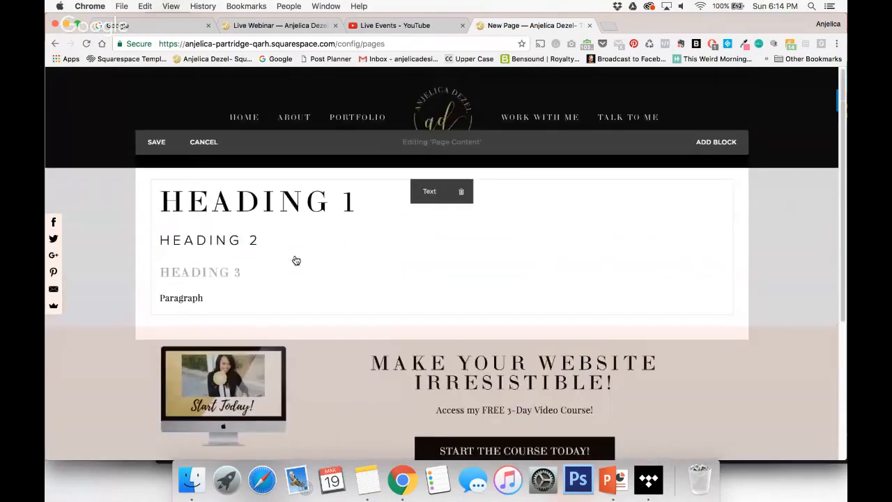
Add a small button block with the text "Learn More" below the text block.
click(151, 315)
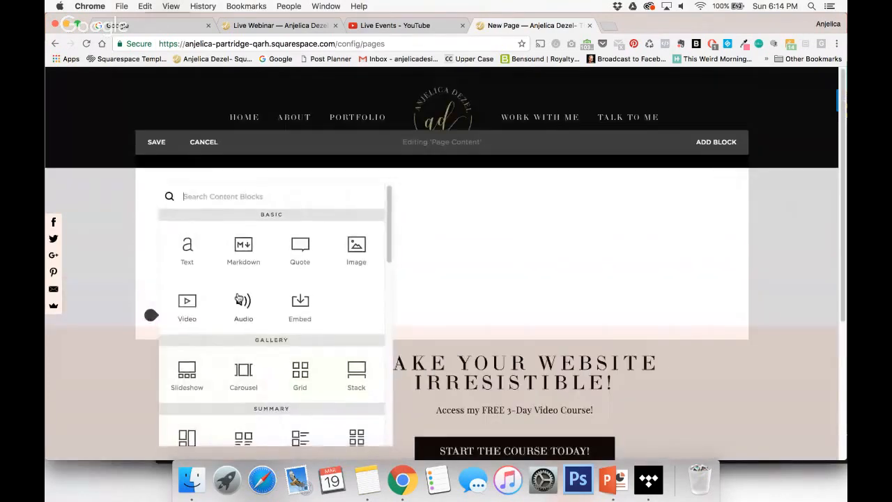
scroll(238, 298, down, 3)
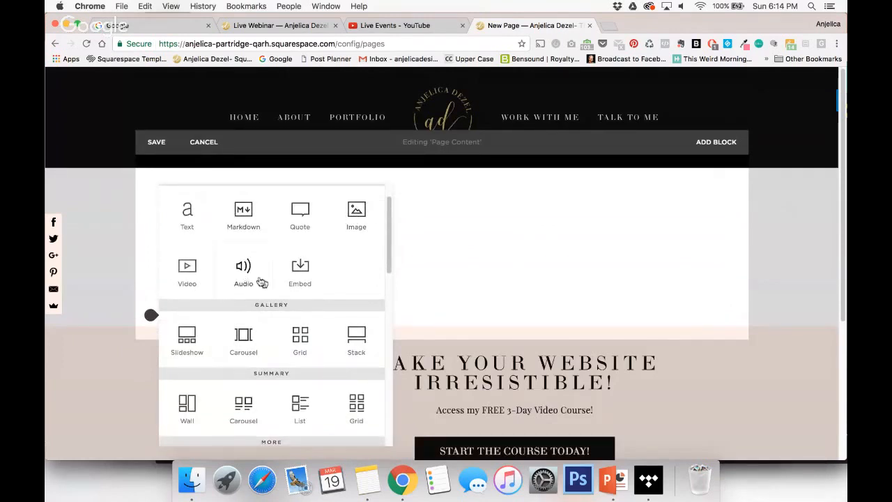
scroll(268, 285, down, 3)
scroll(271, 286, down, 3)
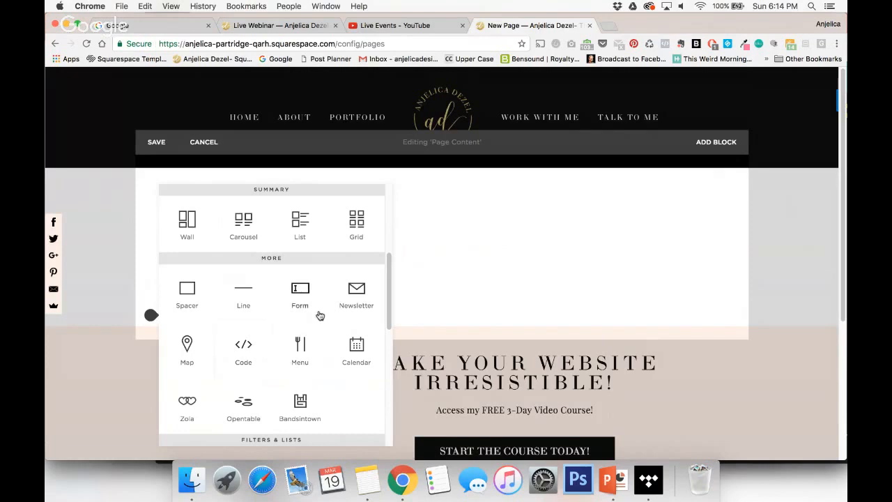
scroll(308, 369, down, 3)
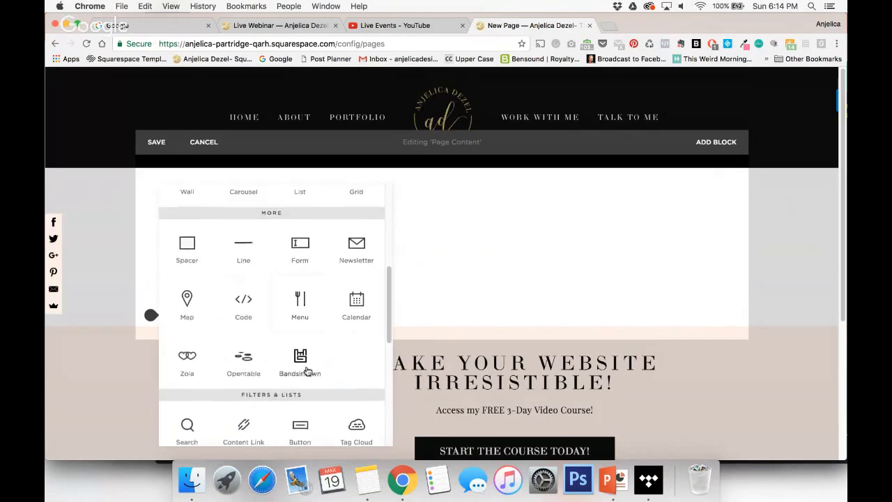
click(308, 370)
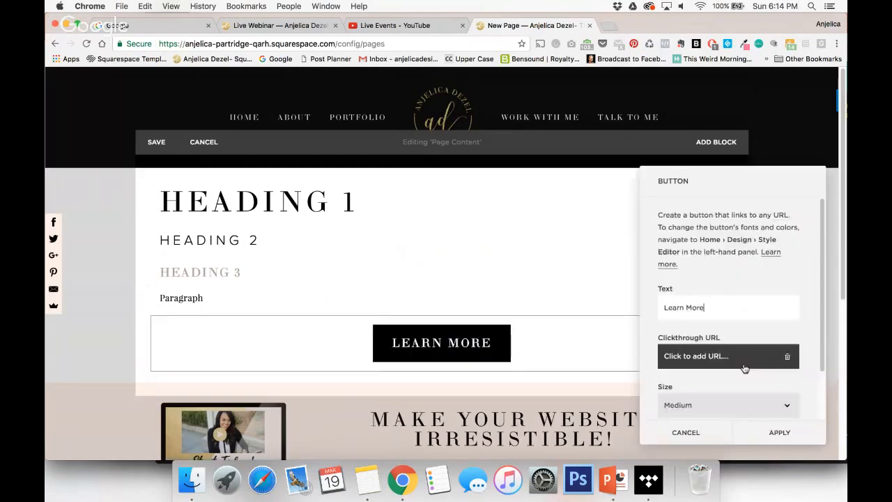
click(782, 410)
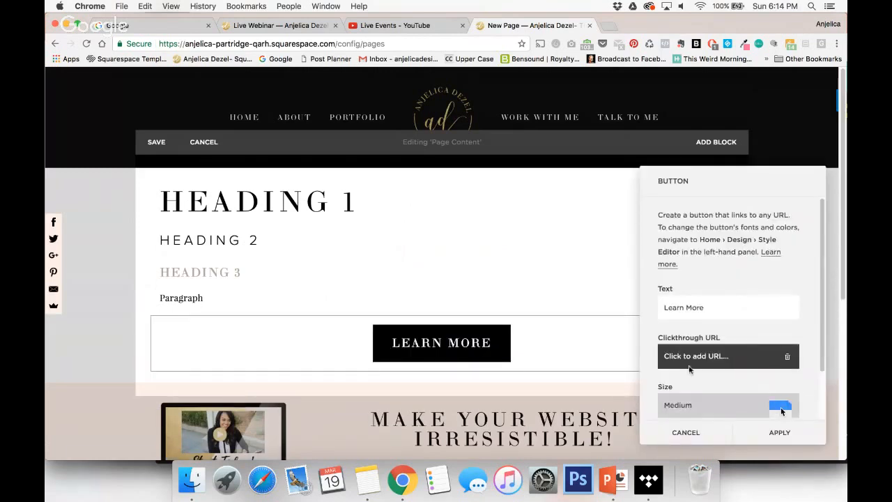
click(690, 370)
click(779, 433)
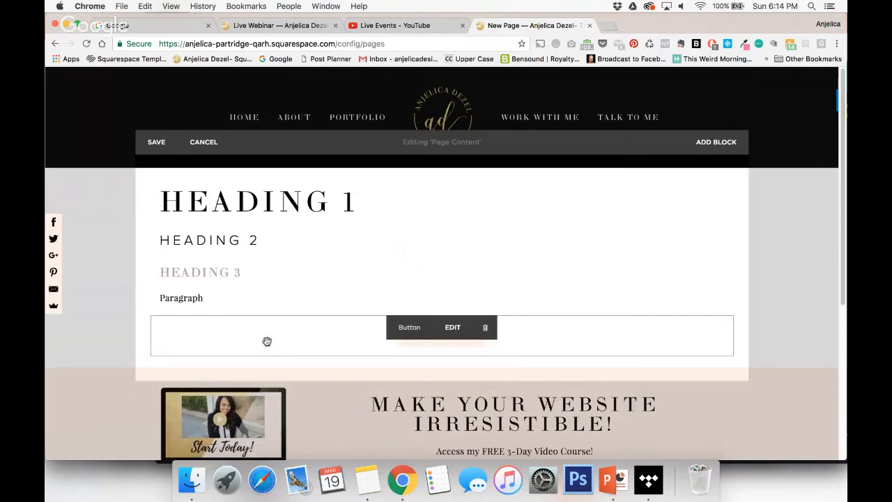
Add a second "Learn More" button block in Medium size below the small button.
click(151, 357)
scroll(333, 419, down, 10)
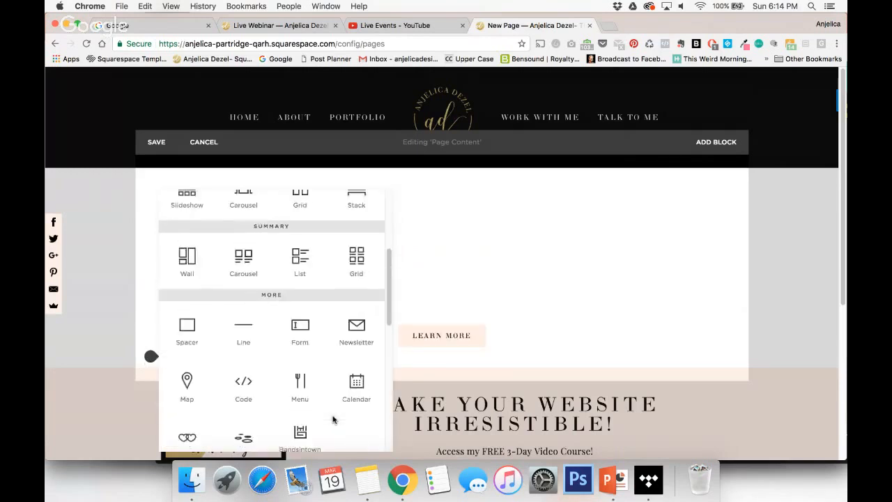
click(310, 357)
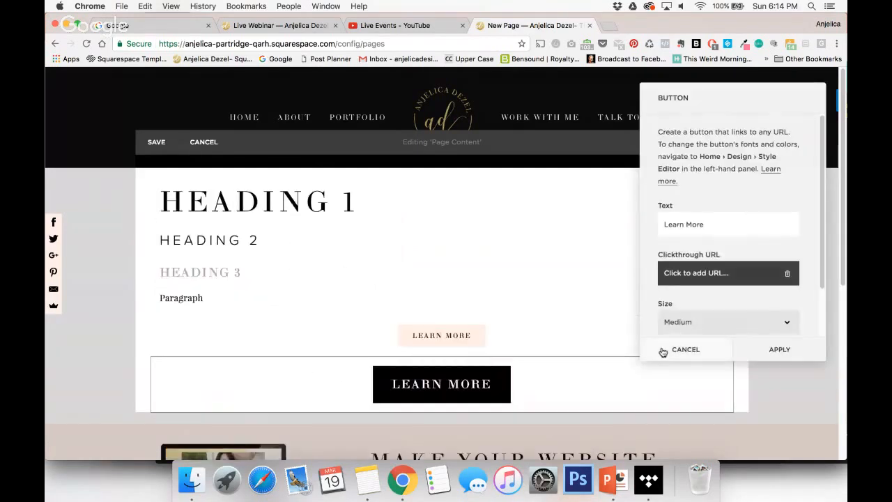
click(779, 349)
Add a third "Learn More" button block in the large size below the medium button.
scroll(586, 299, down, 3)
click(151, 319)
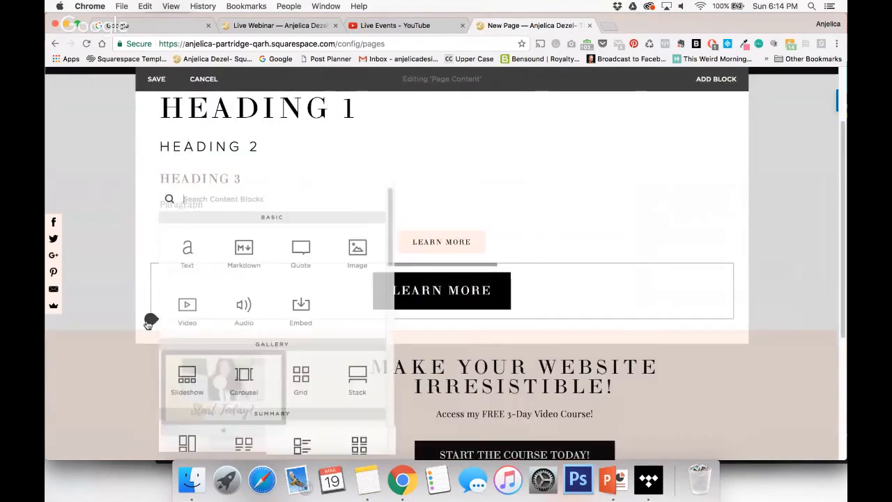
scroll(353, 369, down, 2)
scroll(354, 370, down, 4)
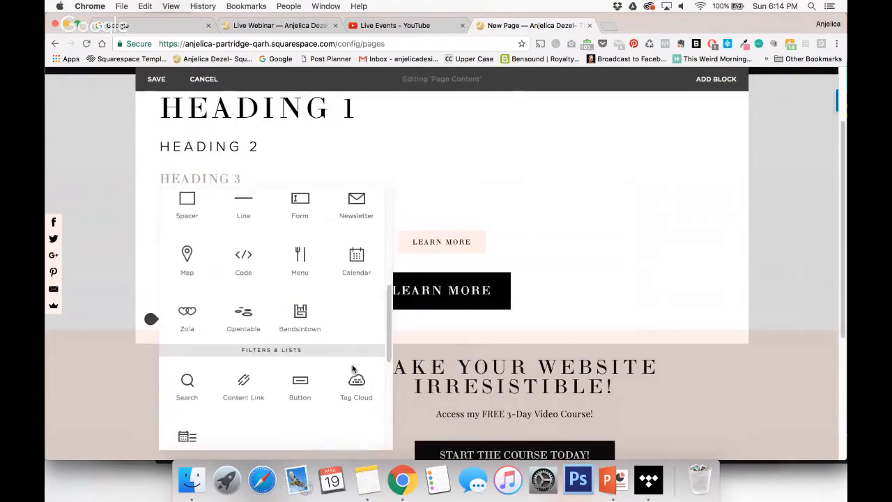
click(318, 380)
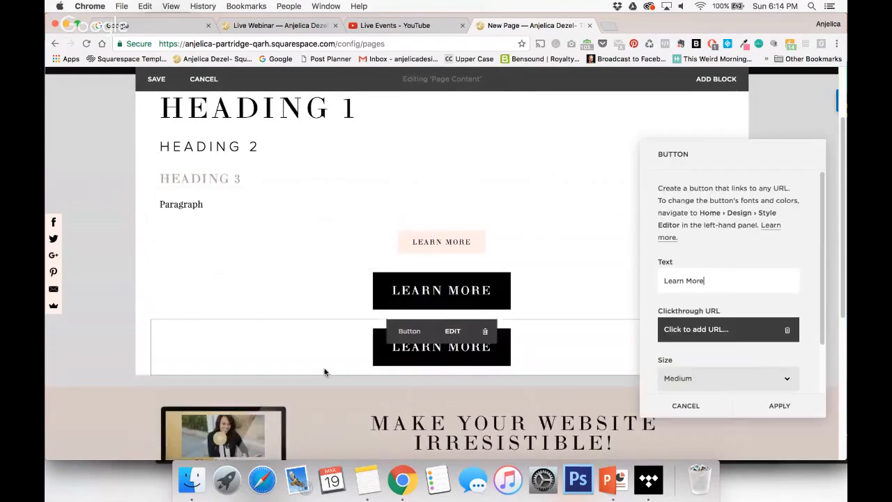
click(752, 381)
click(752, 388)
click(781, 407)
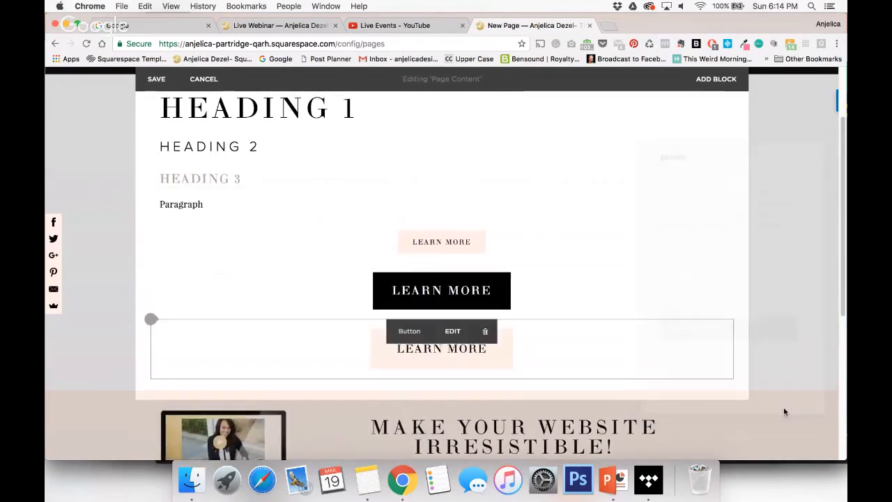
Save the test page's content and go to the site's Design settings.
click(156, 79)
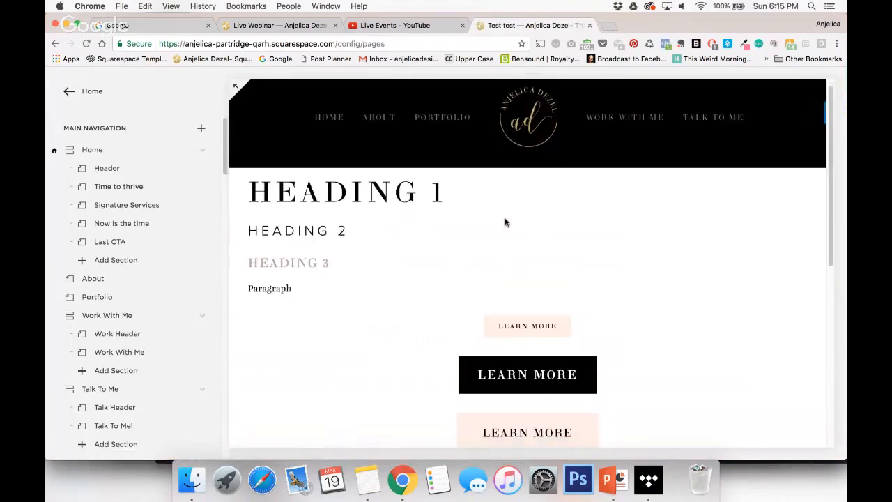
scroll(502, 223, down, 3)
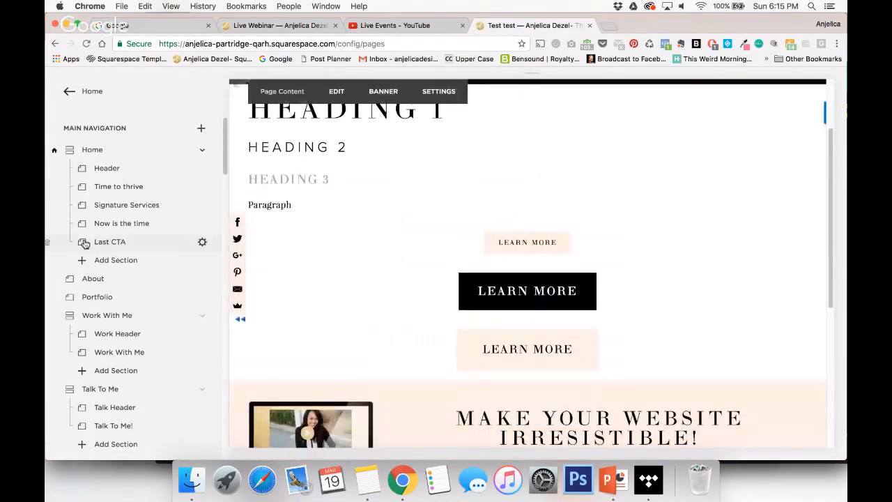
click(67, 95)
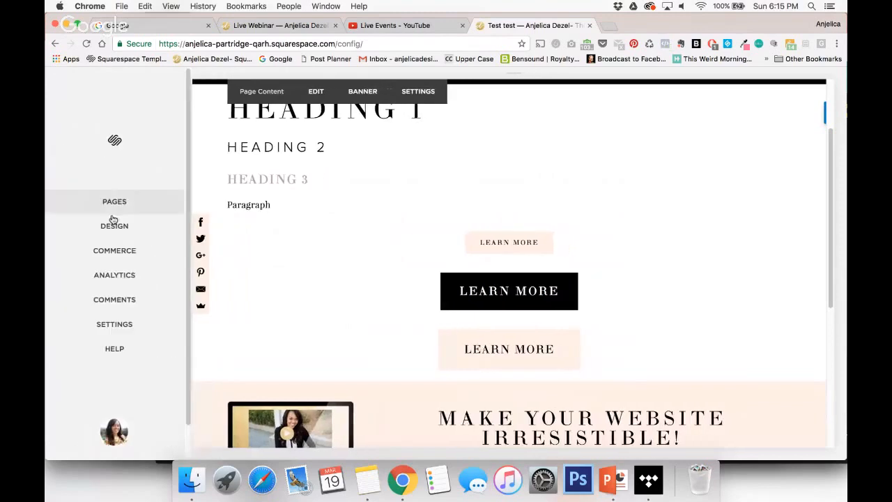
click(124, 227)
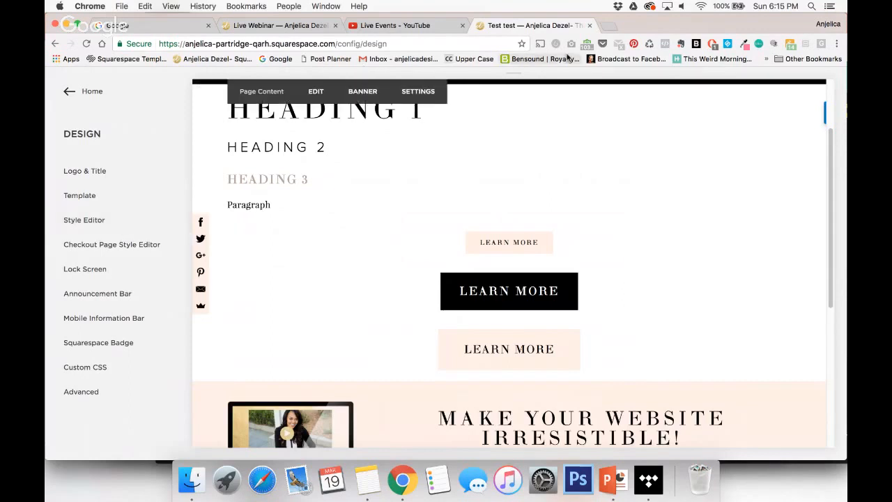
Open the sentrylogin.com website in a new browser tab.
click(609, 25)
text(sentrylogin.com)
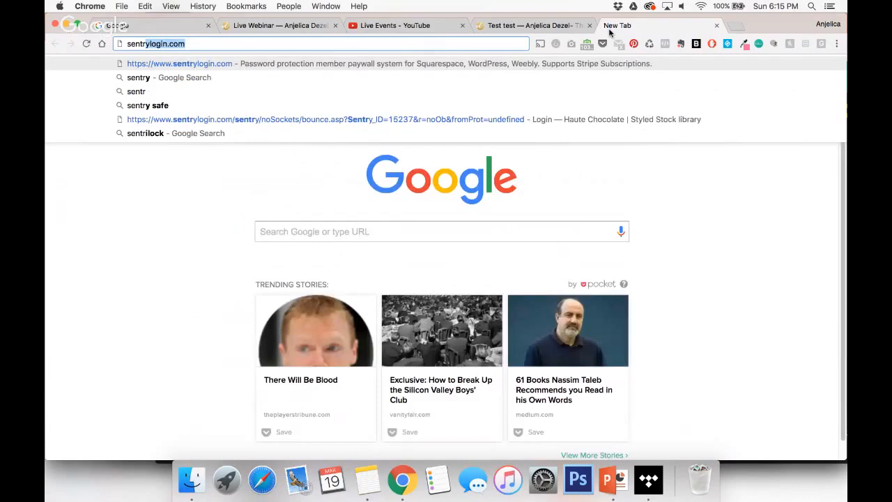
key(Return)
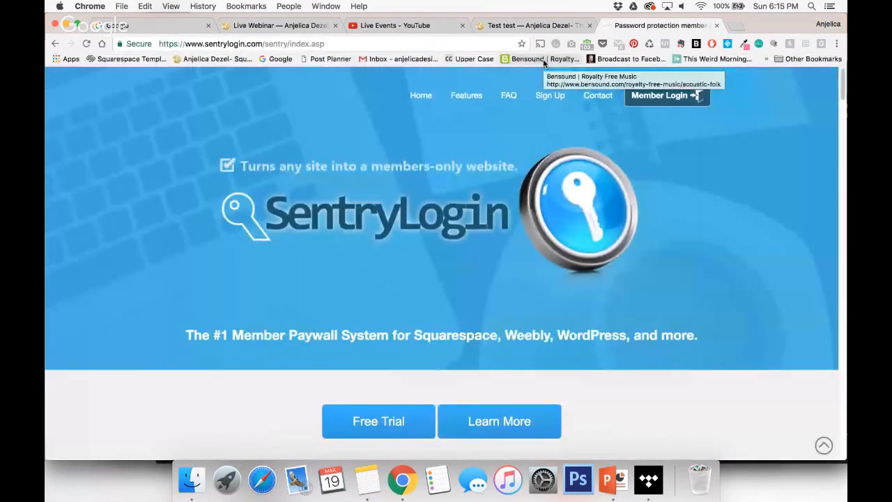
Look through the SentryLogin home page for the supported website platforms and the monthly price.
scroll(711, 280, down, 2)
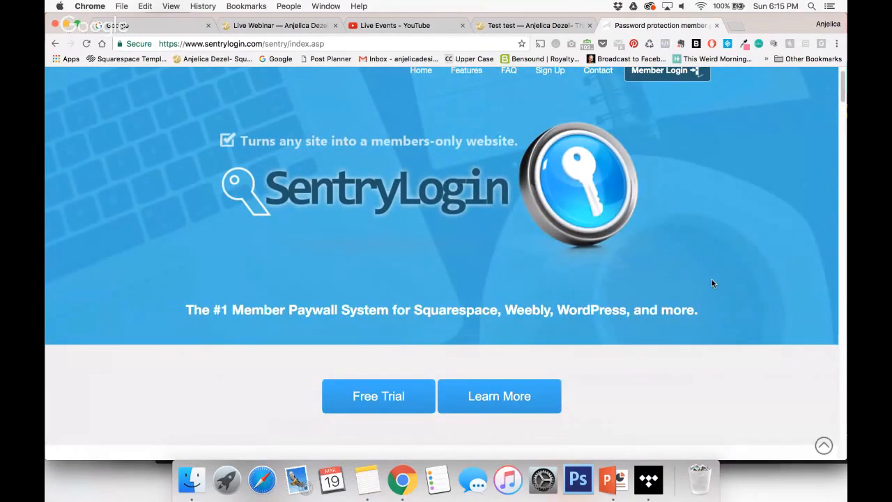
scroll(711, 283, down, 10)
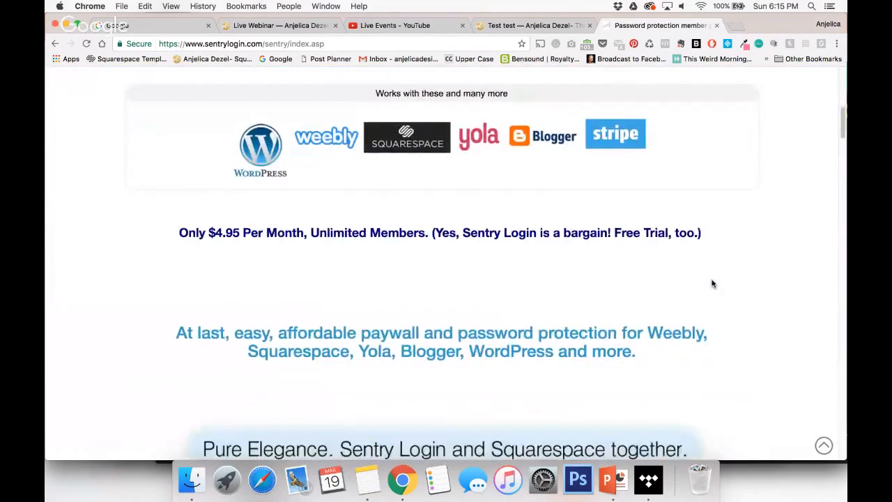
scroll(712, 283, down, 3)
scroll(712, 283, up, 13)
scroll(711, 283, down, 9)
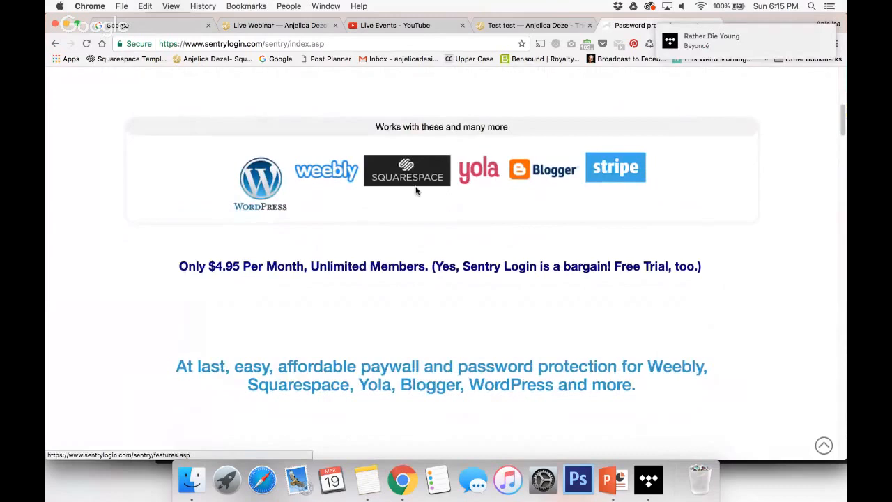
Quit the music player running in the background.
right_click(656, 484)
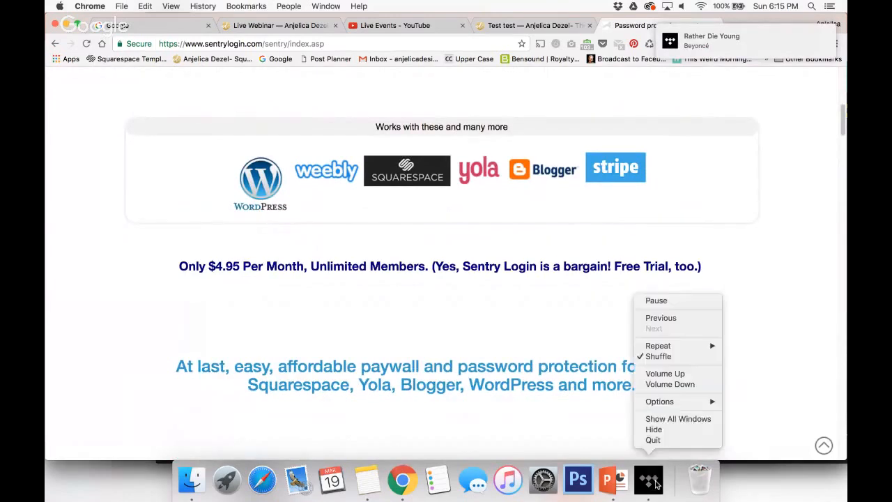
click(653, 440)
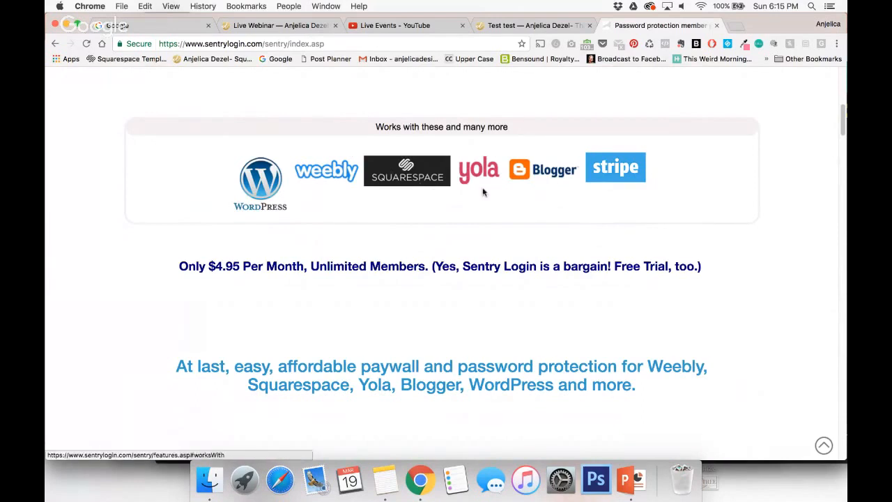
Open the hautechocolate.ca website in the current browser tab in place of the SentryLogin page.
scroll(483, 188, up, 5)
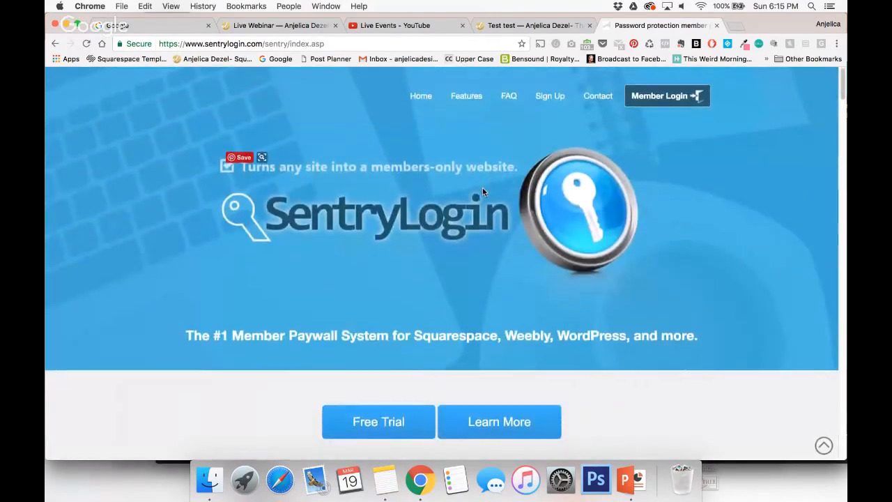
click(328, 43)
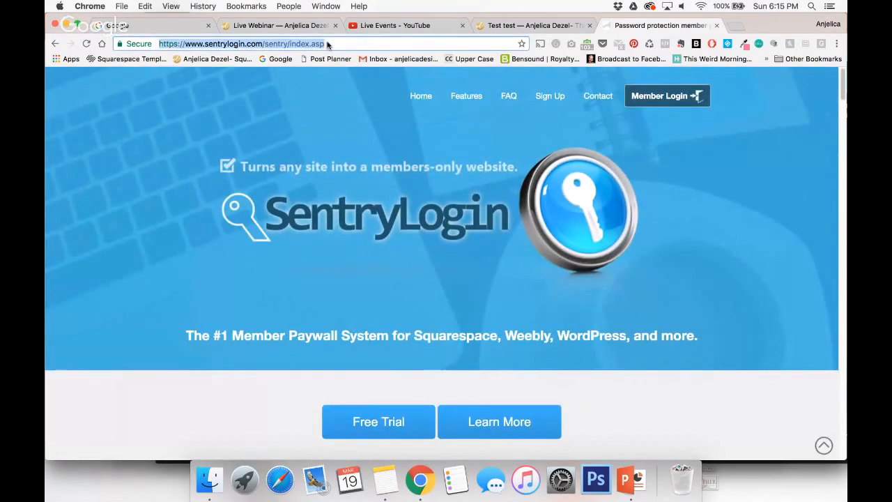
text(hautechocolate.ca)
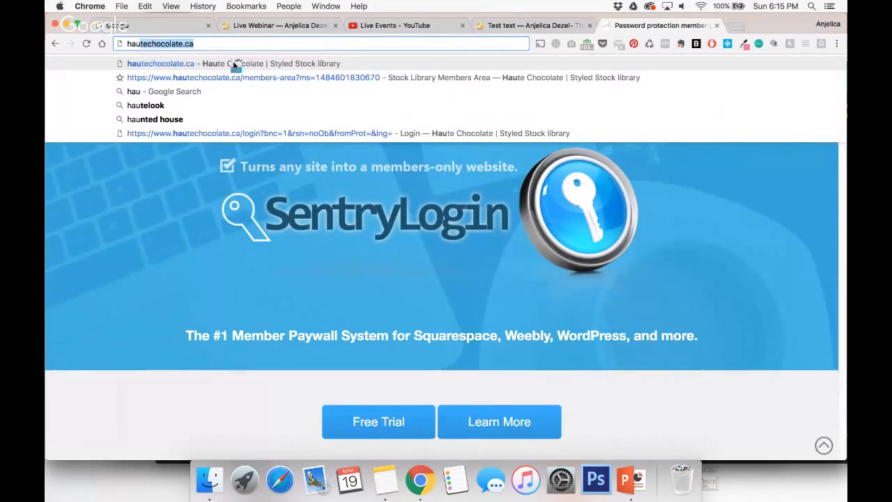
click(233, 62)
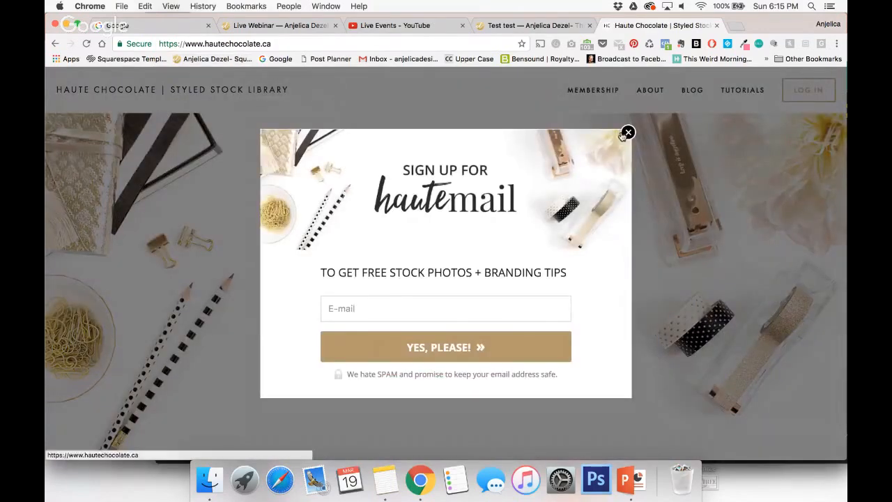
click(627, 132)
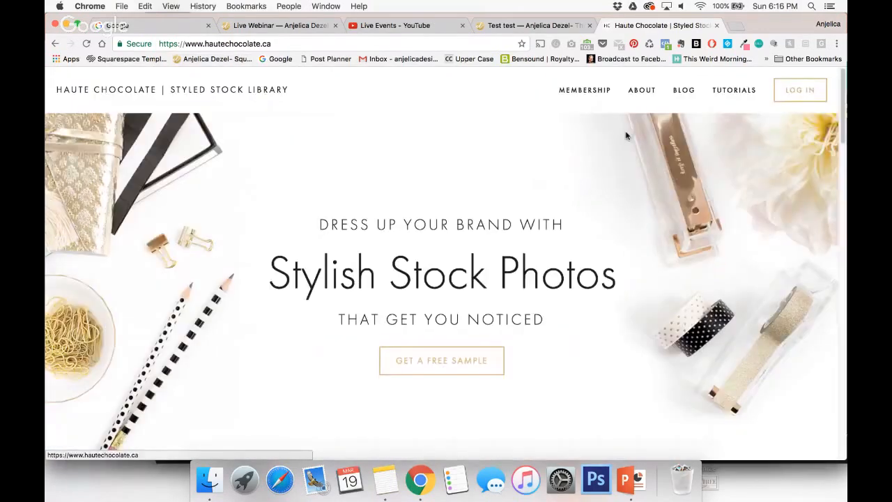
Open the Haute Chocolate member login and try to log in with the account's e-mail address and password.
click(810, 91)
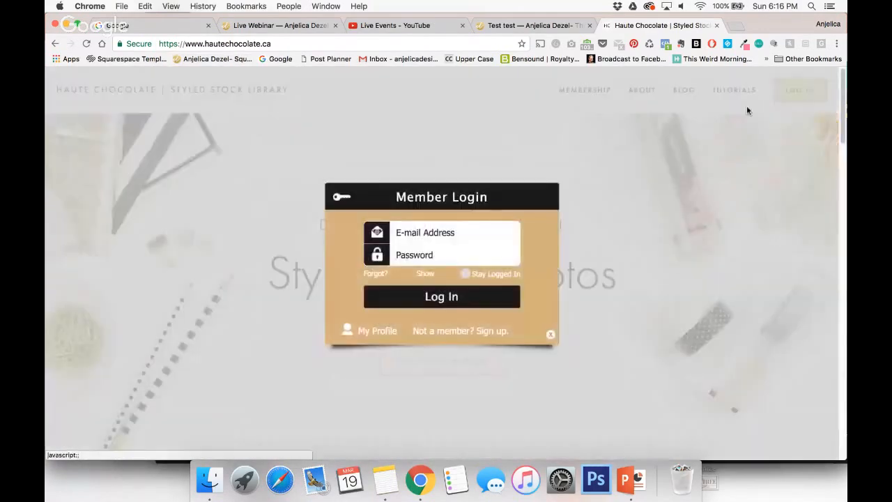
click(478, 232)
text(an)
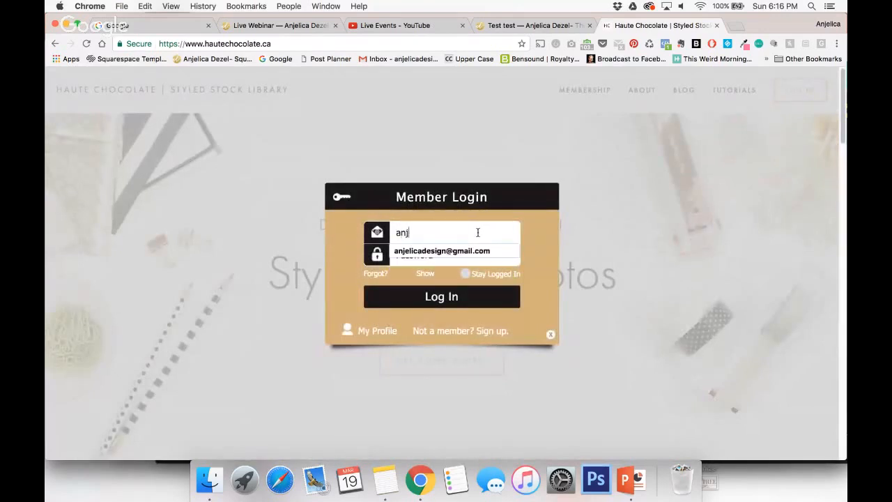
text(j)
click(474, 252)
key(Tab)
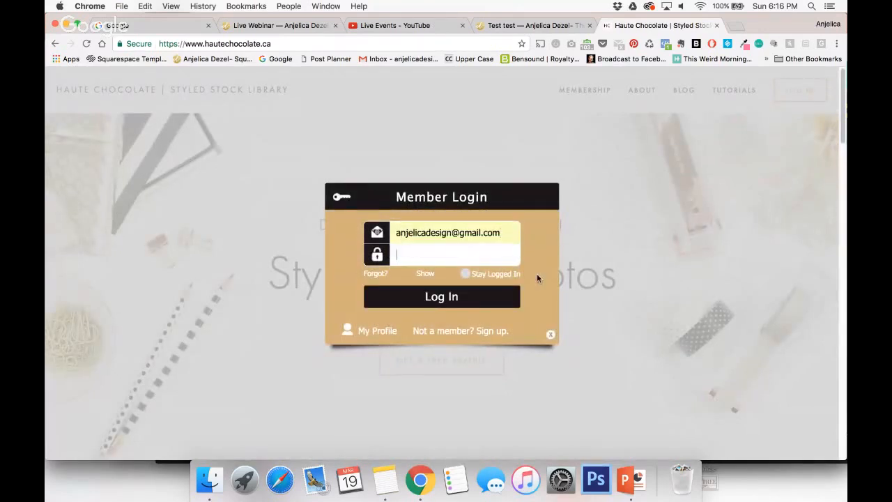
text(•••••••••)
key(Return)
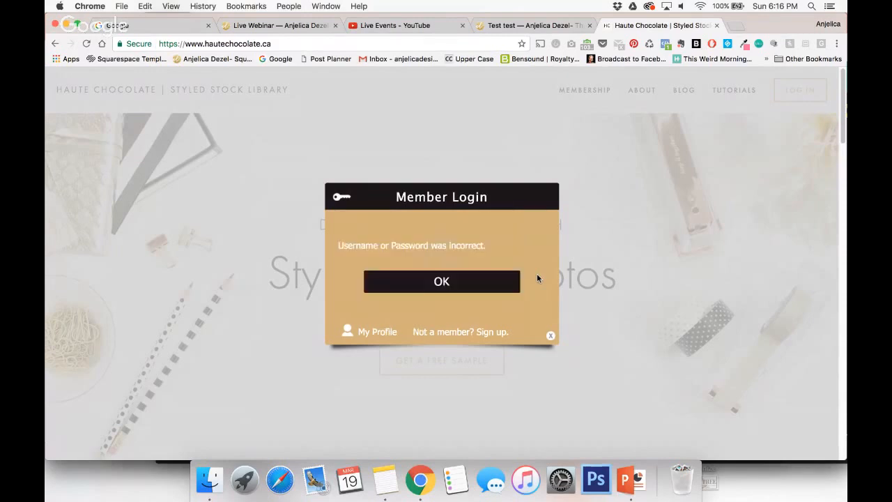
Dismiss the login message, re-enter the account password and log in to the members area.
click(440, 275)
double_click(427, 252)
text(•)
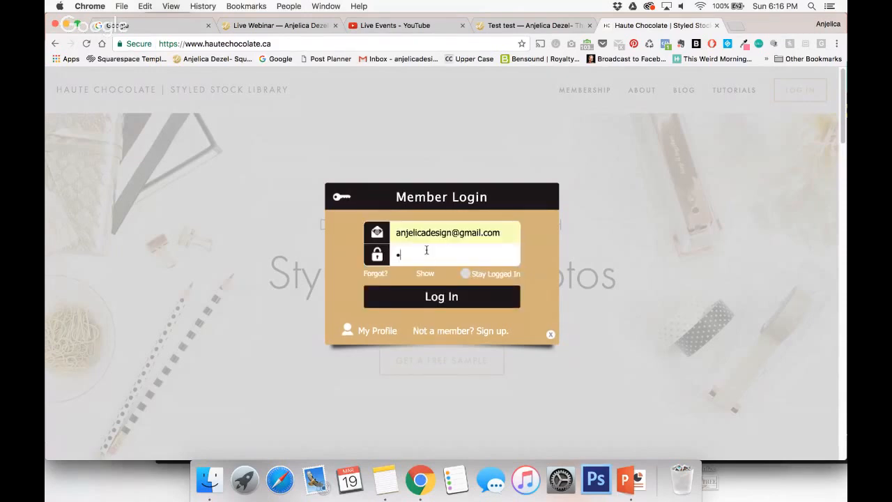
text(•••••••)
key(Return)
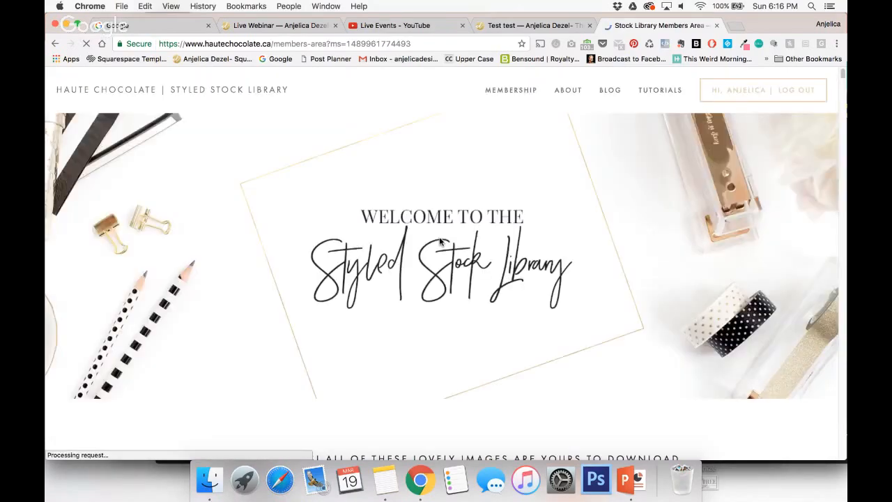
Look through the Styled Stock Library members area, including its graphics packs, Insta Quotes and recent photo collections.
scroll(478, 295, down, 2)
scroll(479, 300, down, 10)
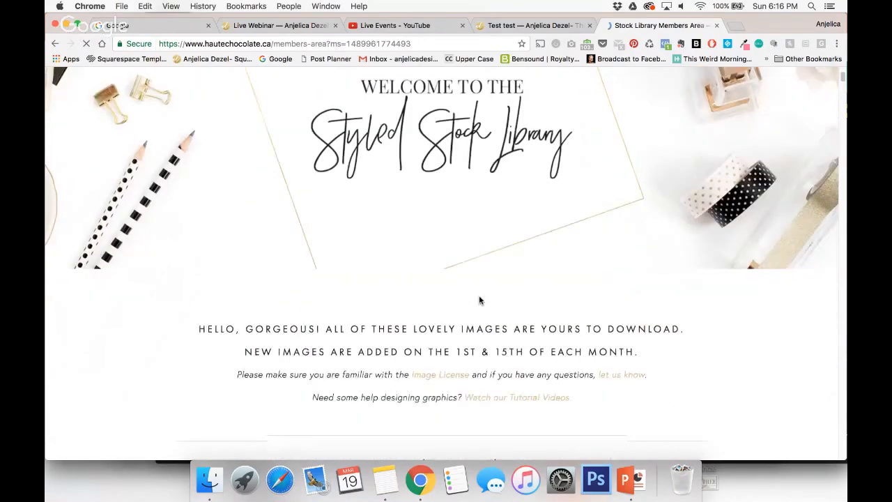
scroll(479, 300, down, 15)
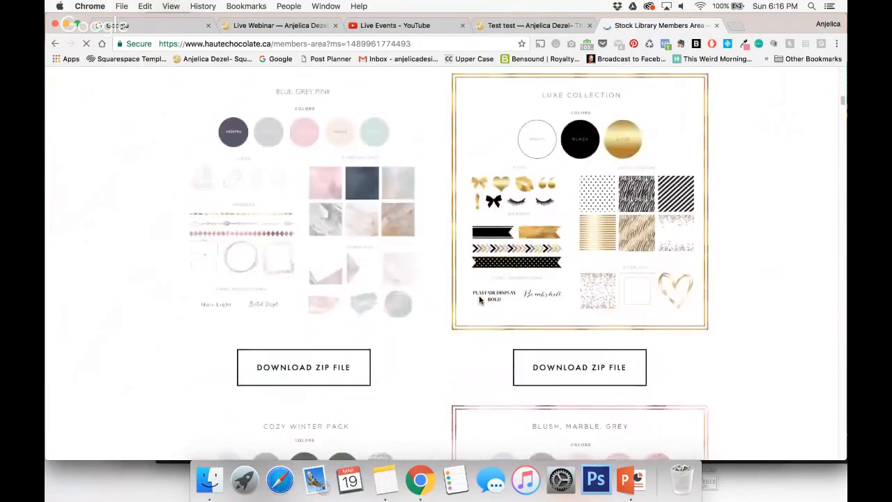
scroll(479, 301, down, 10)
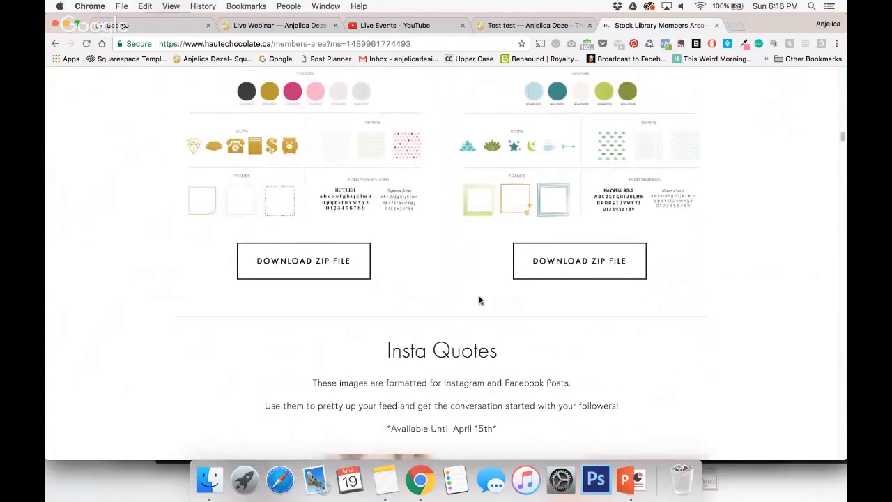
scroll(479, 300, down, 8)
scroll(478, 301, down, 10)
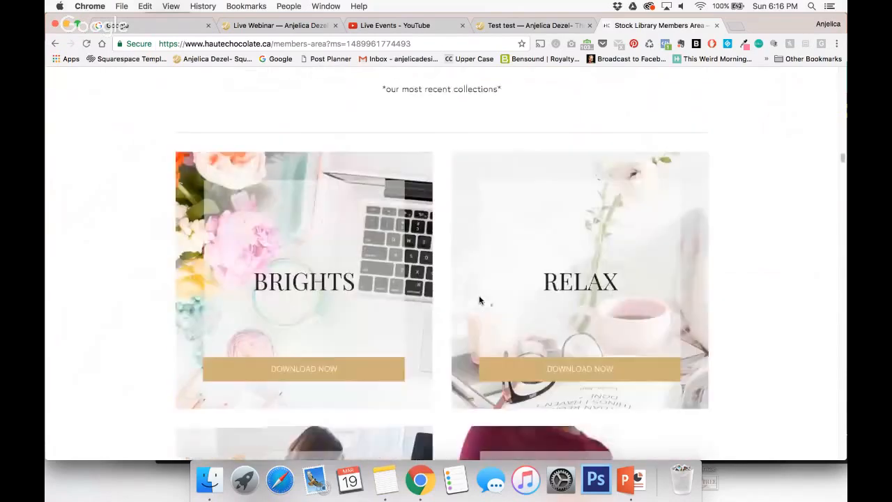
scroll(479, 300, down, 4)
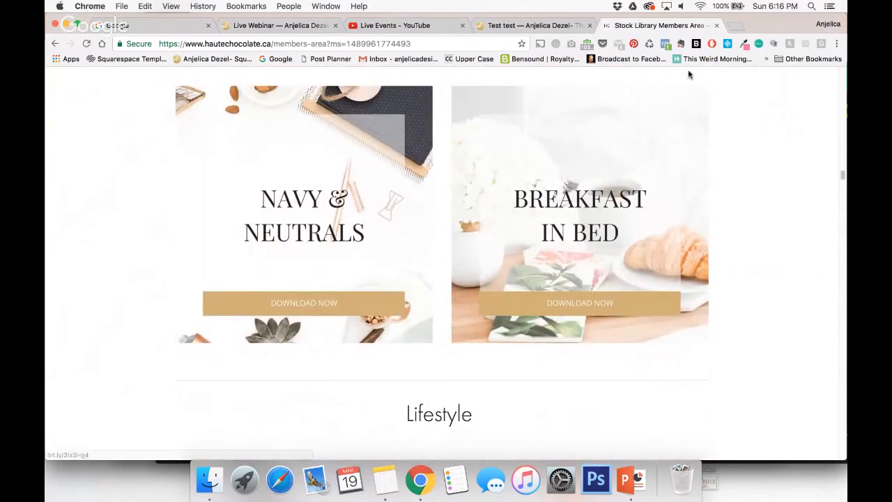
Close the stock library tab and open the Style Editor for the Squarespace test page.
click(716, 27)
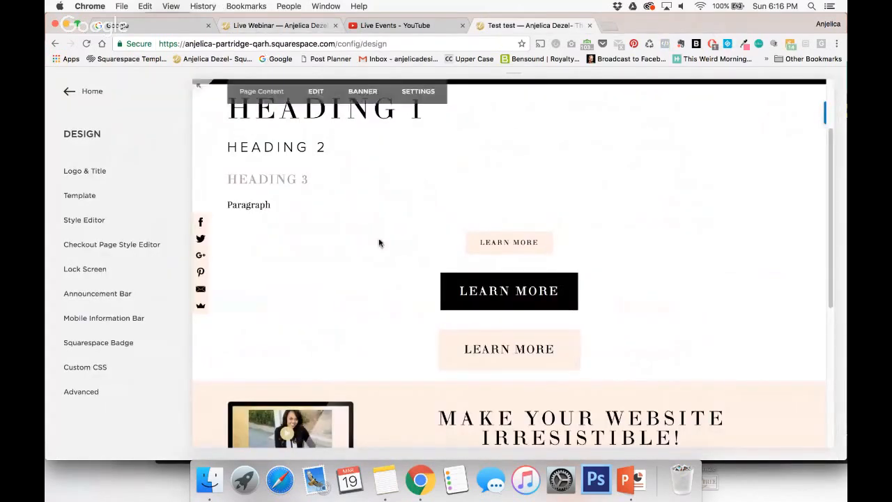
scroll(380, 243, up, 2)
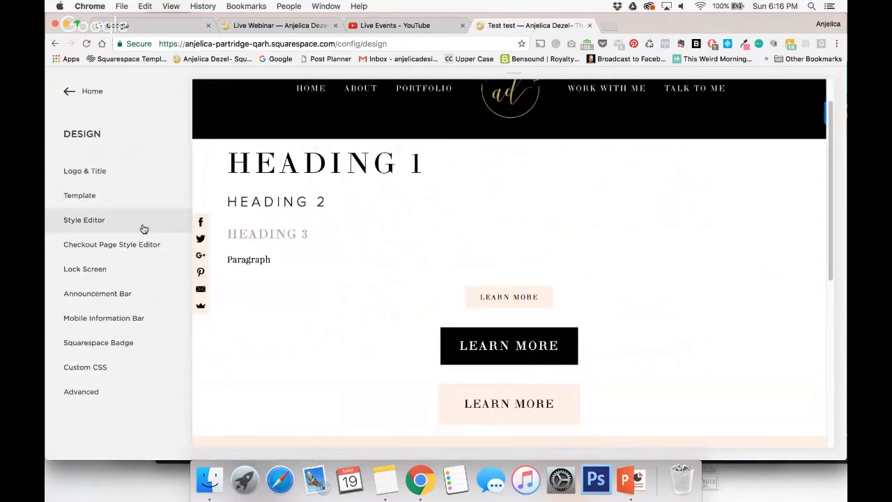
click(110, 222)
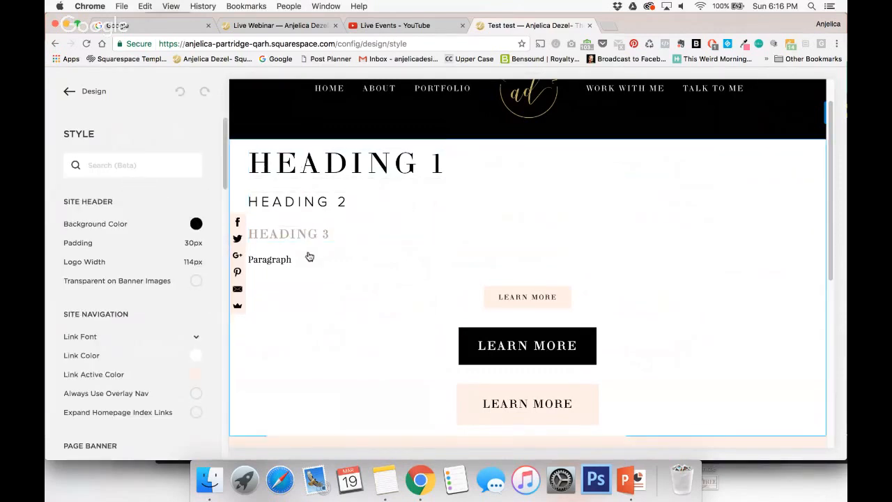
Change the Heading 1 font to Proxima Nova.
click(332, 162)
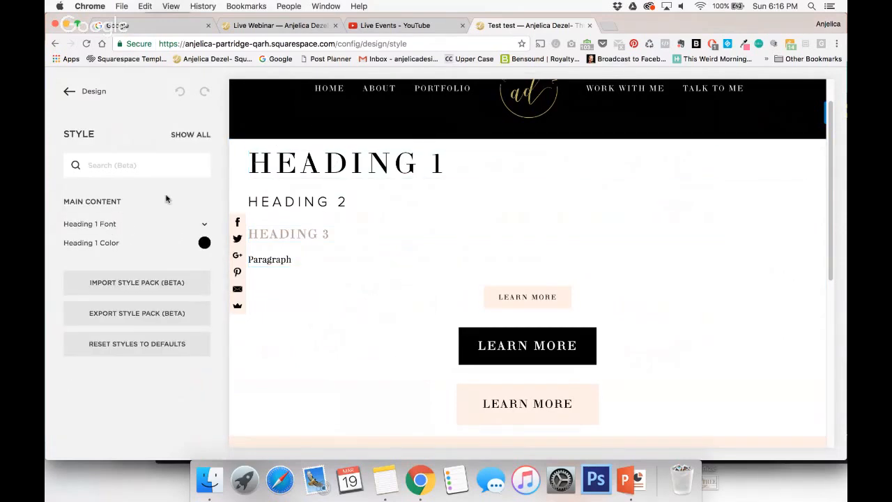
click(205, 228)
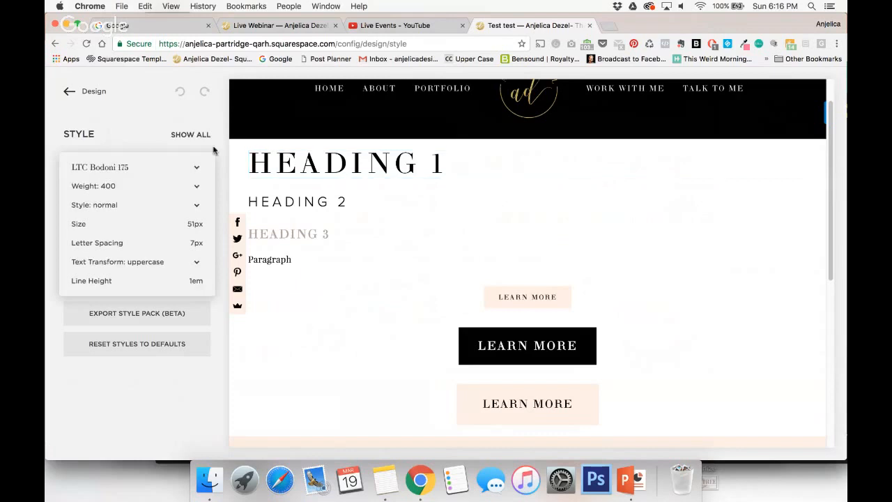
click(197, 165)
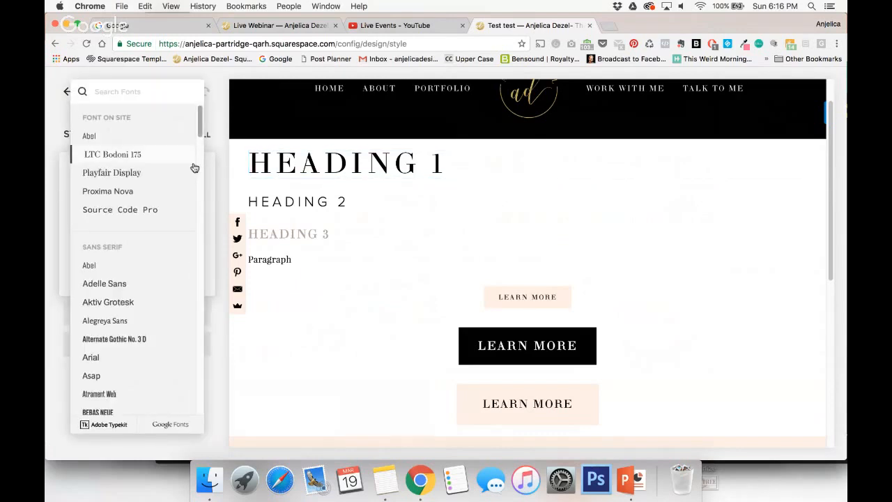
click(131, 194)
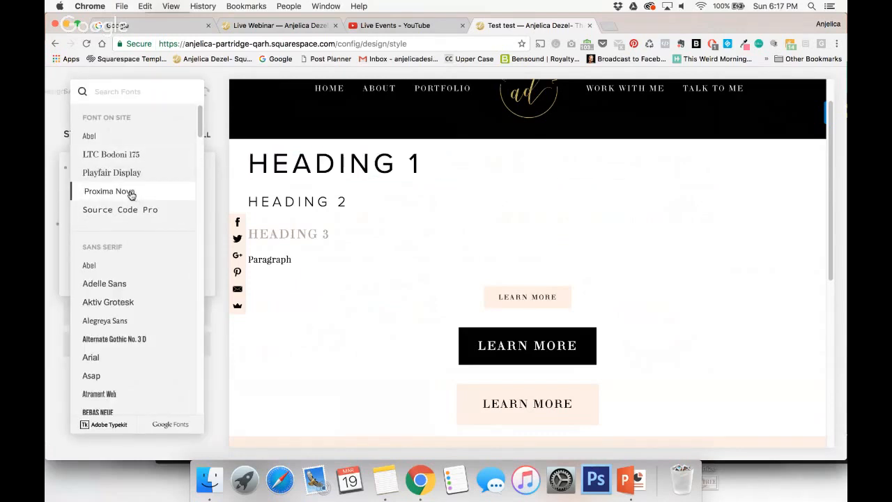
click(212, 175)
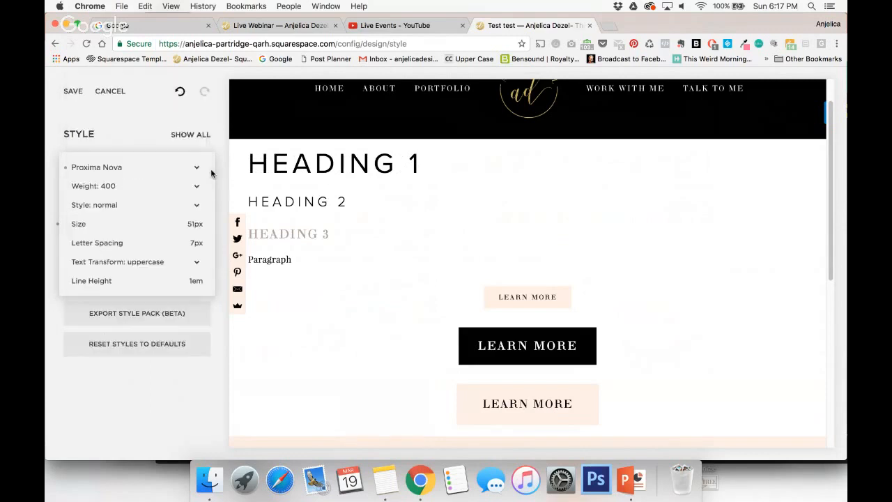
Set the Heading 1 font weight to 100 and its size to 61 px.
click(197, 188)
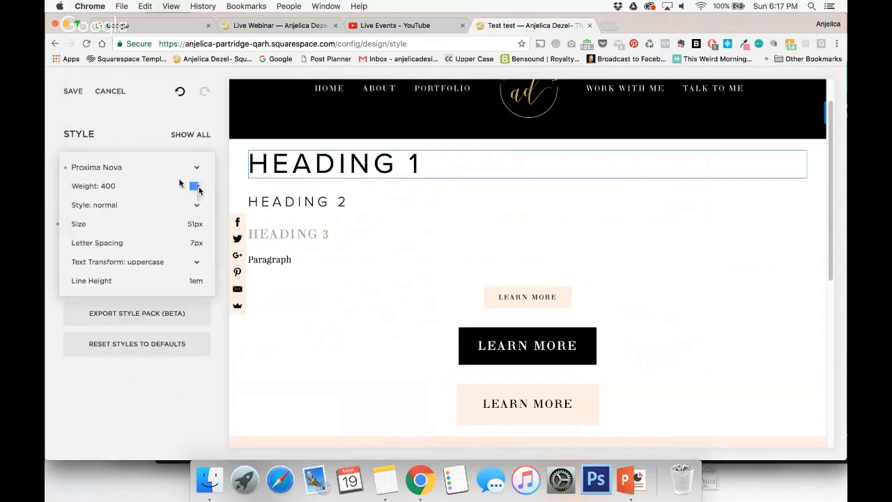
click(179, 170)
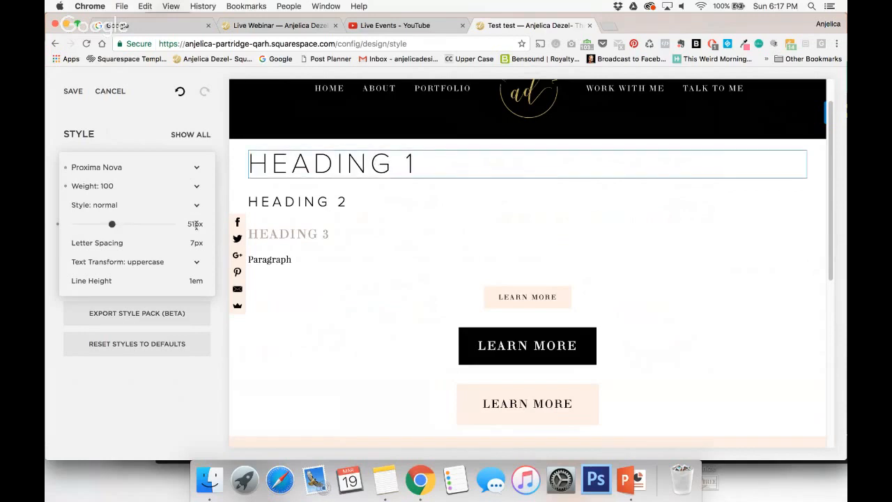
mouse_move(110, 223)
mouse_down()
mouse_move(133, 224)
mouse_move(119, 235)
mouse_up()
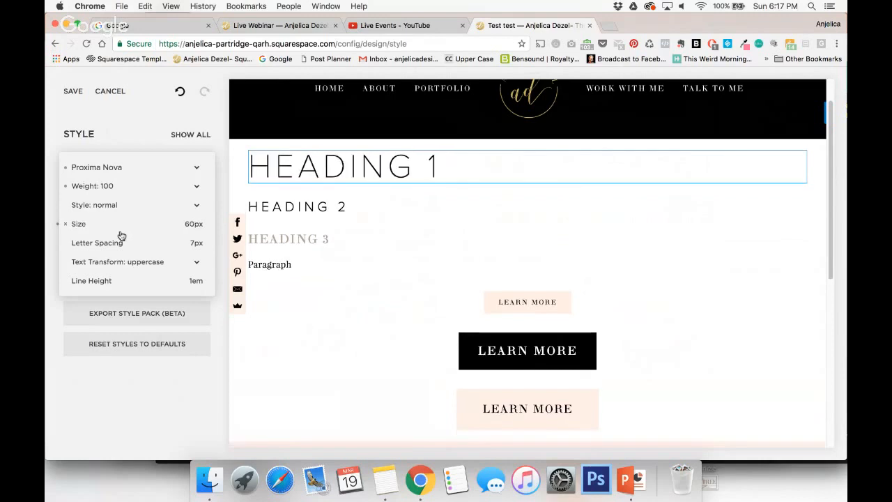
Set the Heading 1 letter spacing to 5 px.
mouse_move(175, 251)
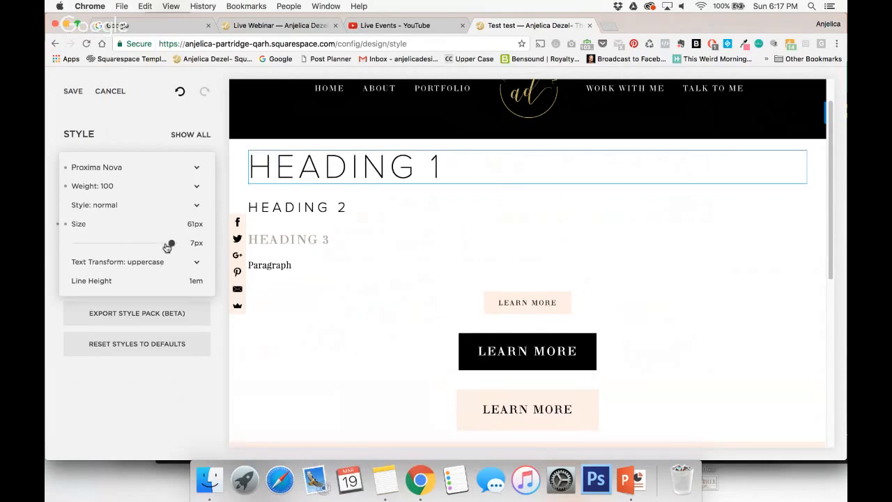
drag(171, 242, 197, 245)
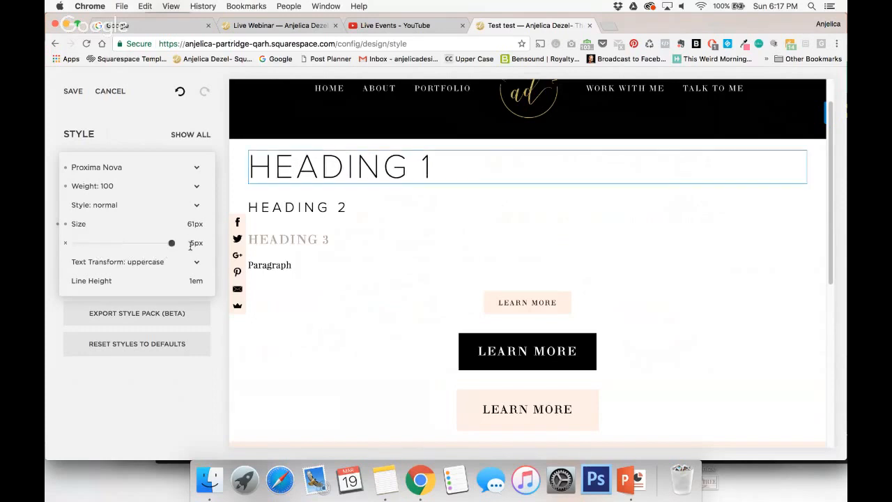
double_click(196, 243)
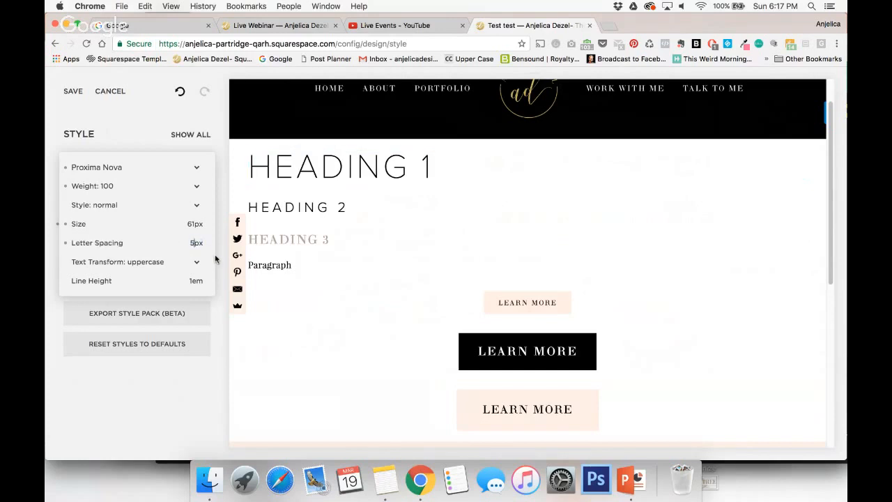
Set the Heading 1 letter spacing to 7 px and switch its text transform to none, then back to uppercase.
text(7)
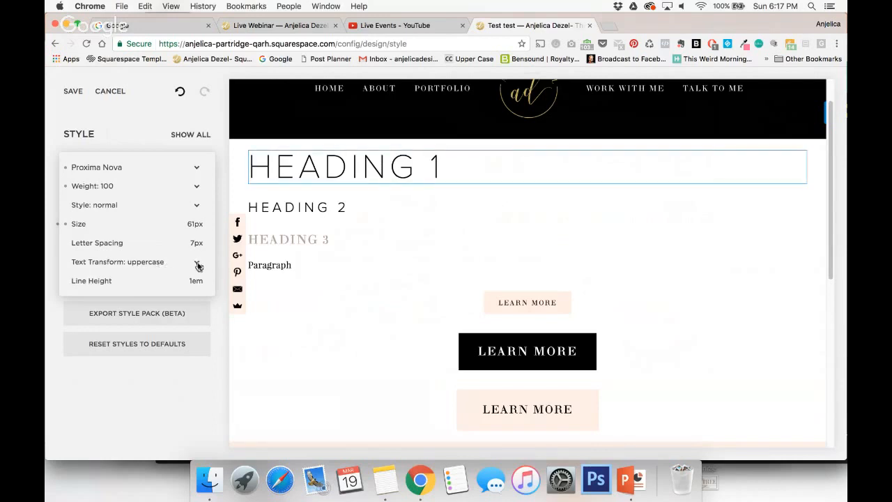
click(156, 257)
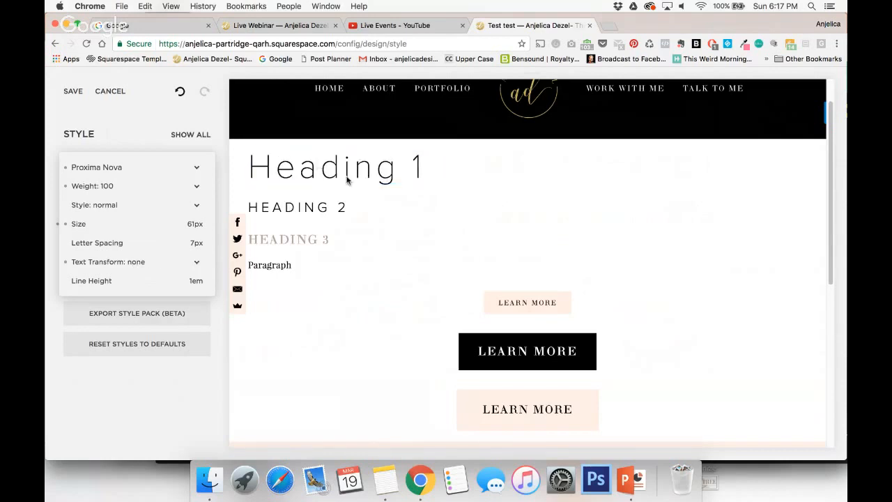
click(197, 263)
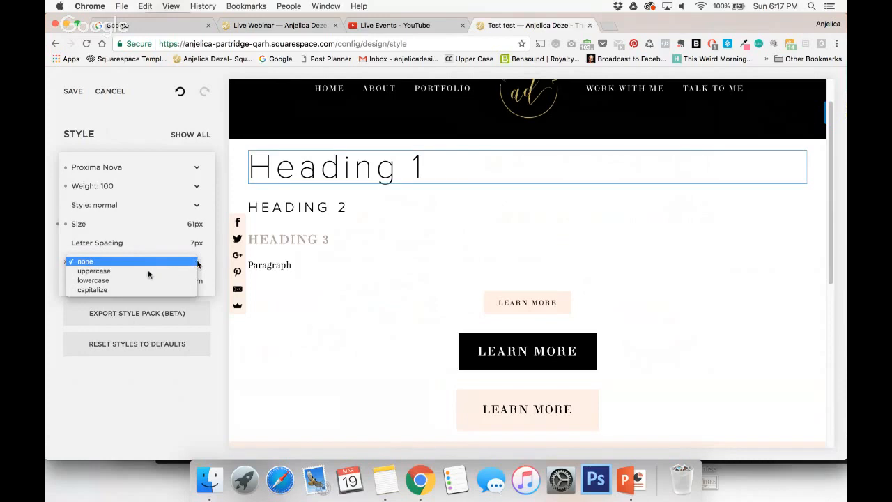
click(124, 271)
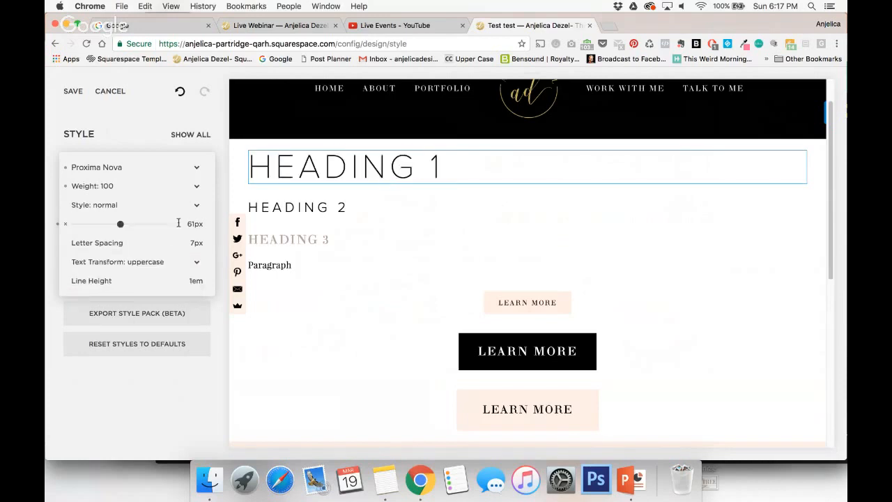
click(121, 129)
click(201, 135)
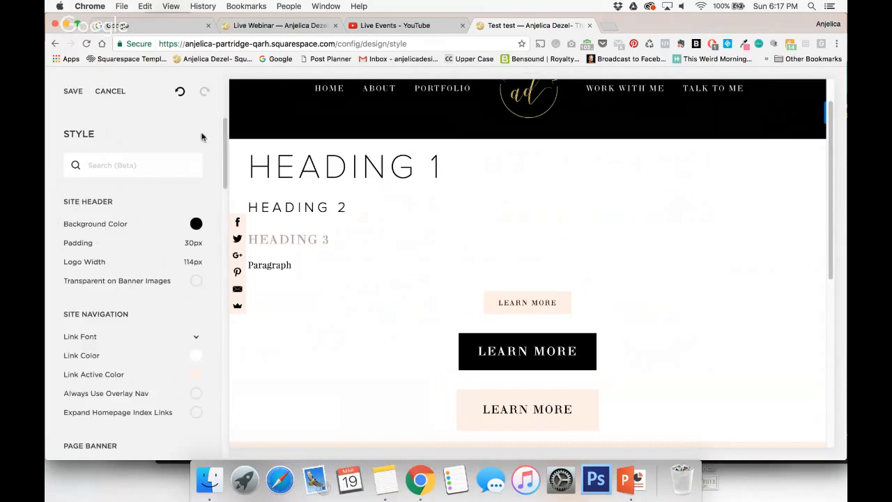
Examine the button color and text color settings of the small Learn More button.
scroll(526, 291, down, 2)
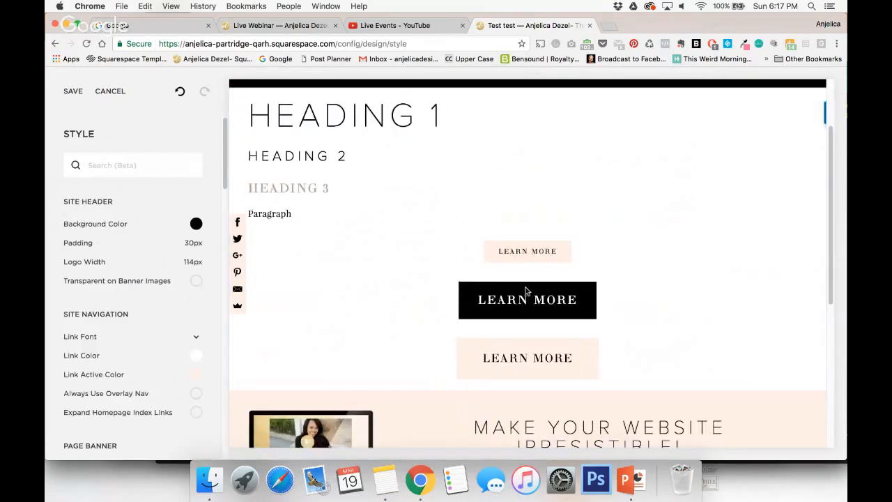
click(516, 257)
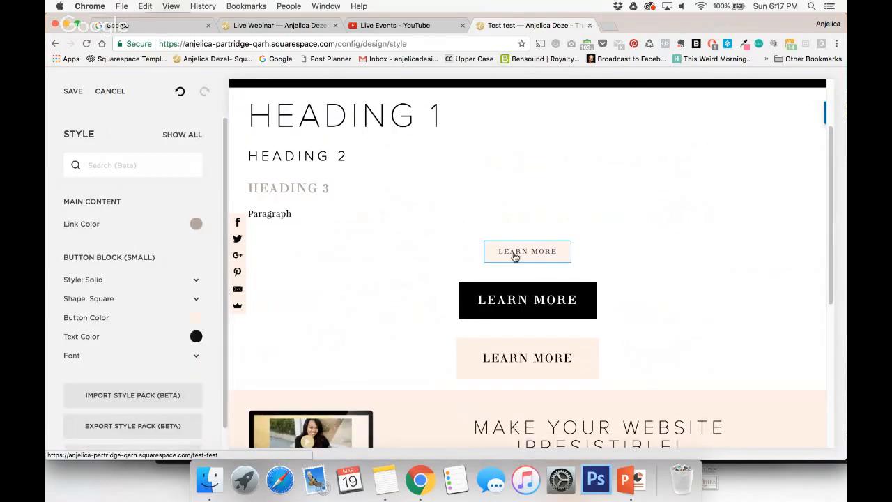
click(198, 318)
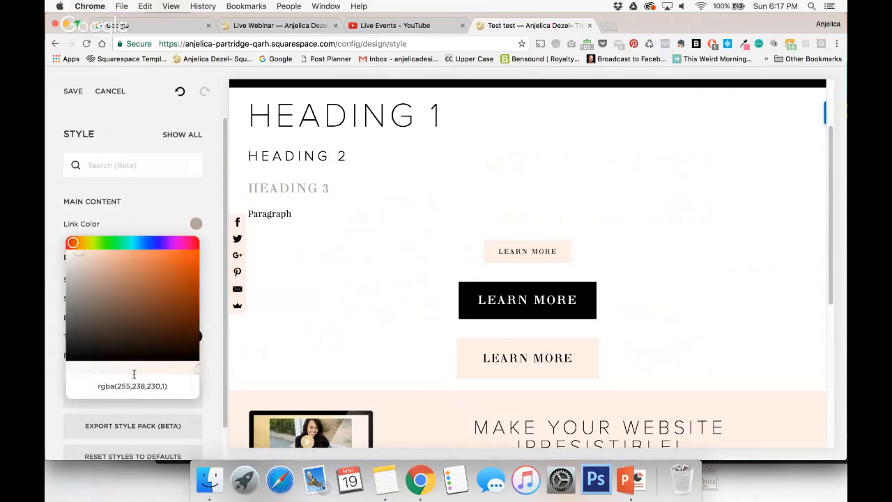
click(209, 353)
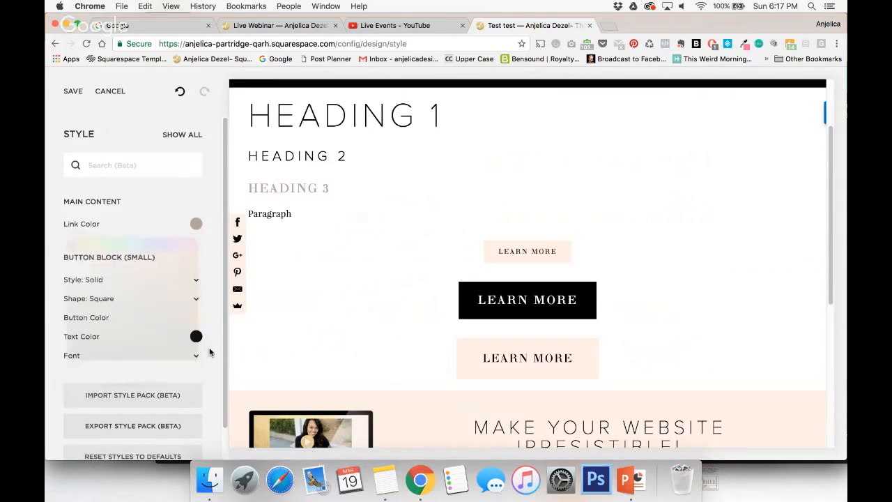
click(196, 337)
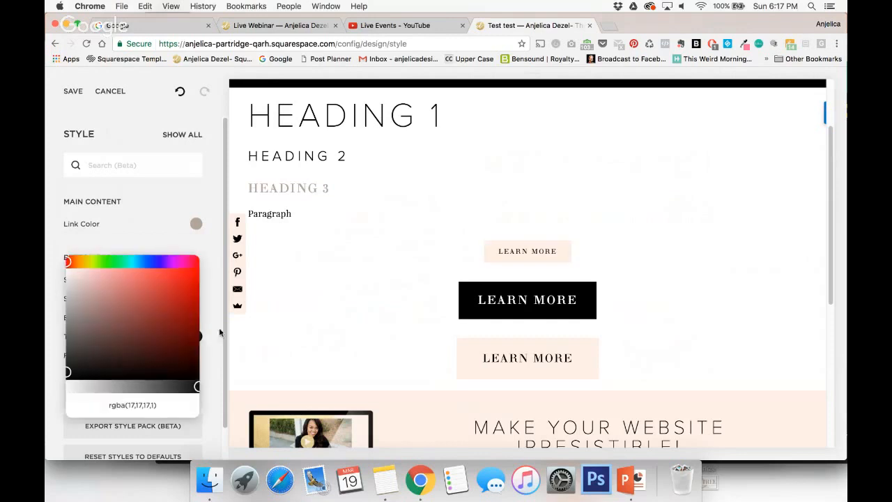
click(121, 240)
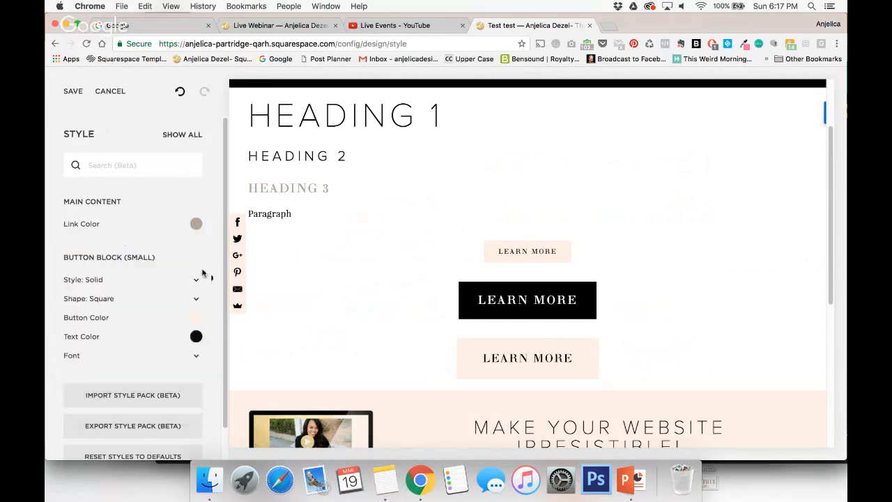
Change the small button's color to light orange, hsl(19, 100%, 75%).
click(195, 318)
click(165, 268)
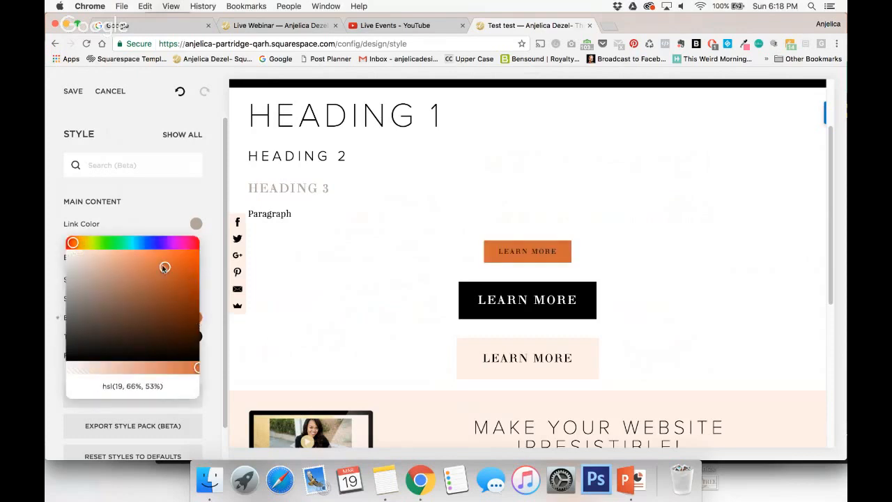
drag(165, 267, 132, 238)
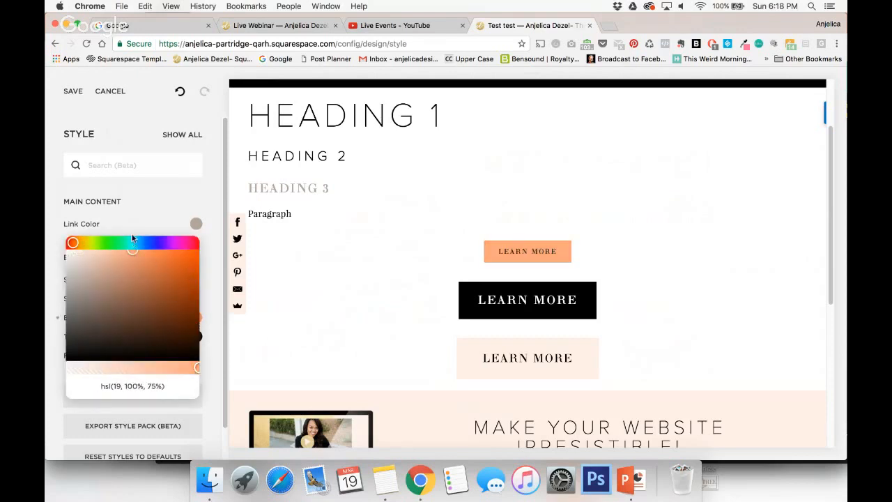
click(216, 199)
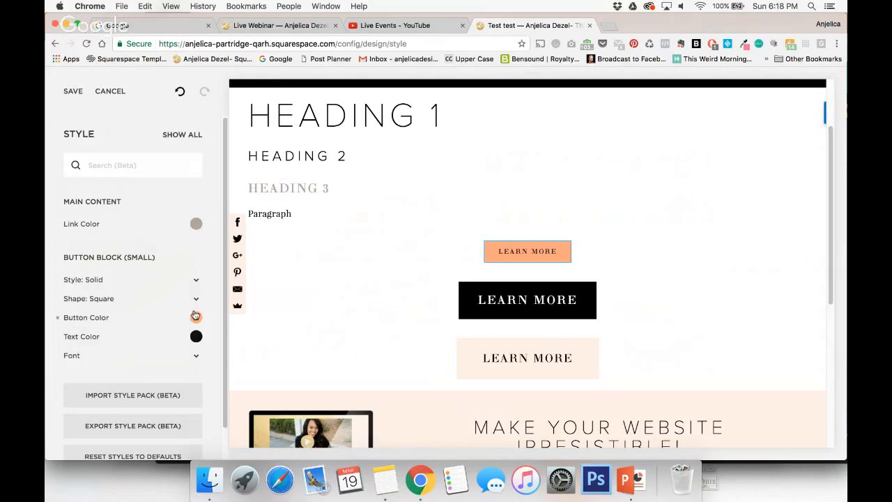
Change the small button's text color to white and show the medium button's style settings.
click(196, 335)
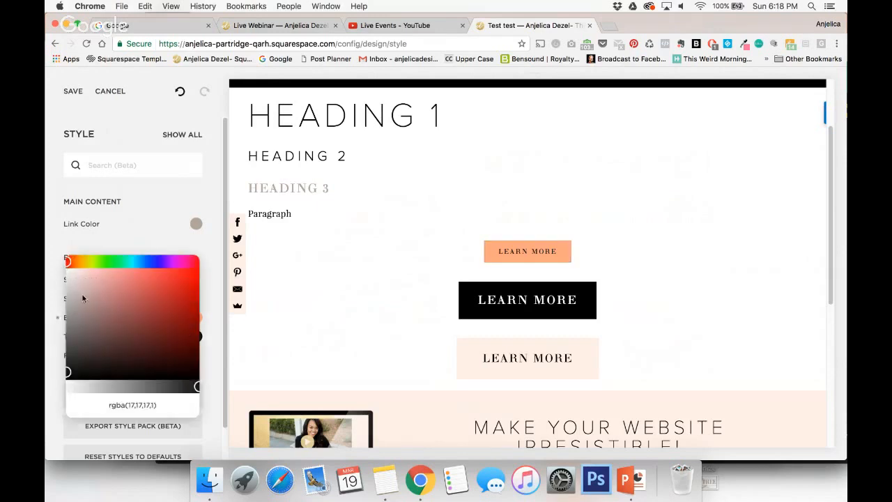
drag(82, 299, 46, 241)
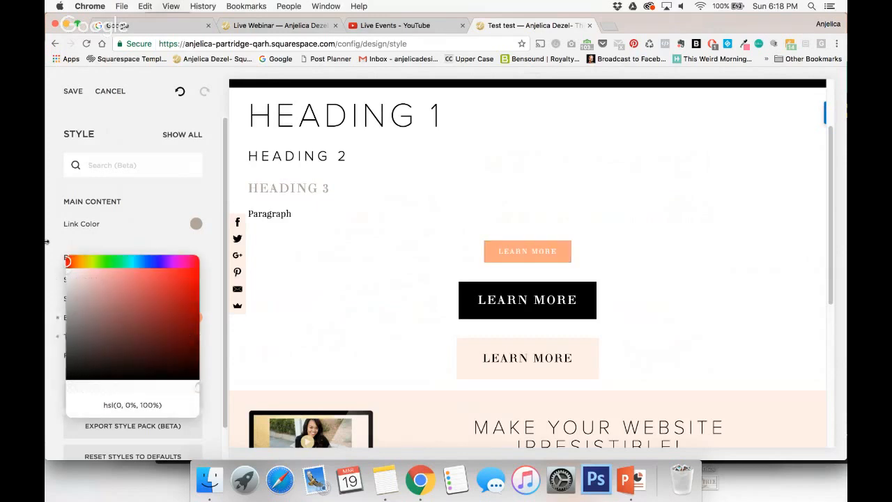
click(138, 239)
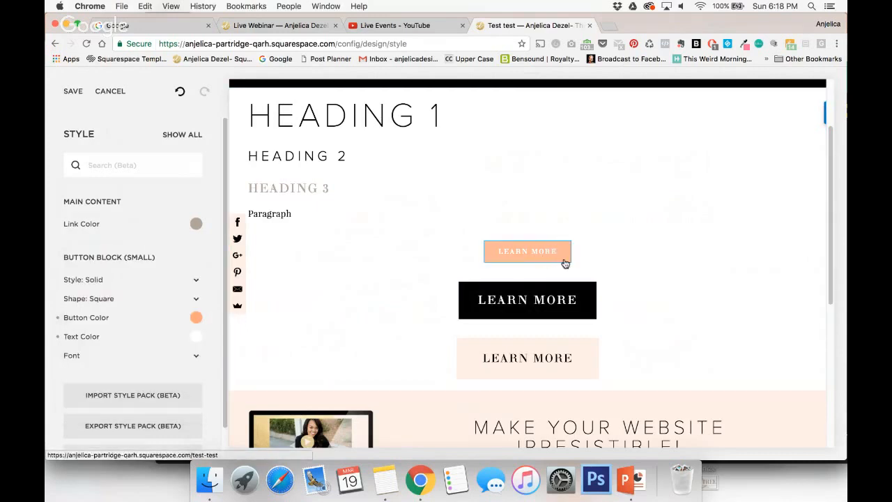
click(573, 299)
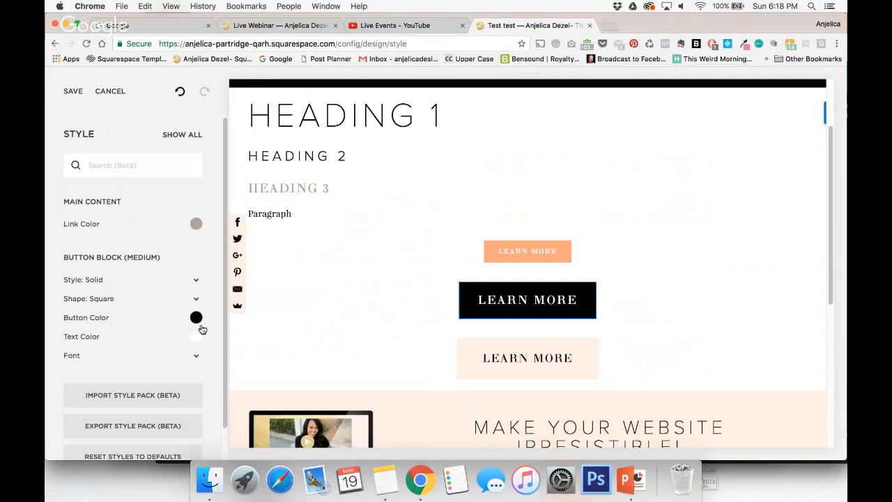
Discard all style changes and return to the site's main menu.
click(104, 93)
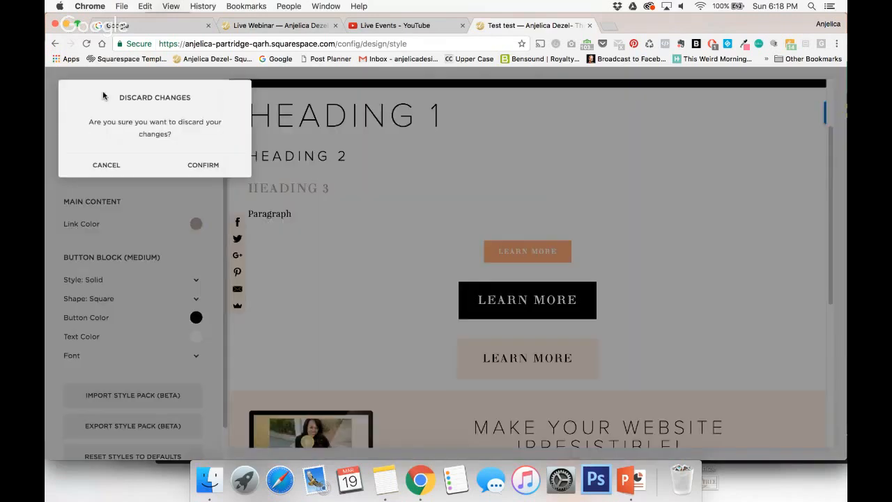
click(198, 165)
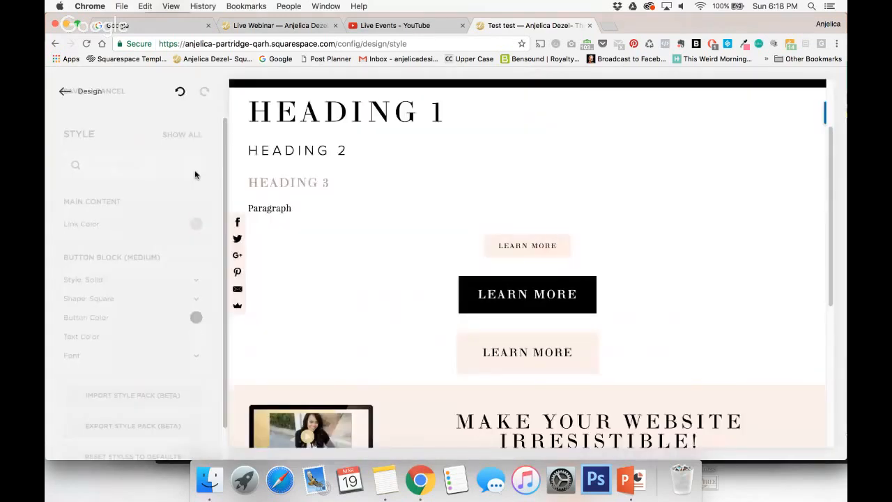
click(65, 91)
click(64, 93)
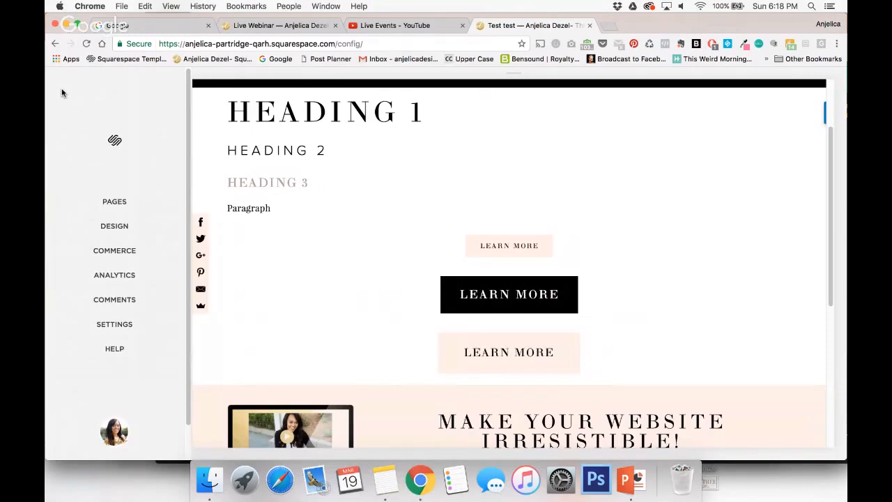
Open the Announcement Bar settings in the site design options and enable the bar.
scroll(543, 247, up, 2)
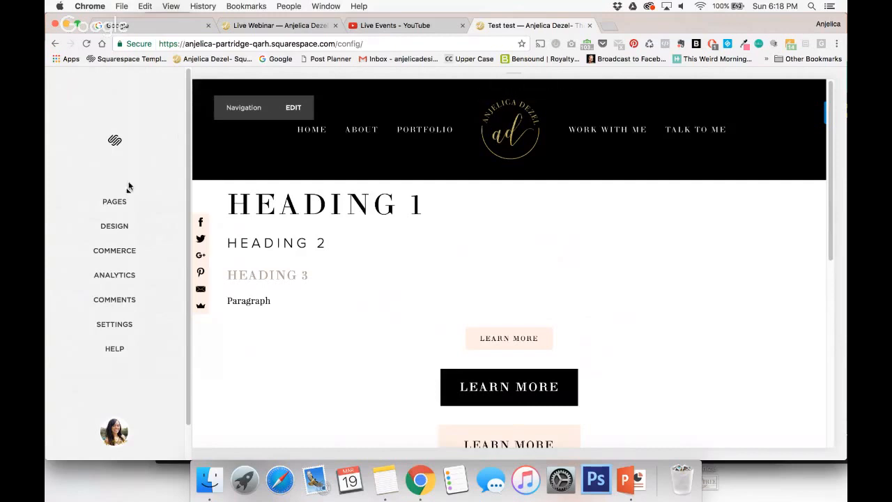
click(137, 230)
click(109, 301)
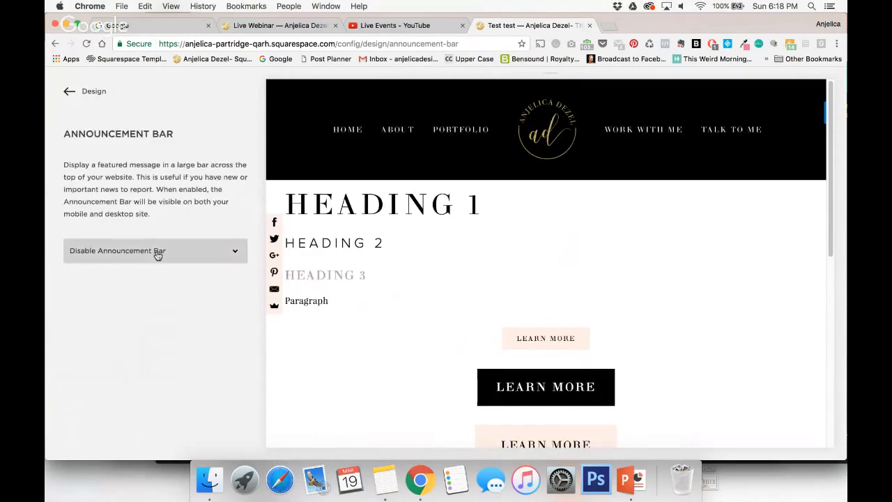
click(216, 260)
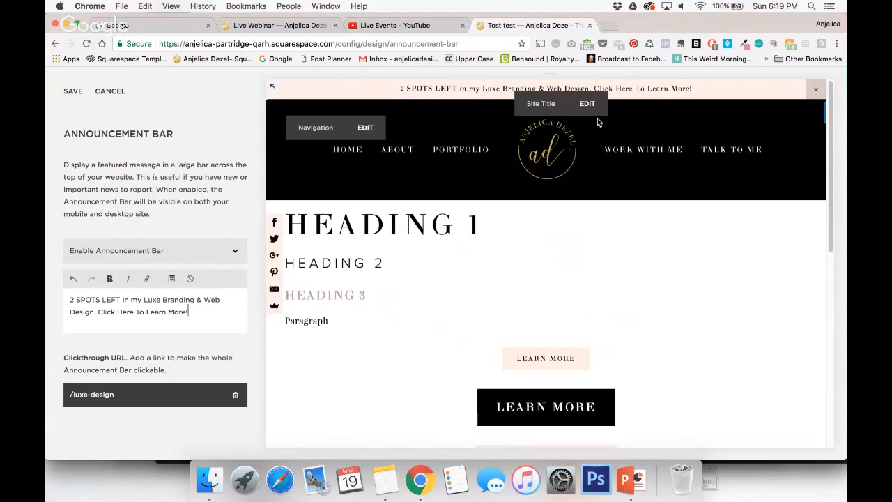
Set the announcement bar's clickthrough link to the Talk To Me page and show the external link option.
click(81, 398)
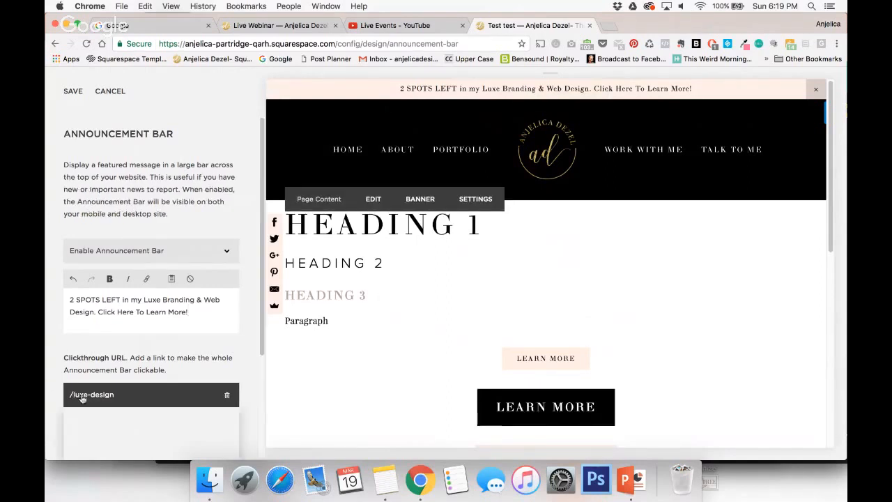
scroll(152, 395, down, 2)
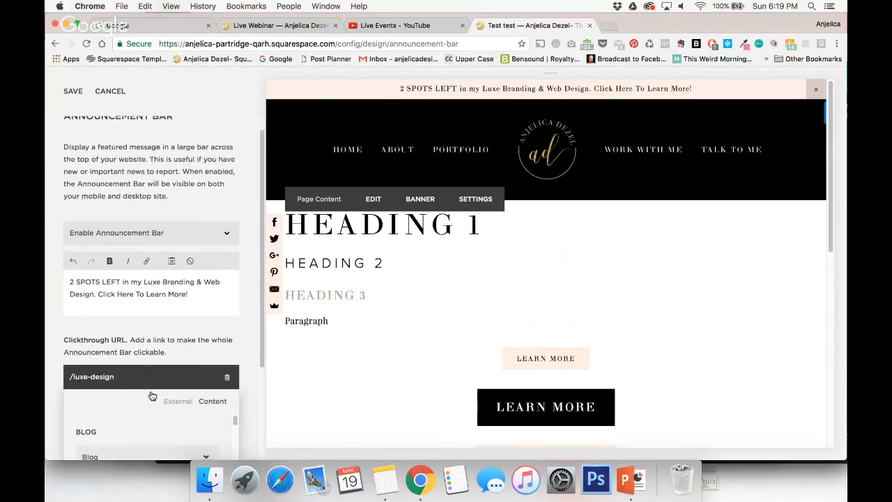
scroll(184, 441, down, 6)
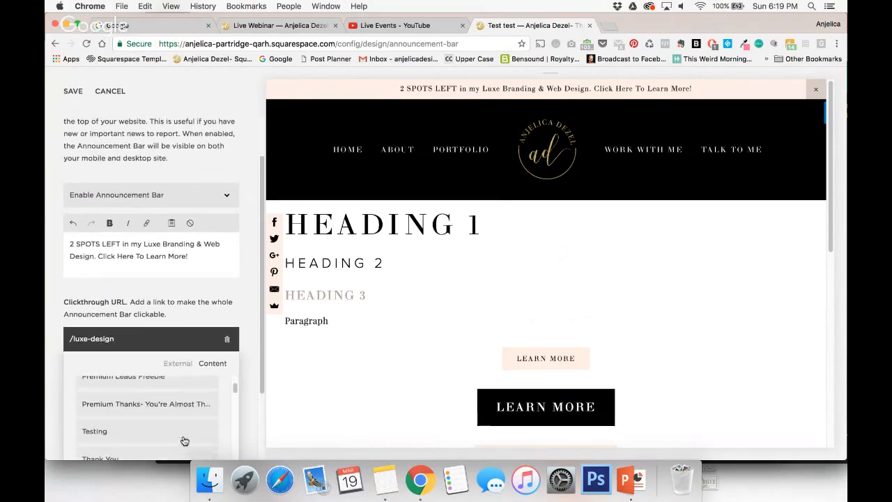
scroll(184, 441, down, 3)
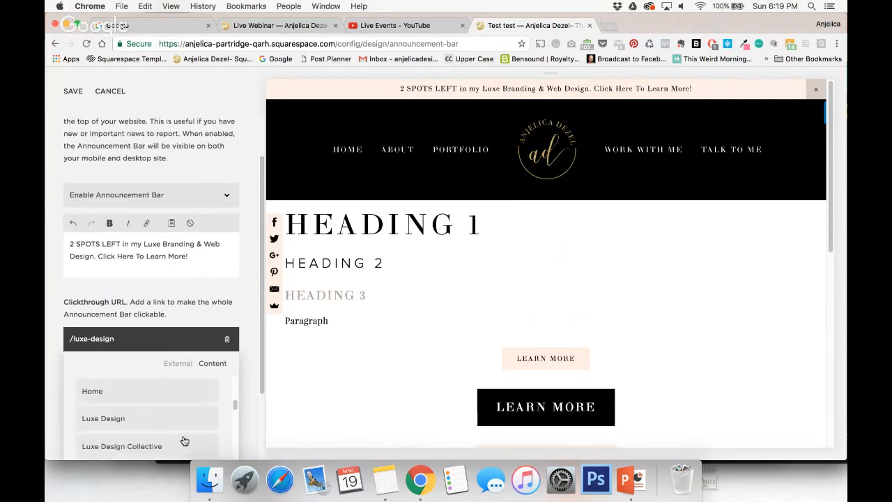
scroll(241, 432, down, 1)
scroll(242, 432, down, 2)
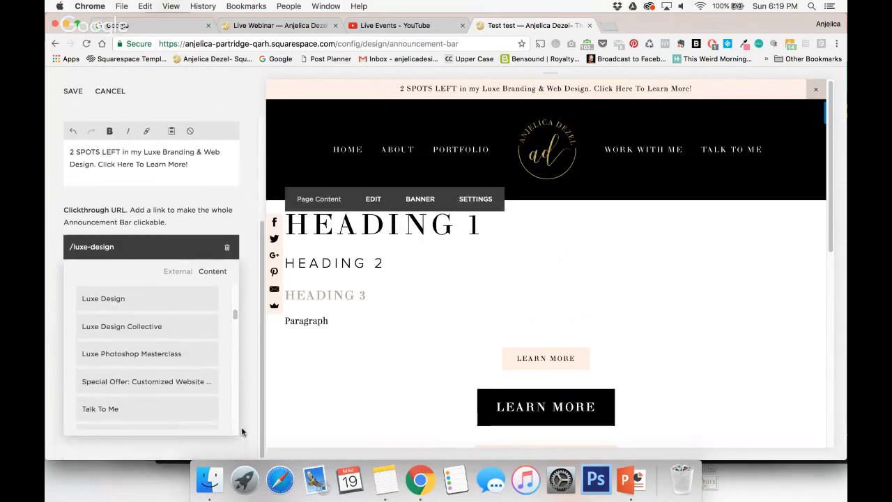
scroll(175, 362, down, 2)
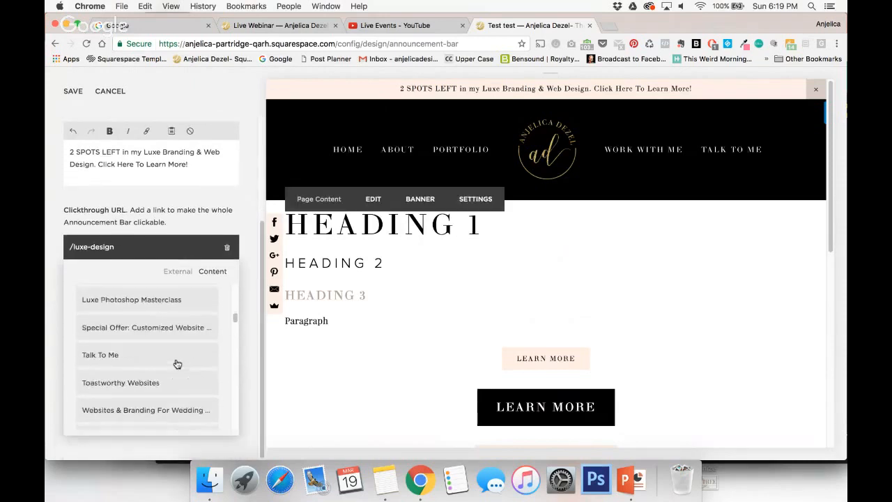
click(105, 354)
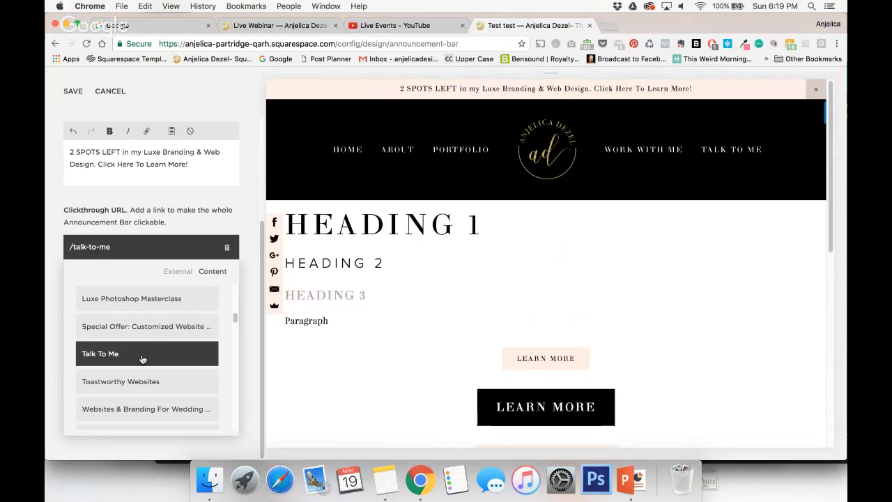
click(171, 272)
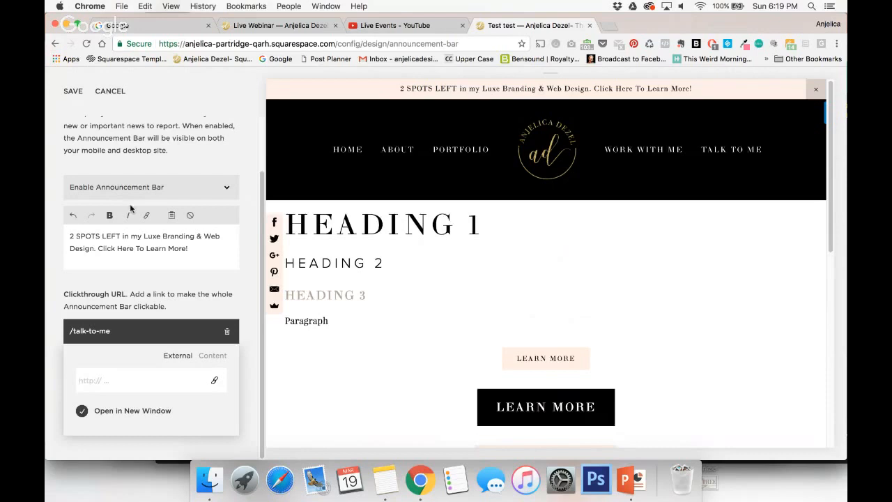
Cancel the announcement bar changes and return to the site's main menu.
click(113, 93)
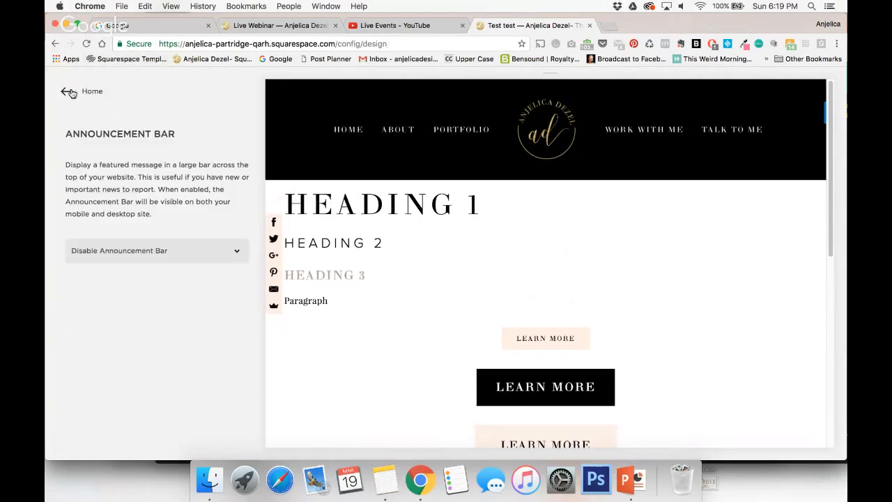
click(68, 92)
click(68, 92)
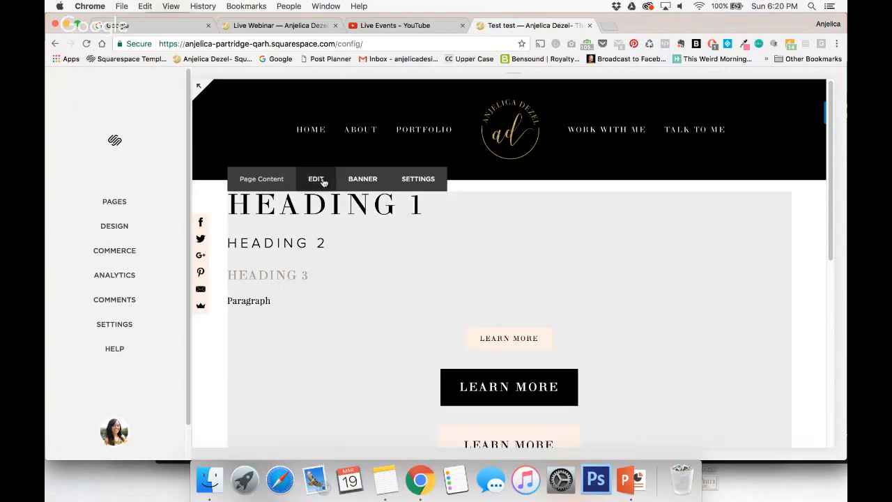
Open the Test page's content for editing and go to the area around the last Learn More button.
click(322, 180)
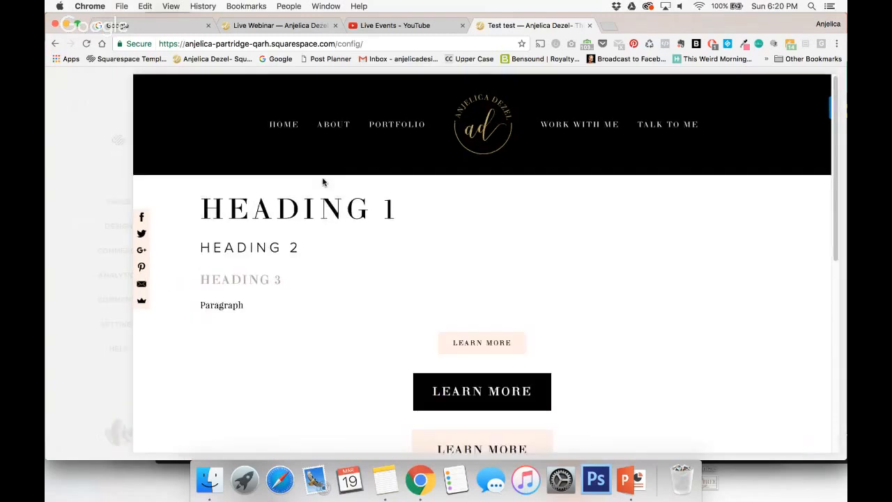
scroll(383, 292, down, 3)
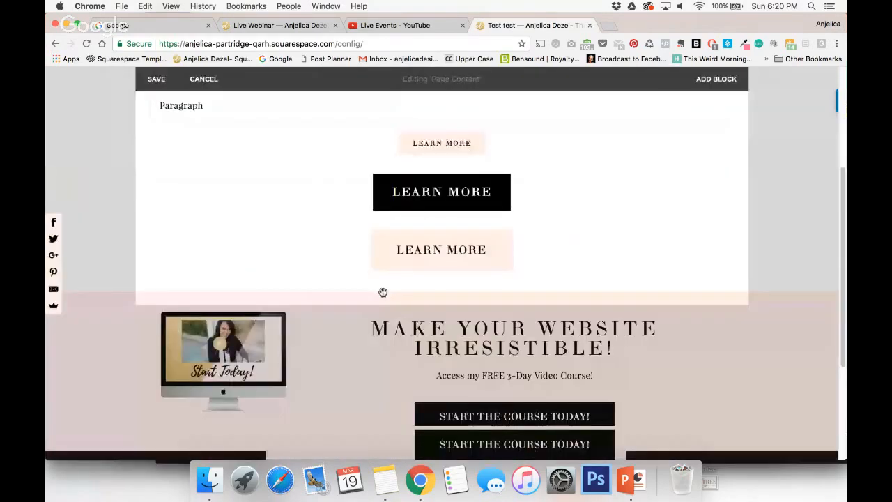
scroll(382, 293, up, 3)
scroll(383, 294, down, 5)
scroll(383, 296, up, 1)
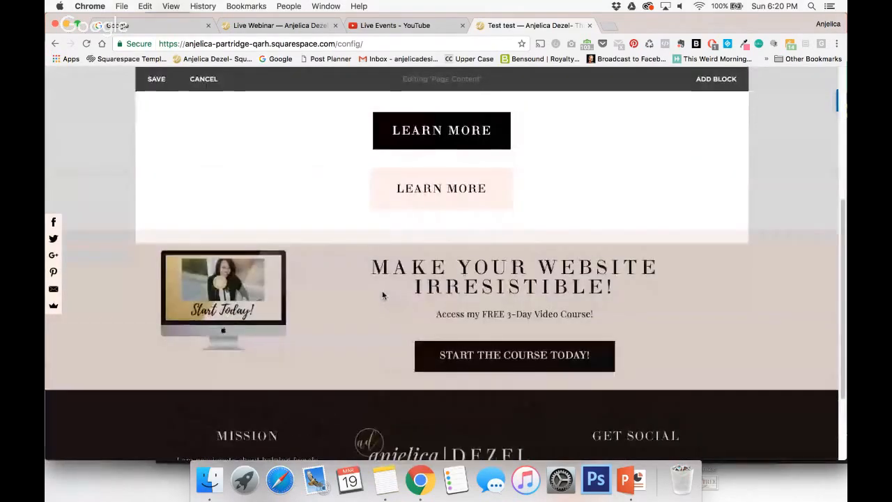
Switch to YouTube's Live Events, open the Squarespace Masterclass video, copy its URL and close the video page.
click(413, 27)
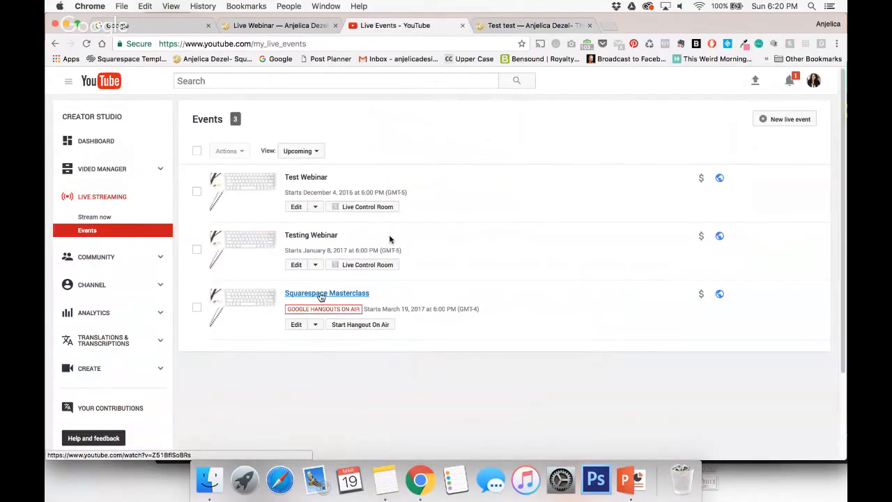
super+click(321, 297)
click(525, 26)
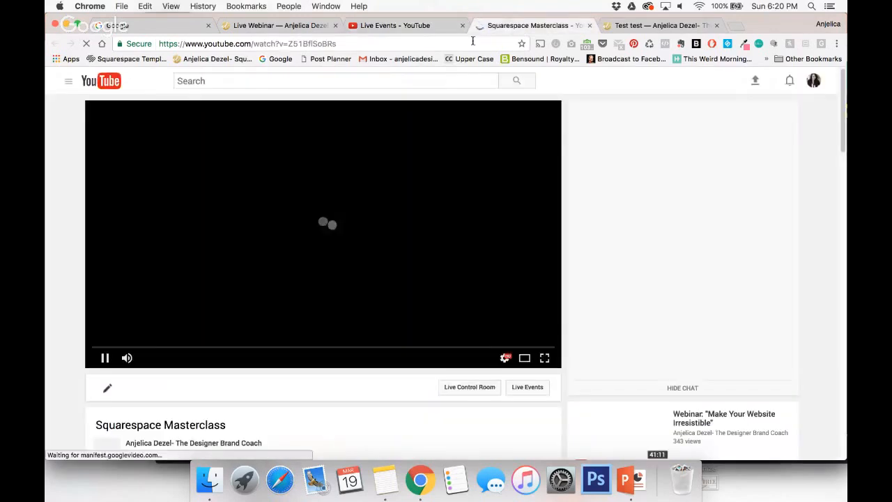
click(111, 340)
click(292, 45)
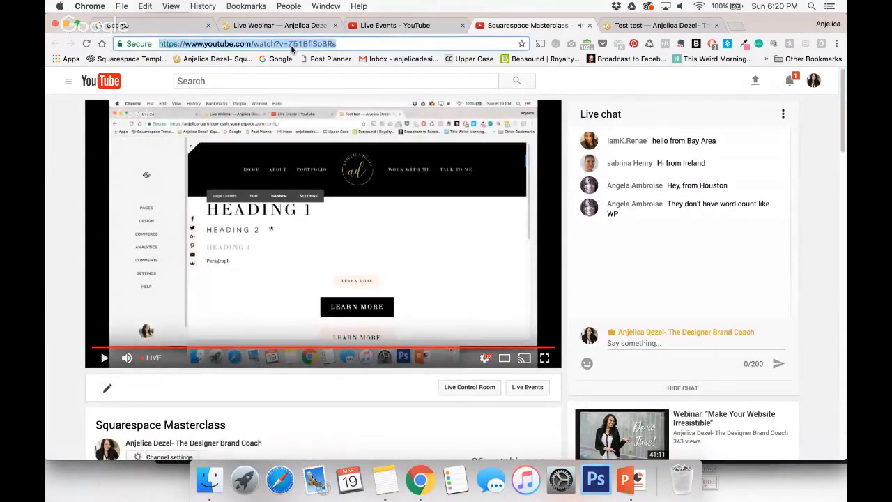
key(super+w)
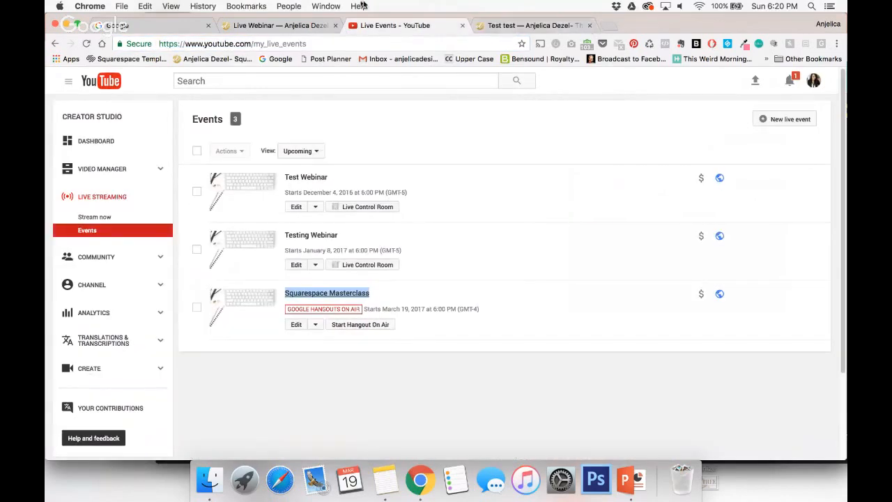
Back in the Squarespace page editor, insert a Video block below the last Learn More button using the copied YouTube URL.
click(517, 29)
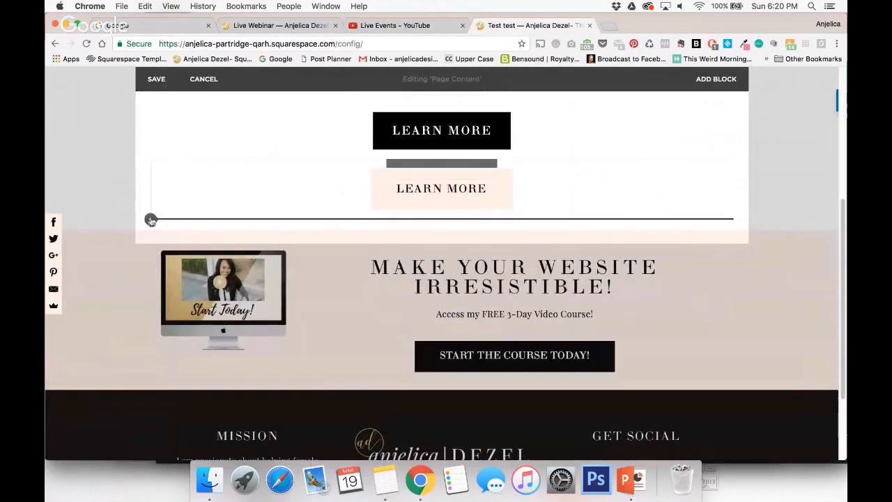
click(150, 221)
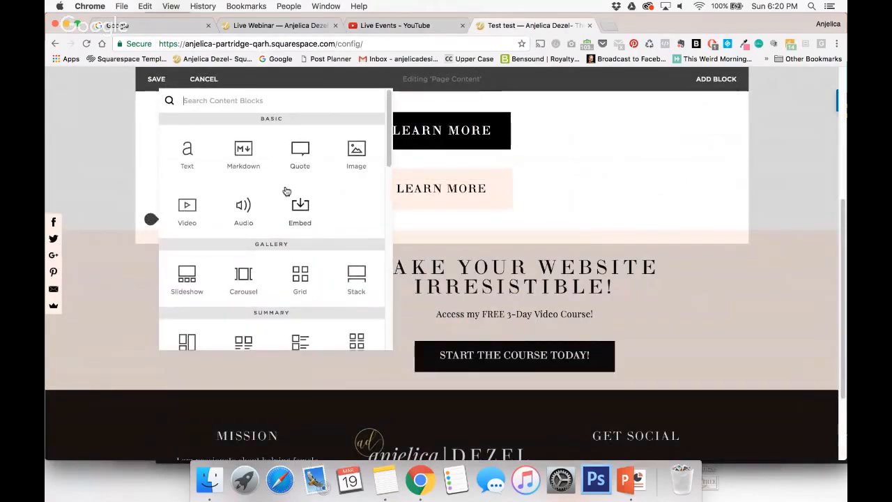
click(188, 207)
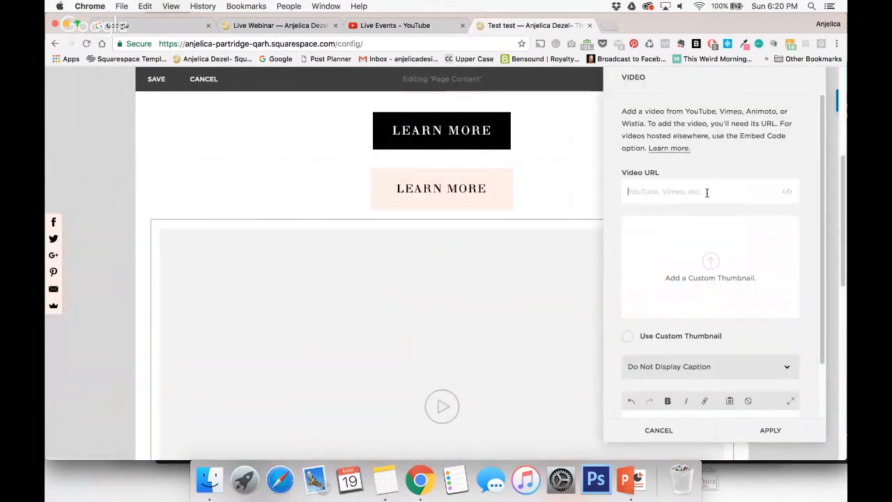
text(https://www.youtube.com/watch?v=Z51BfISoBRs)
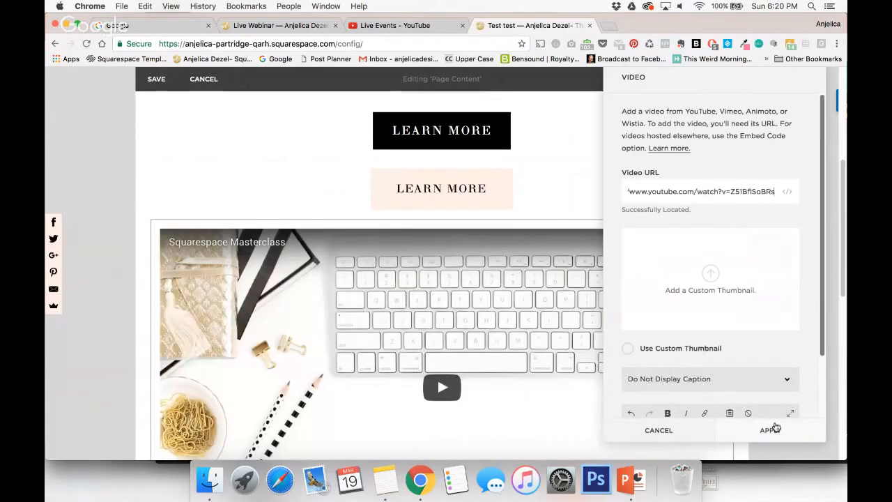
scroll(759, 376, down, 1)
click(768, 428)
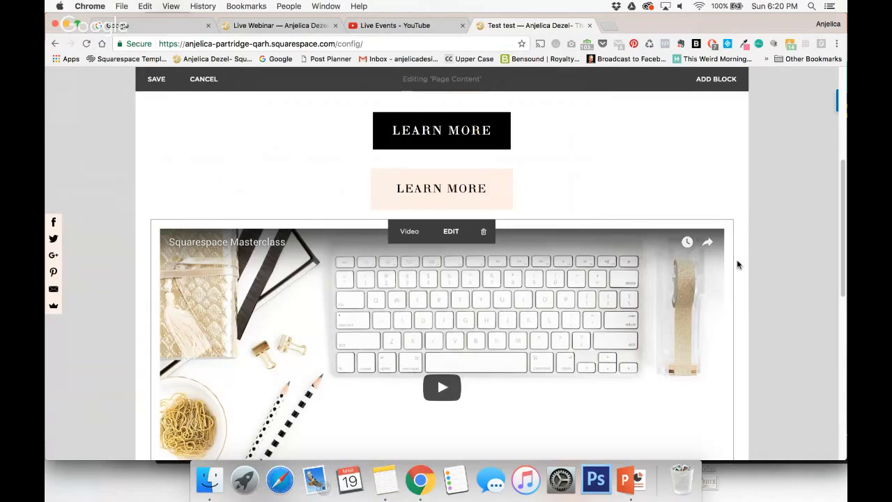
Insert a Spacer block directly below the Squarespace Masterclass video.
scroll(611, 315, down, 5)
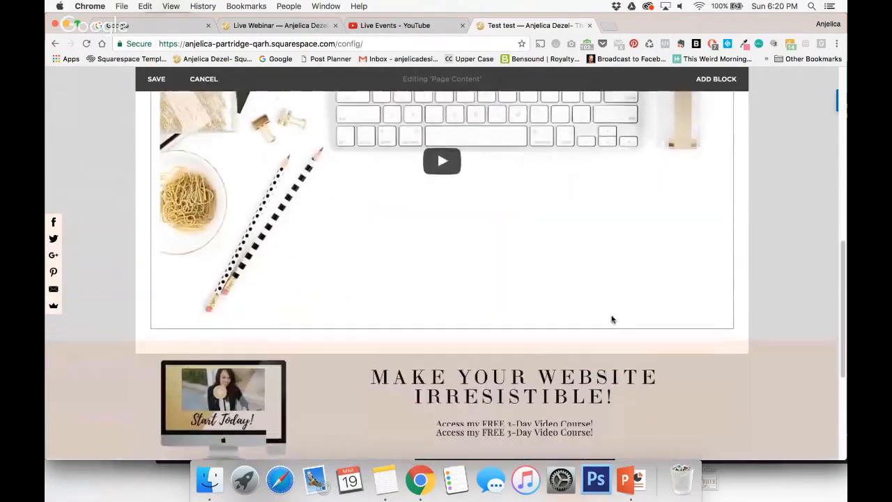
scroll(612, 320, up, 2)
click(151, 368)
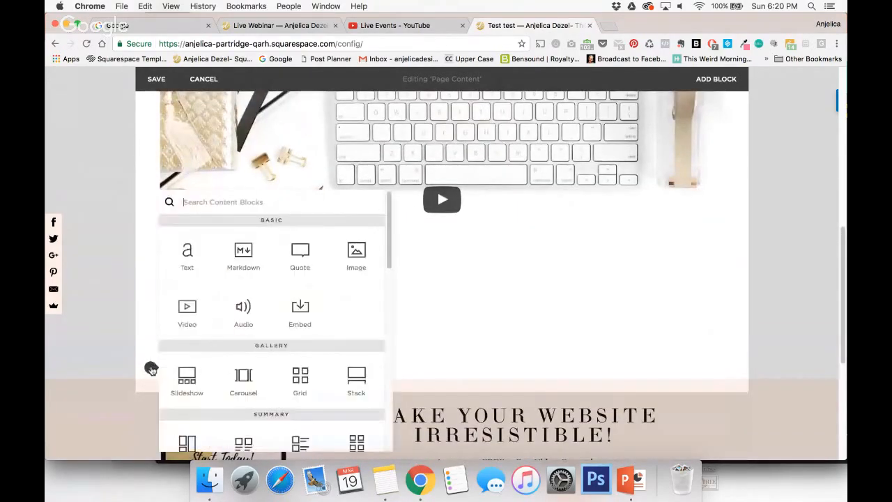
scroll(188, 376, down, 4)
click(182, 393)
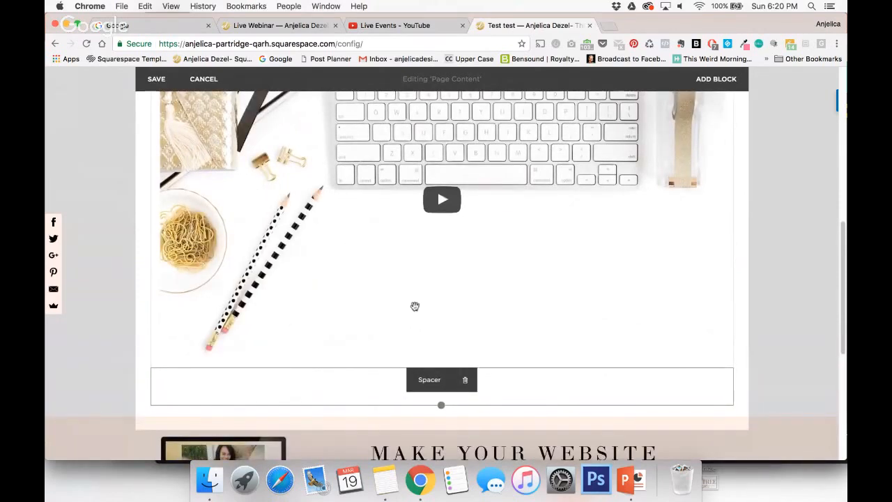
Move the spacer from below the video to its right side so the two blocks share a row.
scroll(434, 381, up, 2)
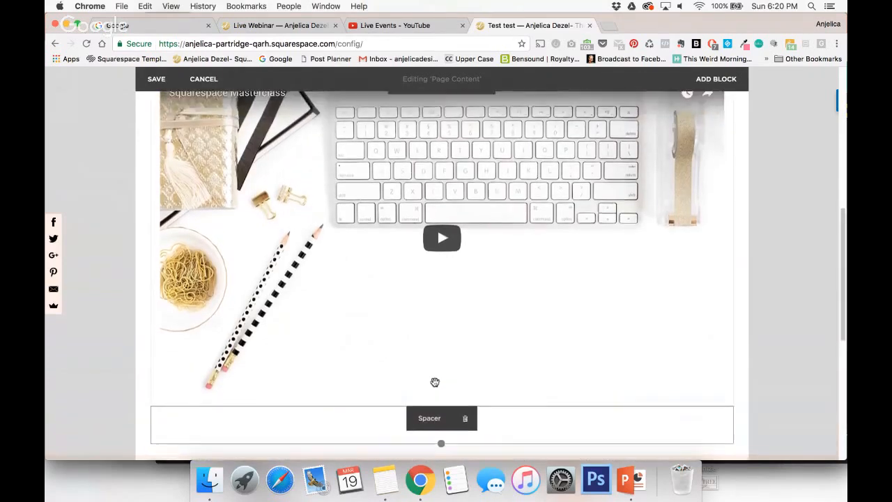
scroll(435, 382, up, 1)
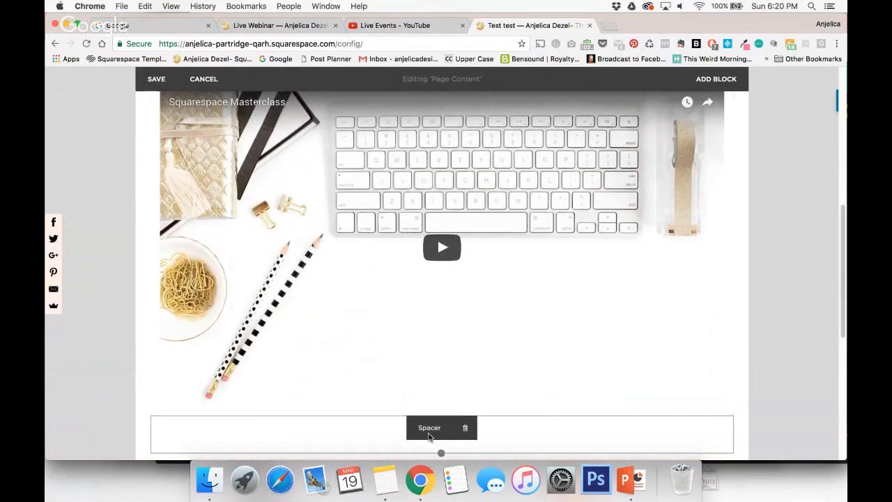
drag(429, 429, 212, 235)
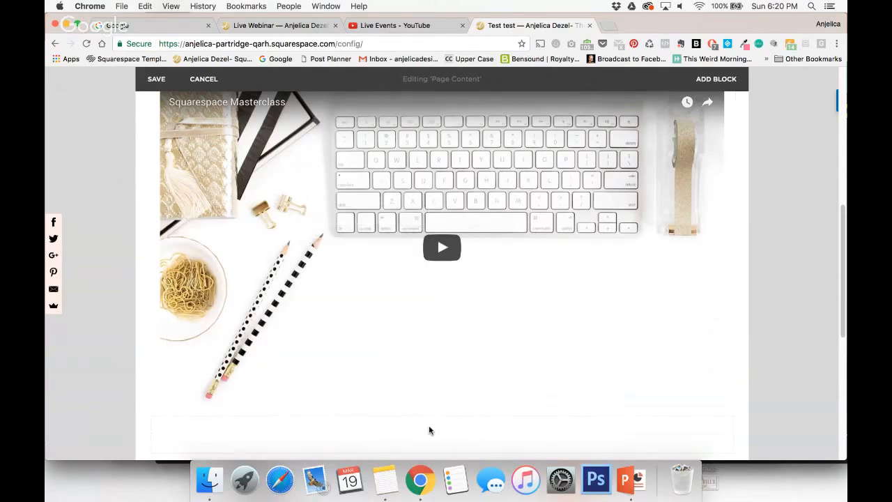
scroll(536, 404, down, 1)
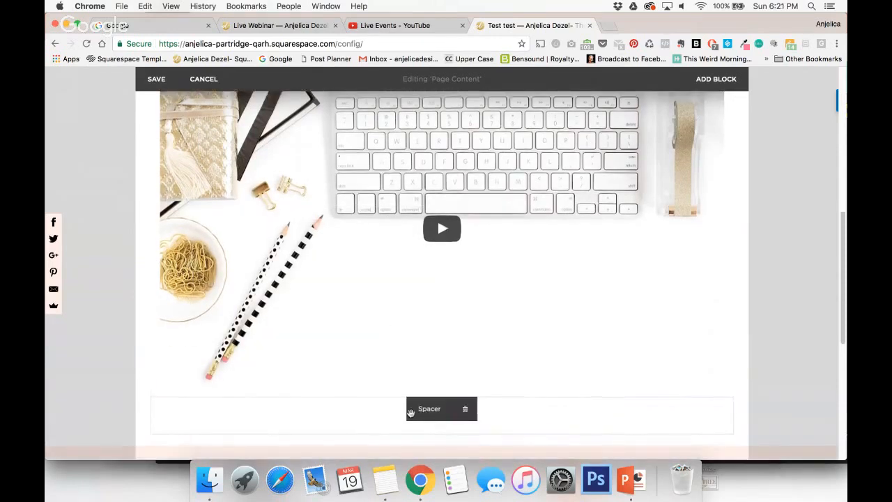
drag(425, 412, 653, 171)
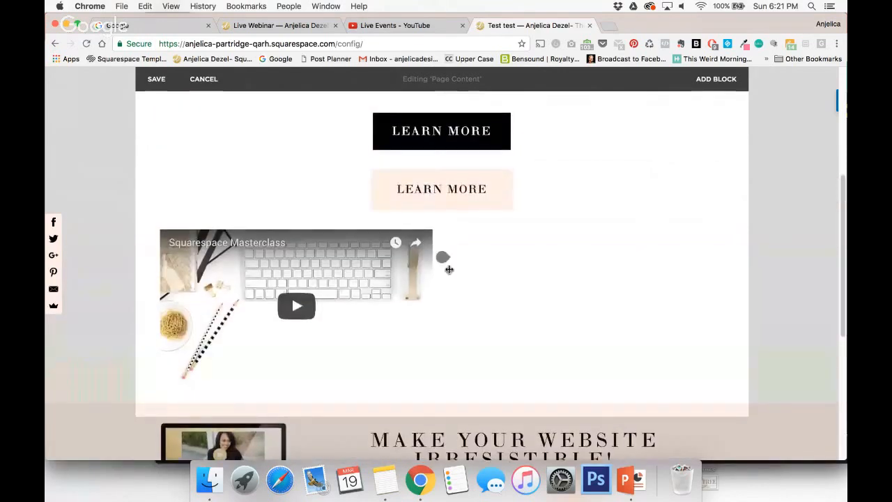
Insert a Text block below the spacer beside the video, reading "Watch the Video", and format it as Heading 1.
click(443, 257)
click(481, 192)
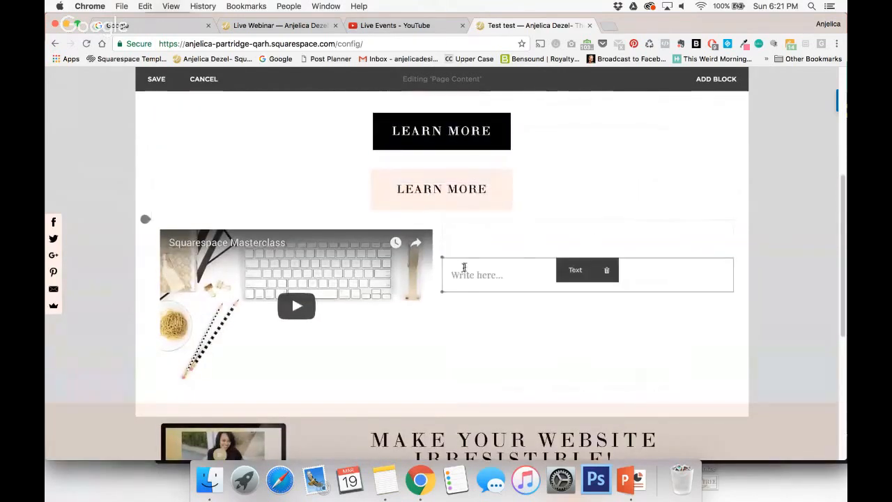
text(Watch the Video)
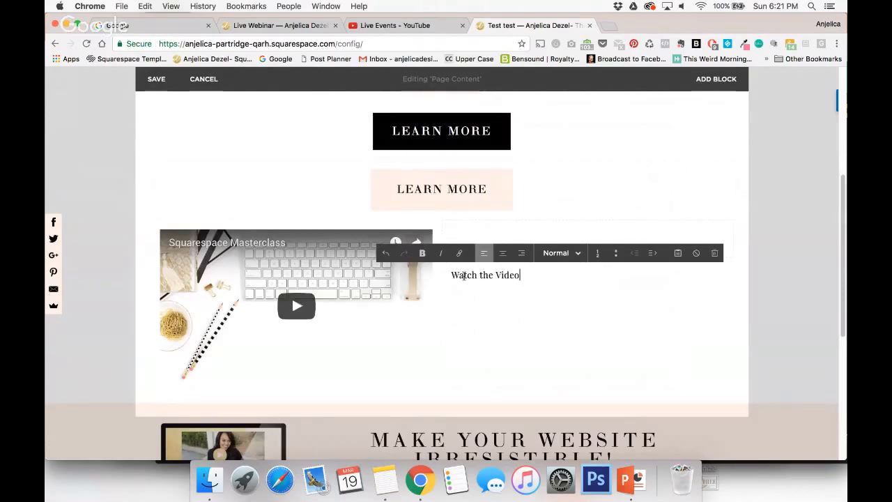
triple_click(483, 275)
click(578, 258)
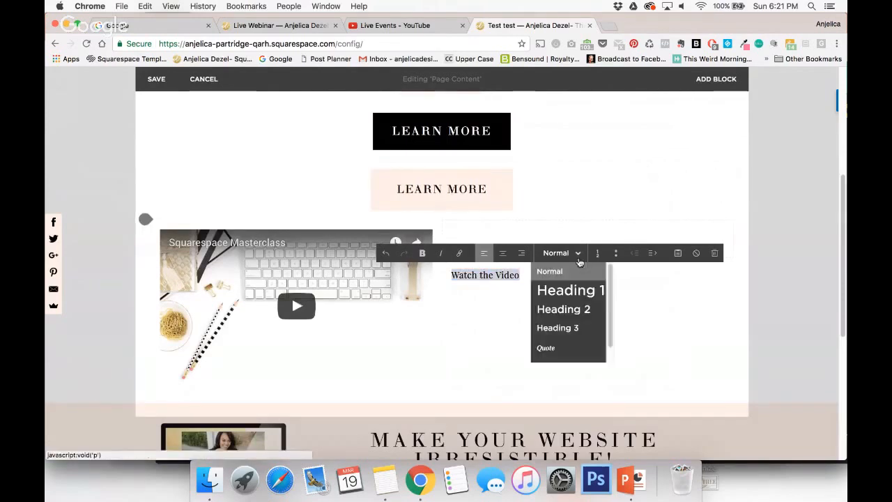
click(570, 290)
click(613, 312)
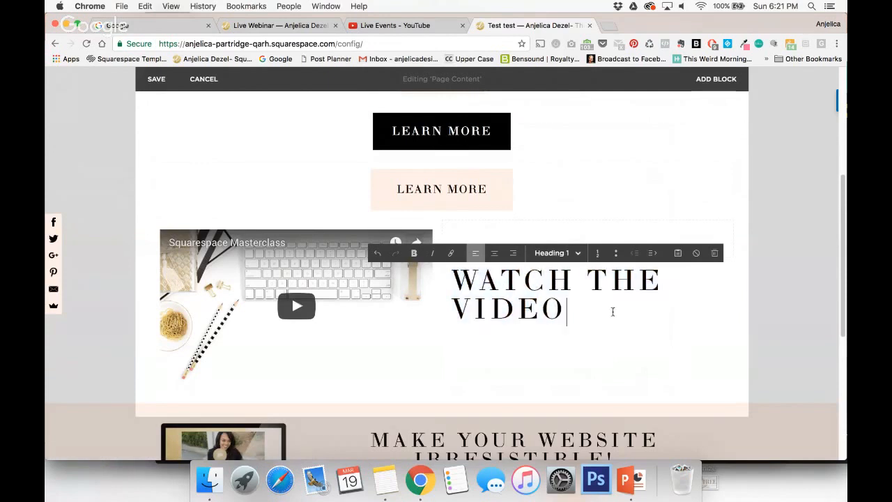
Add the line "right now" below the Watch the Video heading and make it italic.
key(Return)
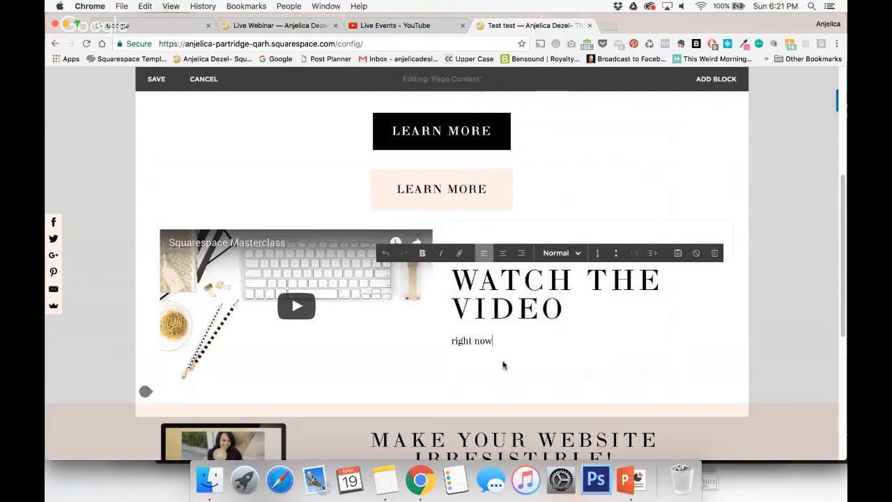
drag(495, 343, 445, 348)
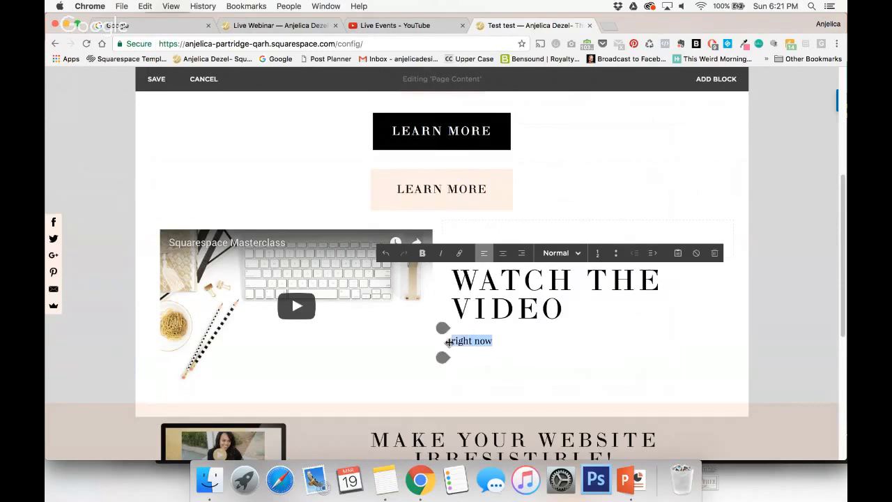
click(442, 253)
click(566, 331)
click(755, 321)
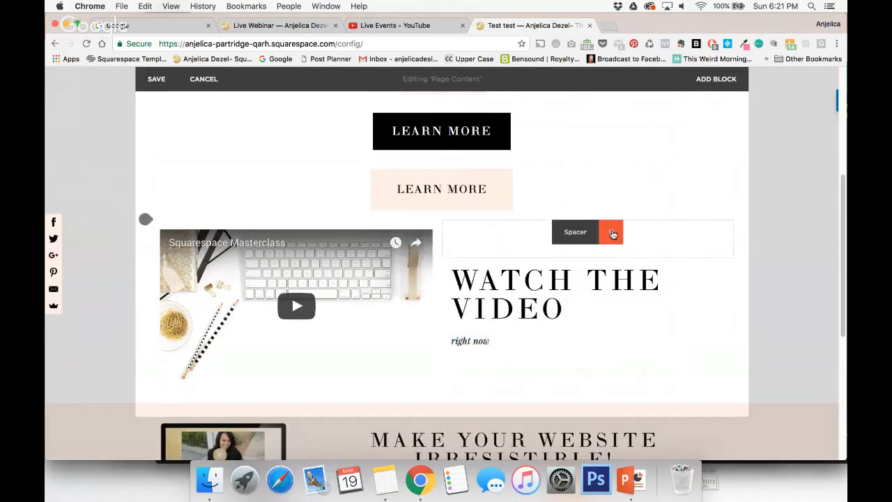
Delete the spacer above the Watch the Video heading and the text block itself.
click(611, 233)
click(666, 277)
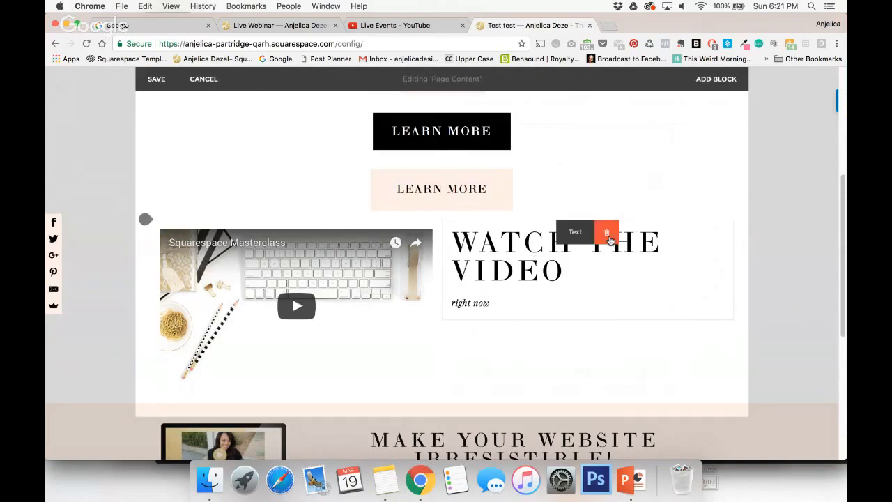
click(610, 240)
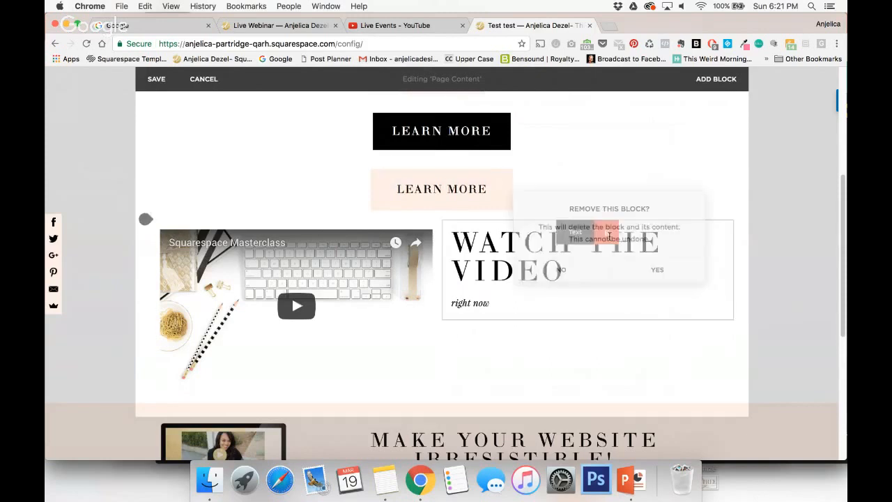
click(668, 267)
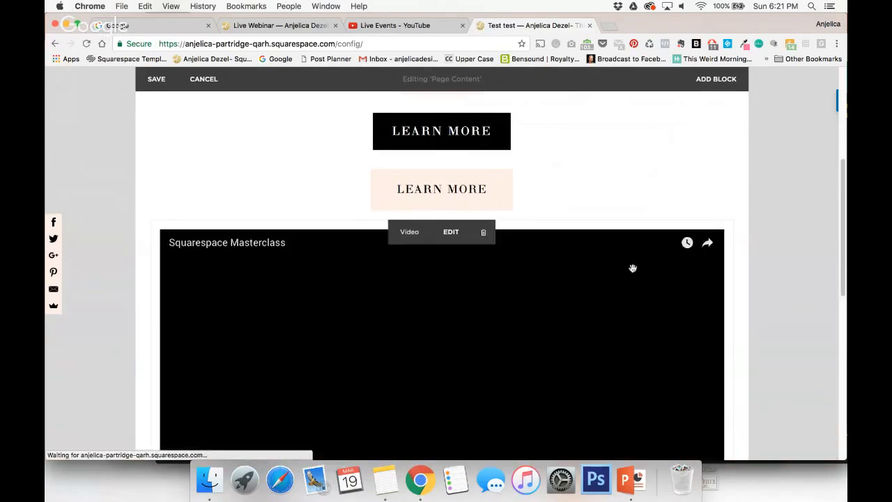
Insert a Spacer block above the video and move it to the content area's left edge as a column beside all blocks.
scroll(110, 142, down, 2)
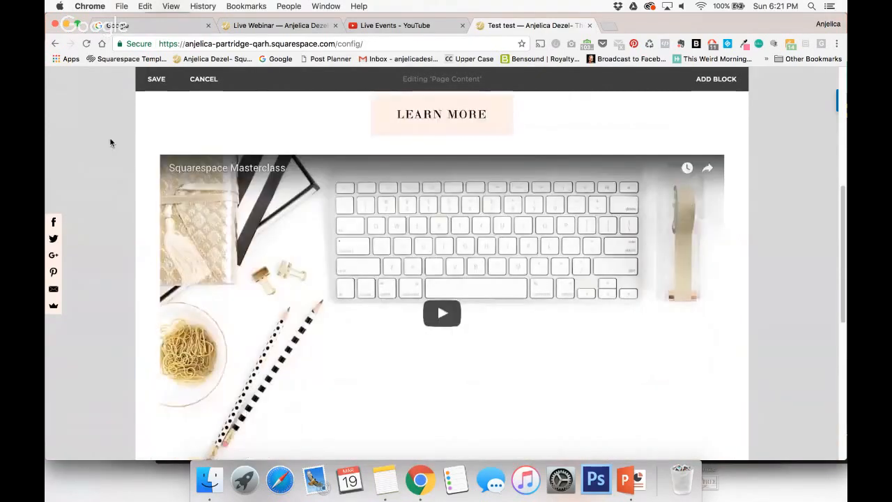
click(151, 143)
scroll(184, 258, down, 3)
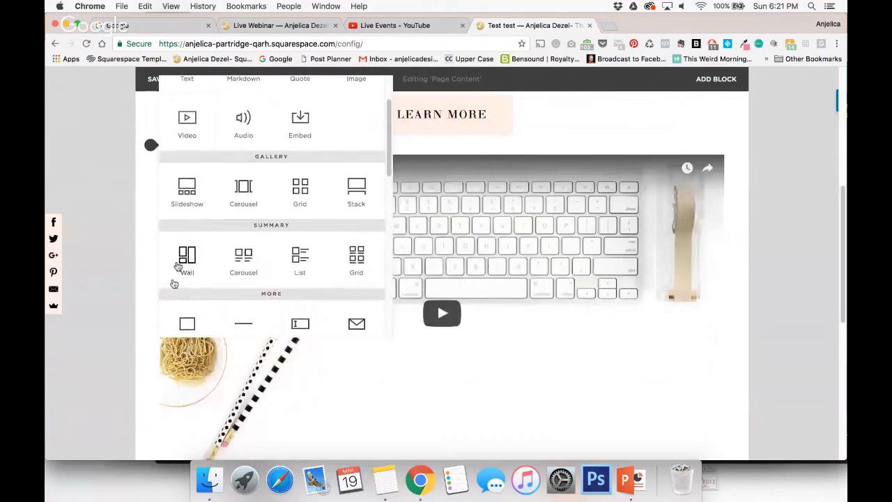
click(185, 320)
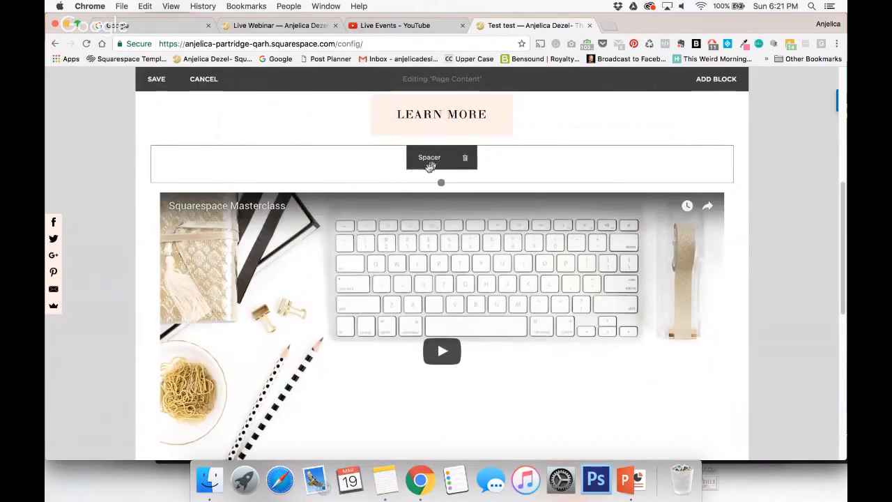
drag(431, 157, 218, 163)
drag(200, 165, 148, 158)
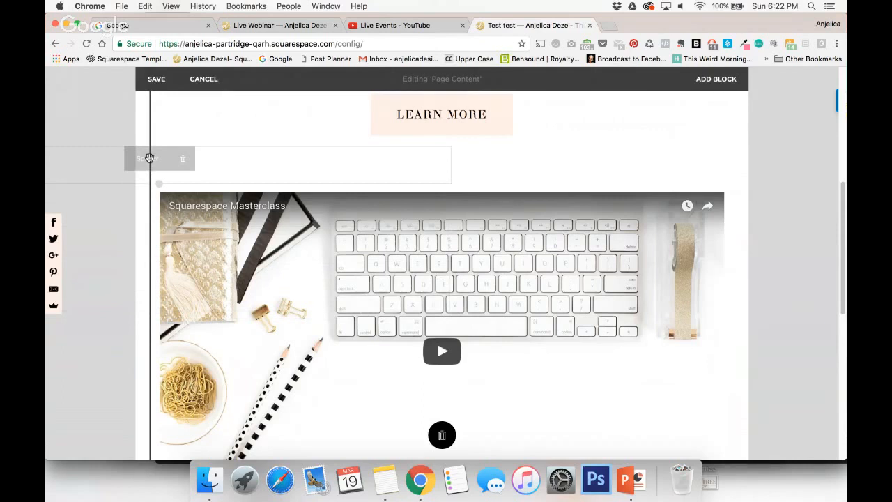
drag(148, 158, 149, 160)
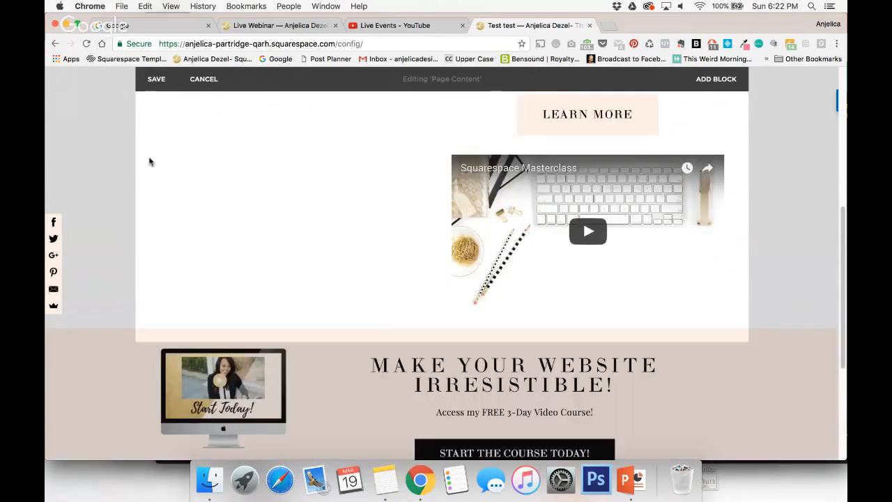
Delete the spacer column that runs beside all the content blocks.
scroll(233, 202, up, 5)
scroll(233, 202, up, 2)
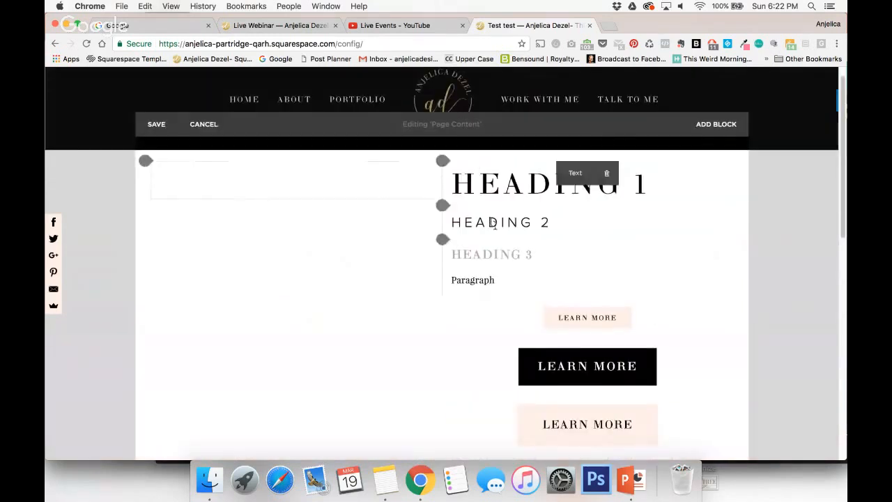
scroll(519, 305, down, 3)
scroll(519, 305, down, 2)
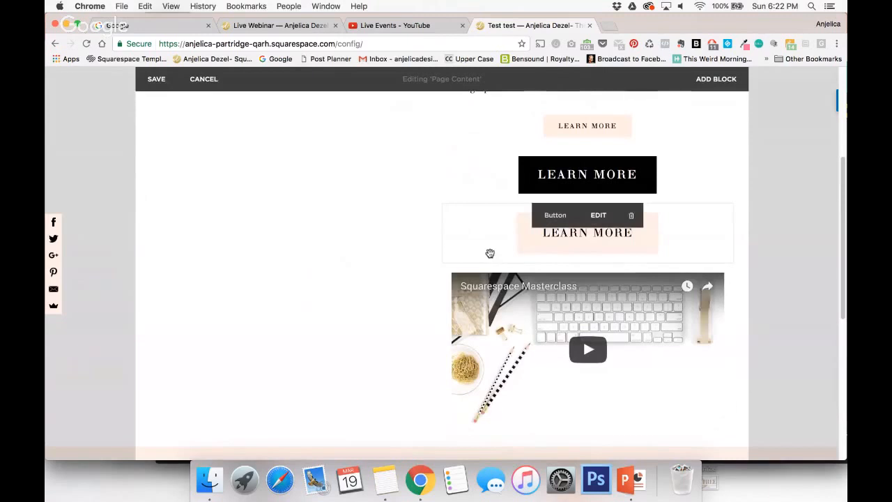
scroll(490, 253, up, 5)
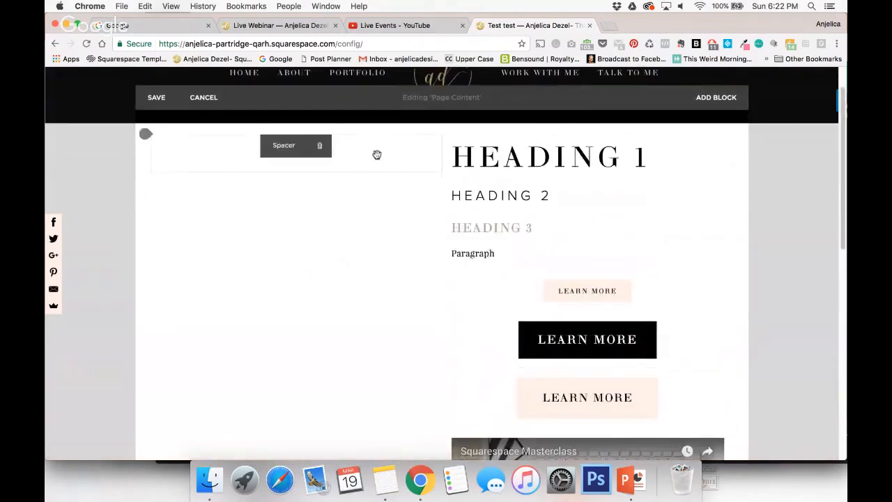
scroll(376, 154, up, 1)
click(320, 190)
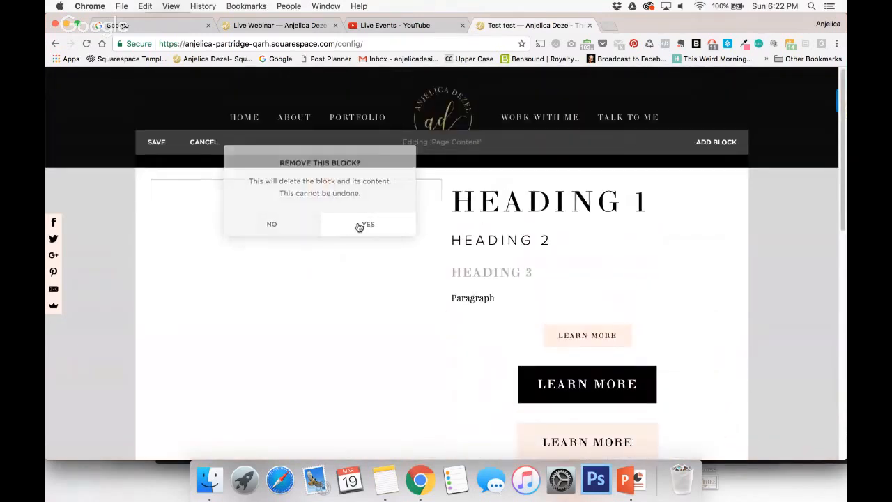
click(359, 226)
Insert a Spacer block above the video, move it to the video's left edge as its own column, and narrow that column.
scroll(360, 253, down, 8)
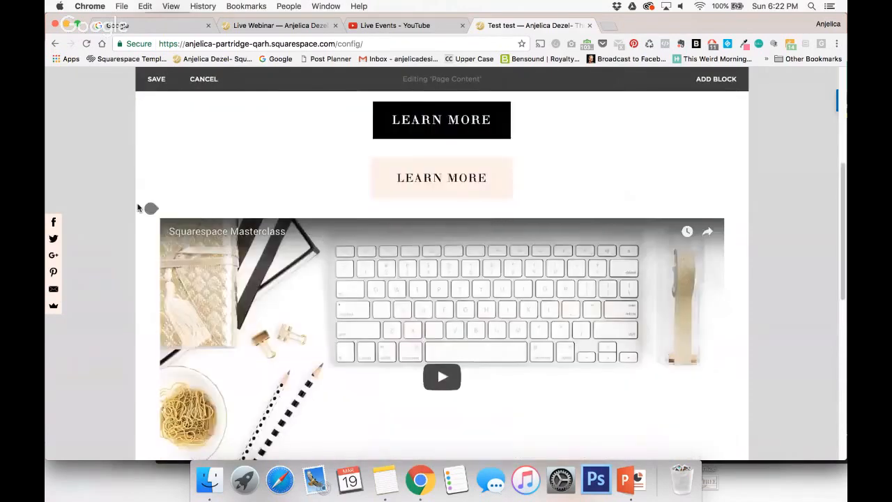
click(139, 208)
scroll(186, 307, down, 2)
click(186, 314)
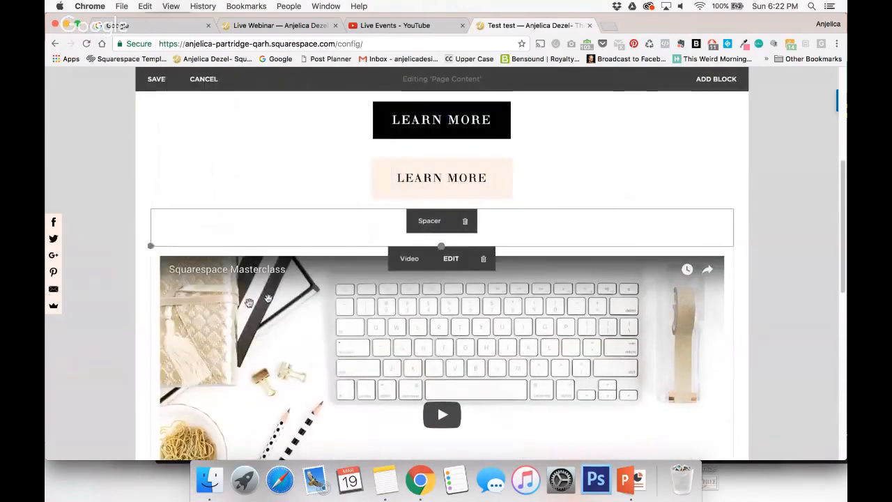
drag(418, 220, 215, 328)
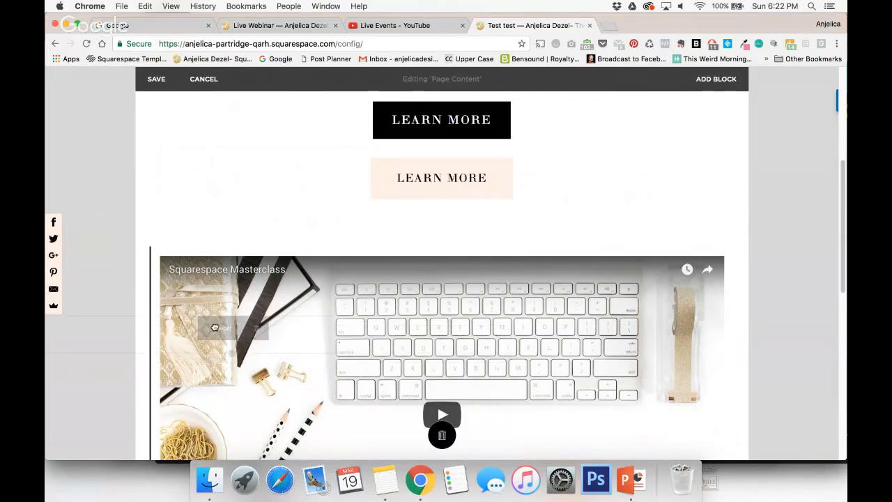
drag(215, 327, 215, 328)
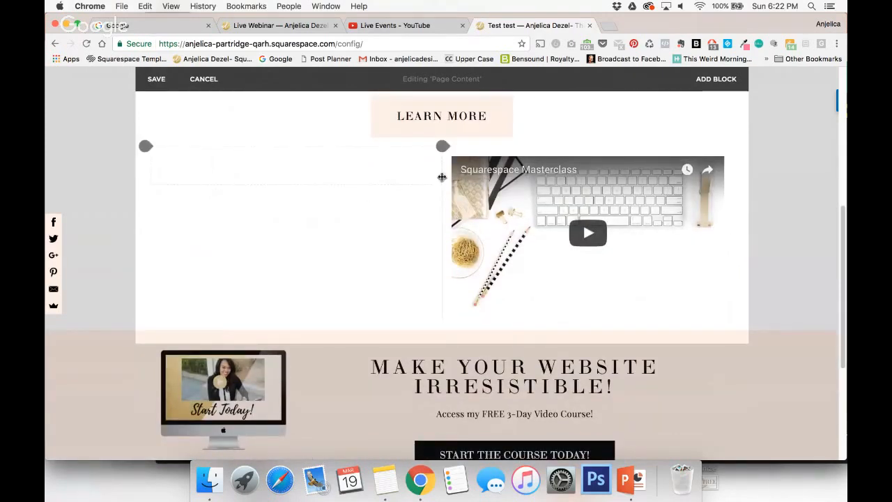
drag(442, 177, 264, 218)
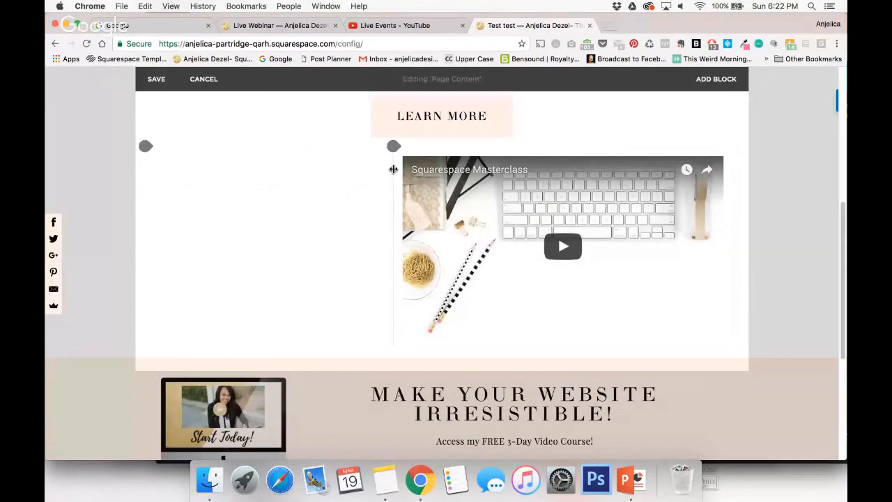
drag(393, 168, 251, 184)
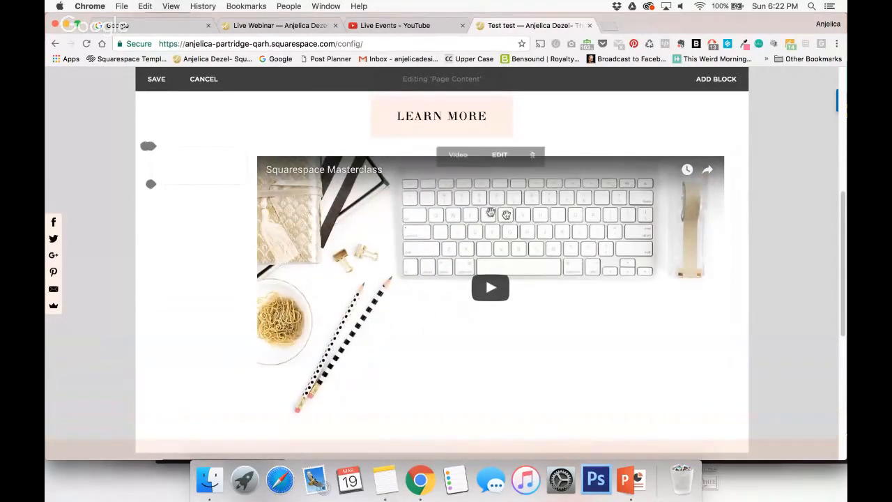
Insert a second Spacer block below the first and move it to the video's right edge as a narrow column.
click(152, 186)
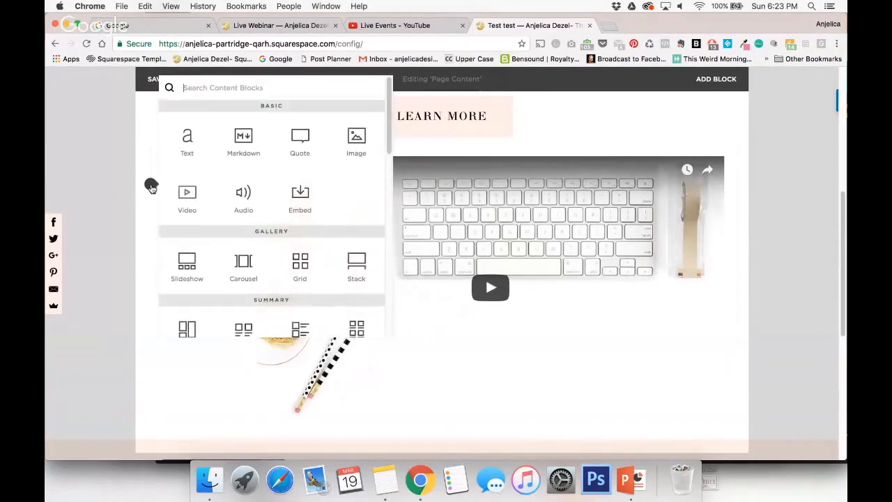
scroll(215, 232, down, 4)
click(189, 277)
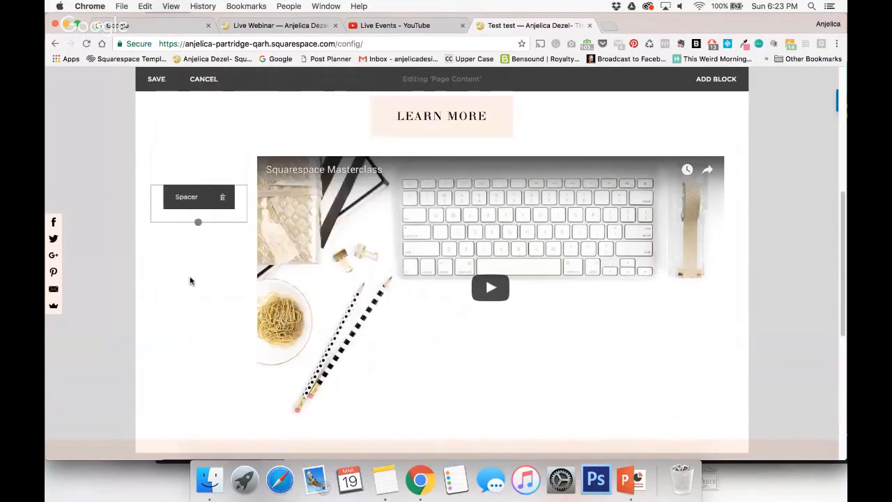
drag(191, 195, 629, 241)
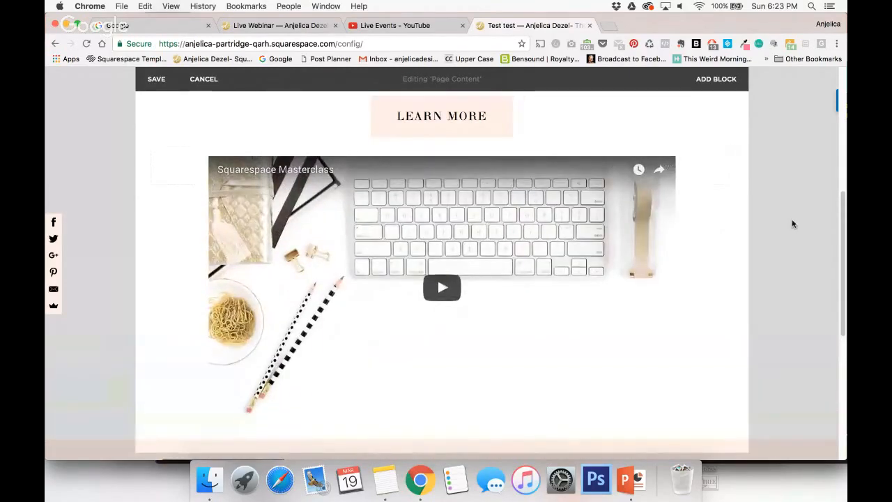
Review the video between its two side spacers and save the page content.
scroll(792, 224, down, 3)
scroll(792, 223, up, 3)
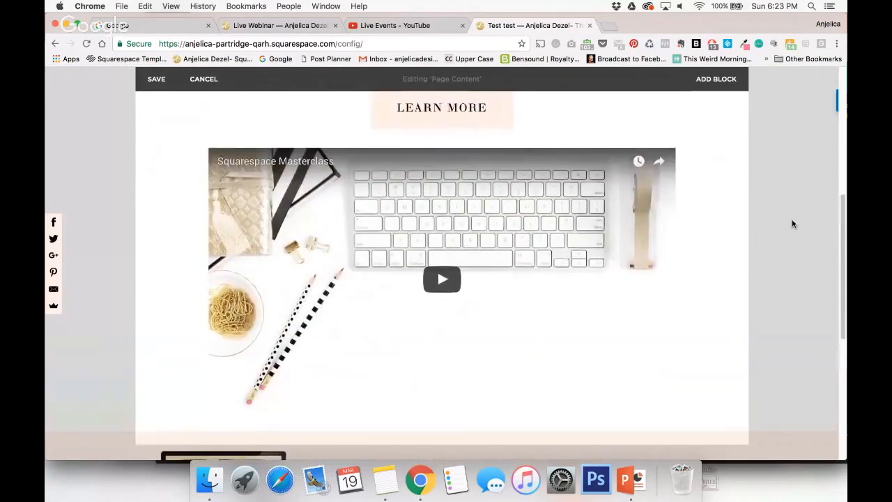
mouse_move(382, 200)
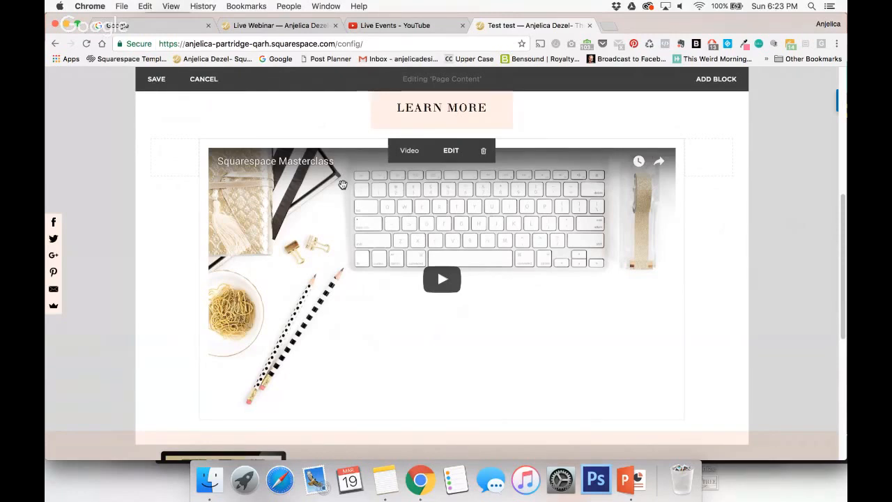
scroll(344, 241, up, 2)
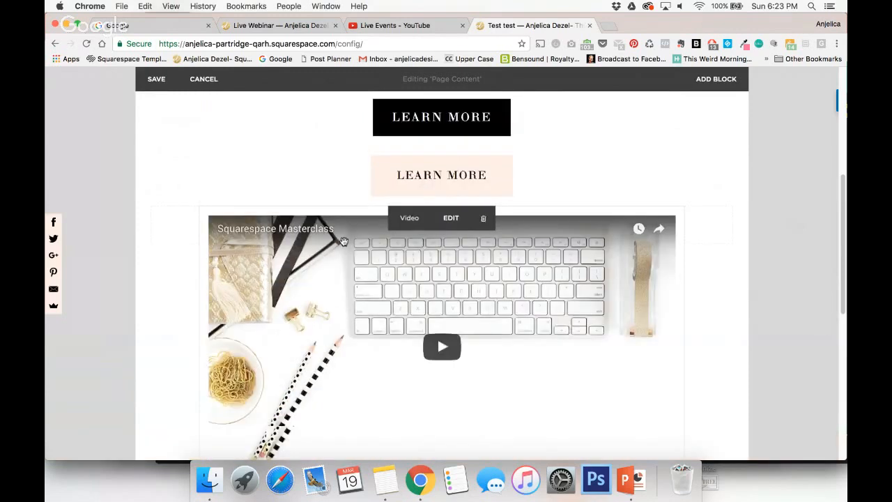
scroll(344, 241, up, 7)
click(159, 132)
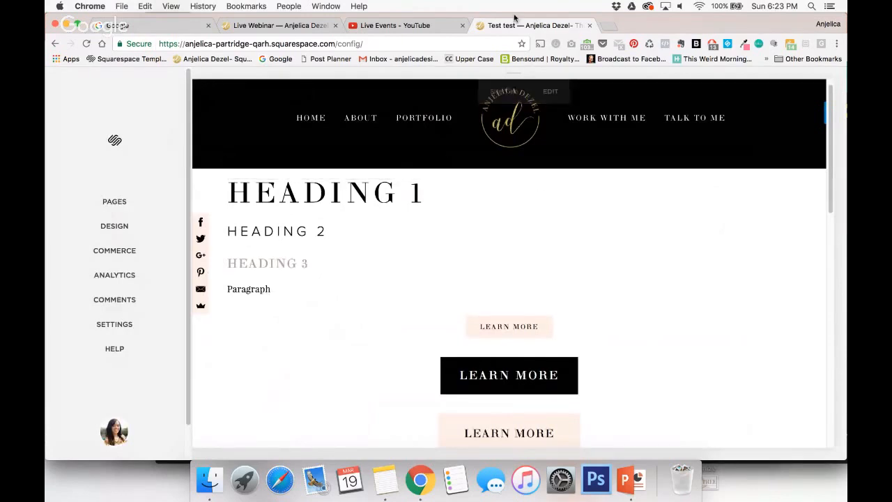
Open the designer's live homepage in a new tab and examine the sign-up form behind "Start the Course Today!", closing the form again.
click(608, 26)
text(anjelicadezel.com/webinar1)
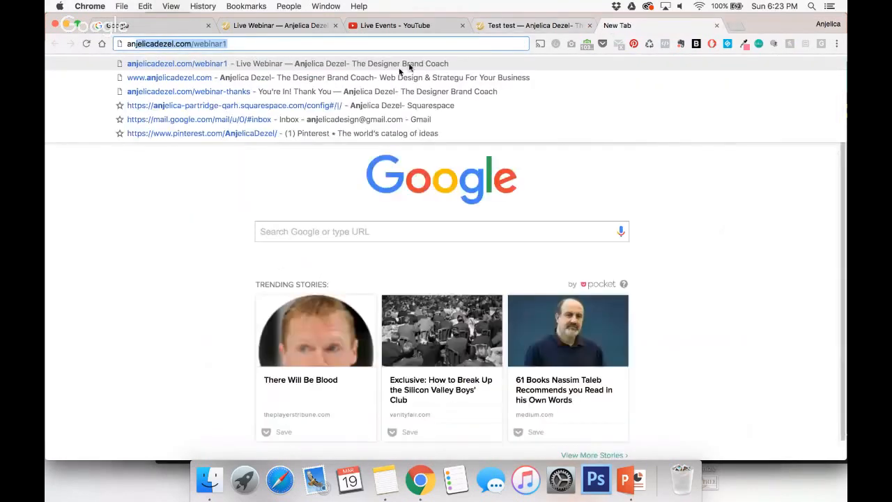
click(371, 78)
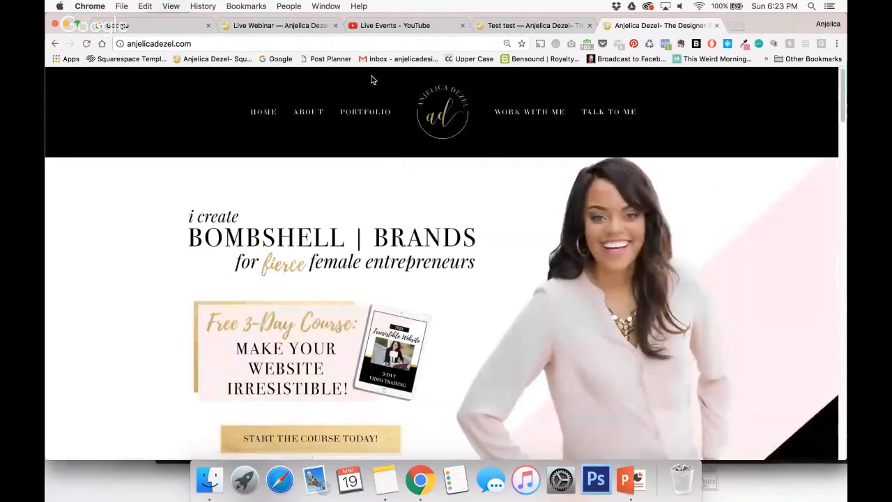
scroll(556, 317, down, 3)
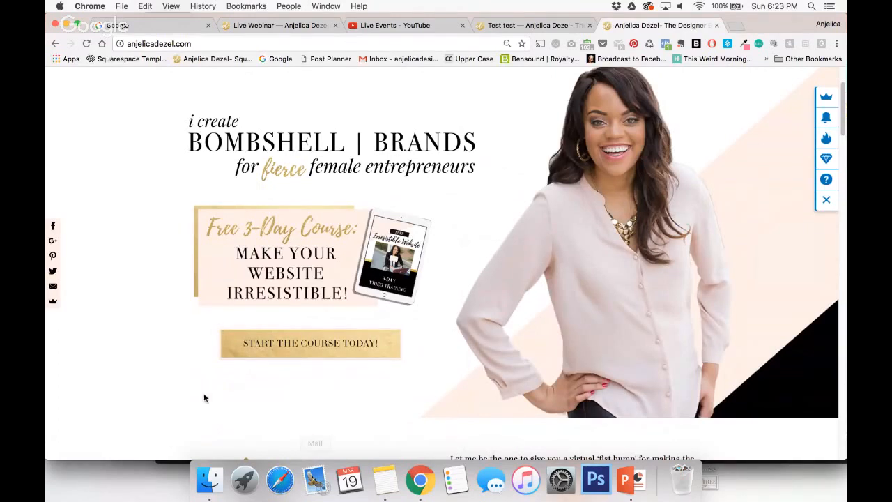
click(261, 346)
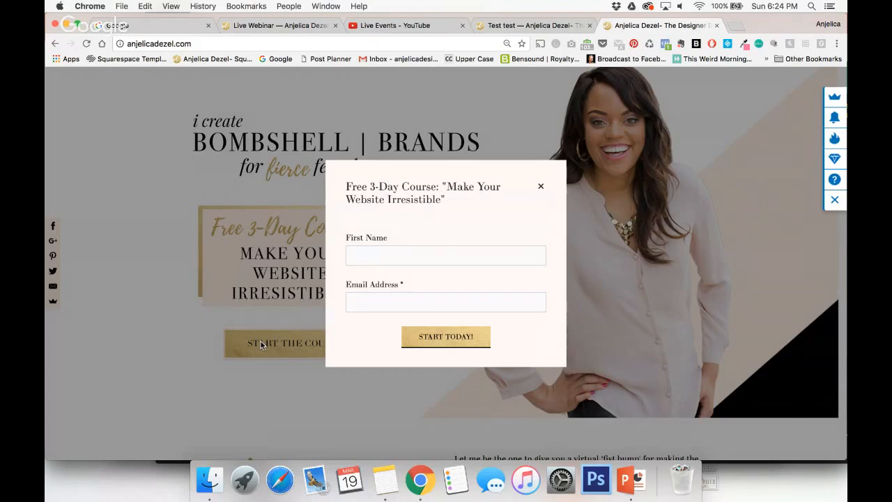
click(541, 187)
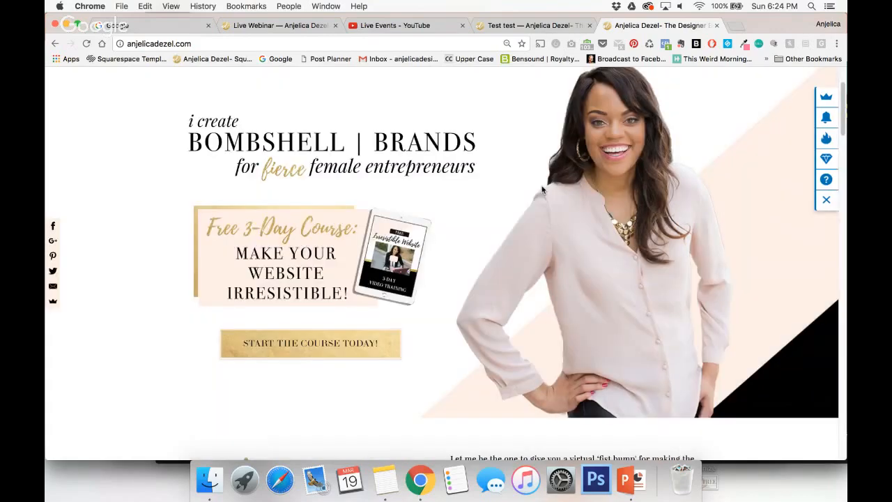
Return to the Squarespace test page, reopen its page content for editing, and insert a Form block below the paragraph text.
click(498, 26)
scroll(377, 139, down, 3)
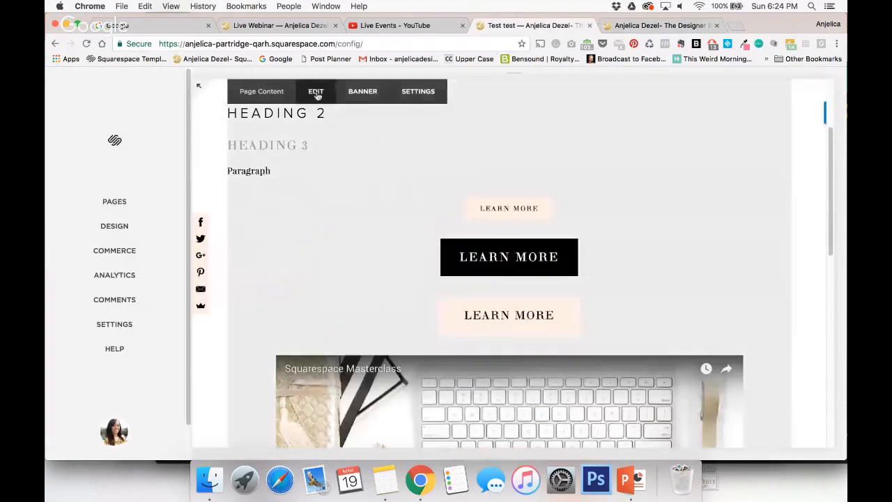
click(316, 92)
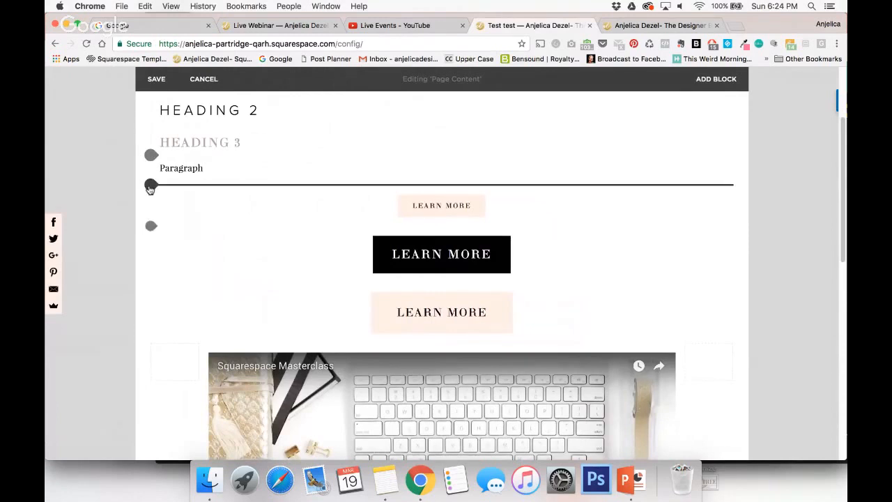
click(151, 186)
scroll(279, 231, down, 2)
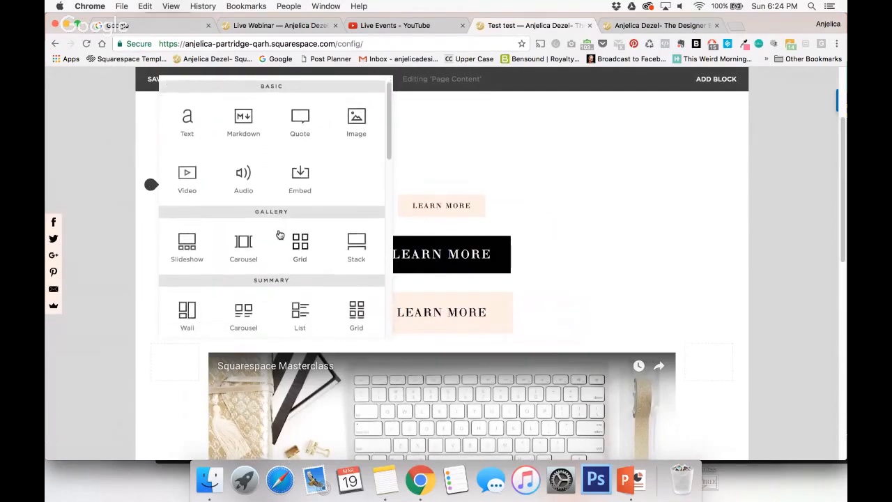
scroll(279, 234, down, 3)
click(309, 244)
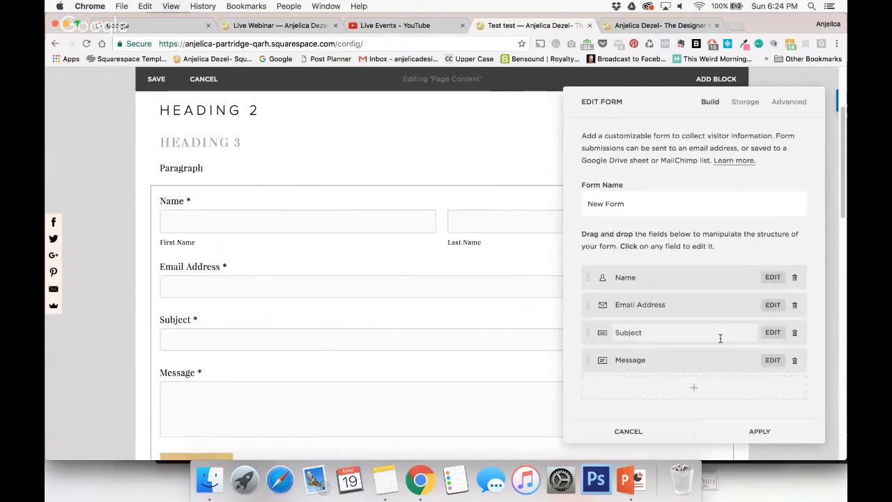
Remove the Subject and Message fields from the new form.
click(795, 332)
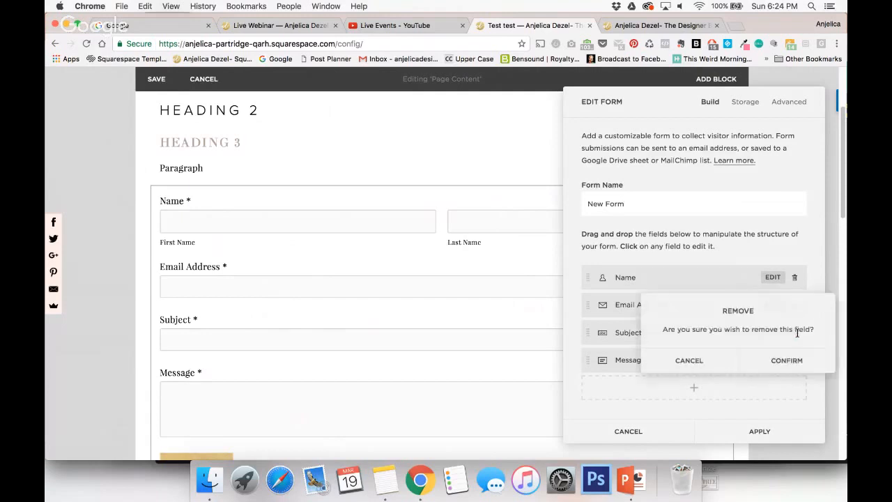
click(754, 253)
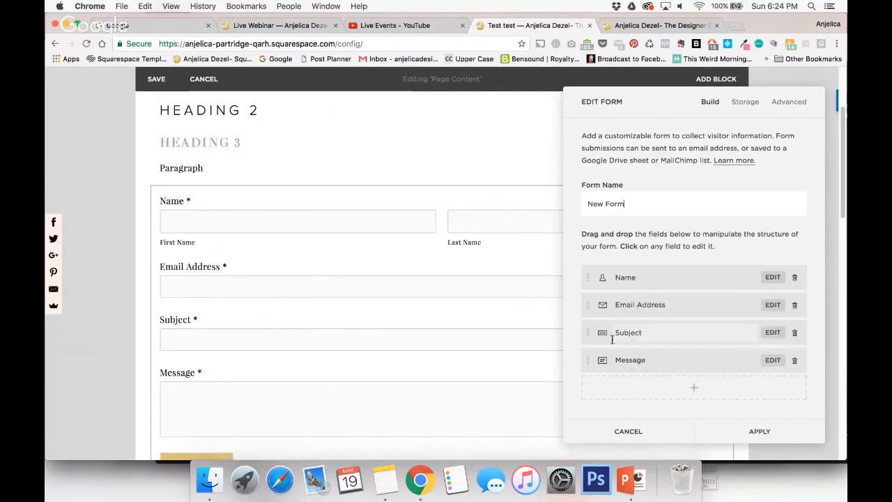
click(796, 335)
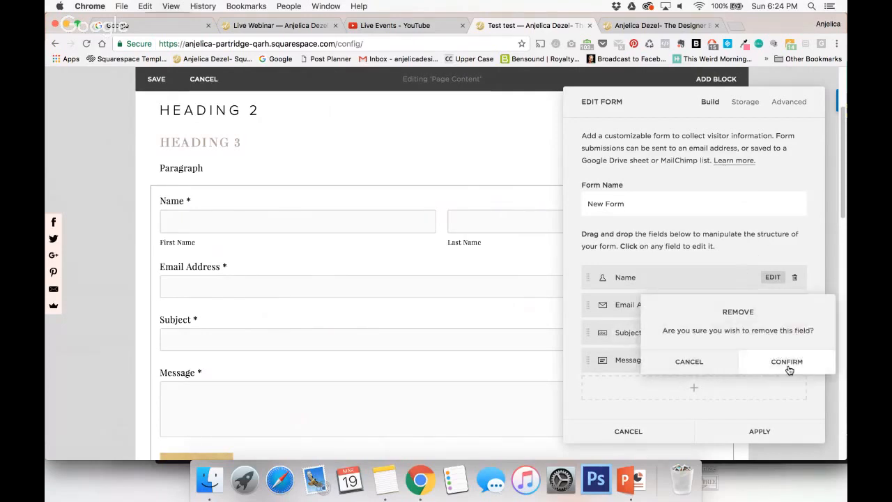
click(774, 361)
click(795, 333)
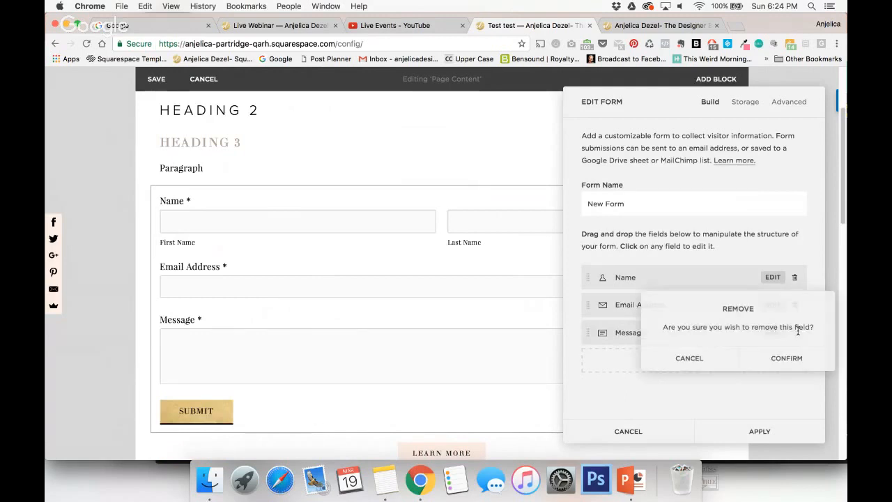
click(774, 356)
Rename the form as "Download My Free Guide!".
click(631, 203)
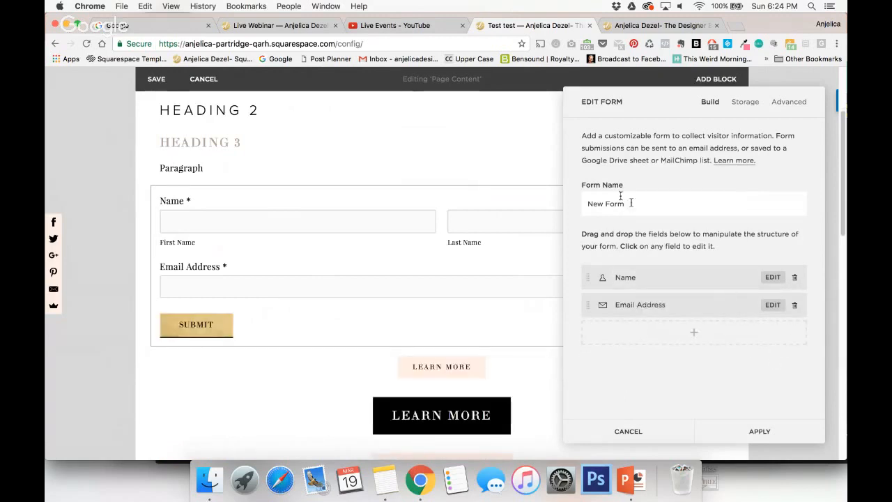
triple_click(606, 201)
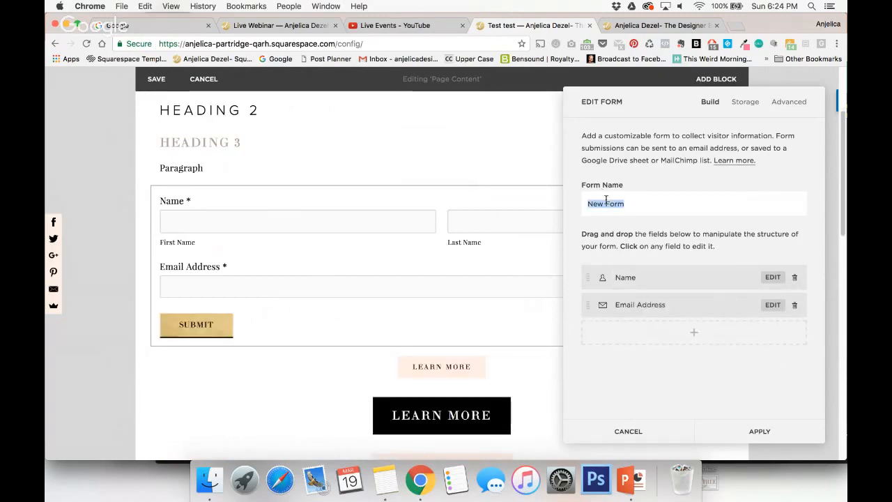
text(Download My Free Guide!)
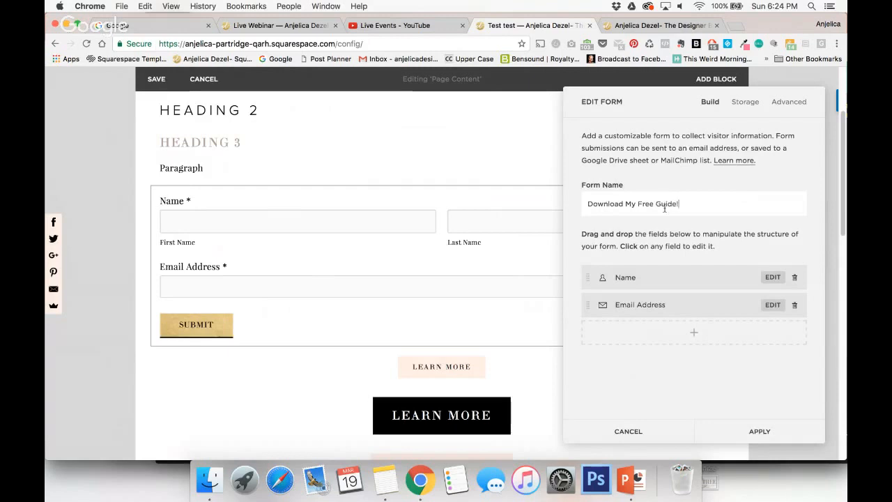
Connect the form's storage to MailChimp with the account username and password, and choose the Luxe Brand Training list.
click(751, 104)
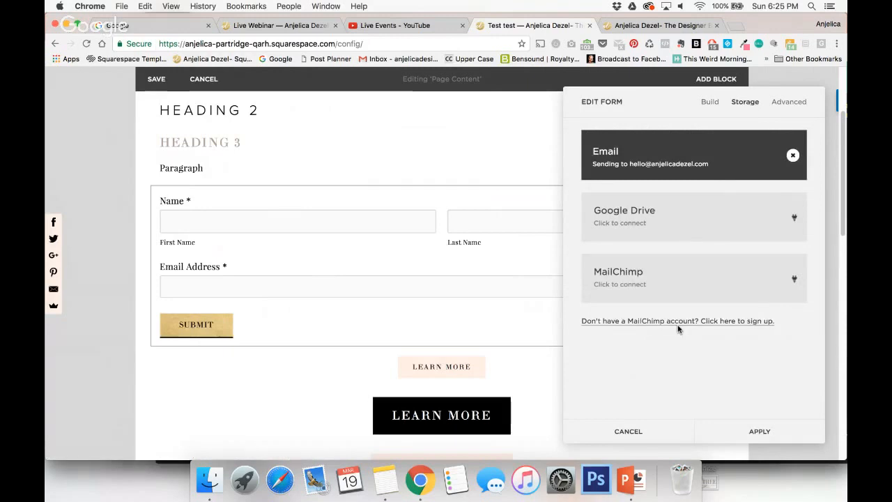
click(629, 273)
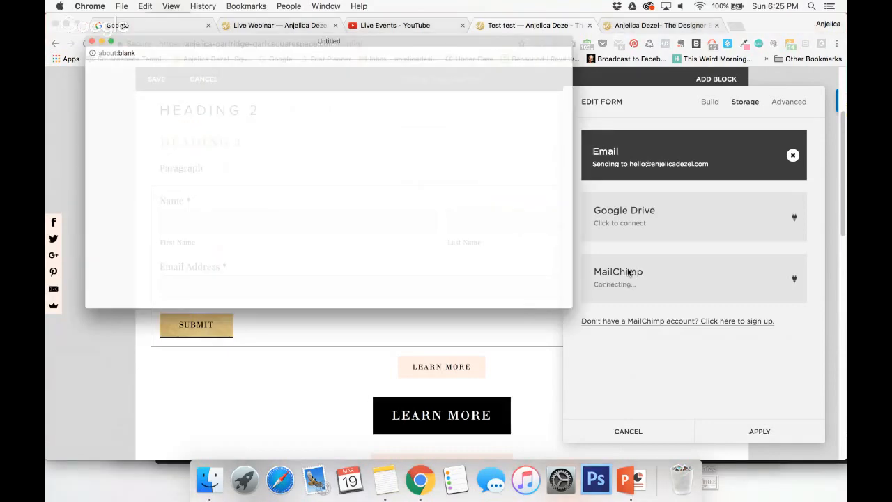
click(322, 196)
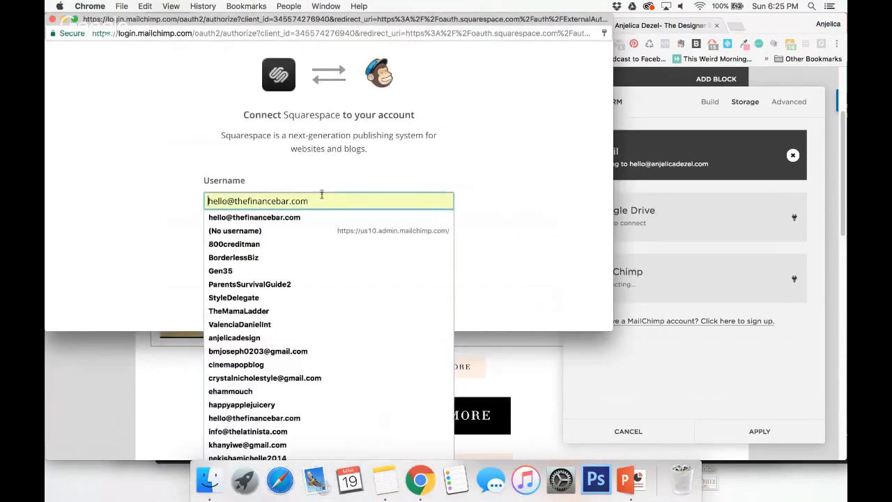
key(super+a)
text(an)
click(321, 216)
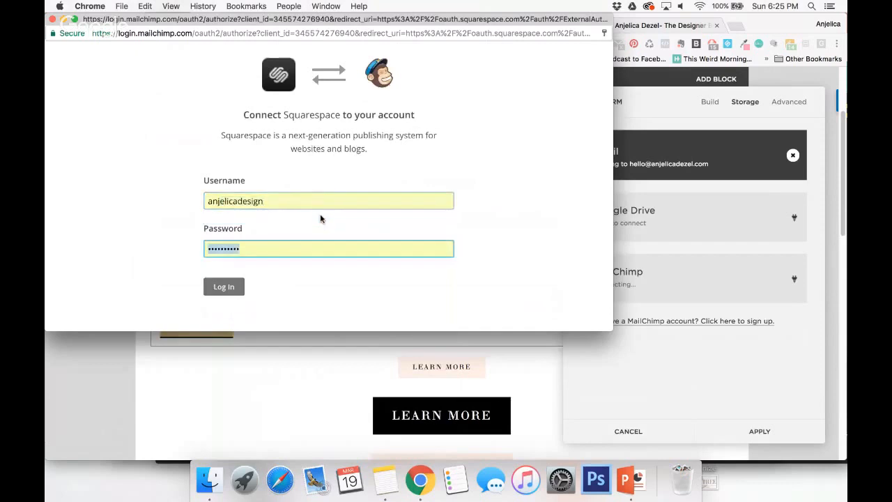
click(230, 287)
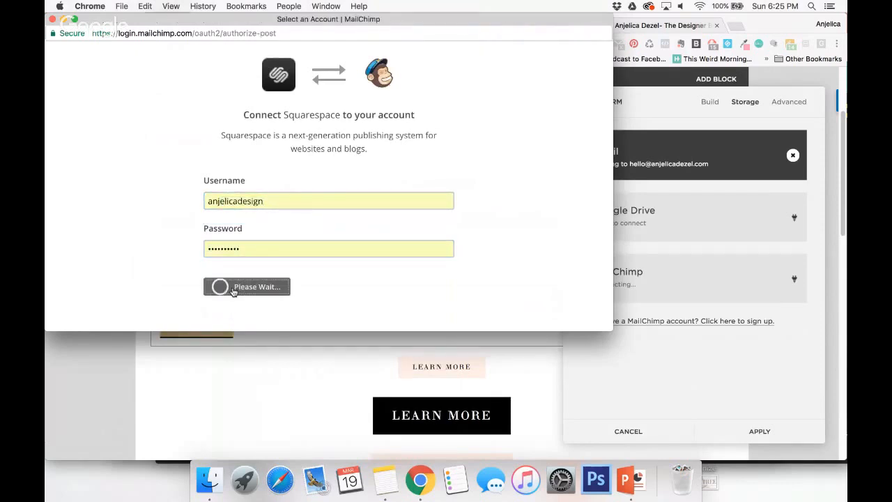
click(408, 237)
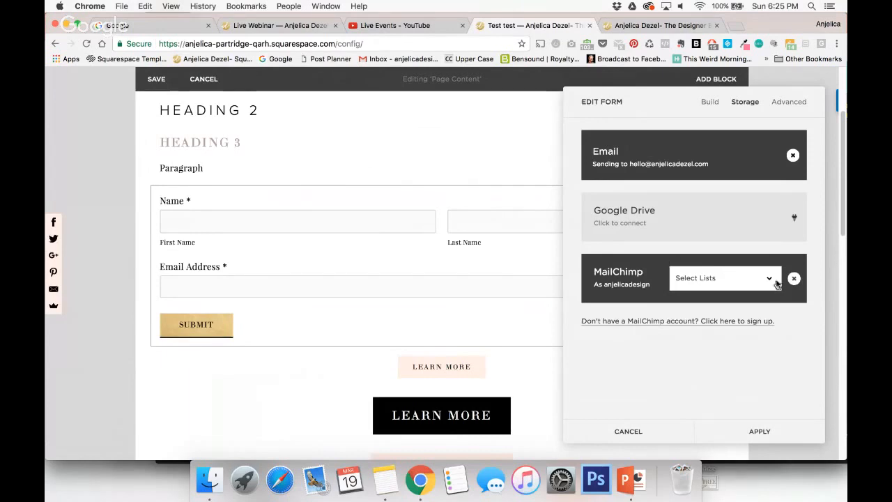
click(730, 320)
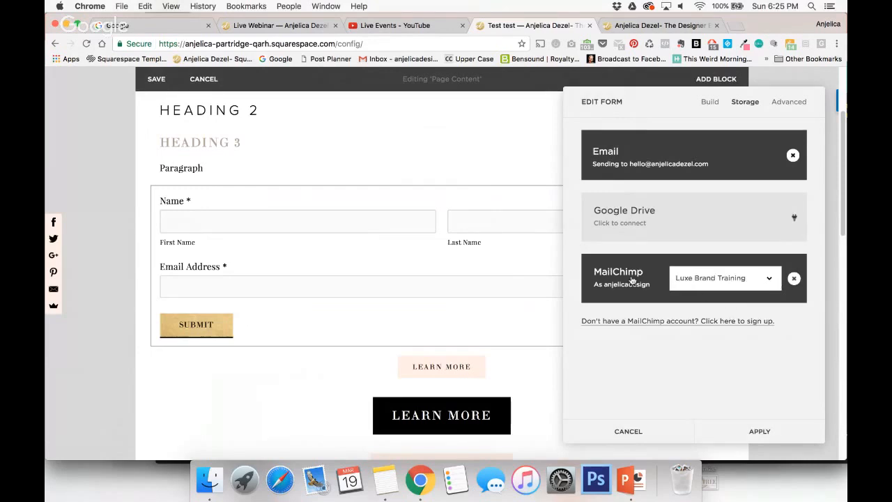
Enable Lightbox Mode for the form and label its open button "Click Here To Download".
click(791, 100)
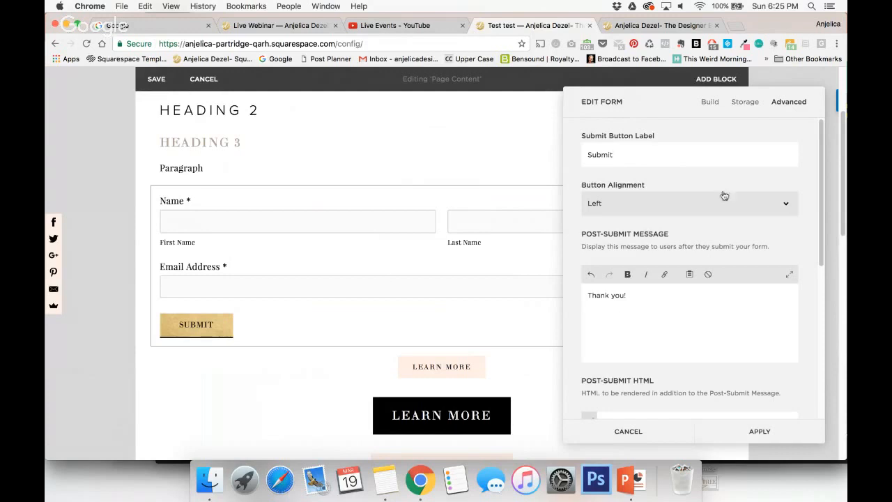
scroll(712, 262, down, 5)
scroll(712, 261, down, 1)
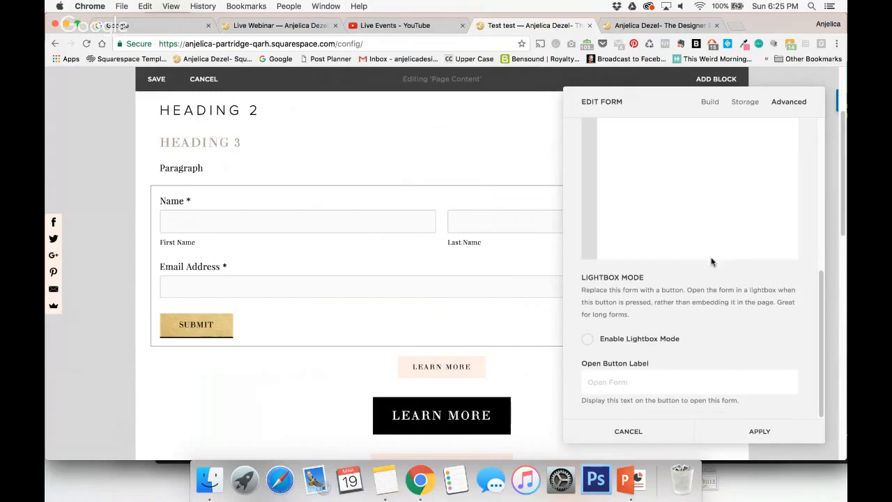
click(589, 340)
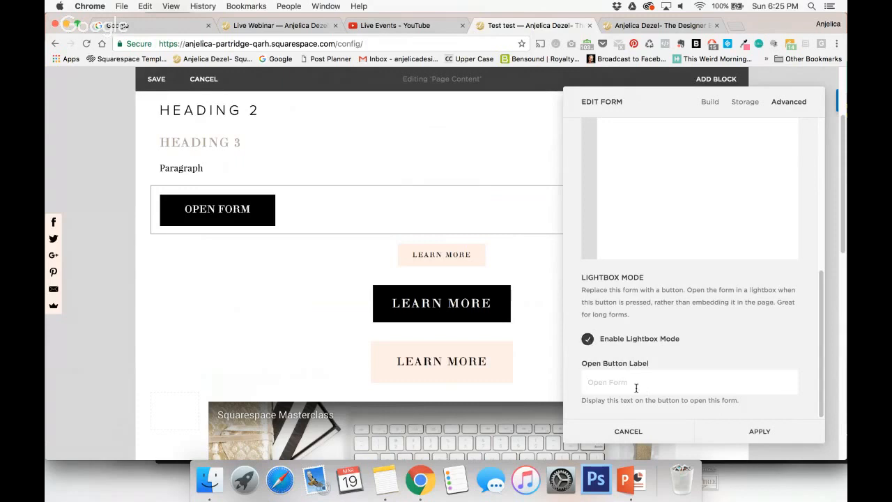
text(Click Her)
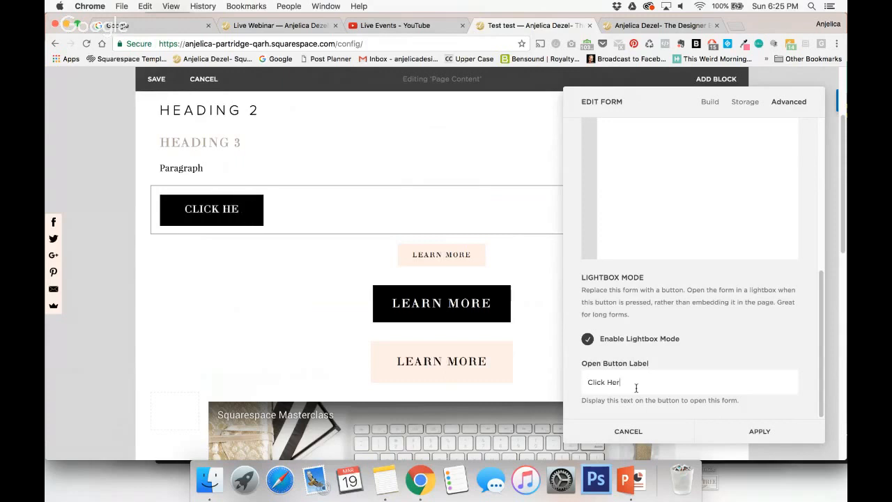
text(e To D)
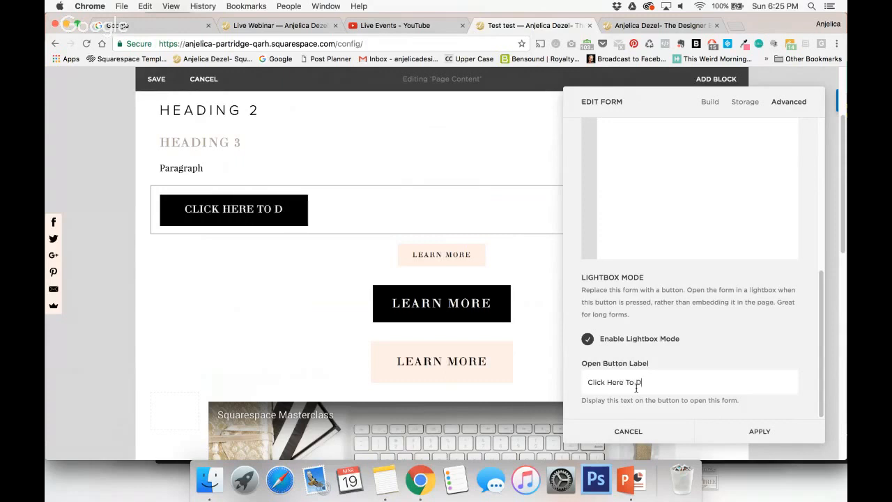
text(ownload)
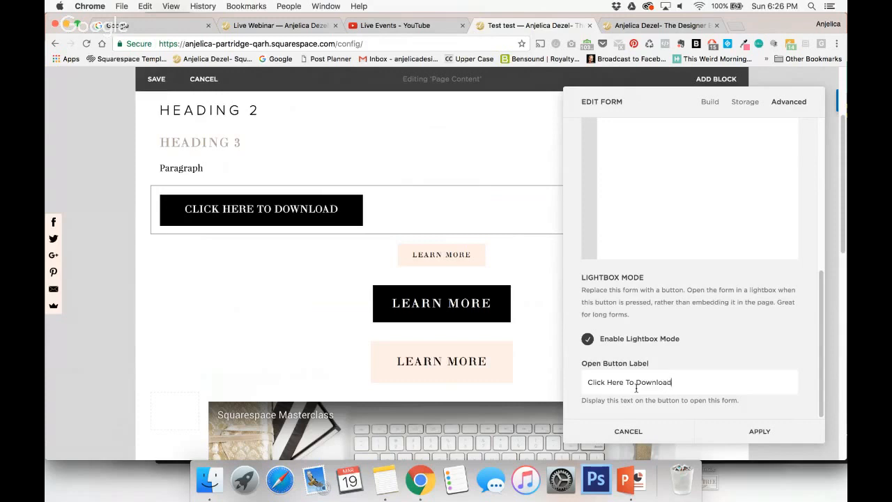
Set the form's button alignment to Center.
scroll(694, 289, up, 10)
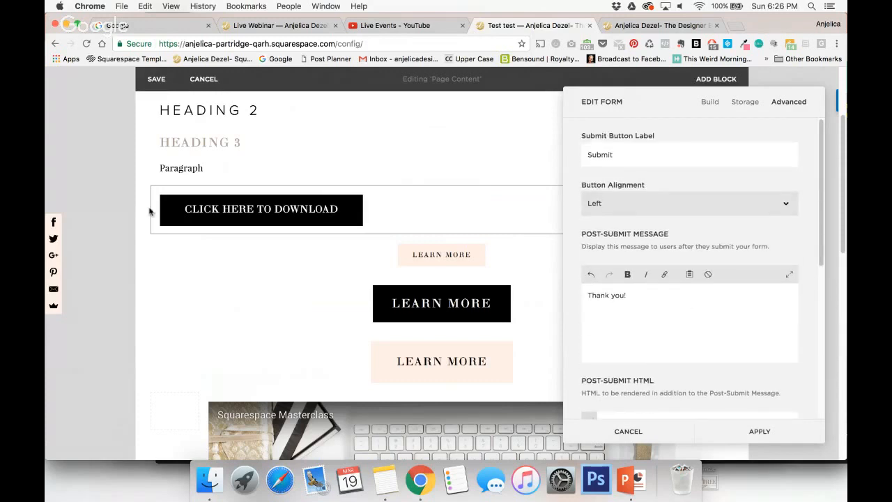
click(781, 203)
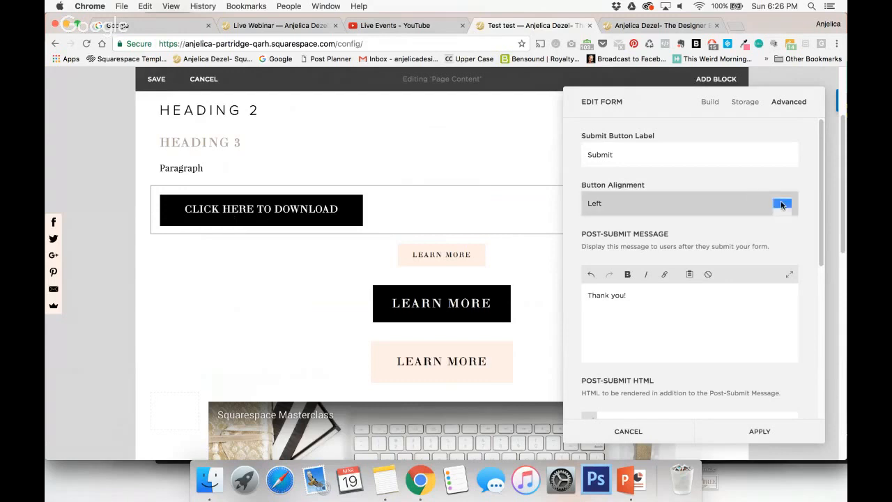
click(760, 216)
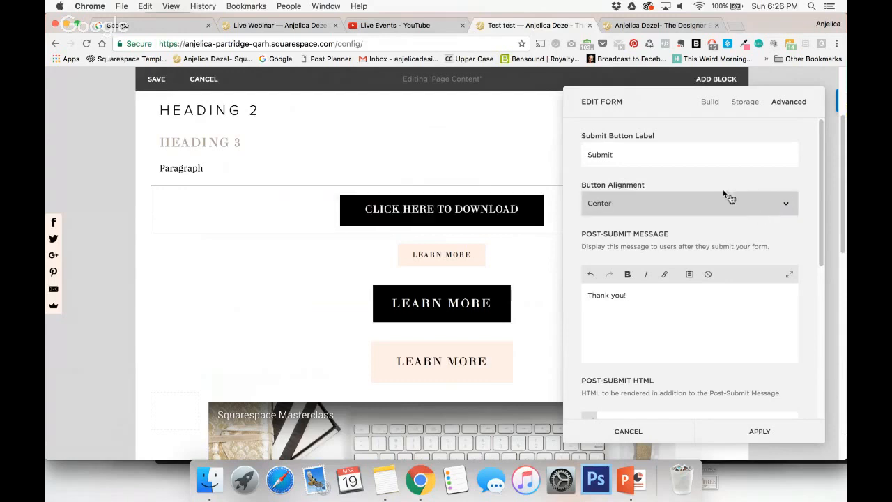
Check the submit button wording in the live homepage's course sign-up form, and return to the test page's form settings.
double_click(612, 153)
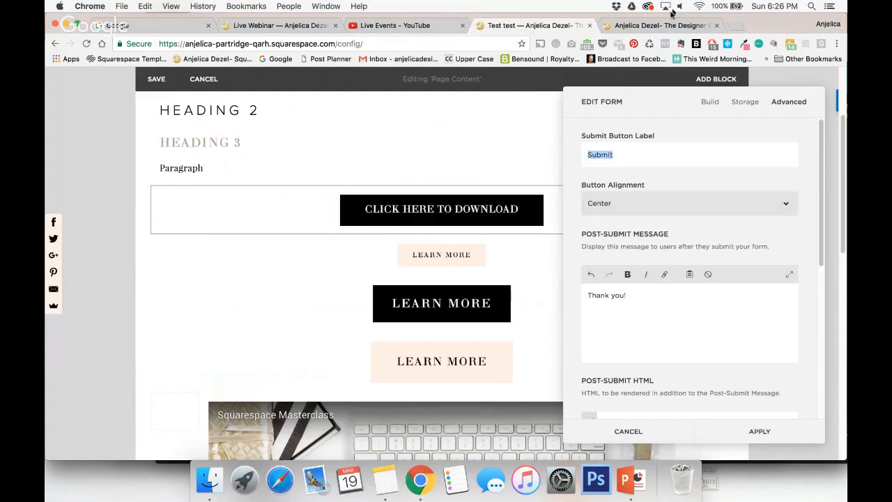
click(662, 25)
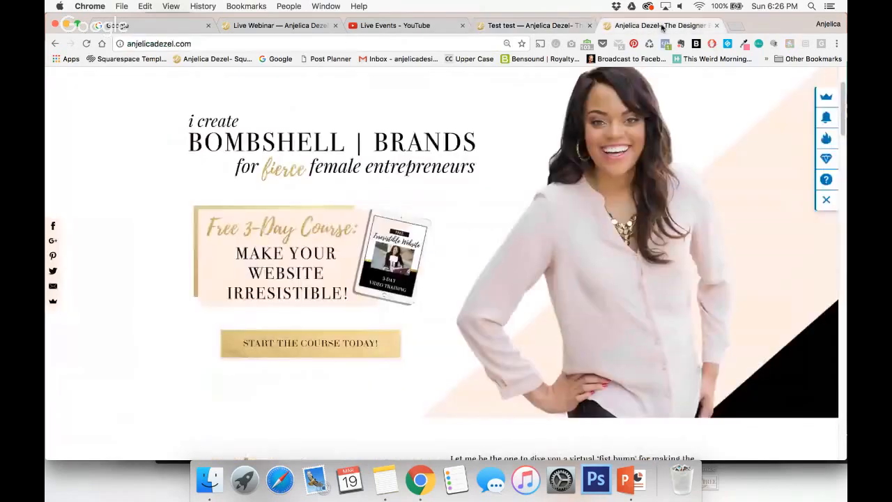
click(327, 353)
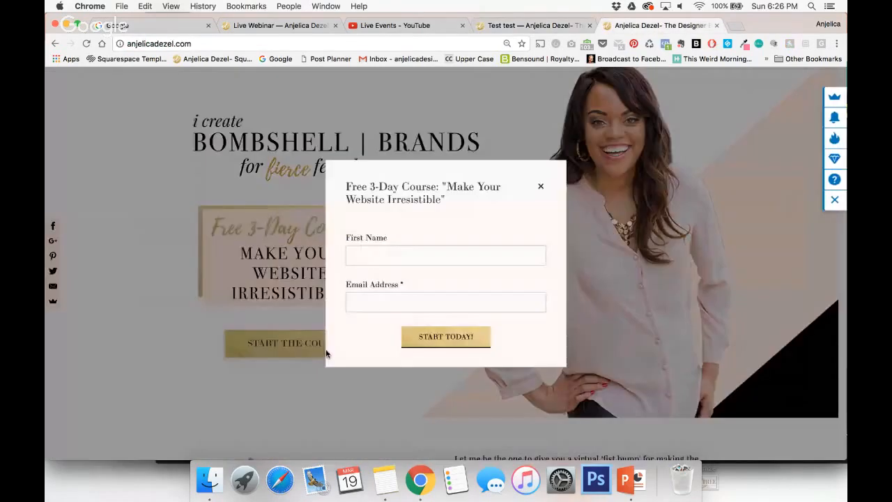
click(502, 28)
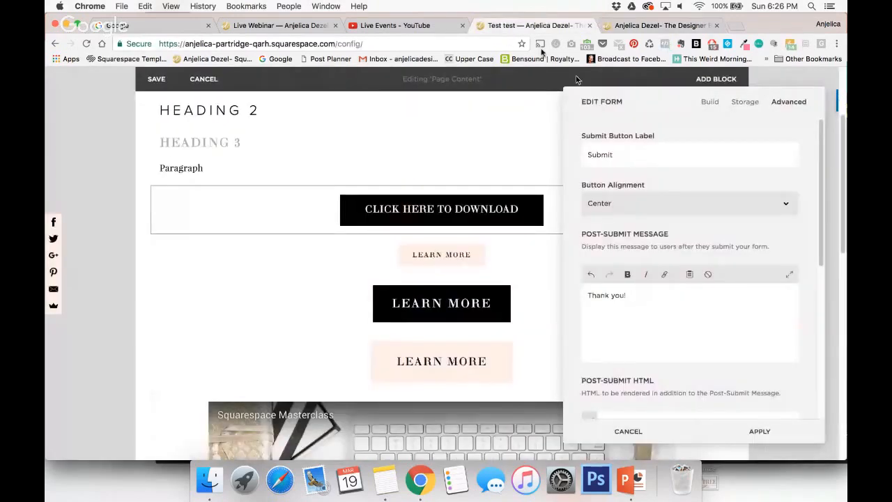
Set the form's submit button label to "Start Today", apply the form settings and save the page content.
double_click(617, 156)
text(Start Toda)
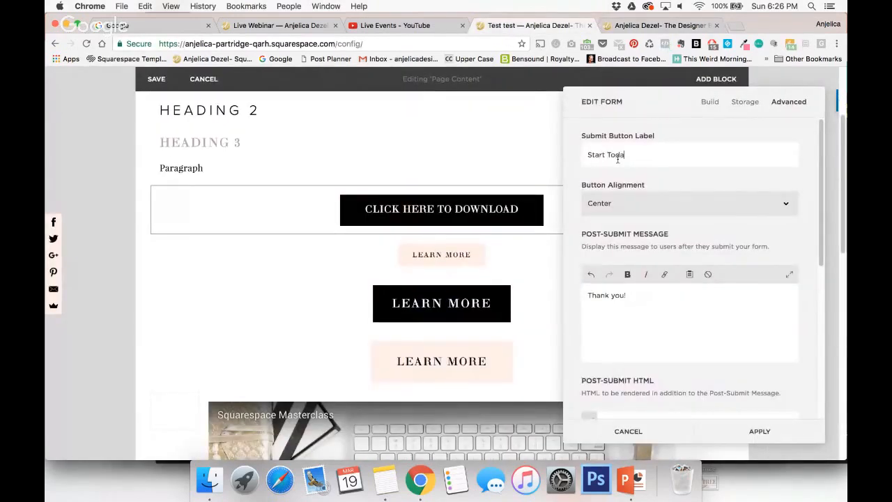
text(y)
click(755, 432)
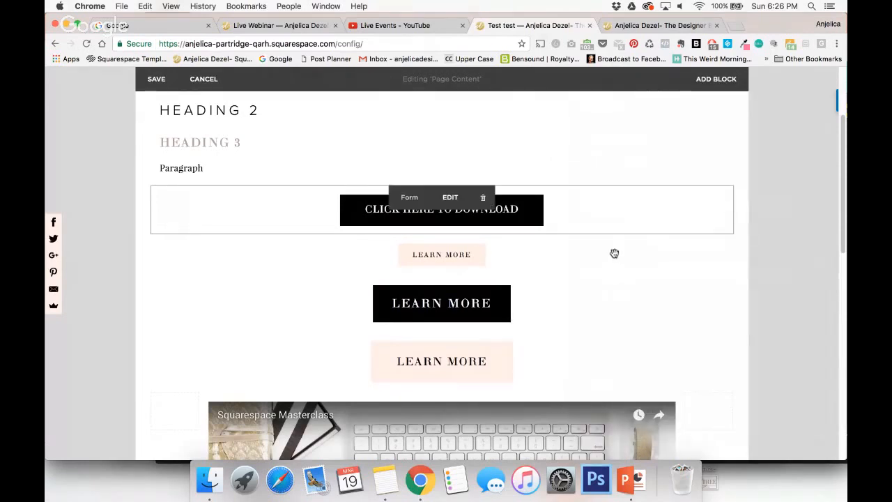
click(149, 79)
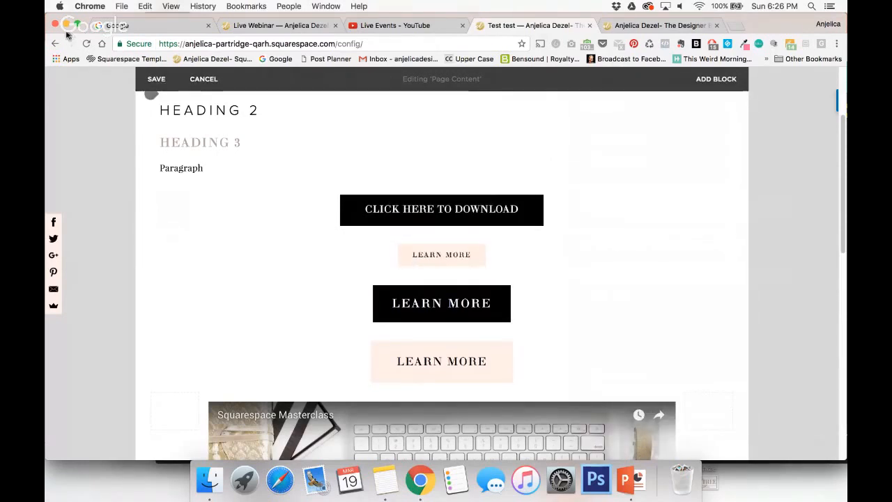
Reload the test page, examine the lightbox form behind "Click Here To Download", and close it again.
click(86, 44)
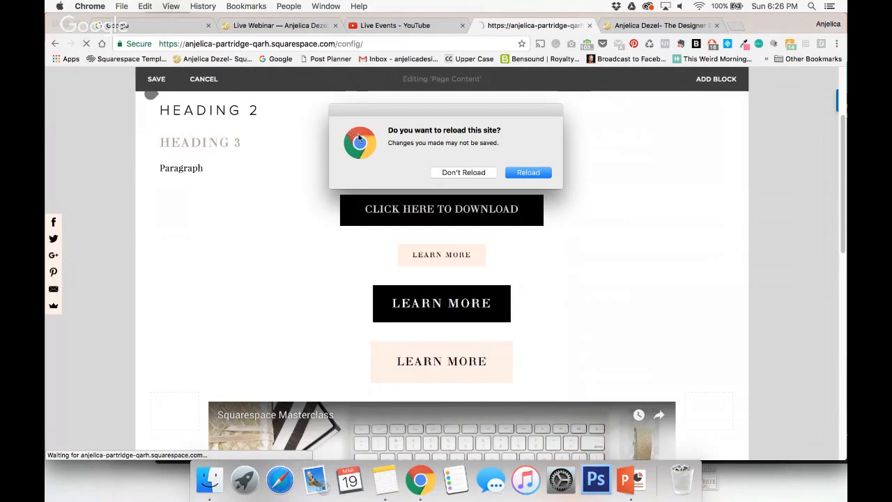
click(467, 173)
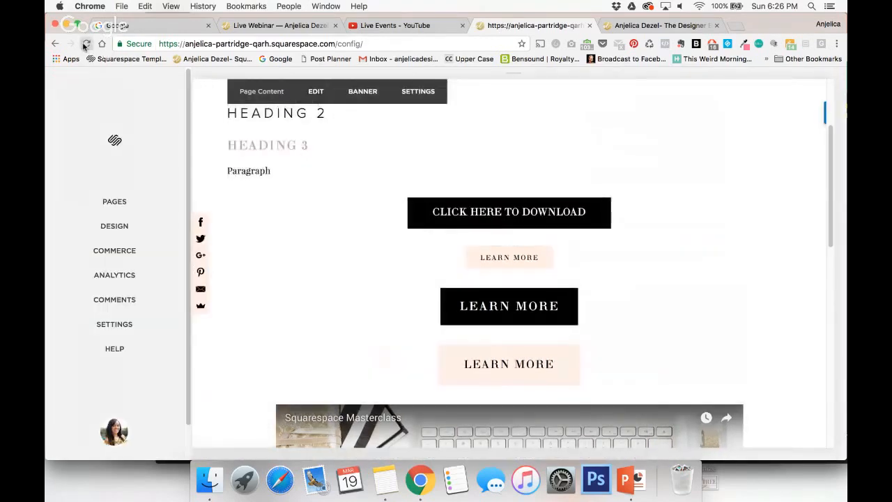
click(85, 44)
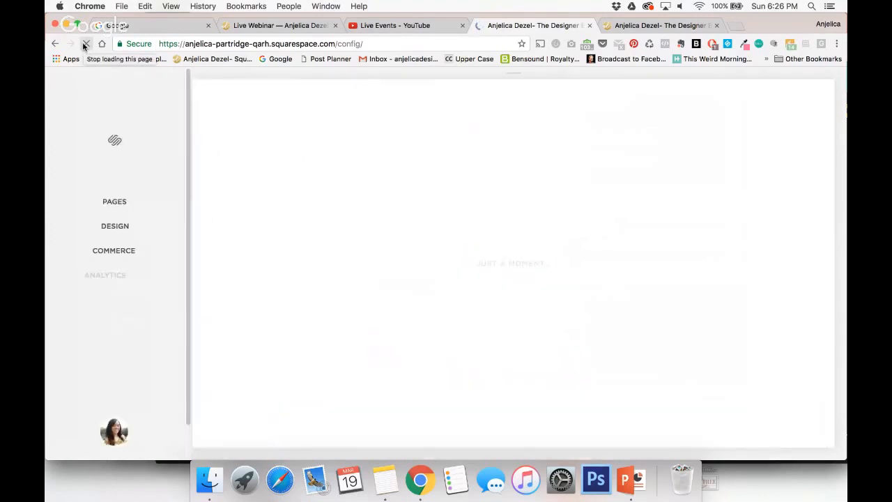
scroll(494, 251, down, 2)
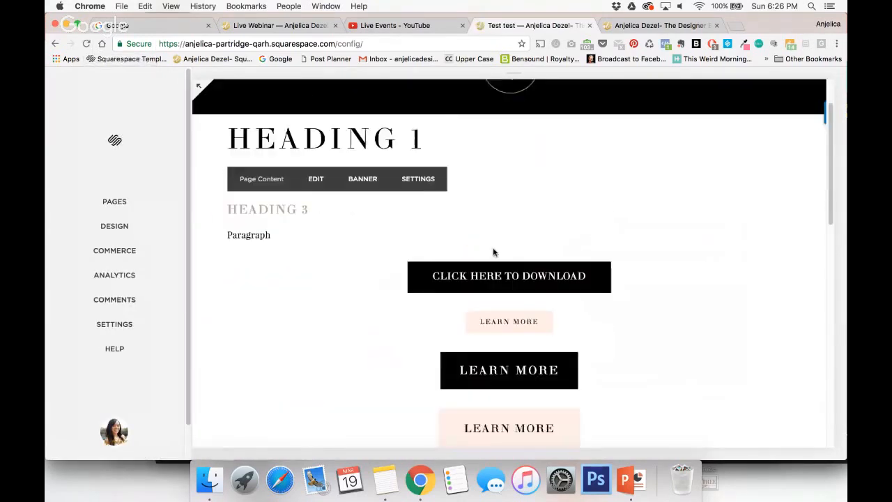
click(512, 274)
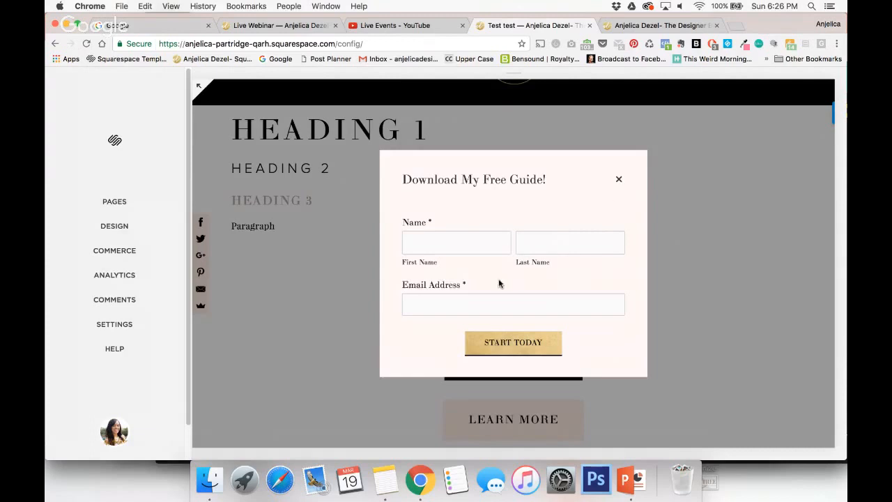
click(618, 179)
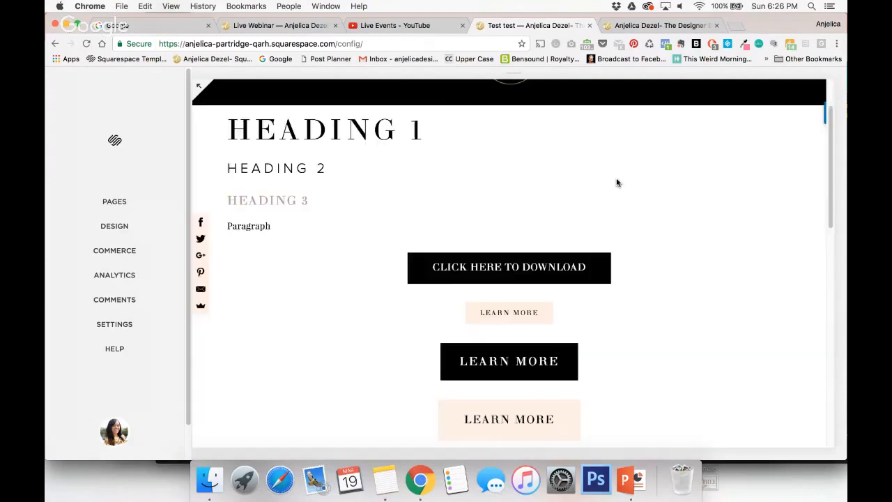
Switch to the PowerPoint presentation, start the slide show at slide 15 about landing pages, and reveal the computer mockup.
click(642, 482)
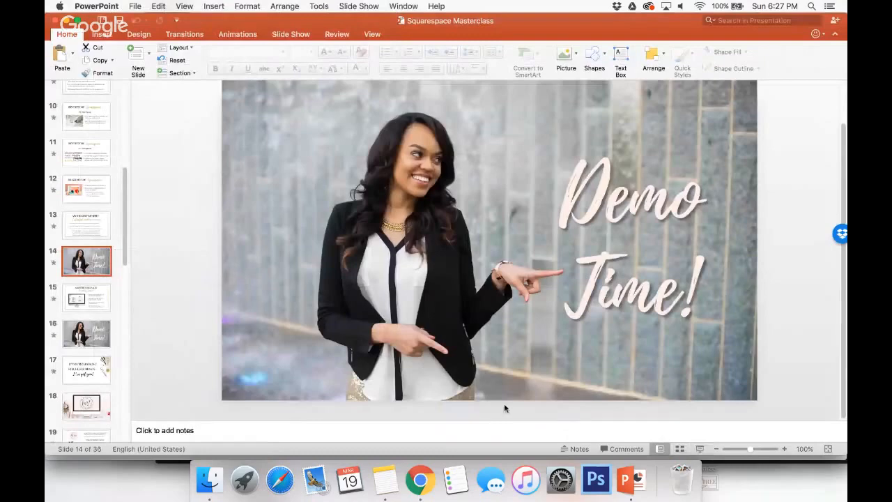
key(Down)
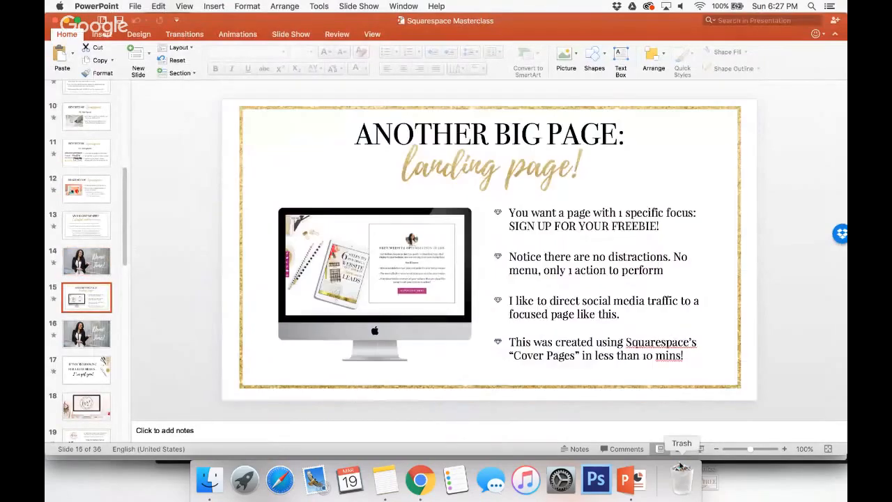
click(701, 450)
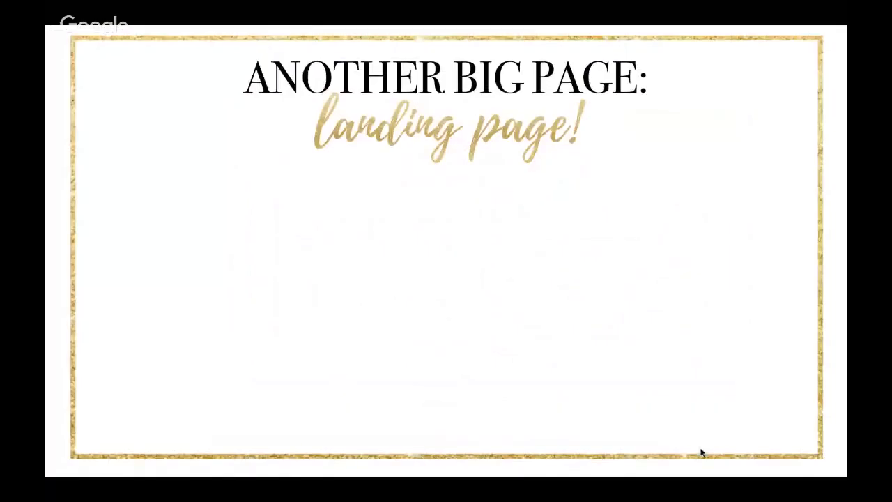
click(701, 453)
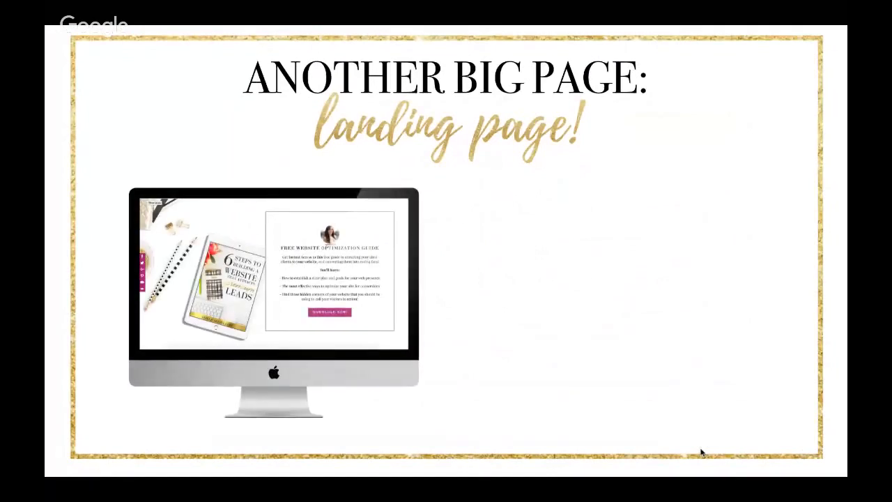
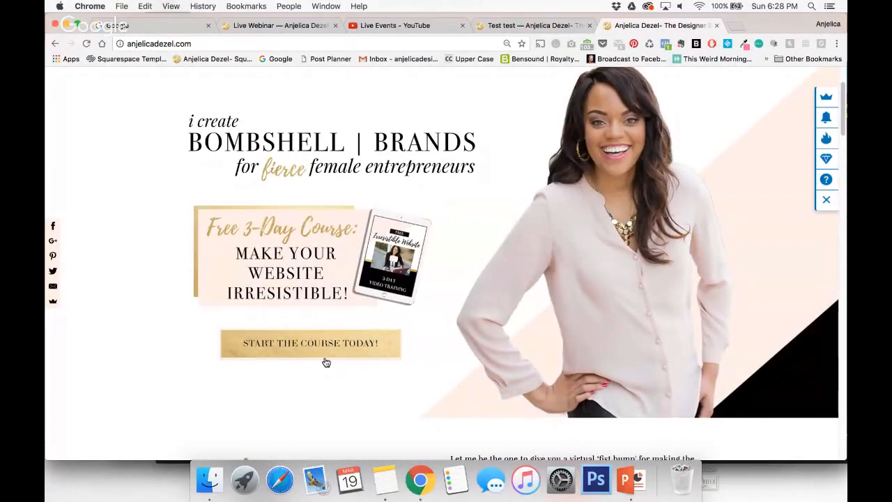
Open the business success coach's website in a new tab, examine the lightbox form behind "Start Today!", and close the form.
click(734, 26)
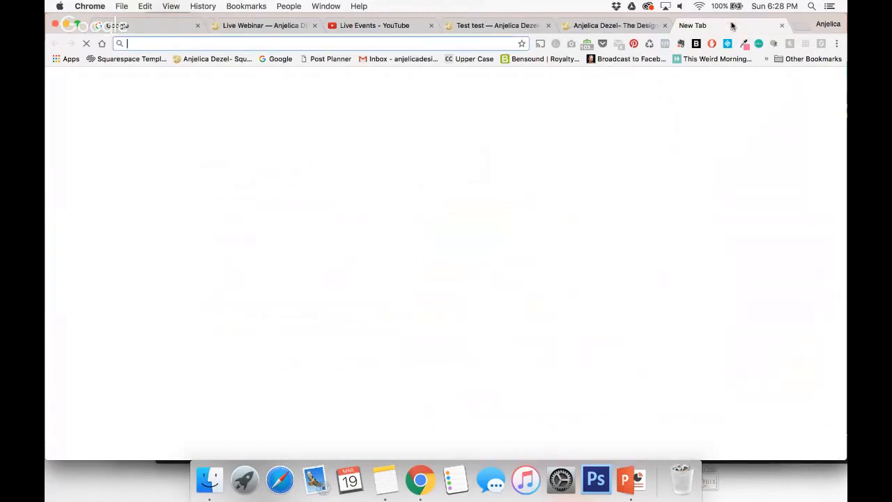
text(ka)
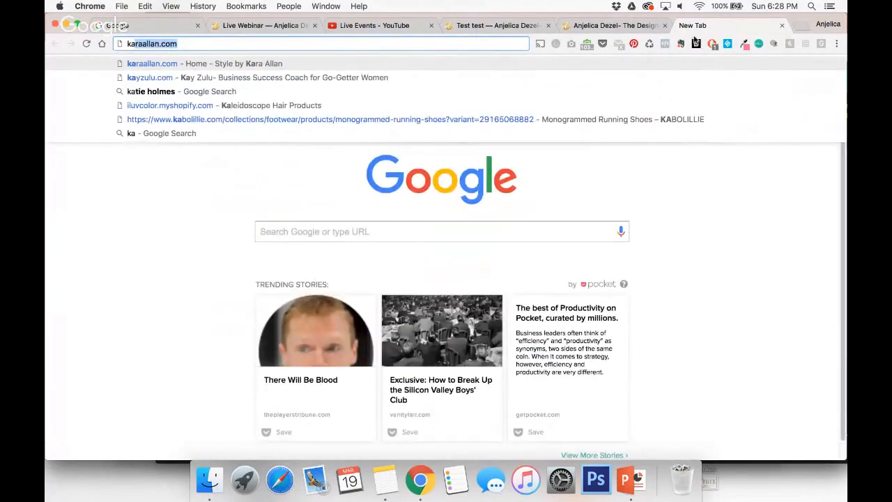
click(568, 77)
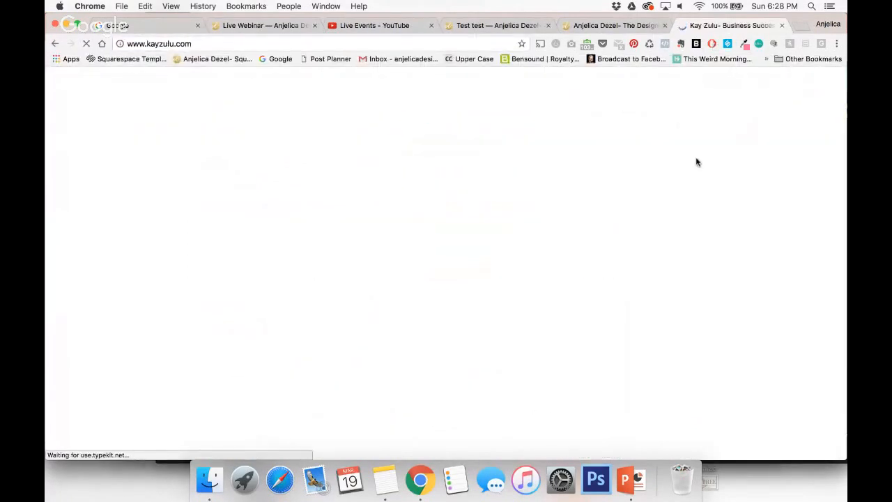
scroll(695, 190, down, 5)
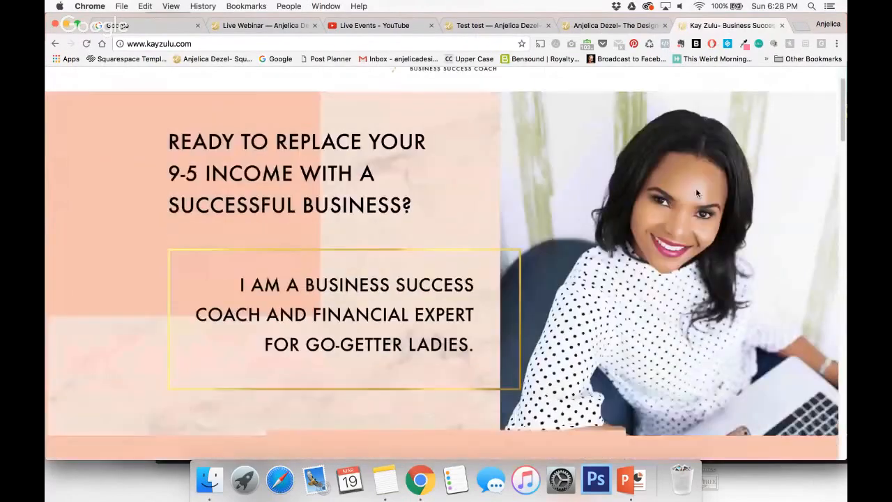
scroll(696, 189, down, 3)
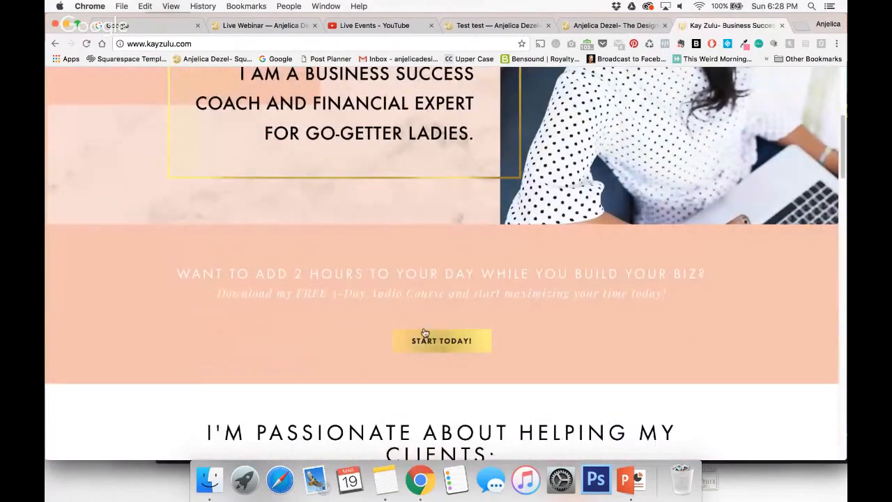
click(440, 343)
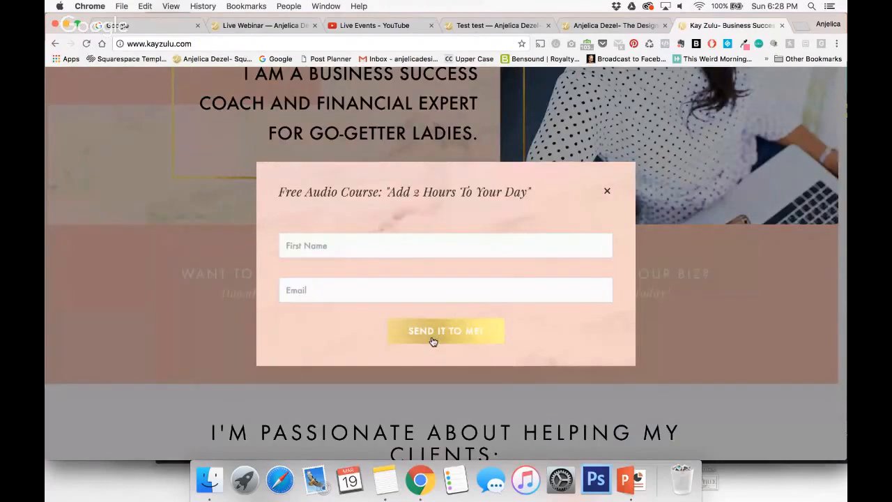
click(606, 194)
Review the coach homepage's banner and free audio course offer again, and close that website's tab.
scroll(367, 153, up, 5)
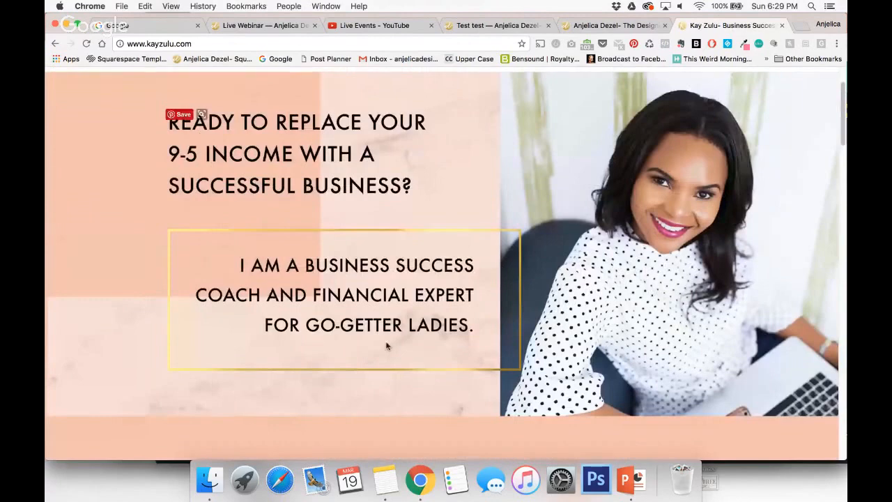
scroll(387, 345, down, 3)
scroll(369, 374, down, 2)
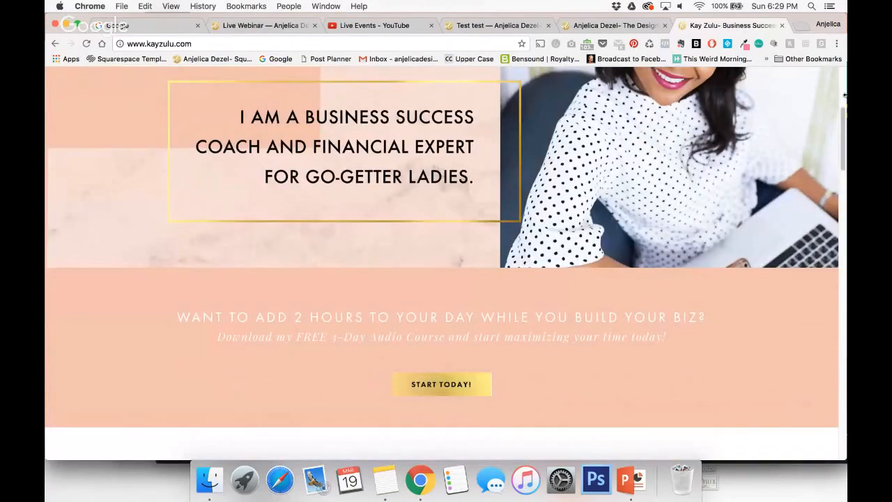
click(781, 26)
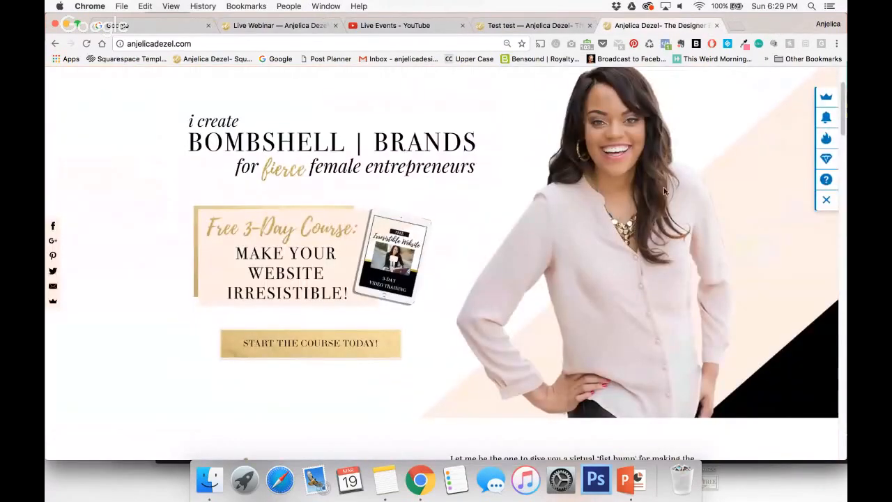
Examine the lightbox form behind "Start The Course Today!" at the end of the live homepage, and close it again.
scroll(664, 191, down, 15)
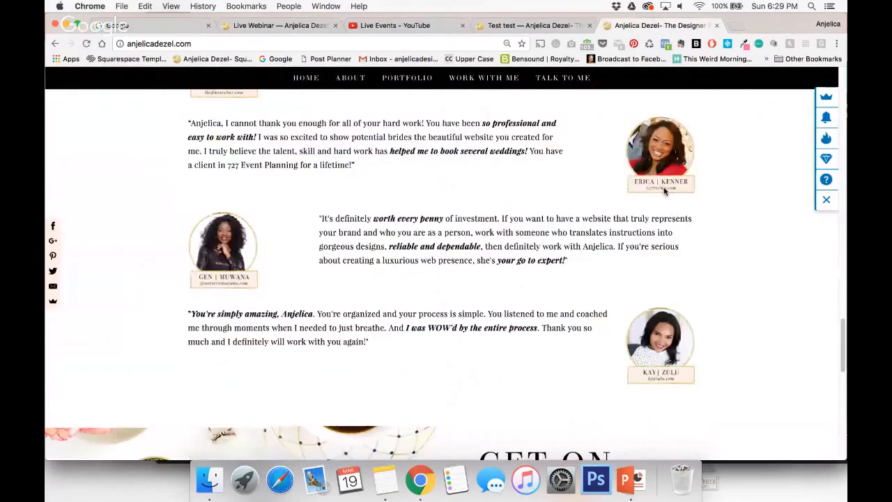
scroll(665, 192, down, 8)
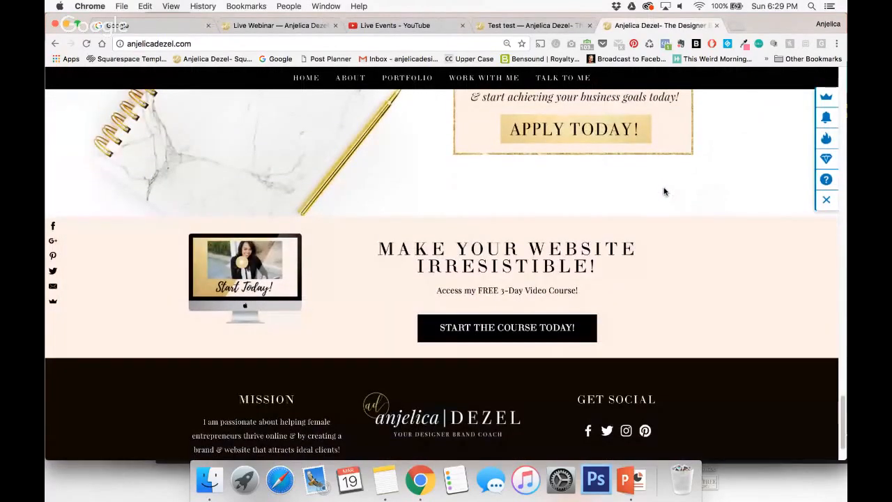
scroll(663, 191, down, 2)
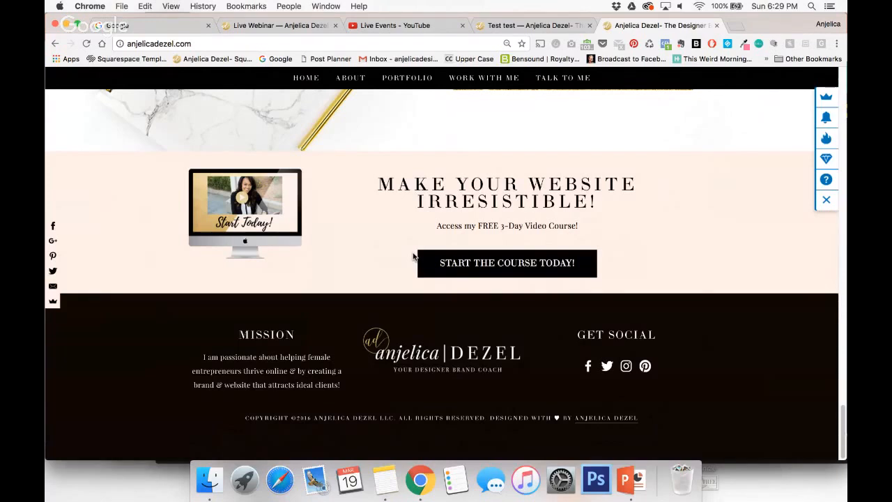
click(478, 261)
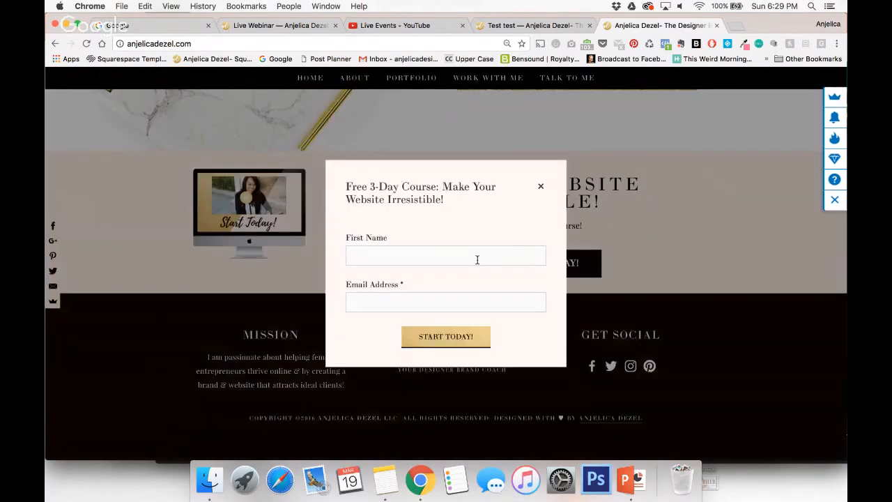
click(541, 188)
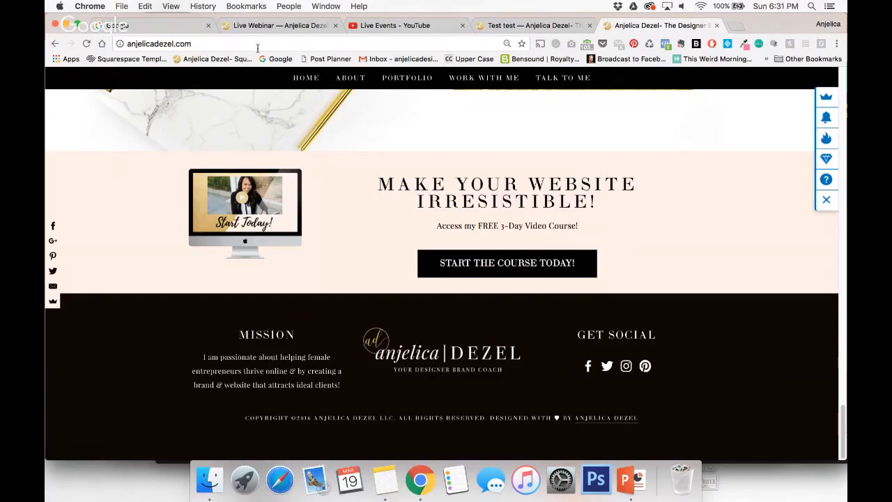
Return to the Squarespace site editor and open the "Premium Leads Freebie" cover page from the unlinked pages.
click(521, 27)
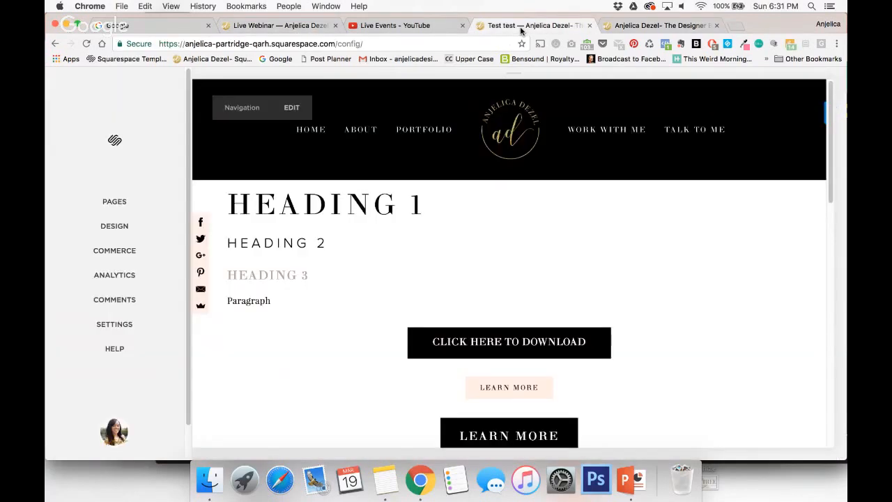
click(115, 202)
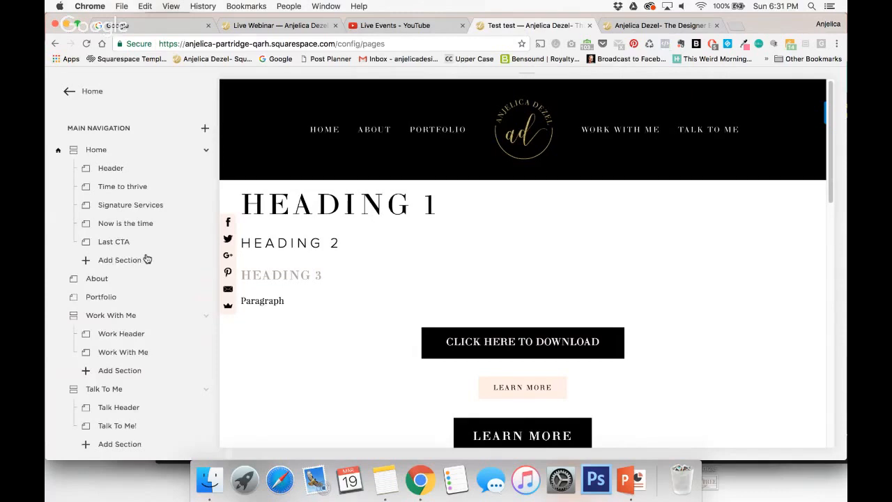
scroll(139, 272, down, 5)
scroll(134, 289, down, 5)
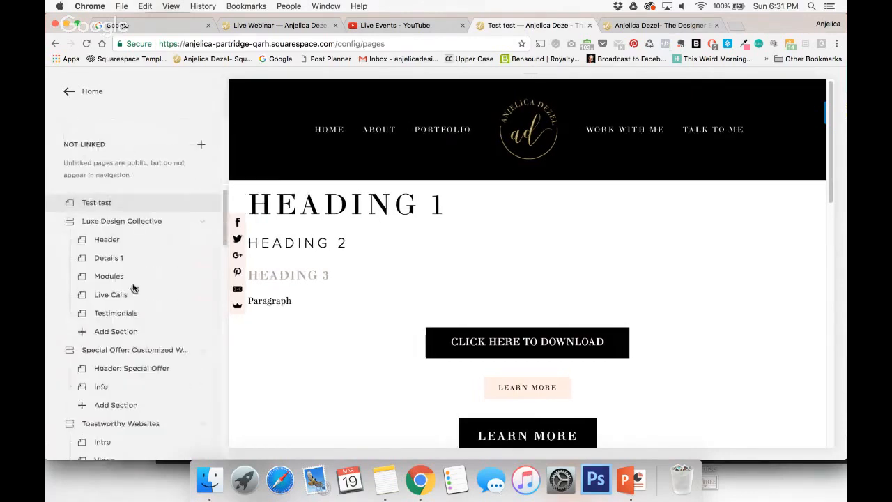
scroll(134, 289, down, 4)
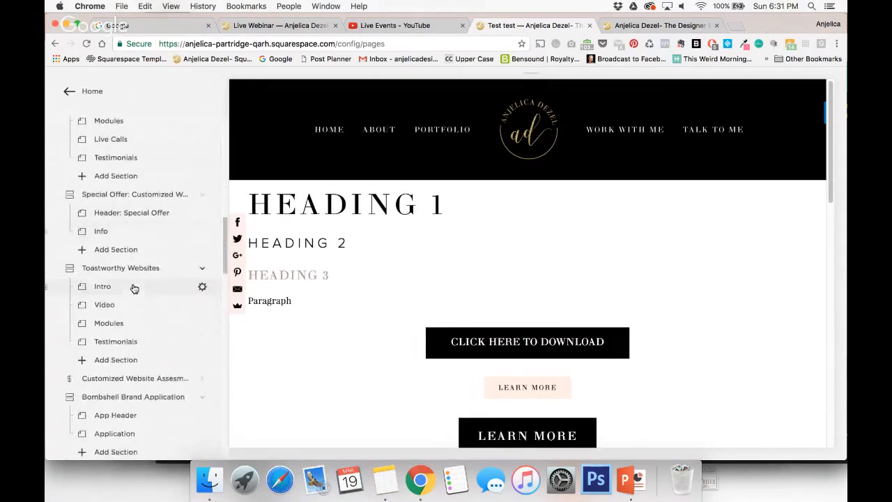
scroll(134, 288, down, 5)
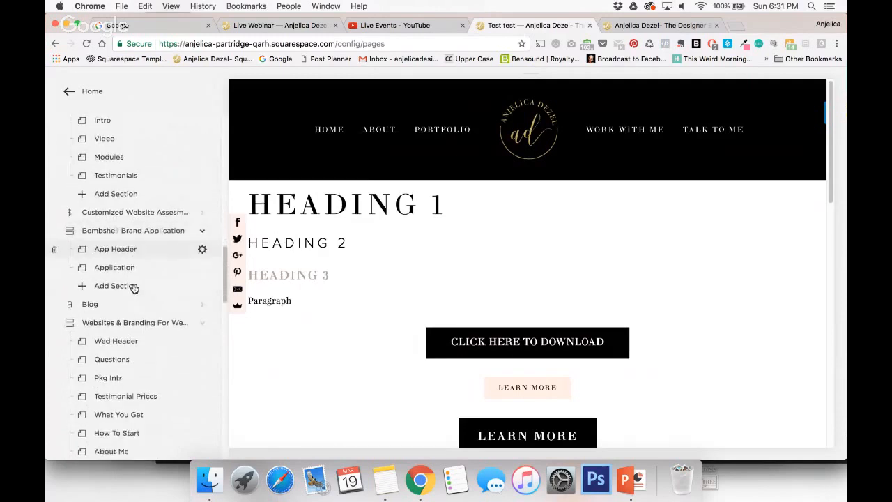
scroll(134, 289, down, 3)
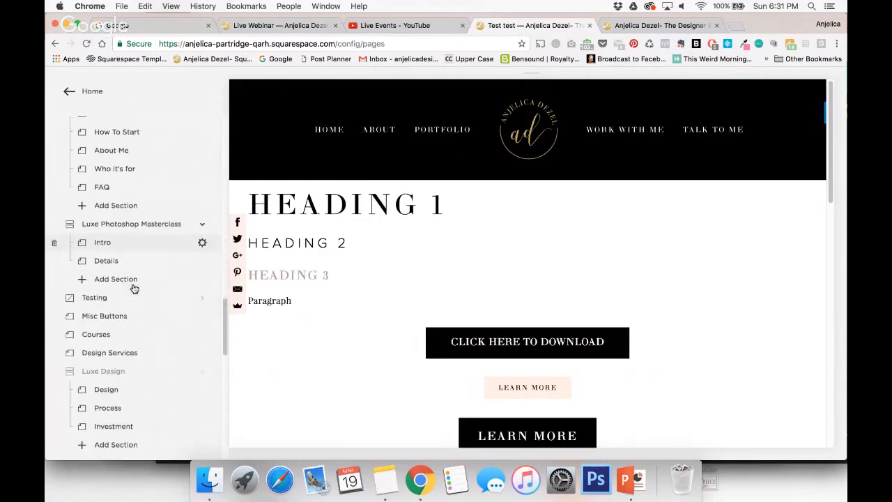
scroll(134, 288, down, 4)
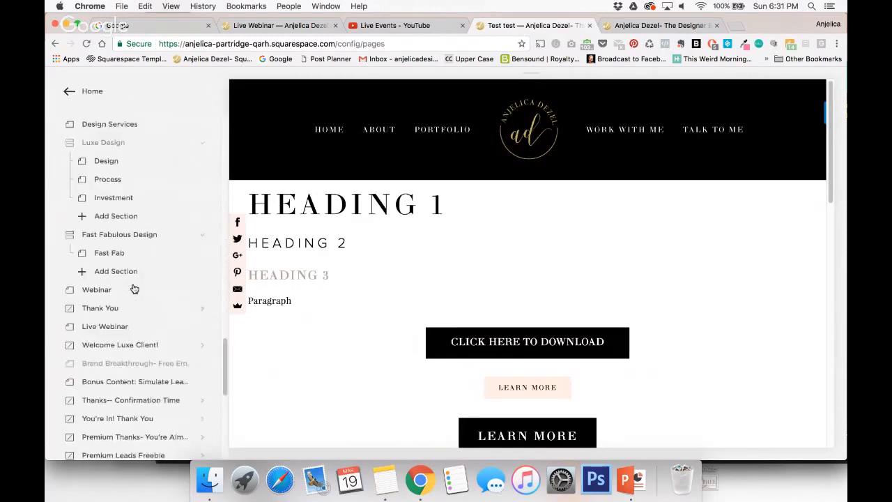
scroll(134, 289, down, 2)
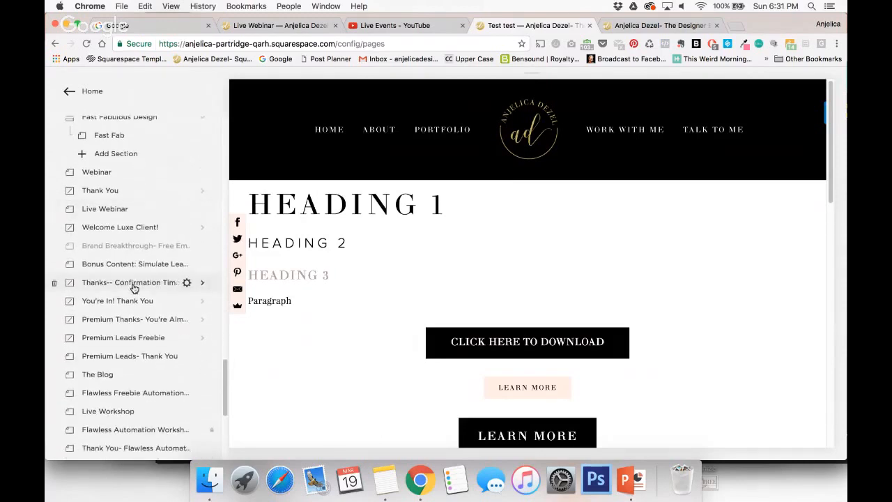
click(135, 339)
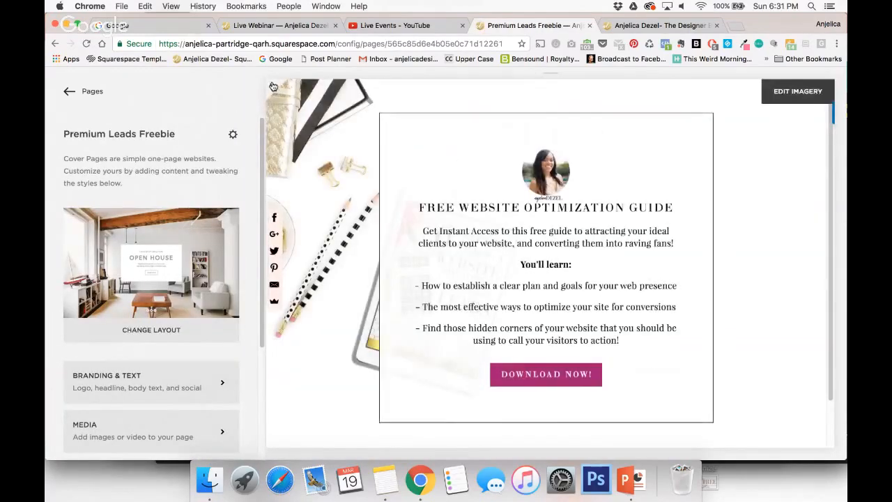
Preview the Premium Leads Freebie cover page at full width, and return to the site's page list.
click(274, 89)
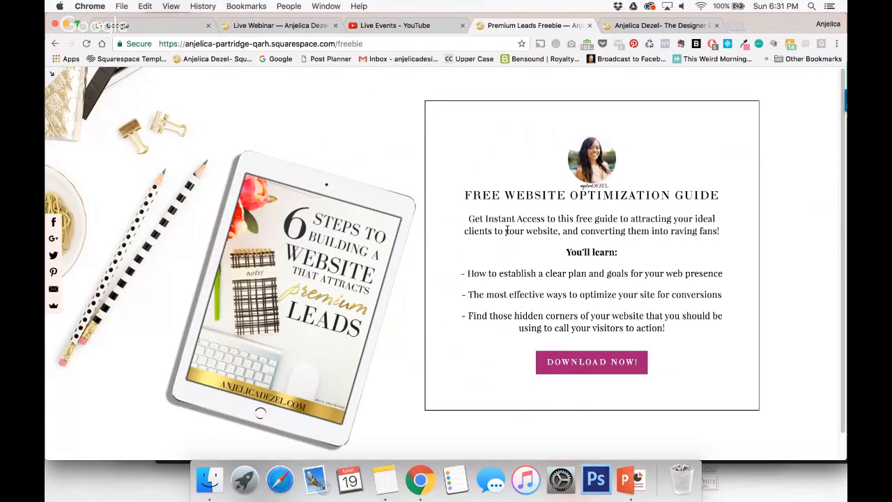
click(55, 78)
click(64, 89)
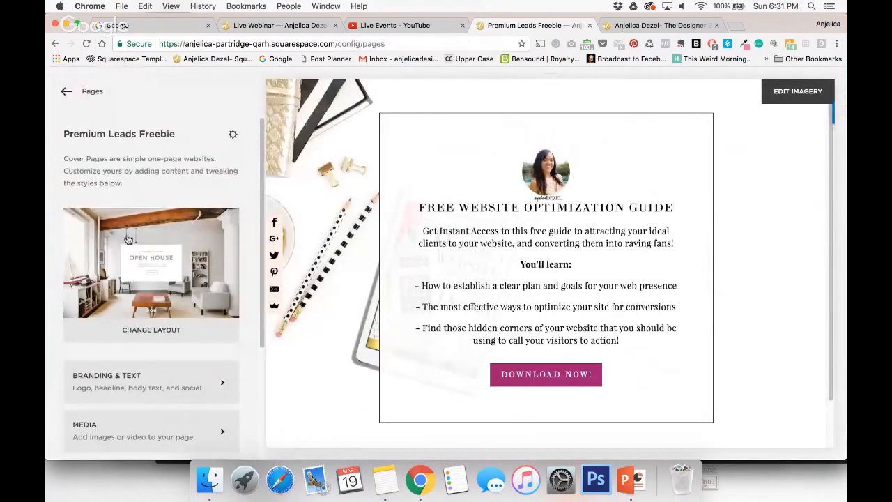
Add a new Cover Page to the Not Linked section and title it "Free Guide Test".
scroll(128, 240, down, 3)
scroll(129, 240, down, 5)
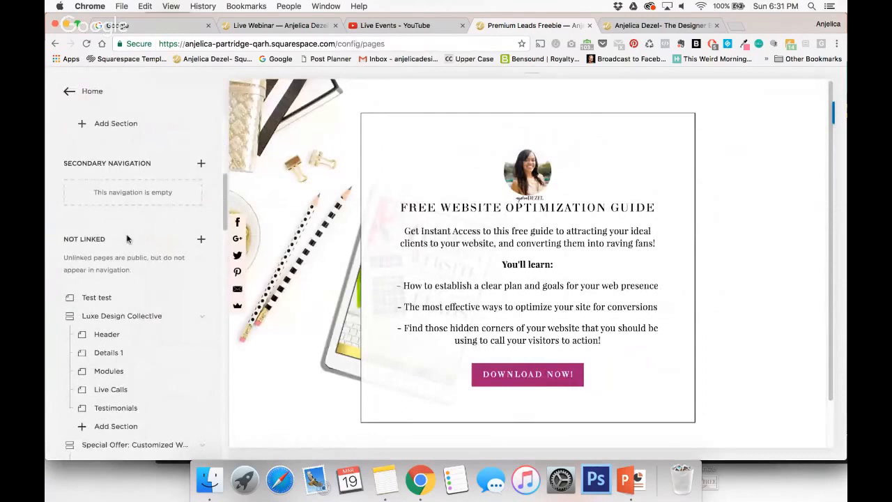
click(201, 240)
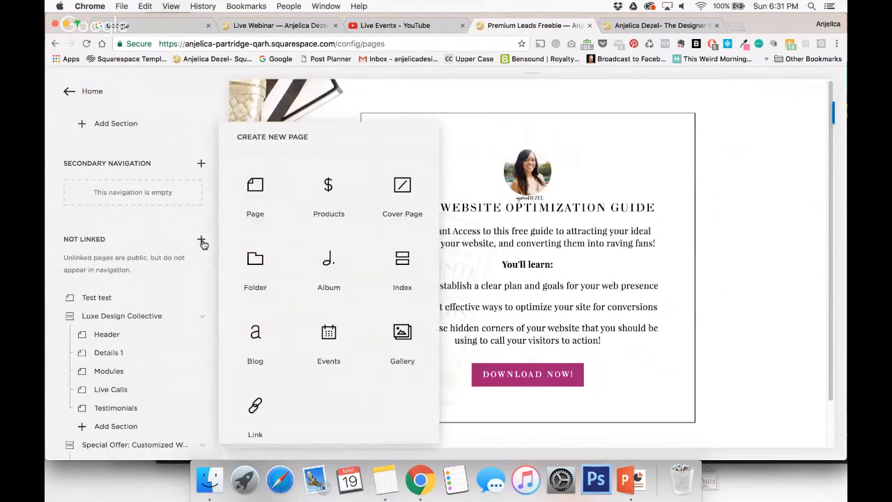
click(402, 186)
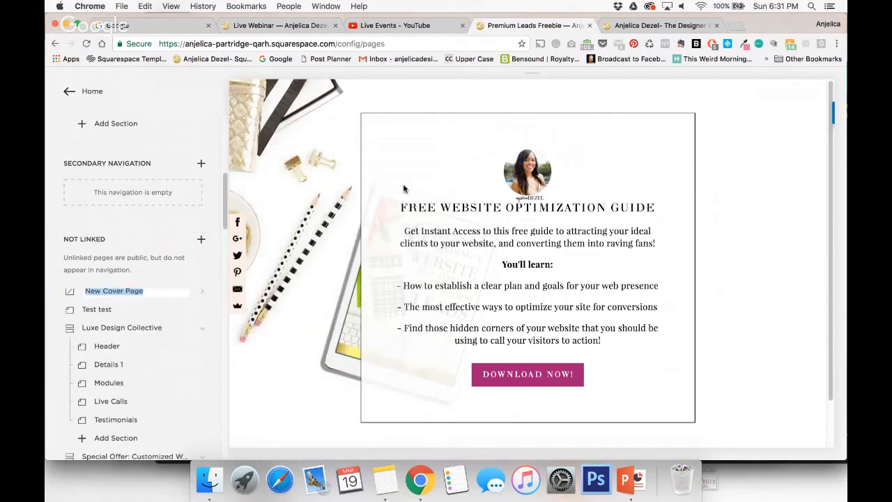
text(Free Guide Test)
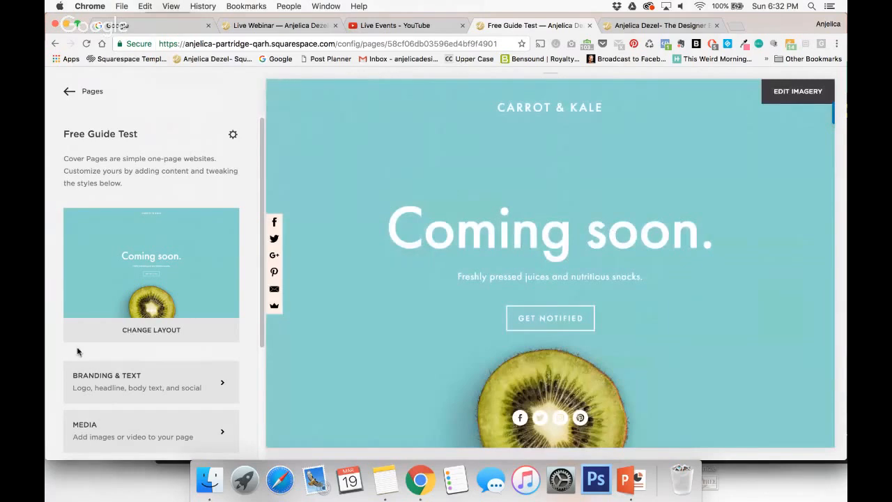
Browse the cover page layouts, apply the Flash layout to Free Guide Test, and save the layout change.
click(135, 338)
scroll(167, 321, down, 4)
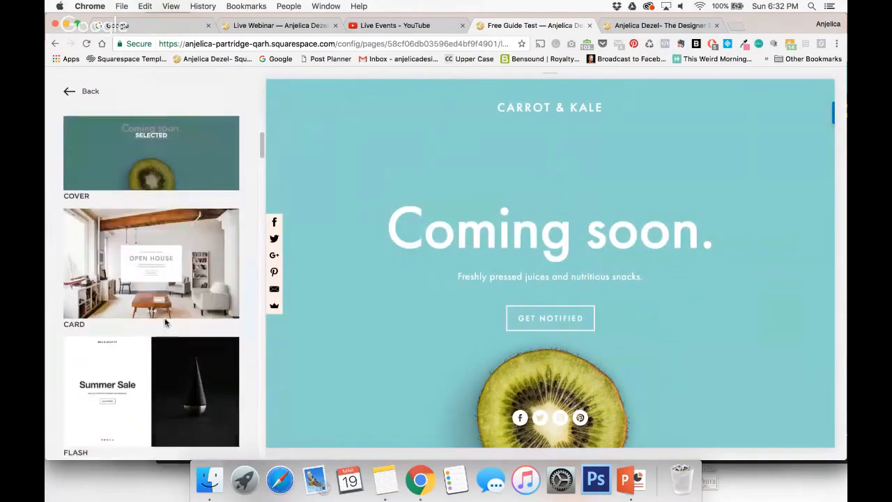
scroll(166, 323, down, 6)
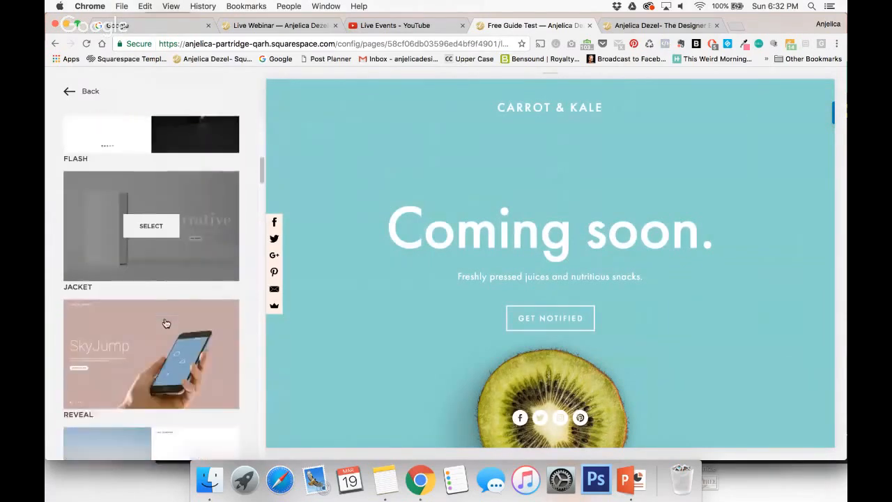
scroll(166, 323, down, 6)
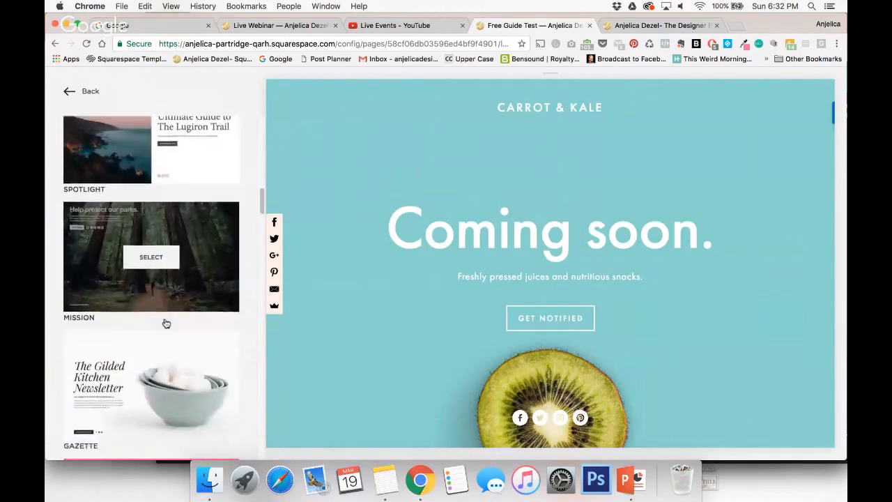
scroll(166, 323, up, 15)
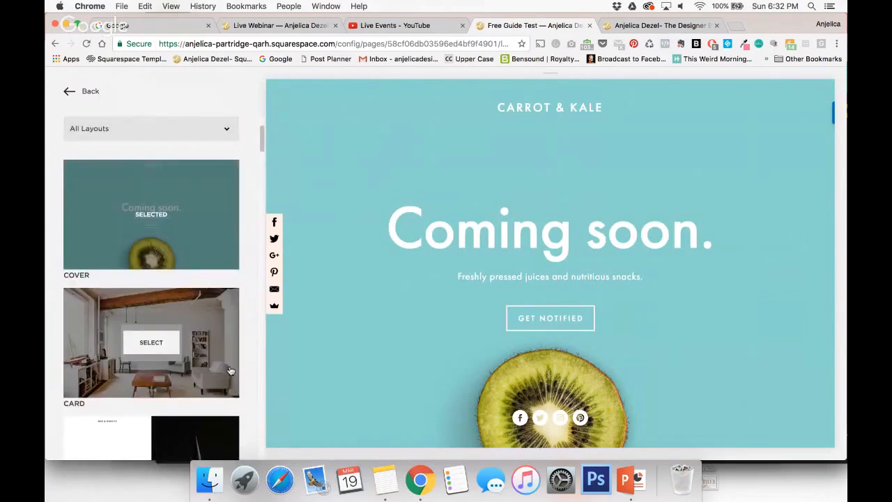
scroll(230, 370, down, 3)
click(151, 366)
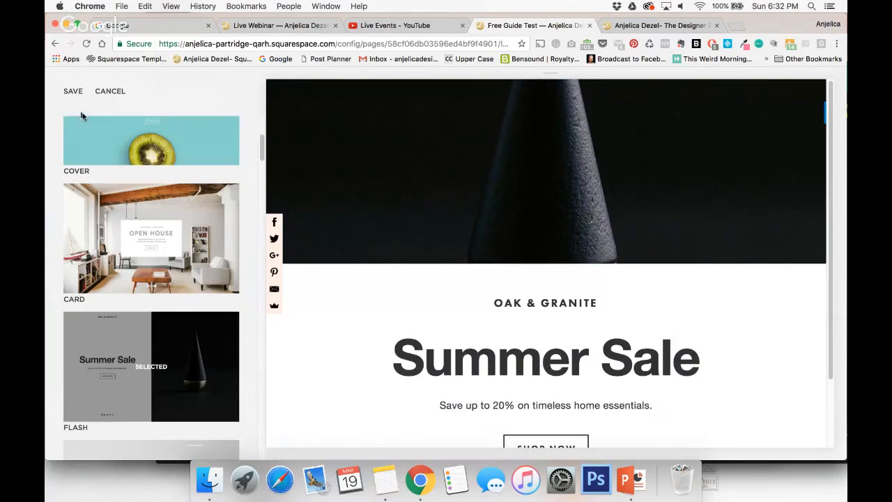
click(73, 91)
click(69, 95)
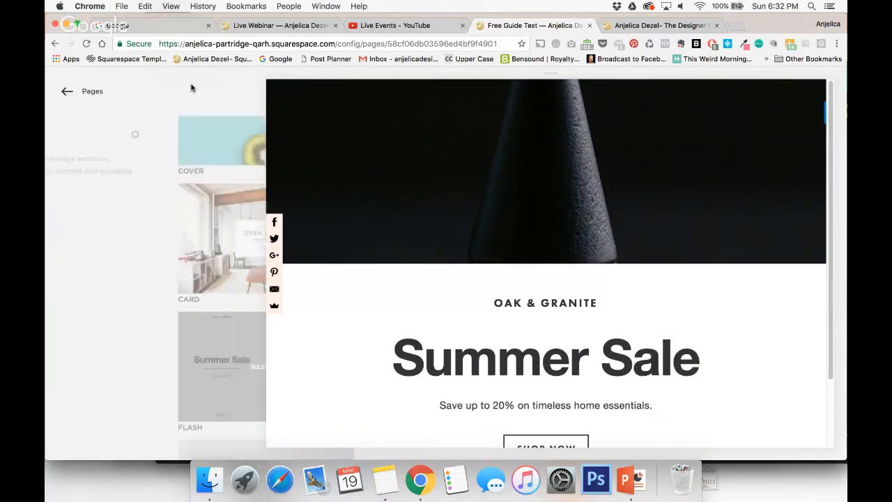
Preview the Free Guide Test cover page at full width and in the tablet, phone and desktop sizes.
click(270, 86)
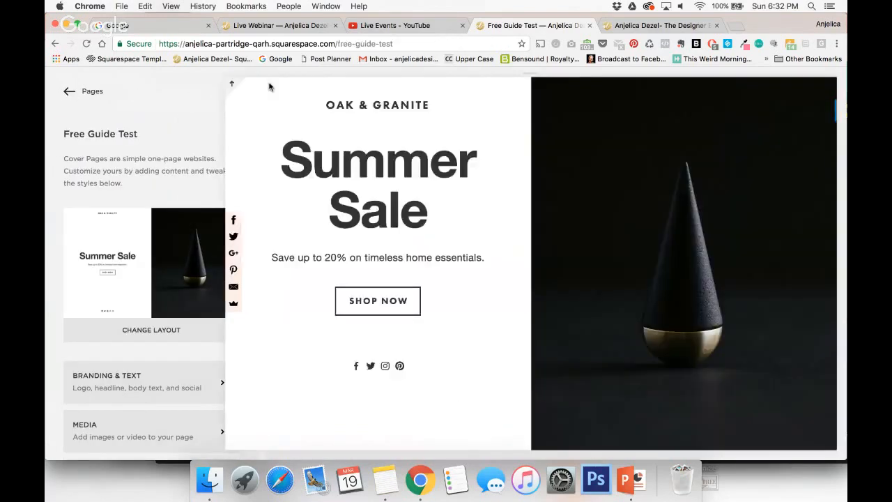
click(52, 74)
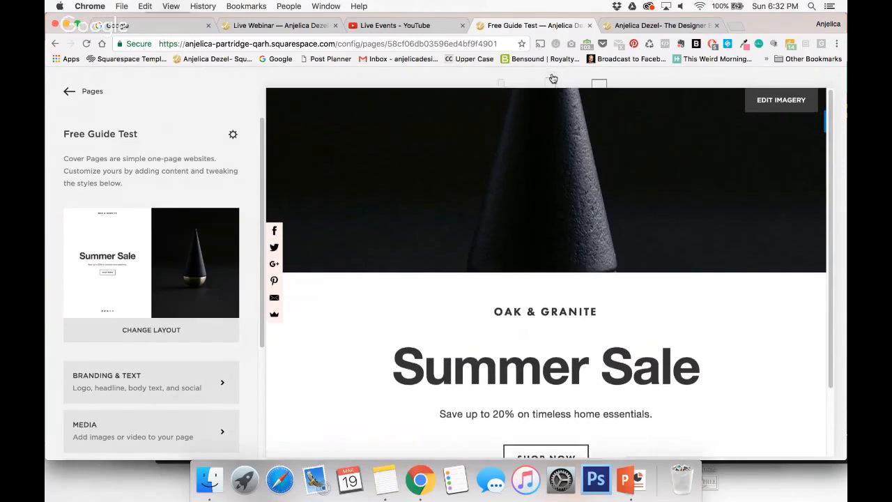
click(550, 85)
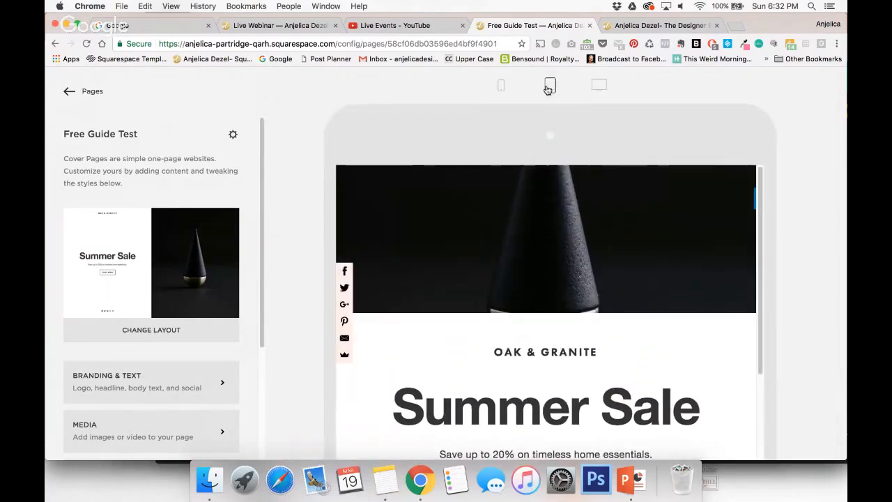
click(501, 86)
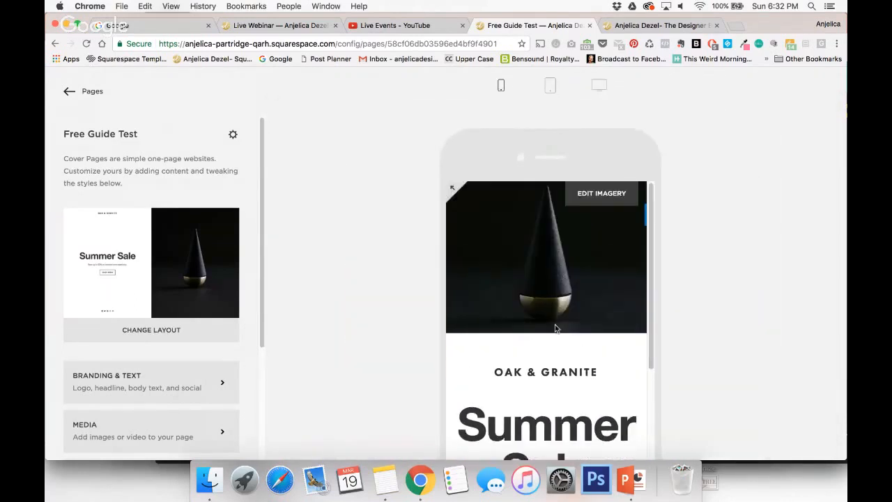
scroll(554, 306, down, 5)
scroll(568, 288, up, 5)
click(600, 85)
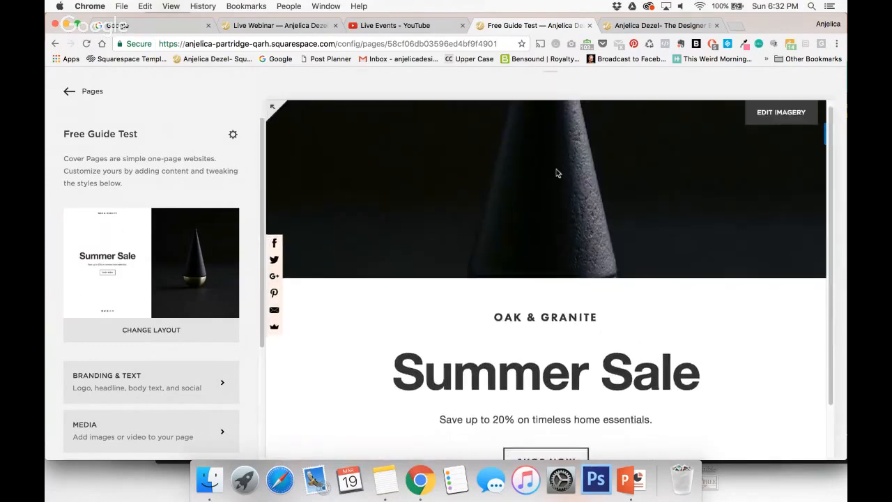
scroll(548, 244, down, 2)
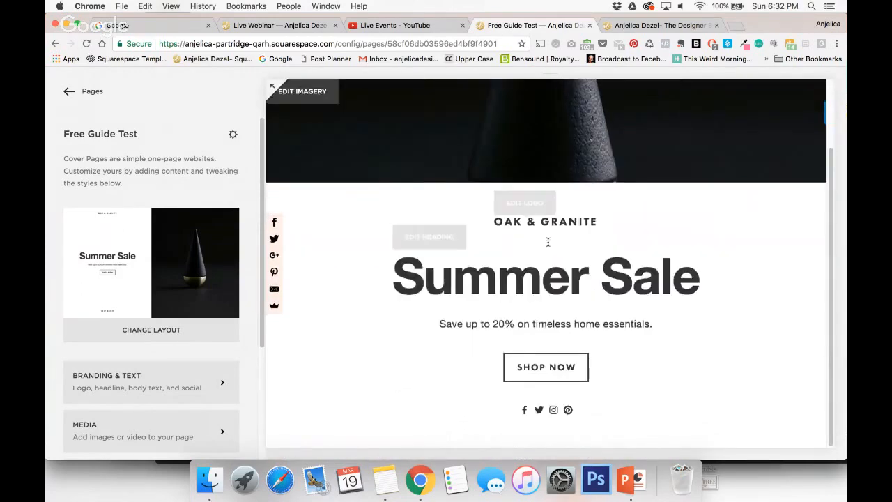
scroll(111, 286, down, 3)
Open the cover page's Branding & Text settings, and view the bit.ly/SQmasterclass landing page and its sign-up form in a new tab as an example.
click(132, 270)
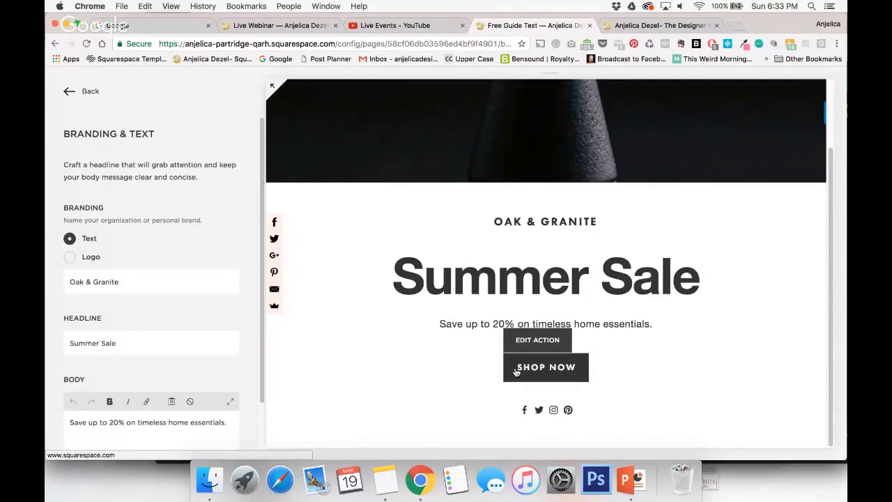
click(736, 30)
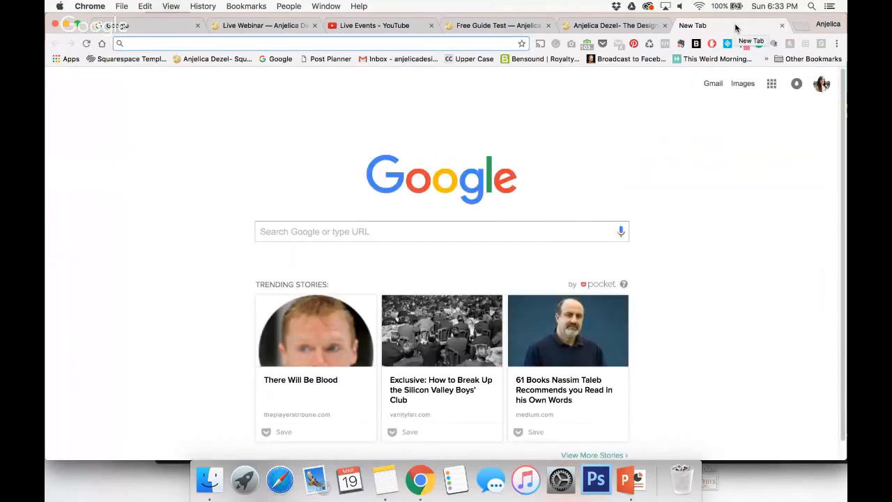
text(bit.ly/)
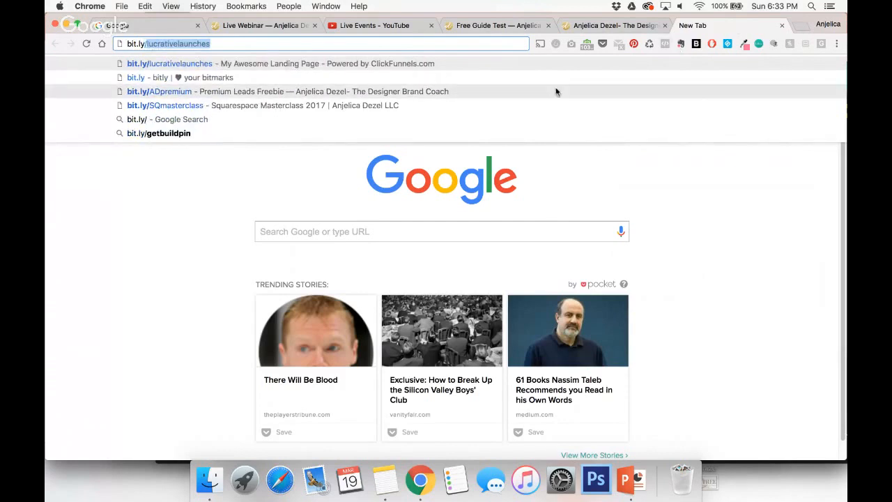
click(359, 105)
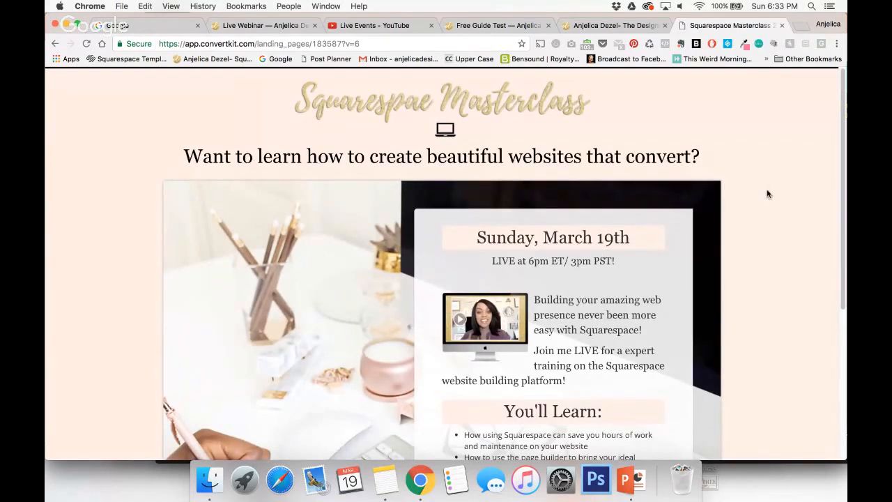
scroll(644, 352, down, 5)
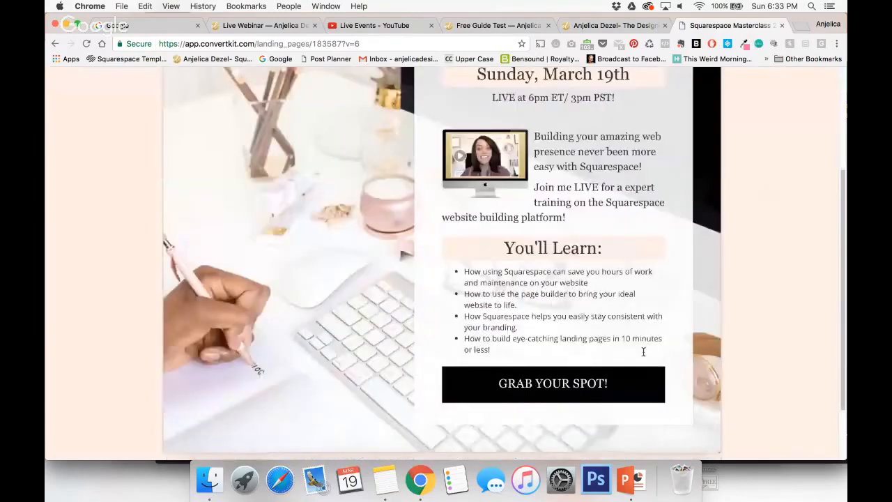
click(589, 377)
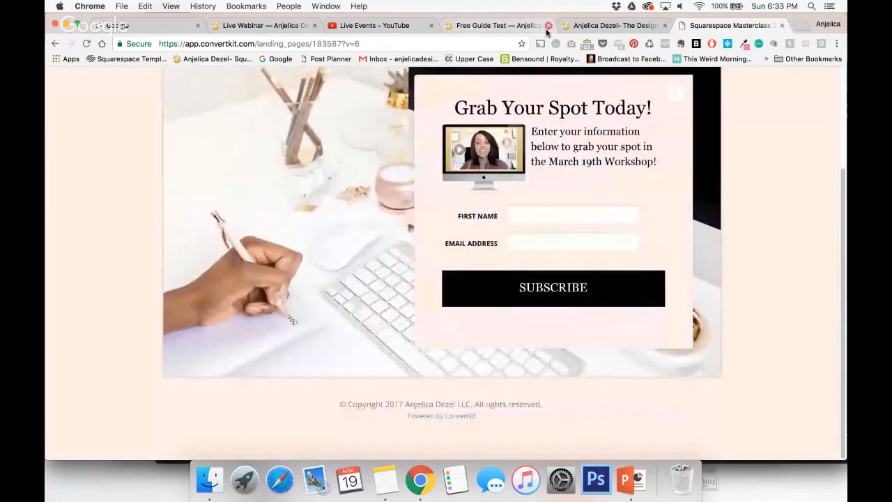
click(488, 23)
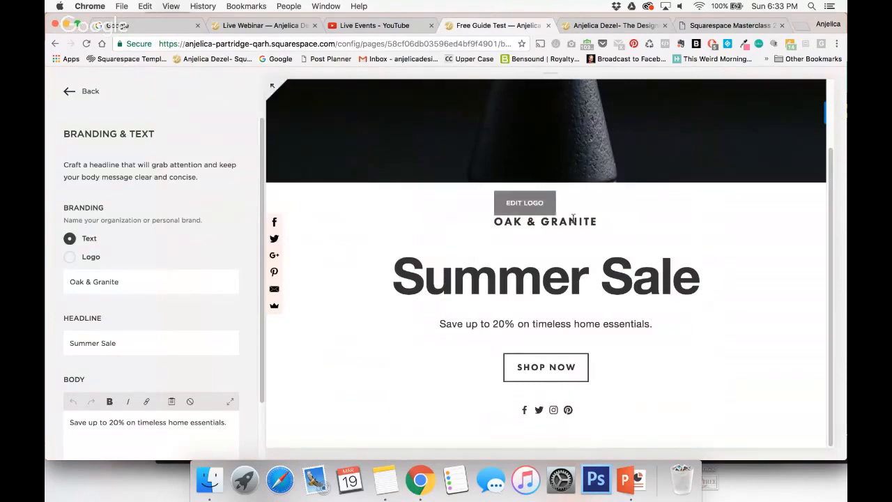
Switch the cover page branding from text to logo and upload the black logo PNG found by searching for "new logo black".
click(68, 260)
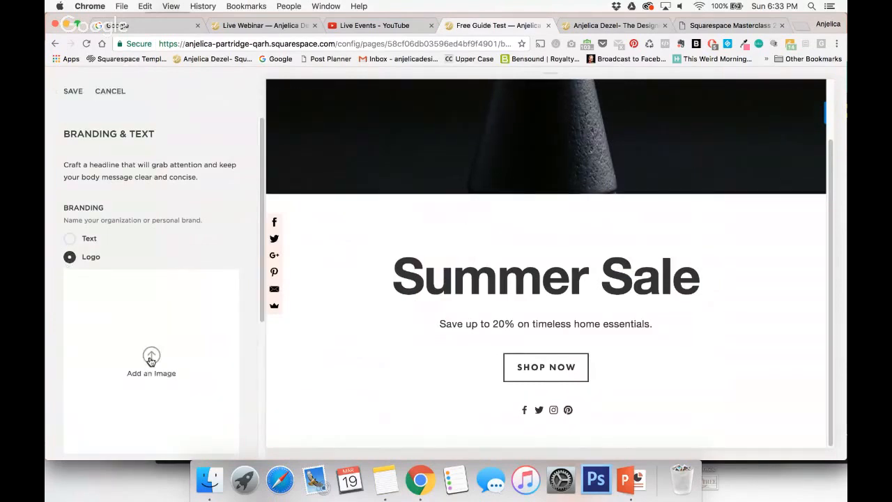
click(150, 354)
click(588, 79)
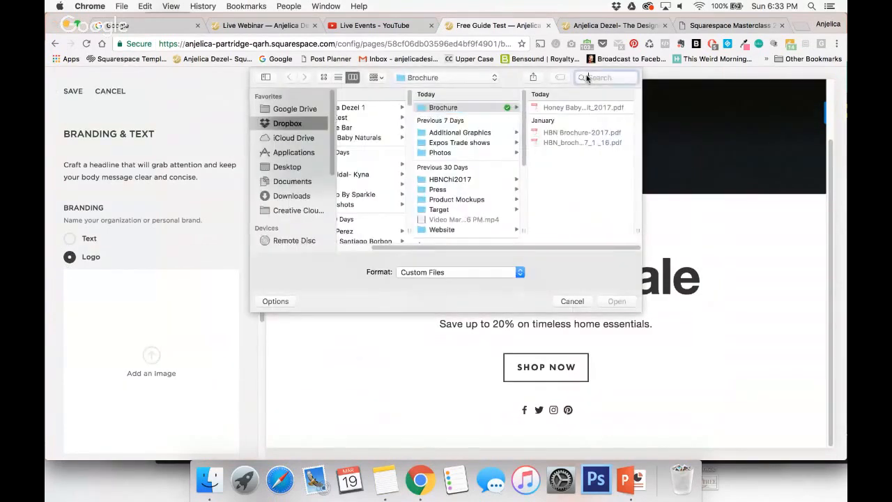
text(new logo black)
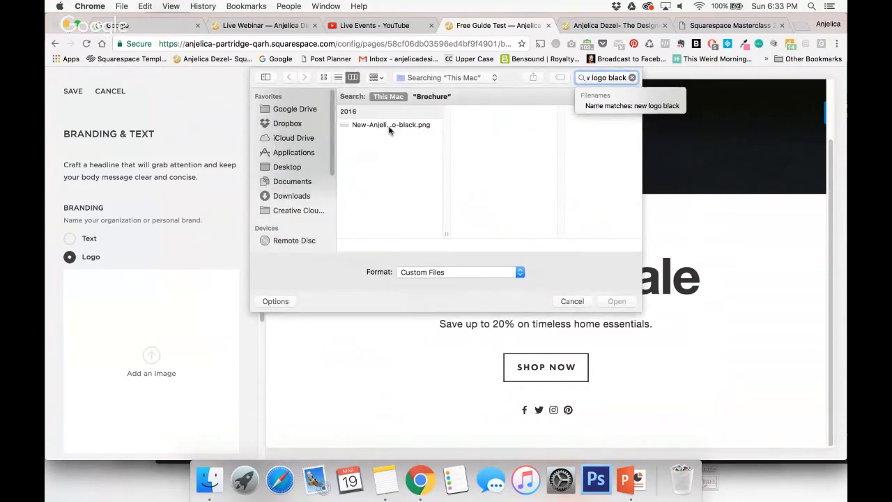
click(391, 126)
click(606, 302)
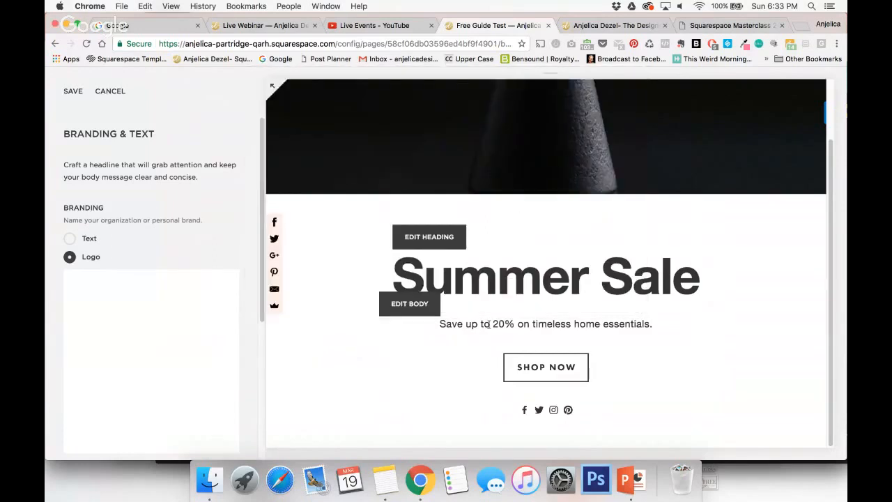
Replace the cover page headline with "Free Download".
scroll(223, 349, down, 5)
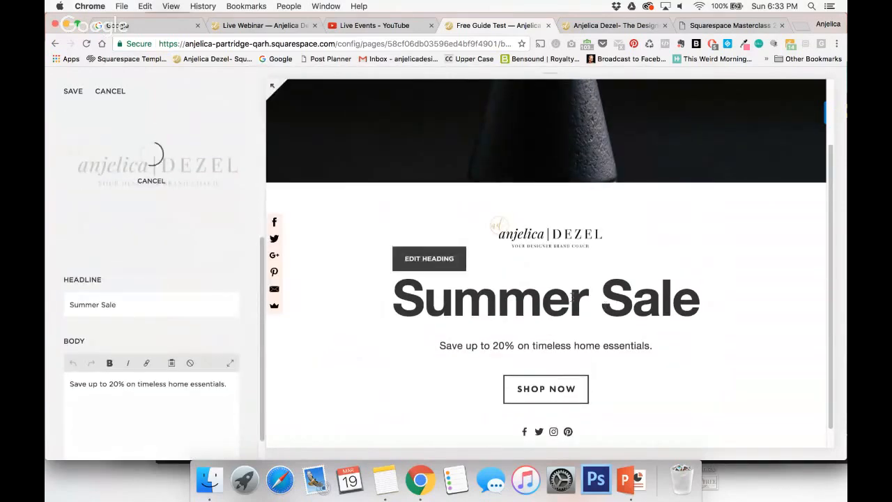
triple_click(107, 293)
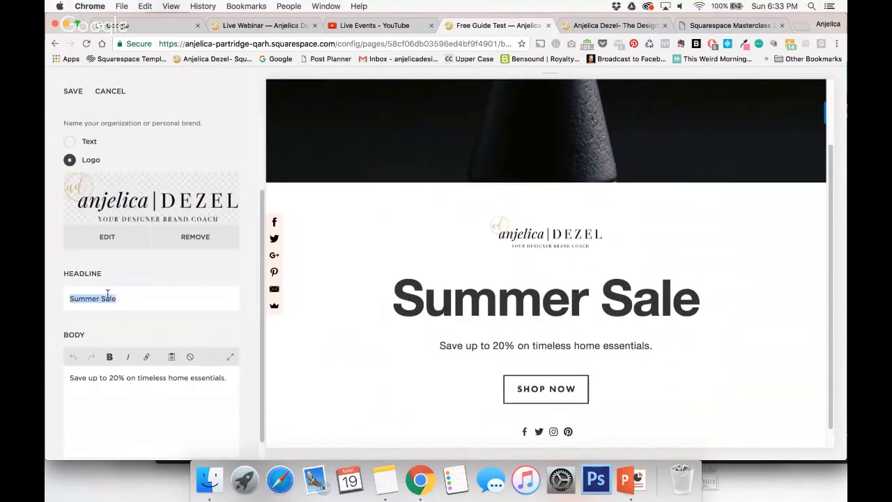
text(Free Down)
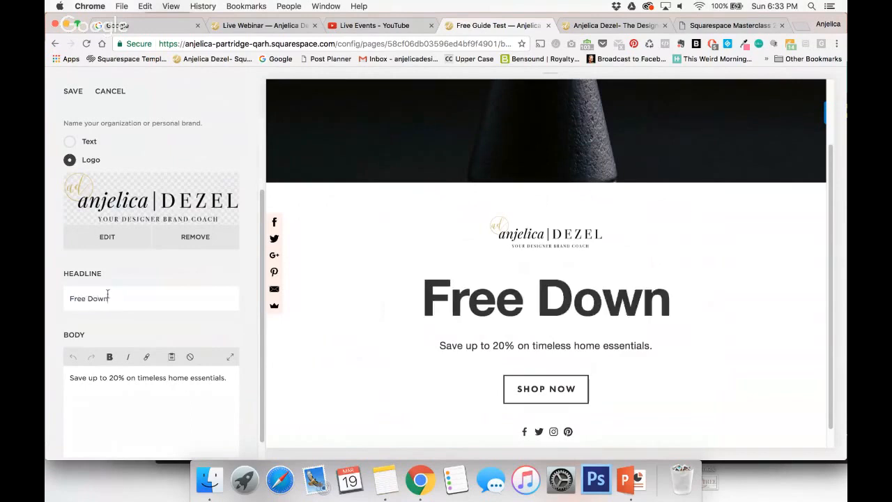
text(load)
Replace the cover page's body text with the line "-Attribute 1".
scroll(143, 350, down, 1)
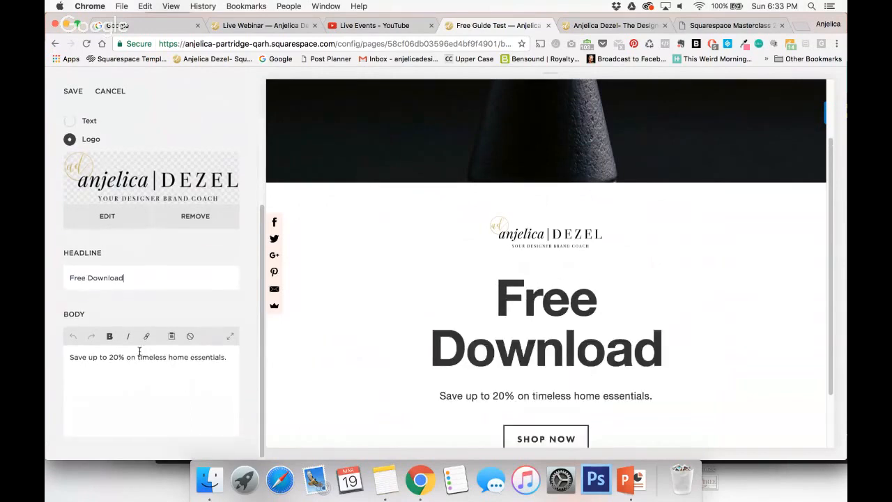
triple_click(139, 358)
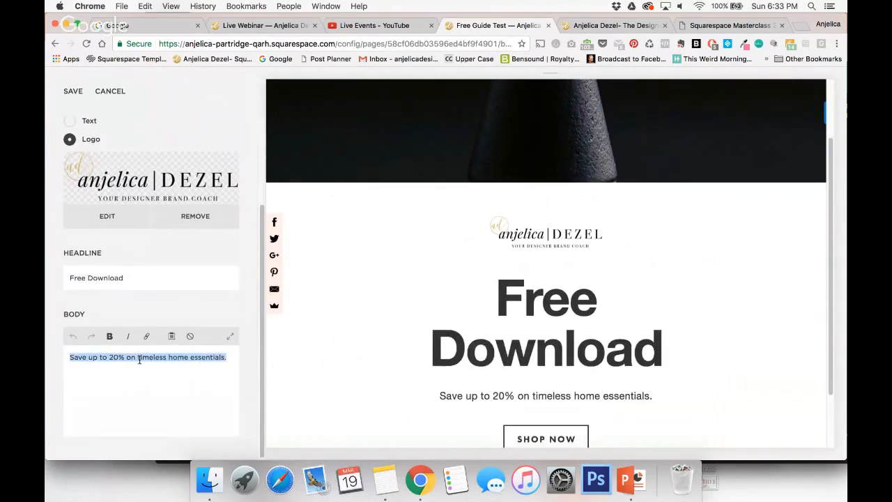
key(BackSpace)
text(-Attri)
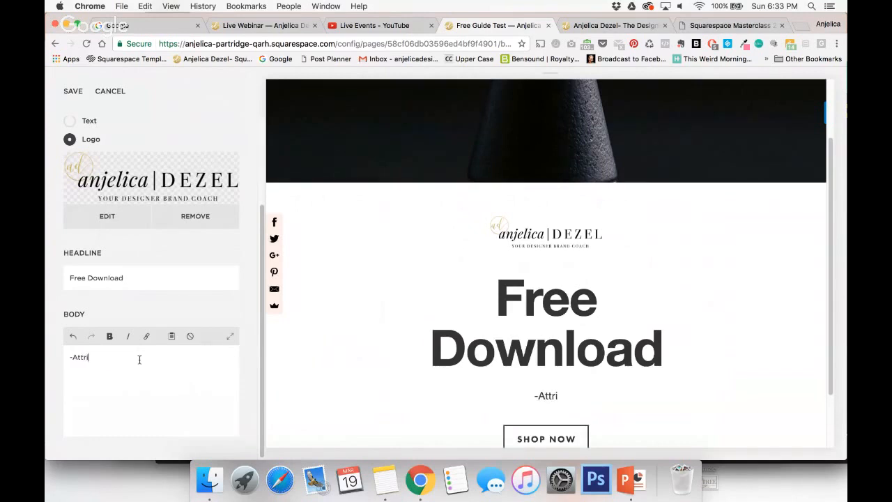
text(bute 2)
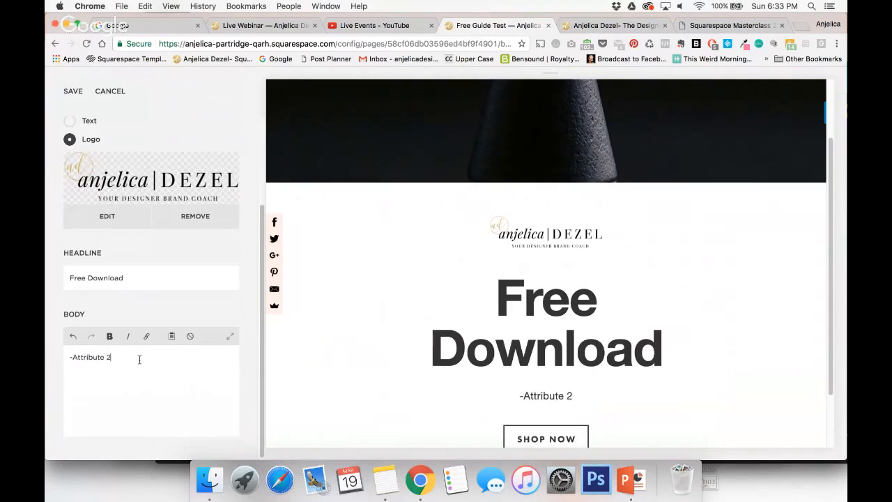
key(BackSpace)
text(1)
Duplicate the "-Attribute 1" line to make three dashed lines in the body text, and save the branding and text changes.
drag(113, 358, 81, 358)
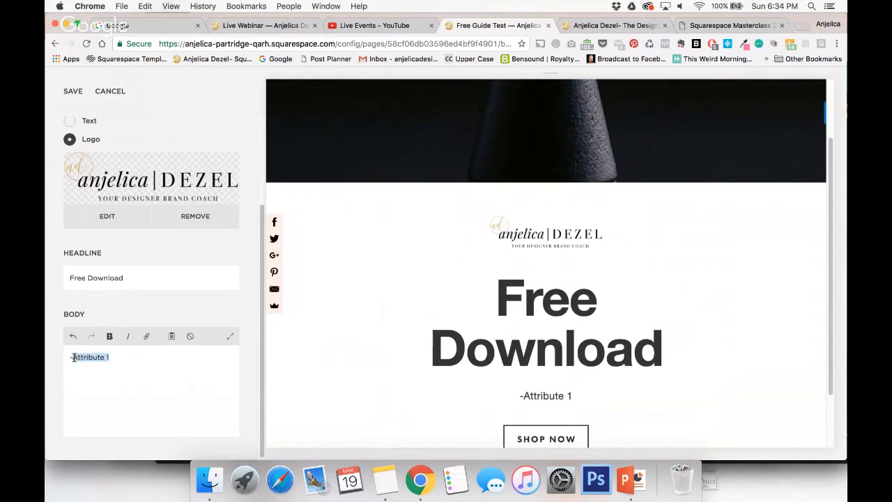
click(119, 359)
key(Return)
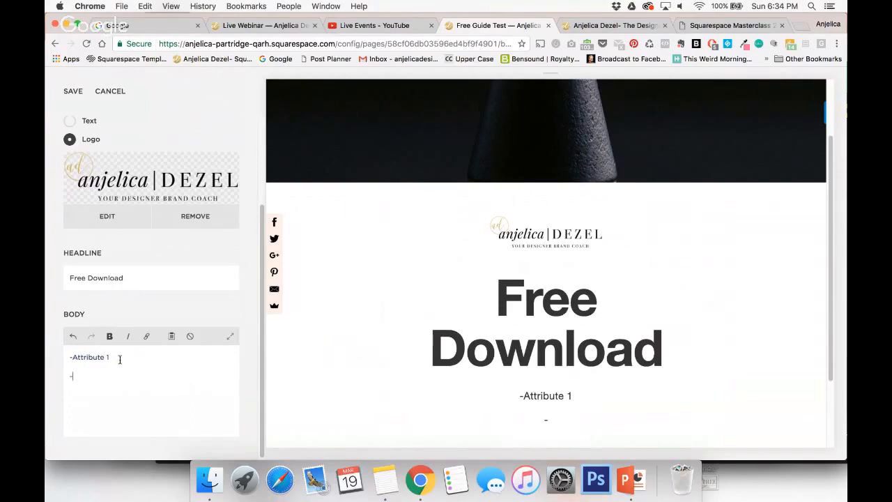
text(-)
text(Attribute 1)
text(Attribute 1)
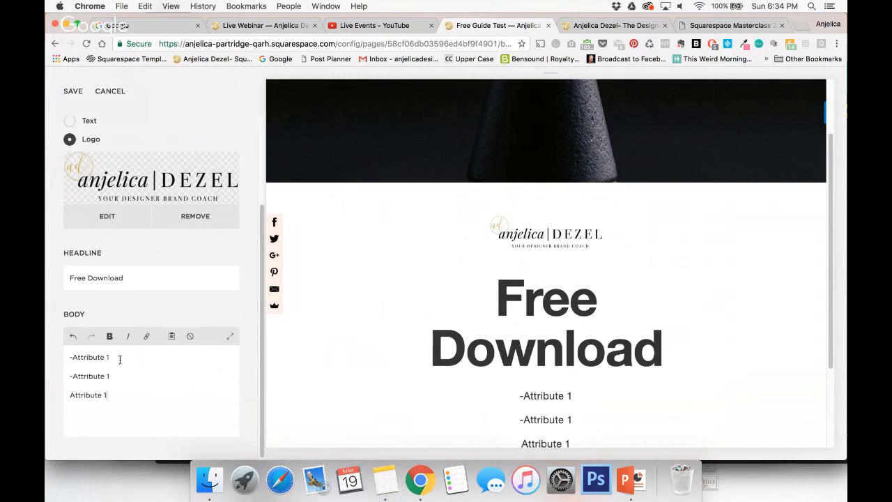
click(69, 395)
text(-)
scroll(686, 266, down, 3)
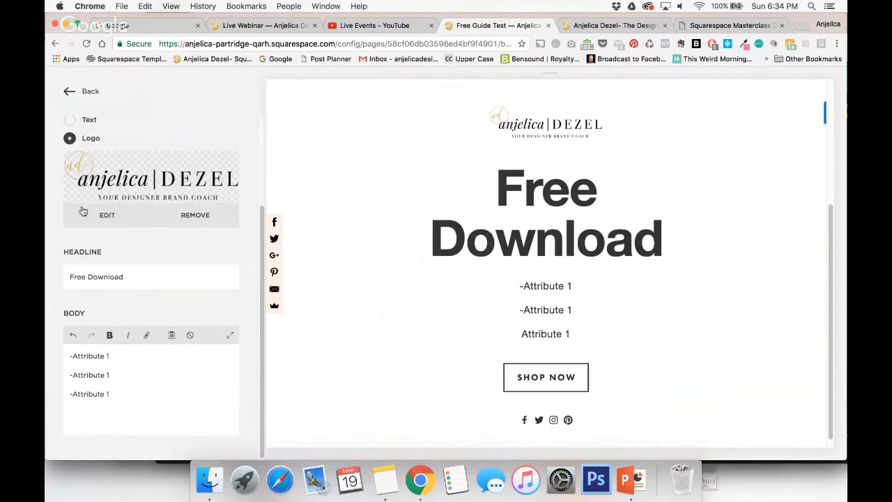
Upload hands-gold-laptop.png as the cover page's media image.
click(67, 91)
scroll(142, 237, down, 2)
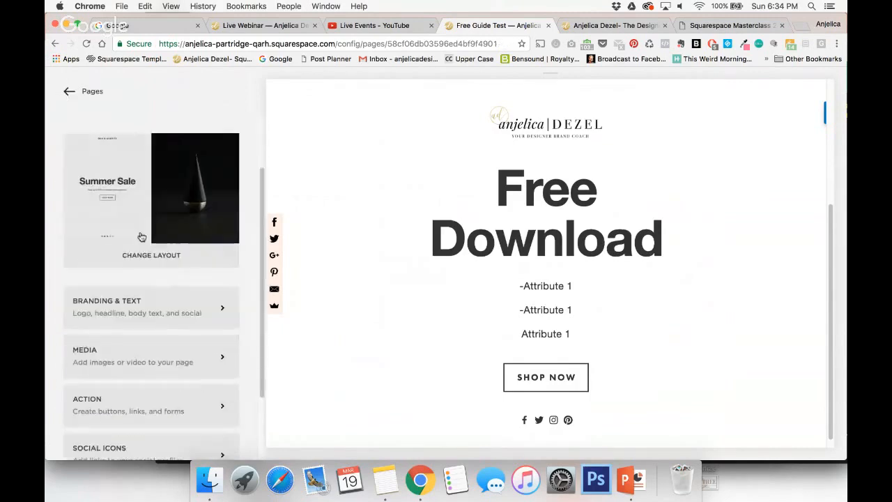
click(128, 352)
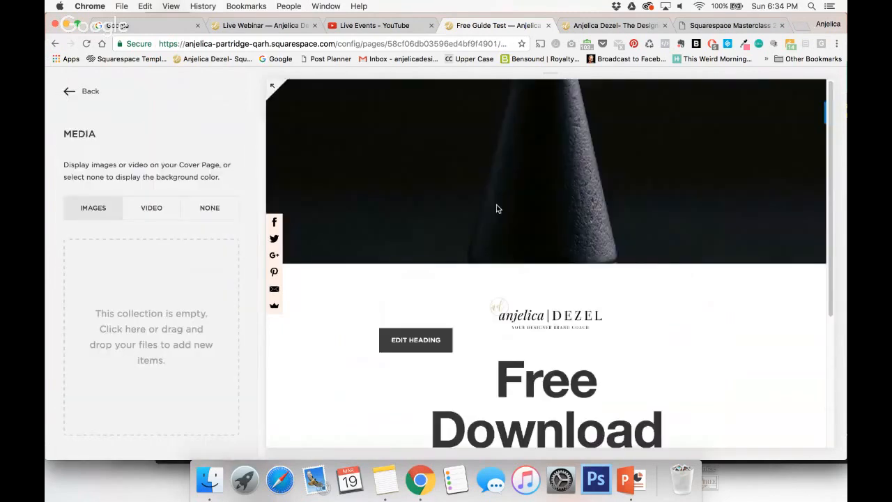
click(159, 334)
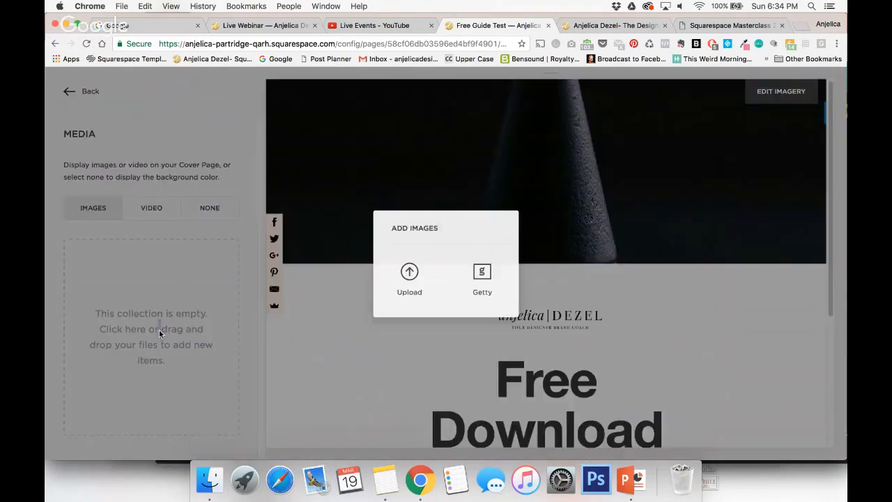
click(413, 278)
scroll(379, 170, down, 8)
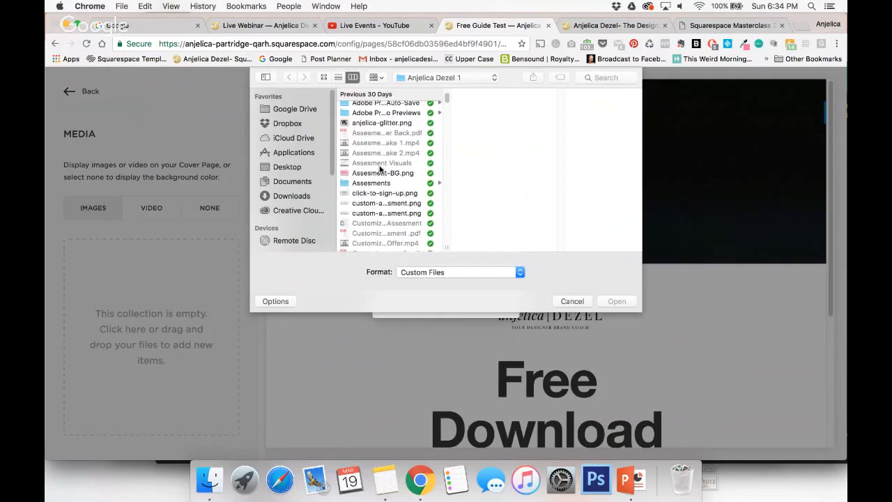
scroll(380, 169, down, 5)
scroll(380, 170, up, 5)
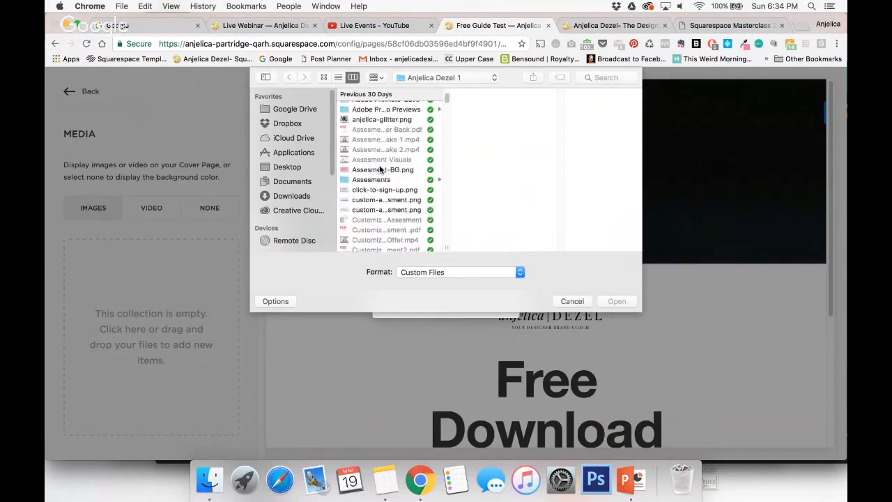
click(378, 120)
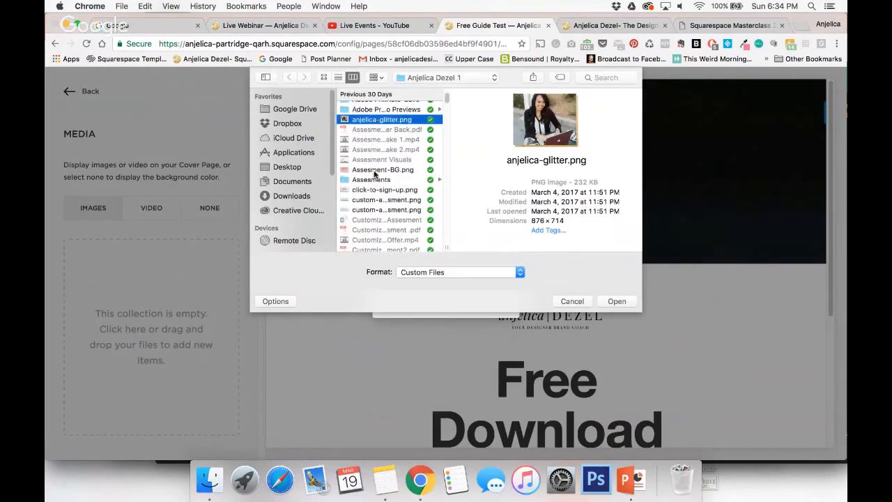
scroll(374, 173, down, 3)
scroll(374, 173, down, 3)
click(371, 199)
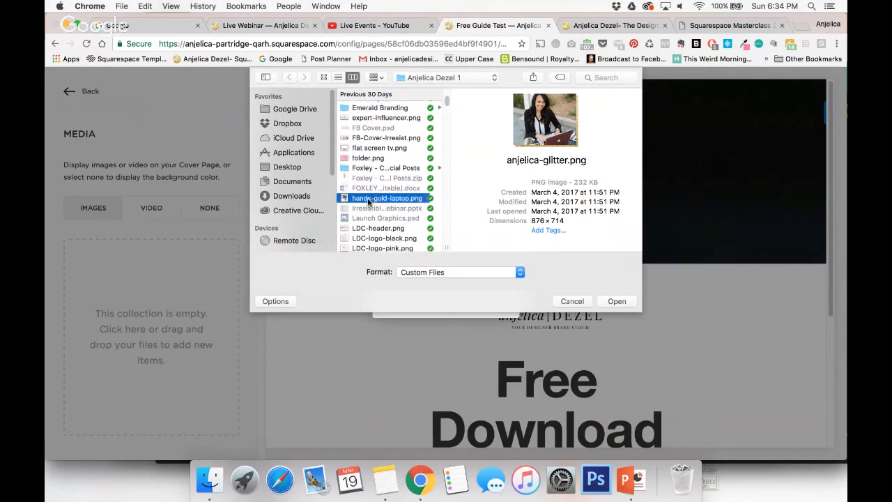
click(617, 301)
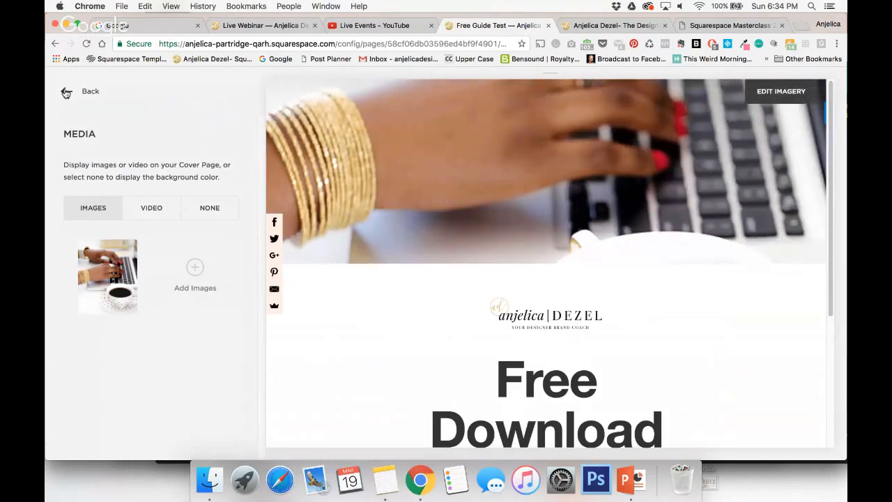
Move the cover image's focal point onto the hand with the gold bracelets and preview the cover page at full size.
mouse_move(120, 265)
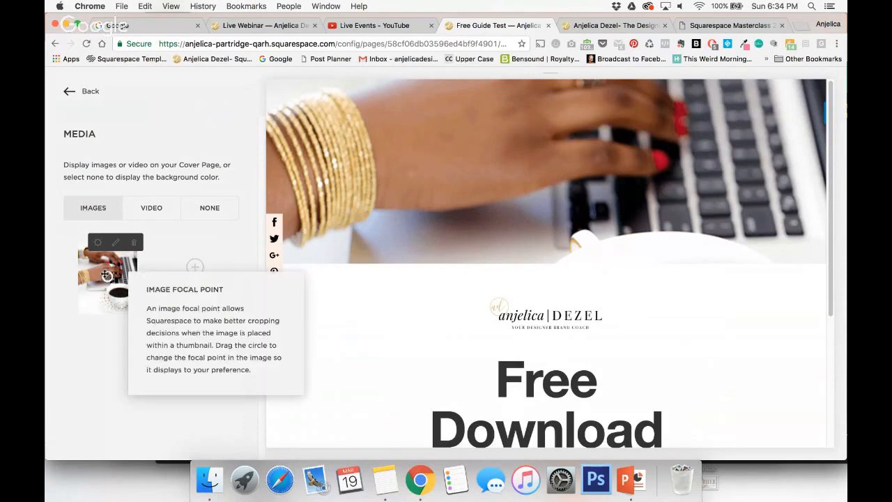
drag(106, 275, 111, 279)
drag(108, 277, 113, 296)
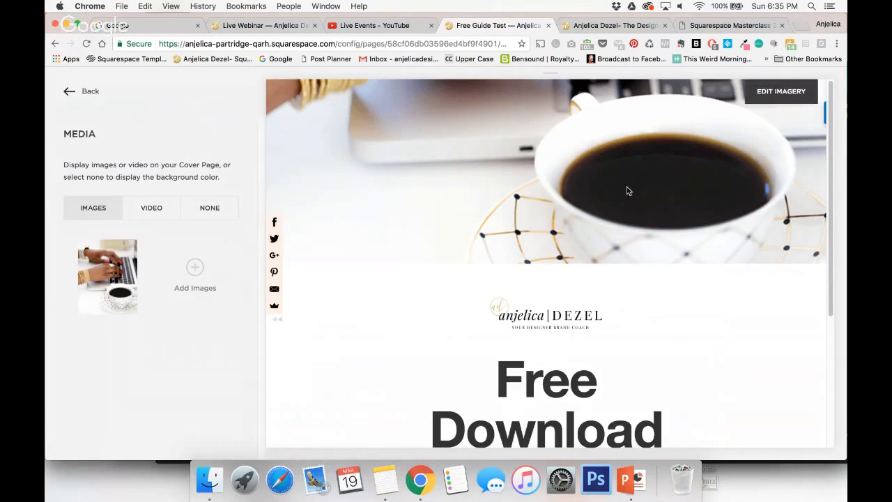
mouse_move(113, 293)
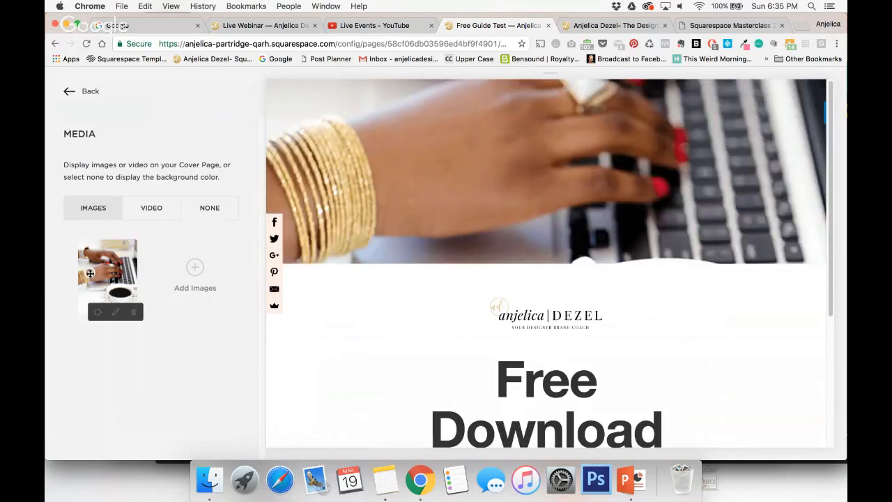
click(69, 94)
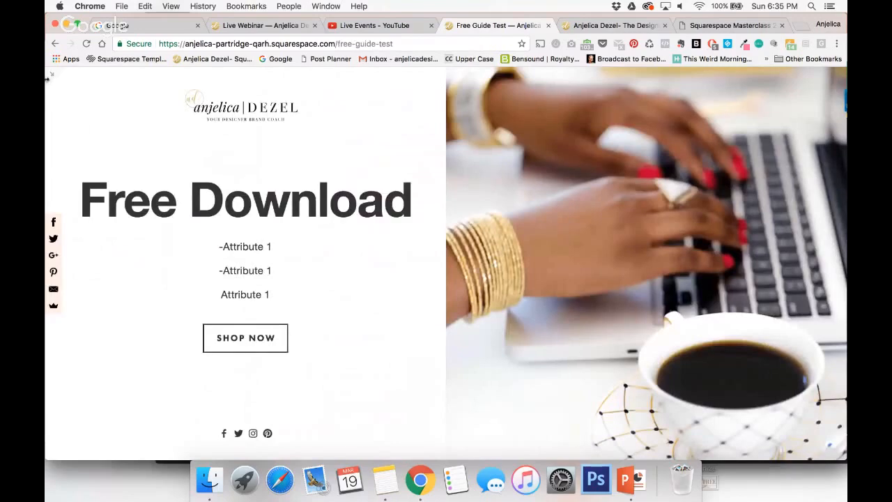
click(51, 74)
Remove the cover page's "Shop Now" action button by clearing its link and label.
scroll(158, 329, down, 5)
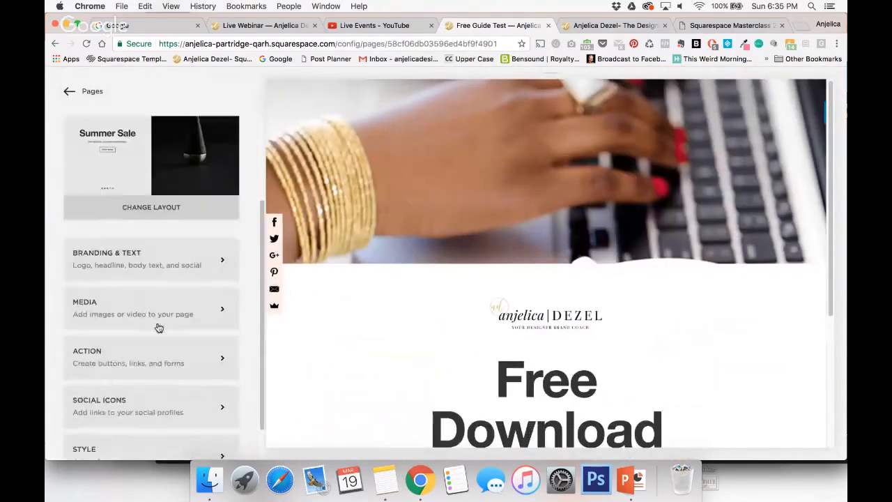
click(158, 323)
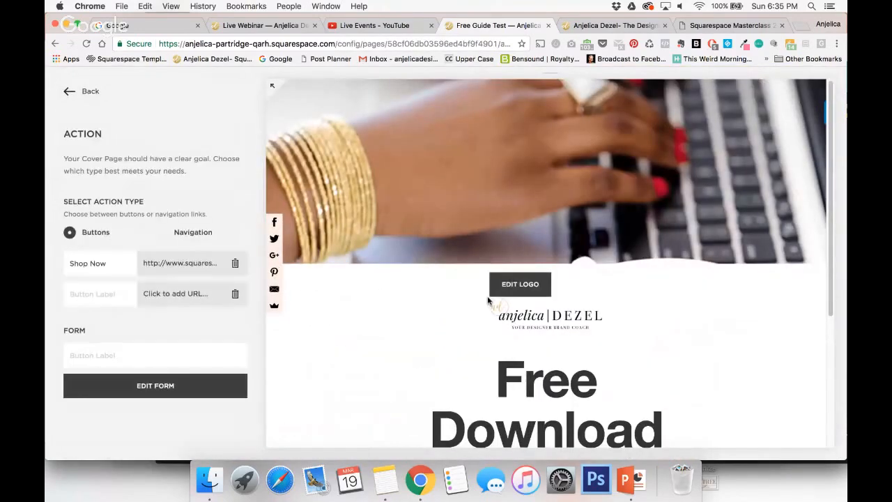
scroll(774, 271, down, 5)
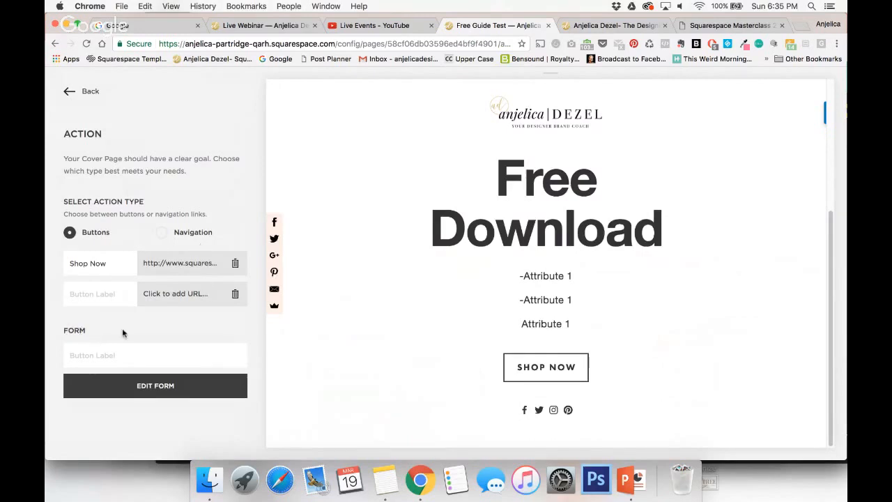
click(235, 264)
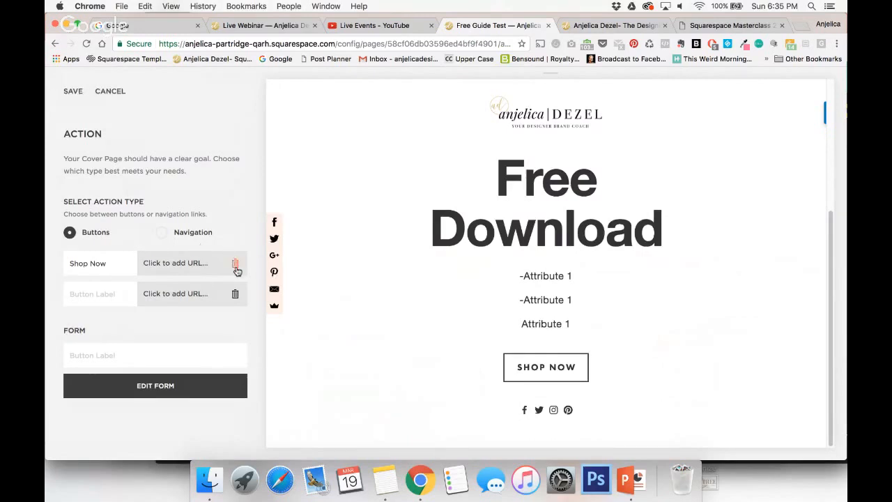
double_click(99, 264)
triple_click(100, 264)
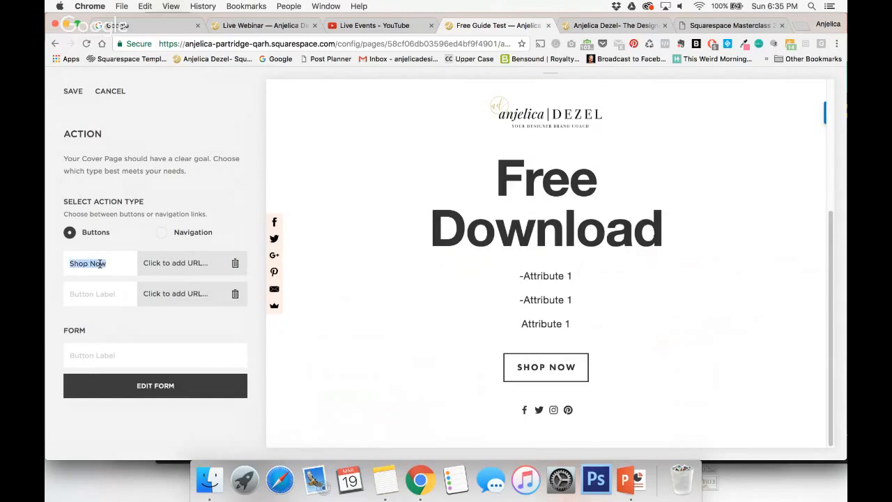
key(BackSpace)
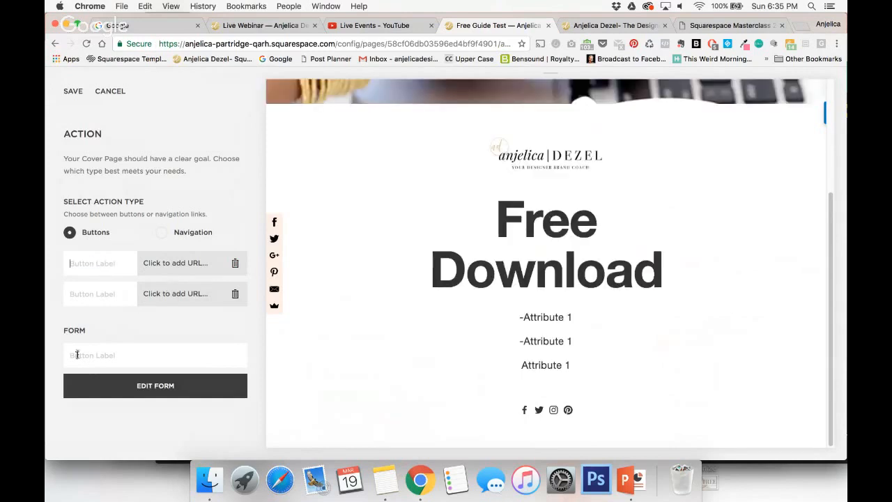
Add a form button to the cover page labelled "Sign Up Today".
text(Sign Up To)
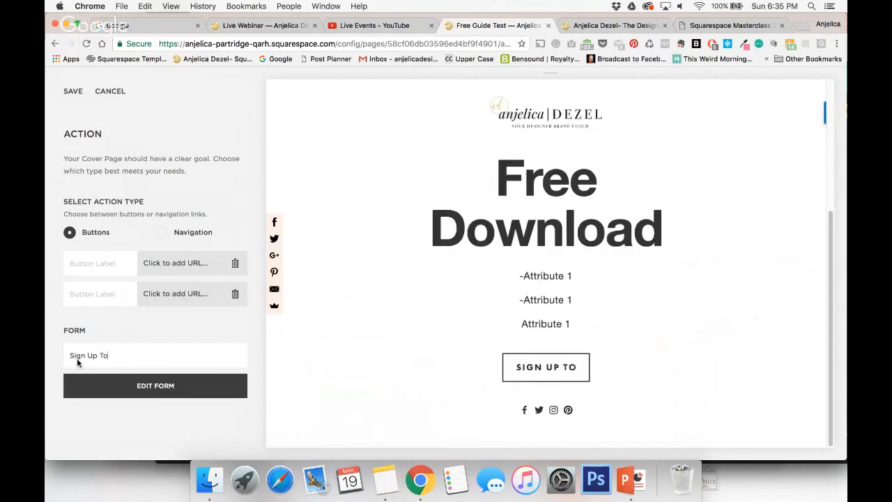
text(day)
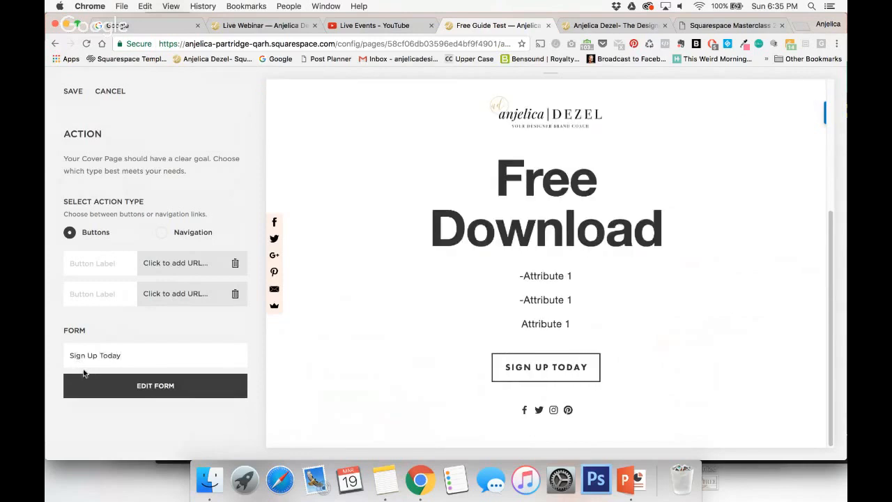
Remove the Subject and Message fields from the sign-up form and name the form "Free Download".
click(155, 386)
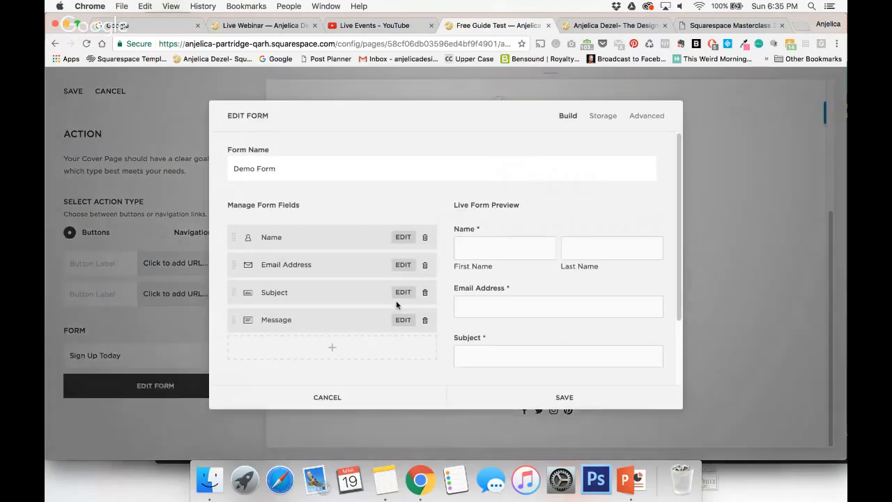
click(425, 292)
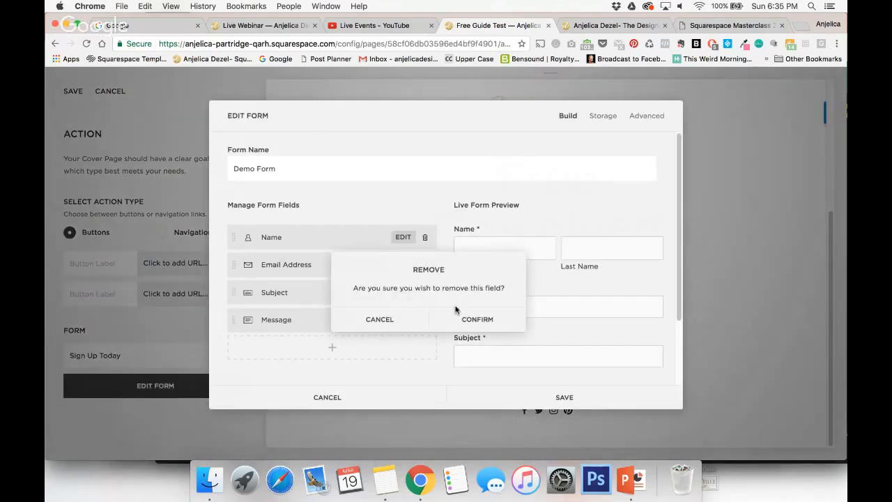
click(478, 320)
click(425, 292)
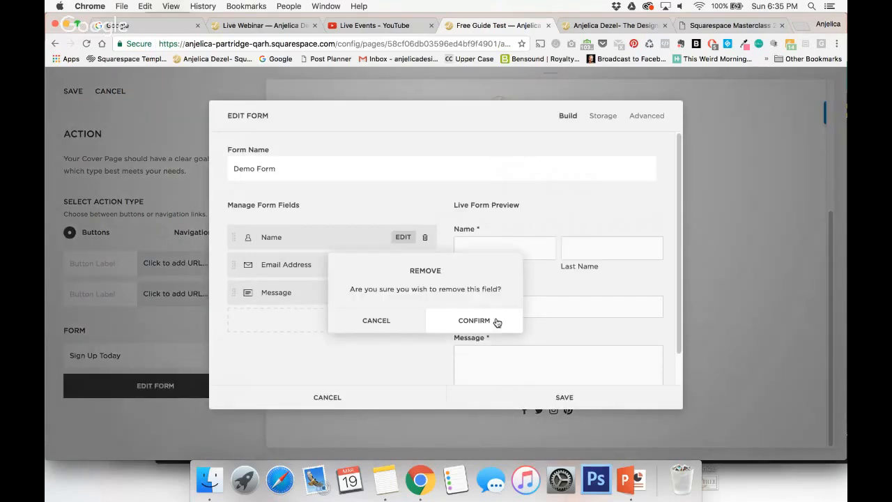
click(494, 320)
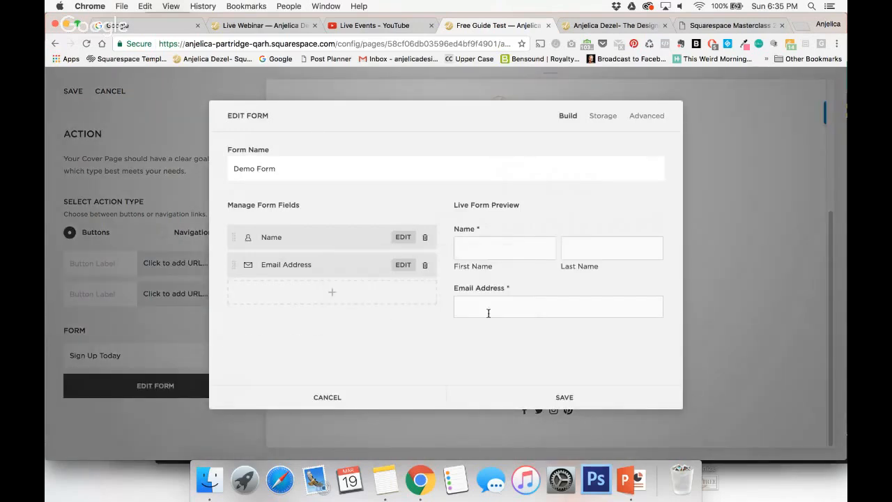
triple_click(261, 166)
text(Free Download)
Connect the form's storage to the Anjelica Design Co. MailChimp account and choose the Luxe Brand Training list.
click(605, 116)
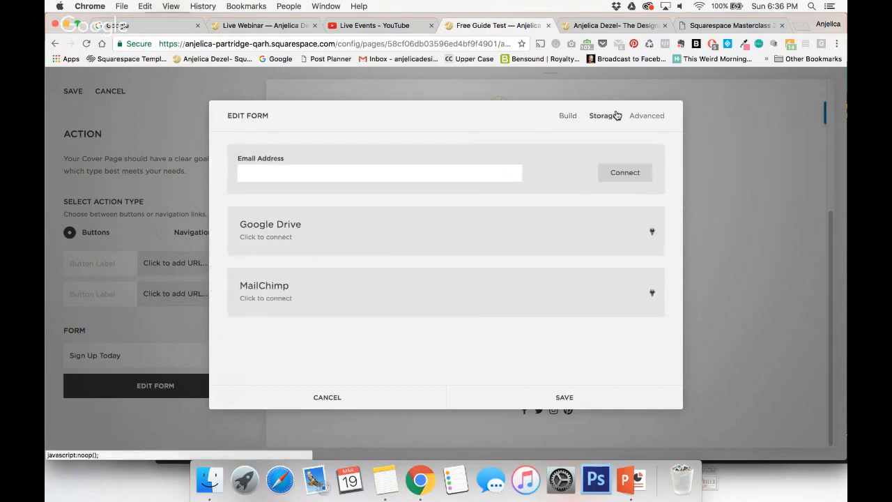
click(604, 299)
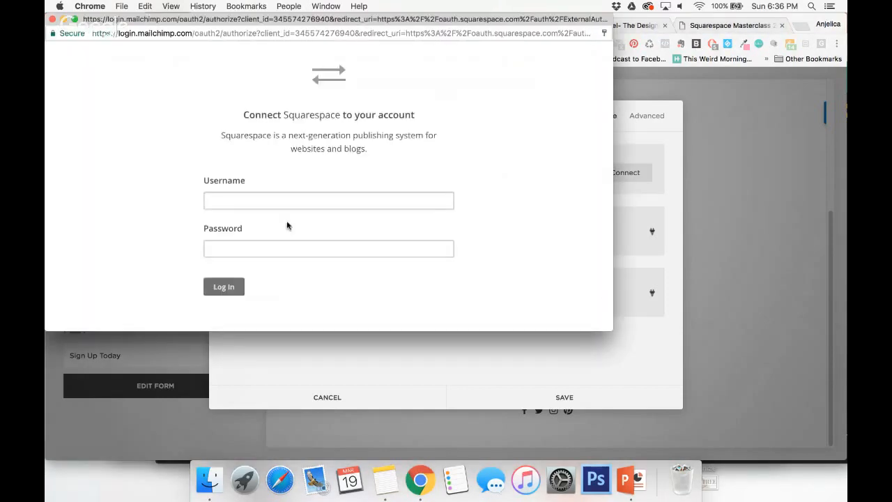
click(234, 286)
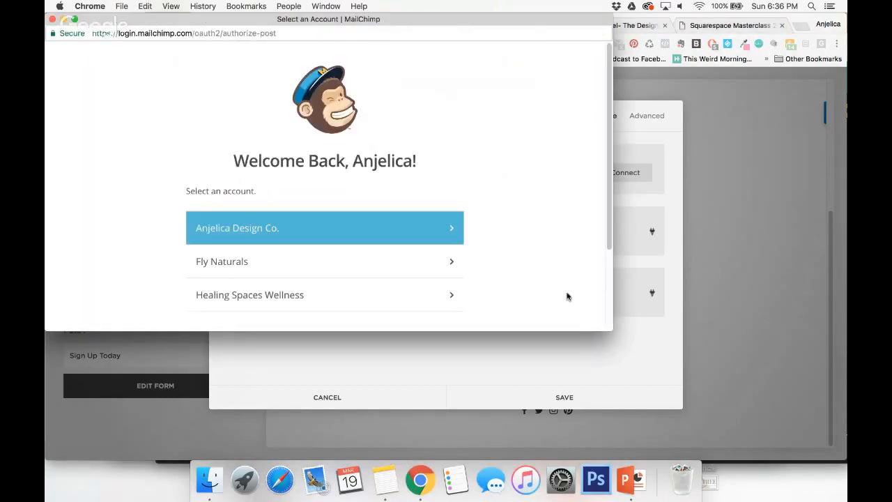
click(417, 235)
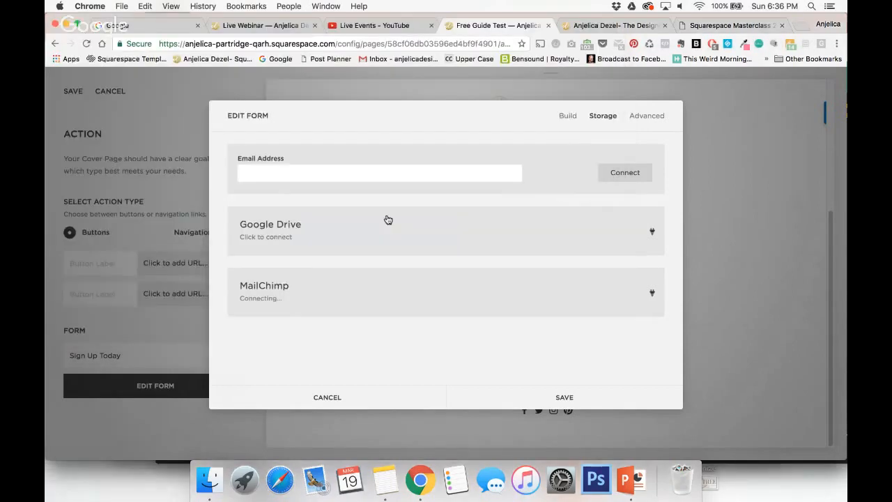
click(542, 296)
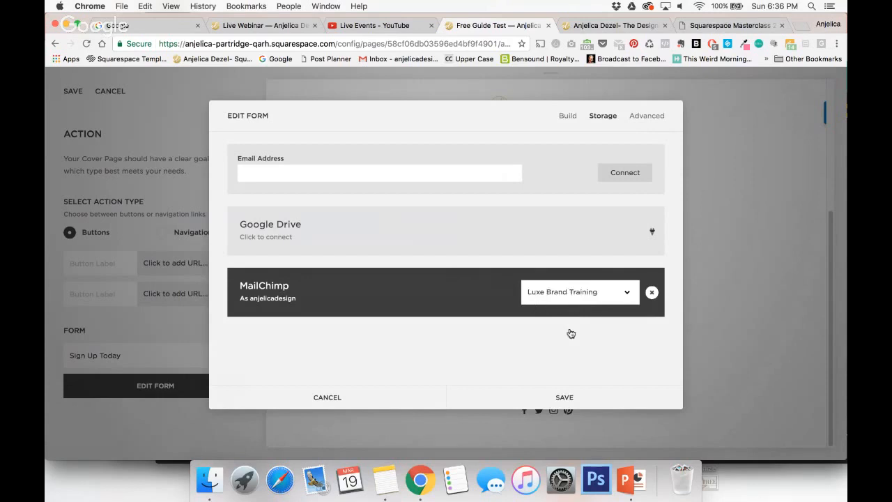
Set the form's submit button label to "Send It To Me!", save the form and close its preview.
click(655, 117)
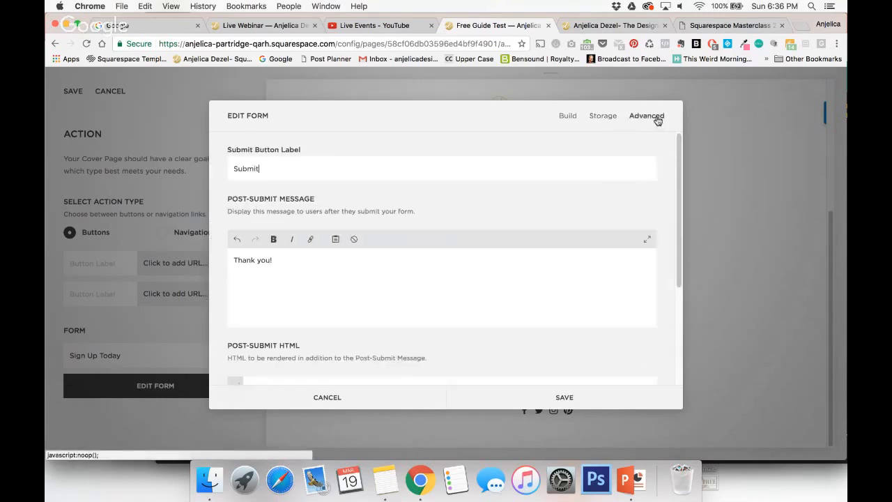
double_click(249, 167)
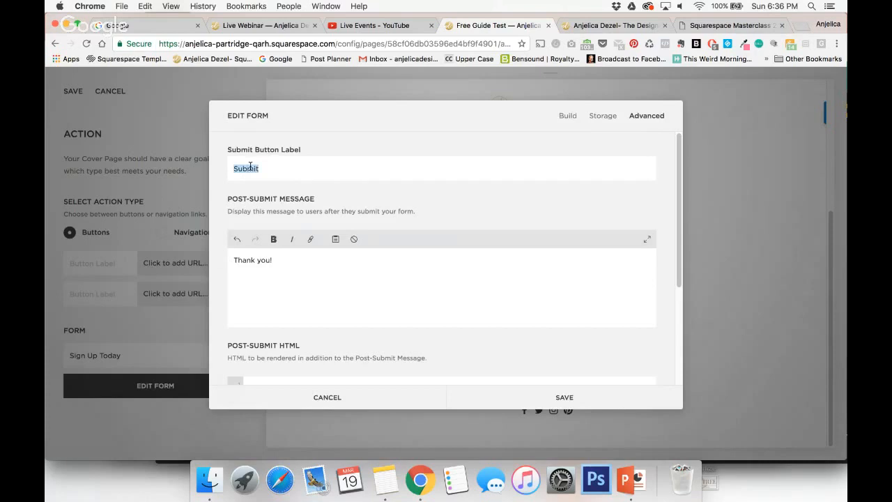
text(Send It To Me!)
scroll(360, 249, down, 3)
scroll(360, 249, up, 3)
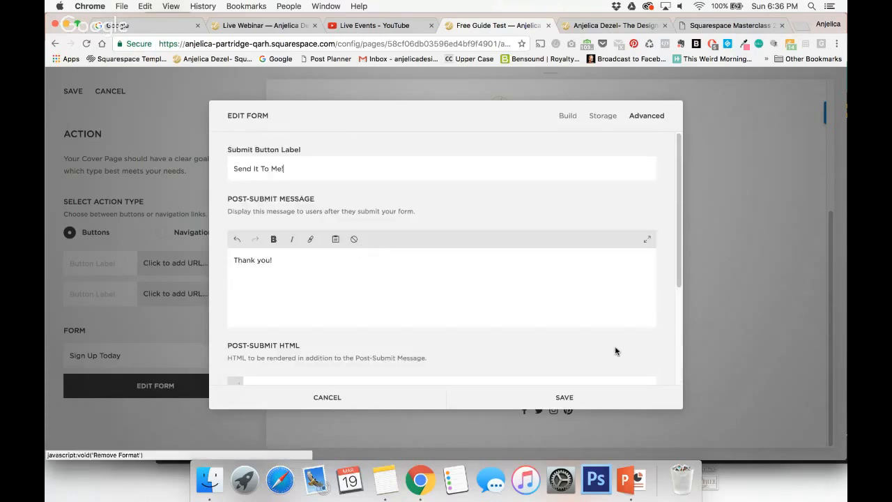
click(563, 396)
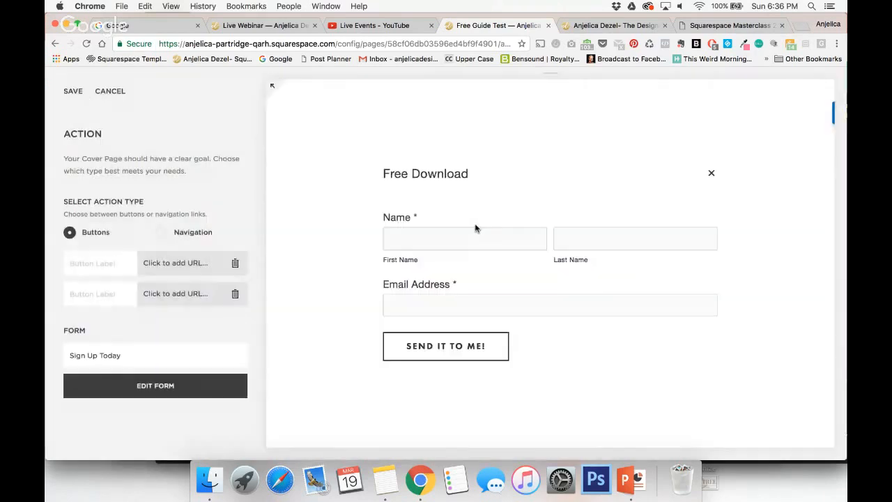
click(712, 175)
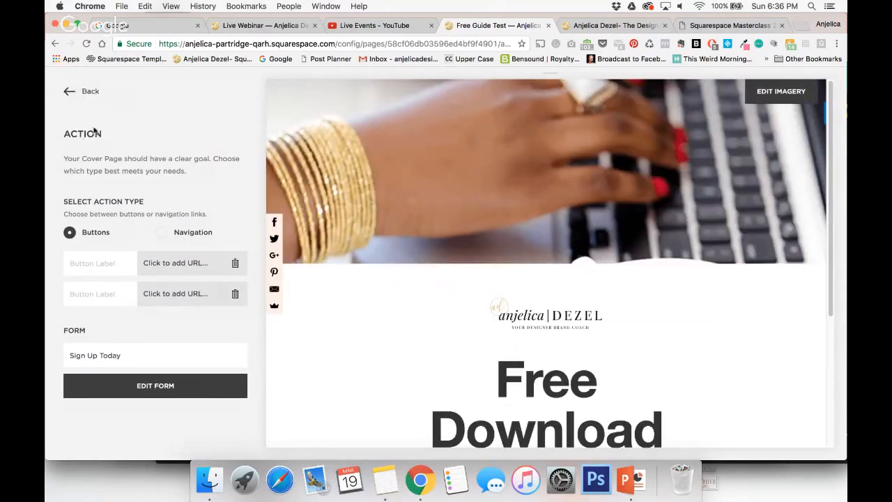
Open the cover page's style settings and set the content placement to Right.
click(69, 92)
scroll(119, 237, down, 3)
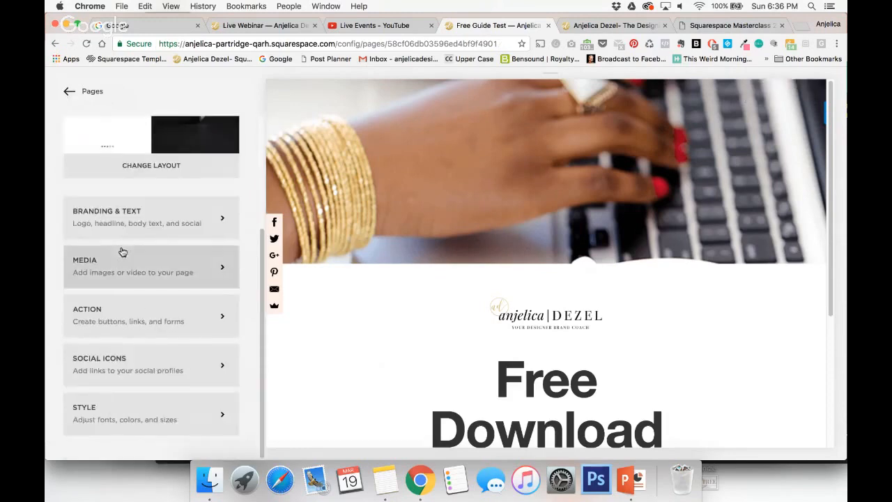
click(128, 426)
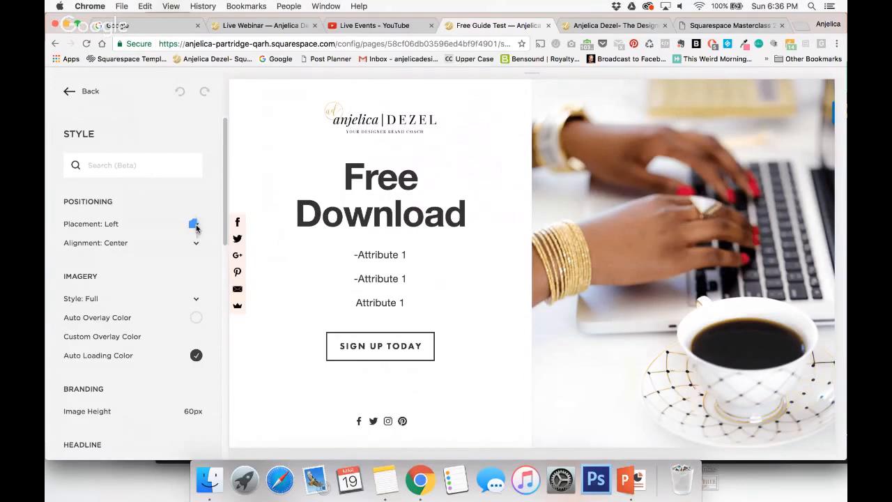
click(173, 237)
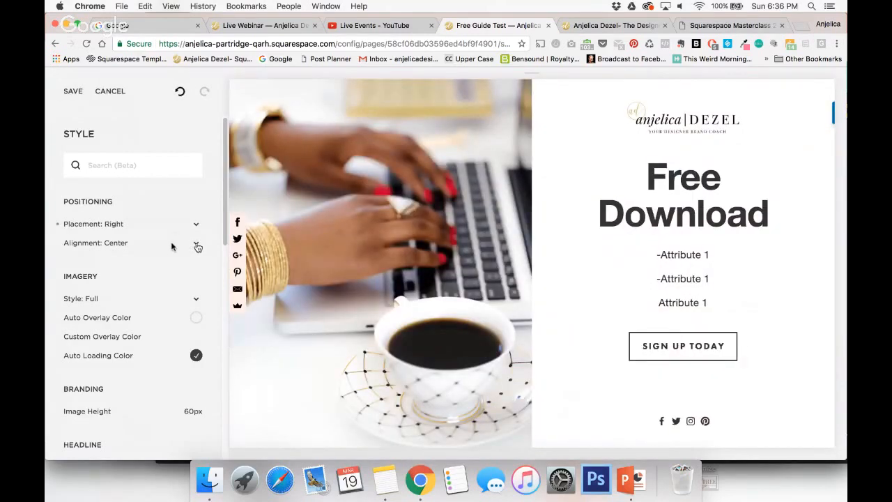
Try Right alignment for the content and the Grid imagery style, restoring Center alignment and the Full style.
click(173, 254)
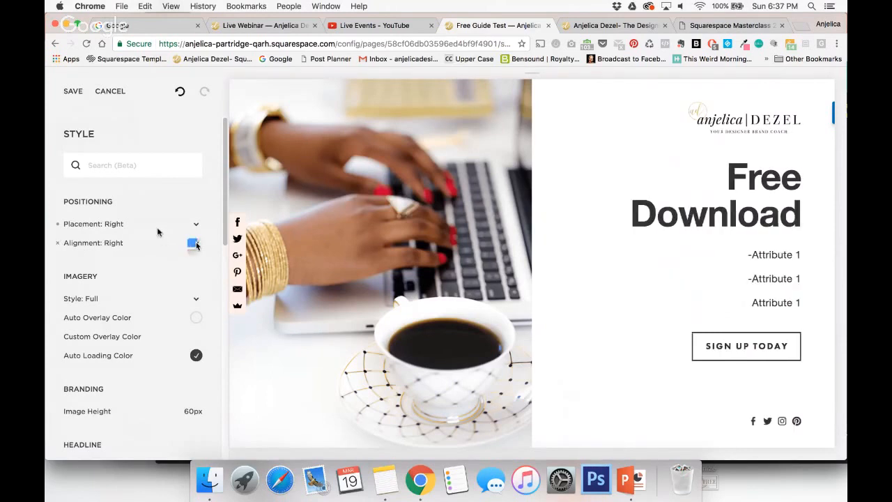
click(158, 232)
scroll(132, 258, down, 3)
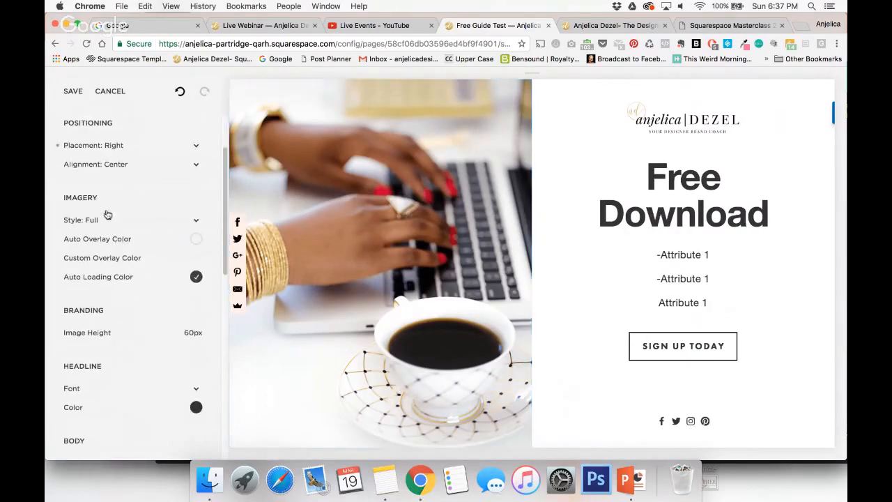
click(174, 233)
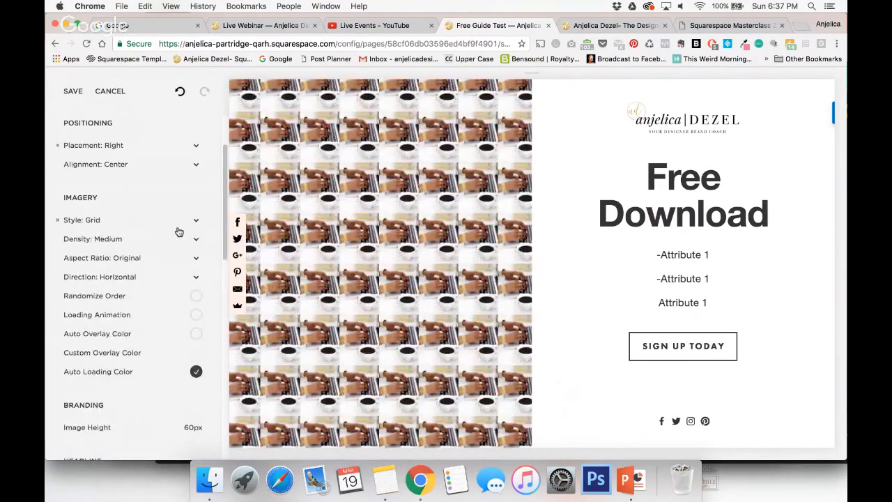
click(180, 216)
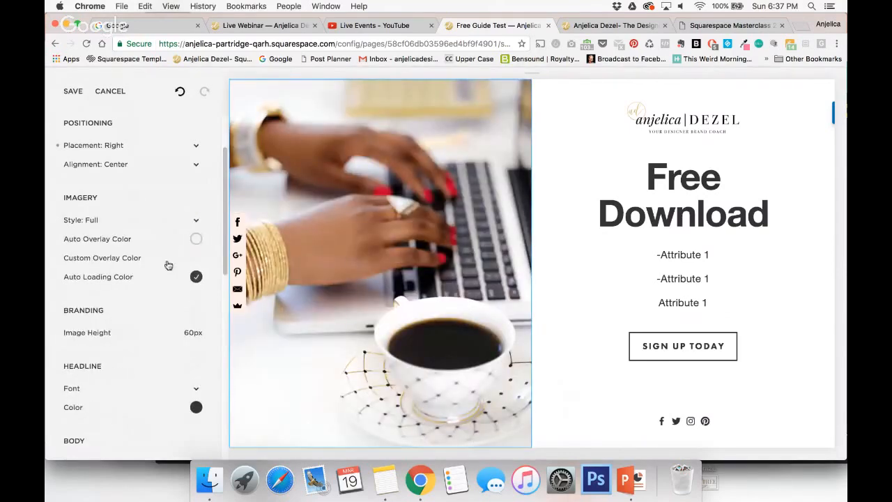
Switch the cover image's Auto Overlay Color on and back off.
scroll(142, 250, down, 1)
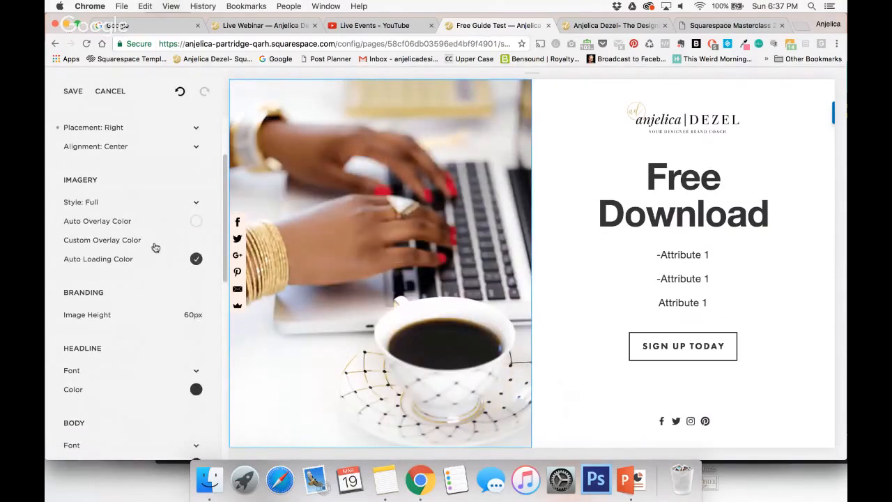
click(196, 224)
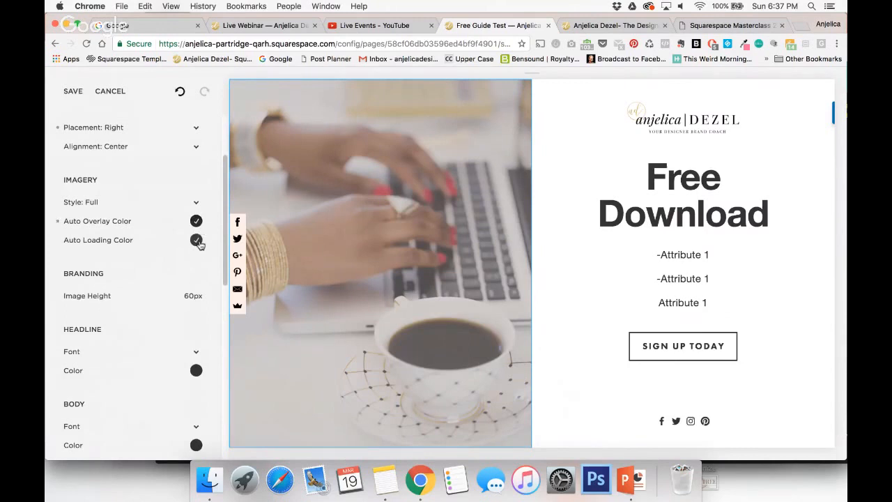
click(196, 223)
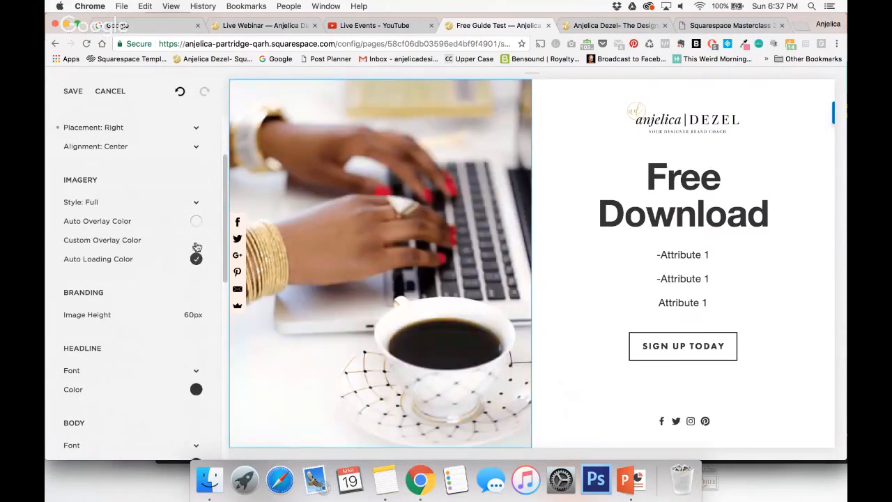
Try a dark grey custom overlay, hsla(0, 0%, 25%, 0.28), on the cover image and return its opacity to zero.
click(197, 240)
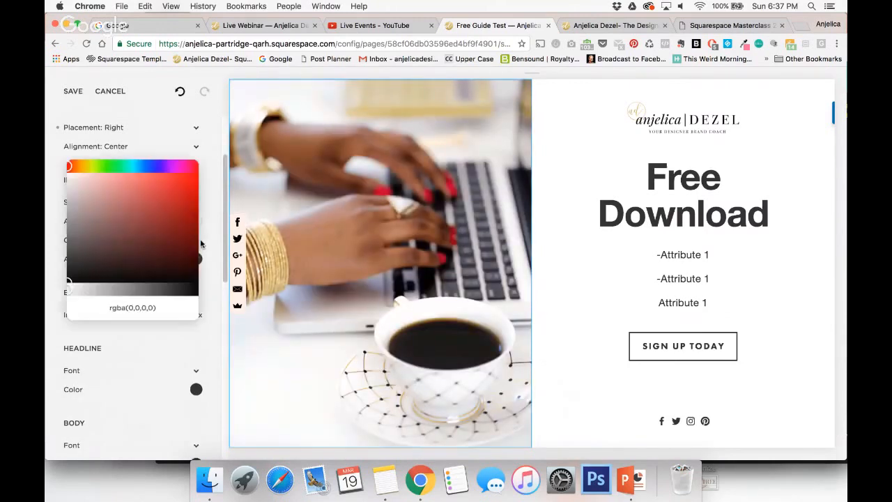
drag(115, 256, 46, 256)
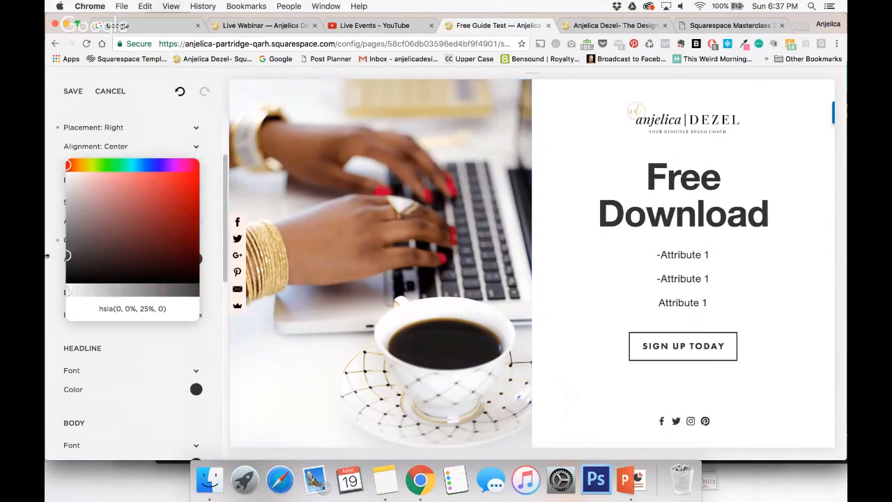
drag(68, 292, 103, 298)
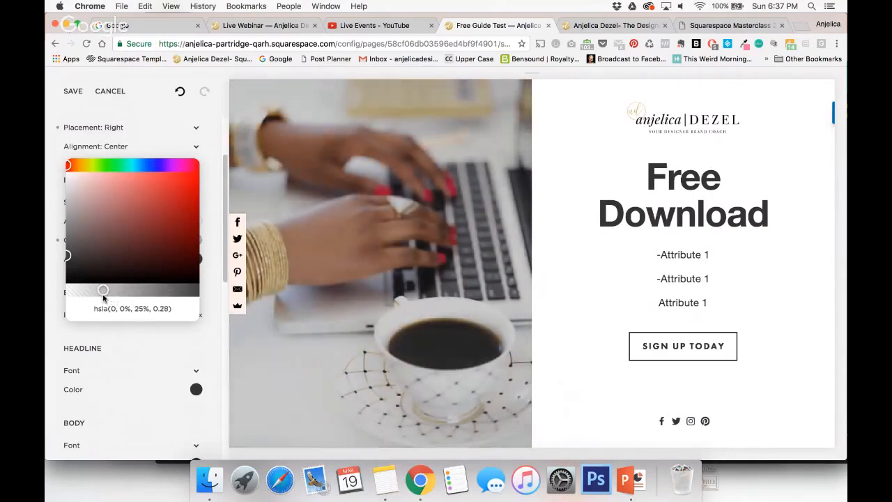
click(50, 300)
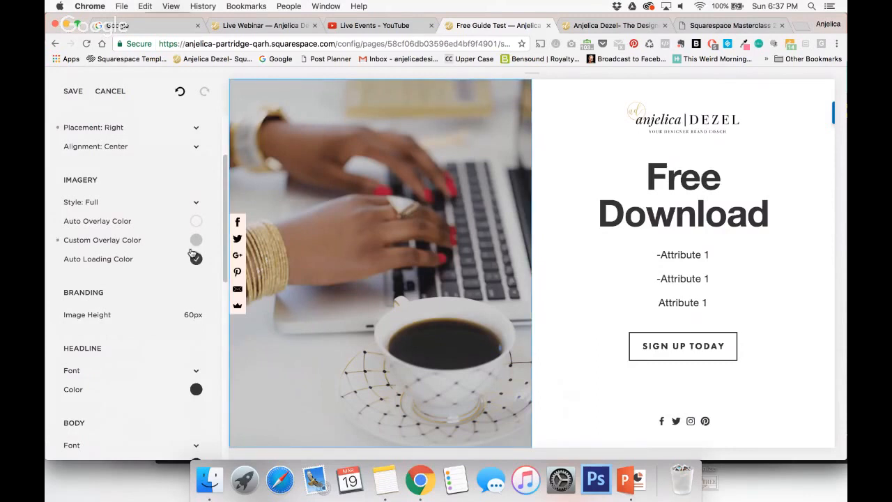
click(195, 240)
drag(102, 293, 55, 295)
click(47, 296)
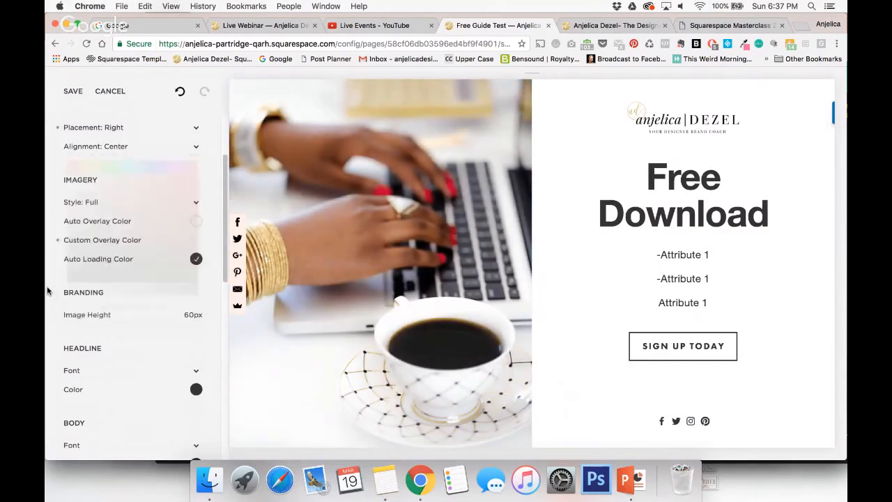
Set the branding logo's image height to 61px.
scroll(93, 314, down, 2)
mouse_move(90, 259)
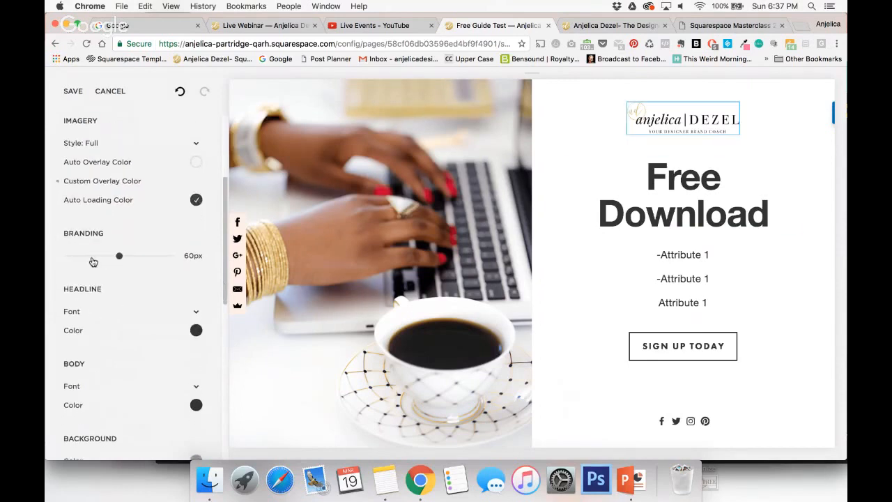
drag(118, 256, 117, 256)
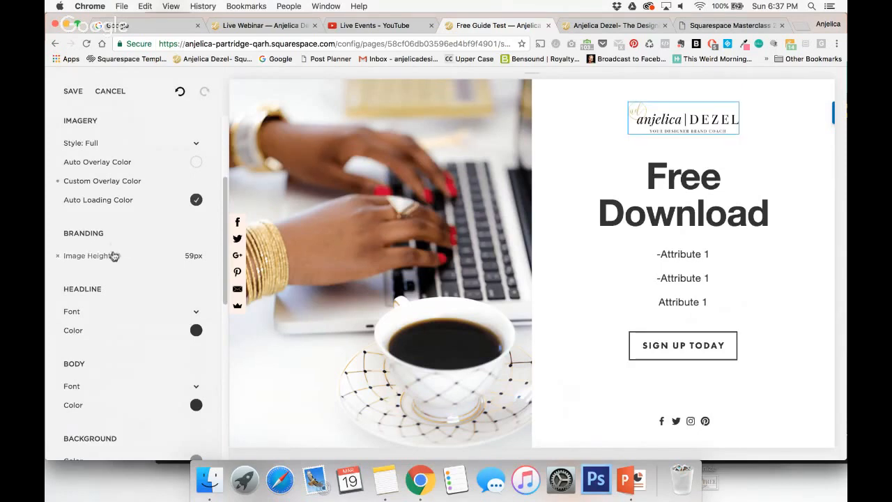
mouse_move(117, 256)
mouse_down()
mouse_move(161, 269)
mouse_move(120, 256)
mouse_up()
Change the headline font to LTC Bodoni 175 and set its text transform to uppercase.
scroll(128, 315, down, 3)
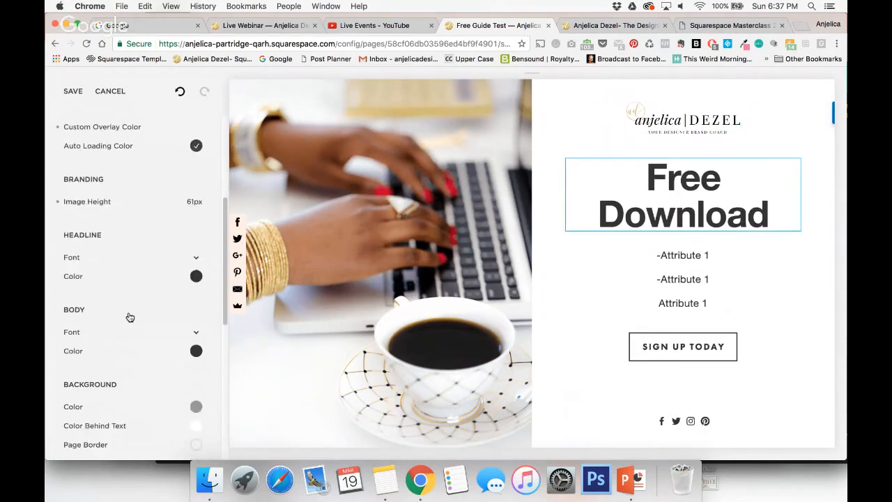
click(196, 257)
click(195, 201)
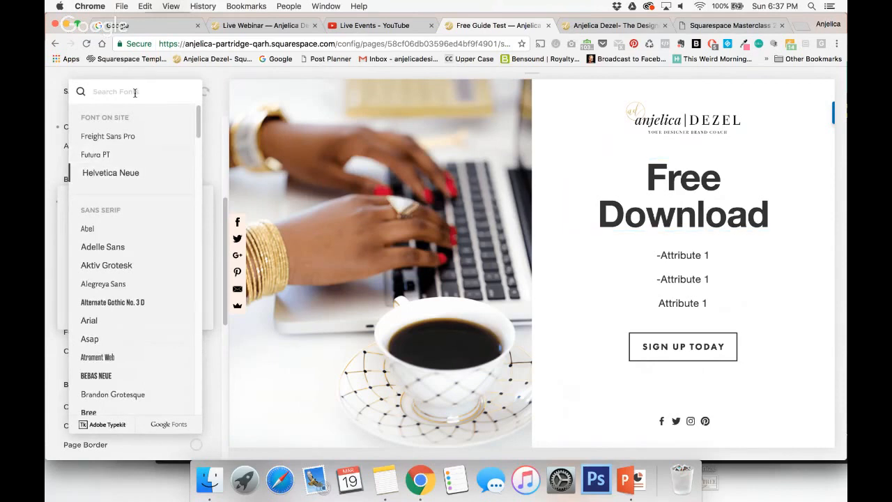
text(bodoni)
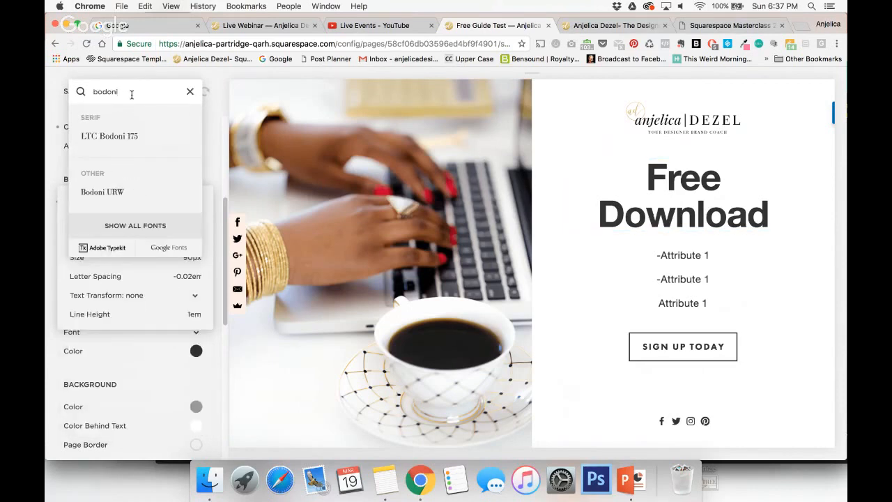
click(104, 136)
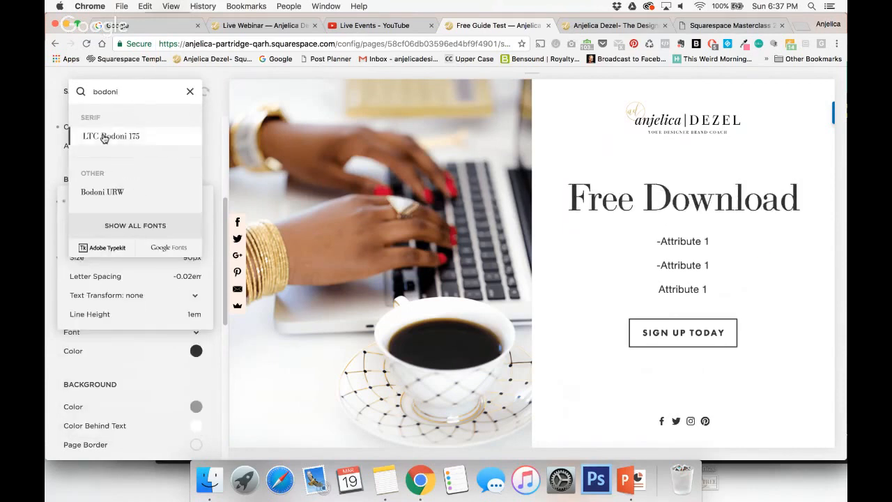
click(154, 317)
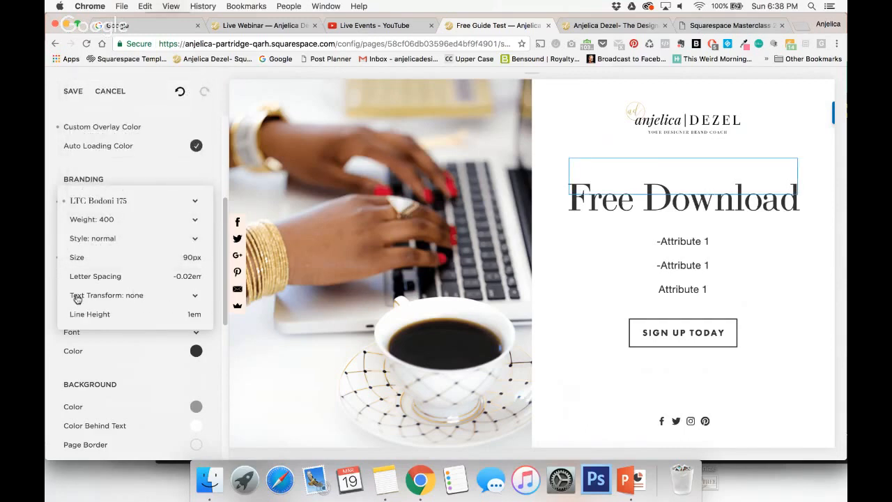
click(145, 308)
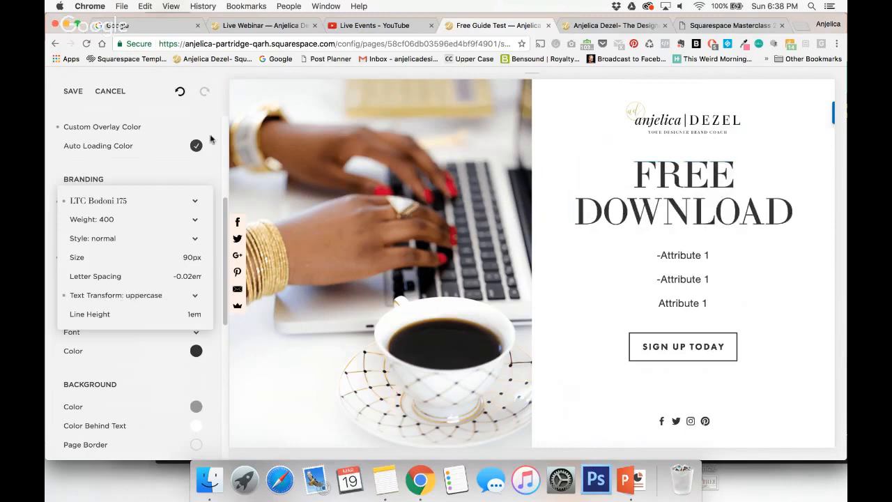
click(139, 177)
Set the headline color to pure black, hsl(0, 0%, 0%).
scroll(160, 243, down, 2)
click(196, 237)
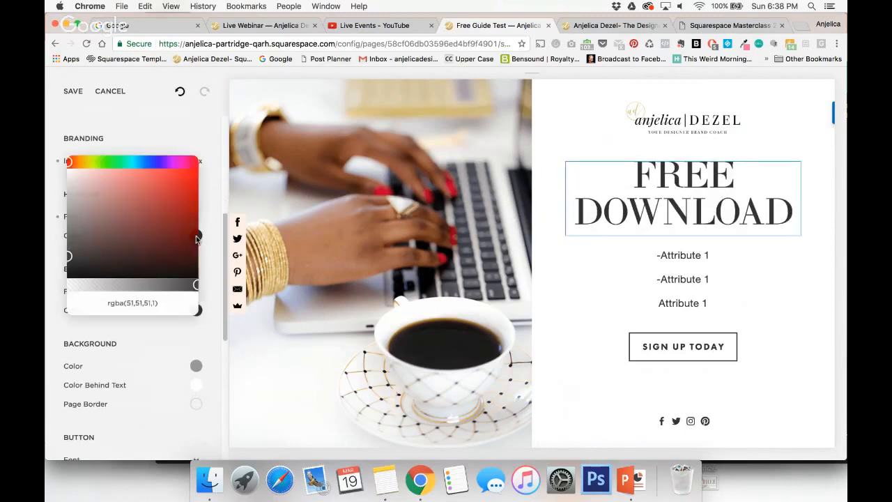
drag(68, 256, 54, 293)
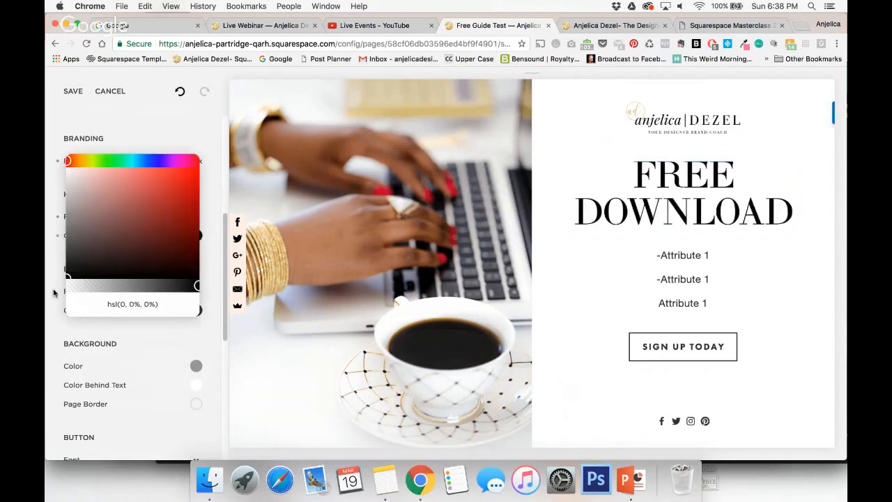
click(54, 320)
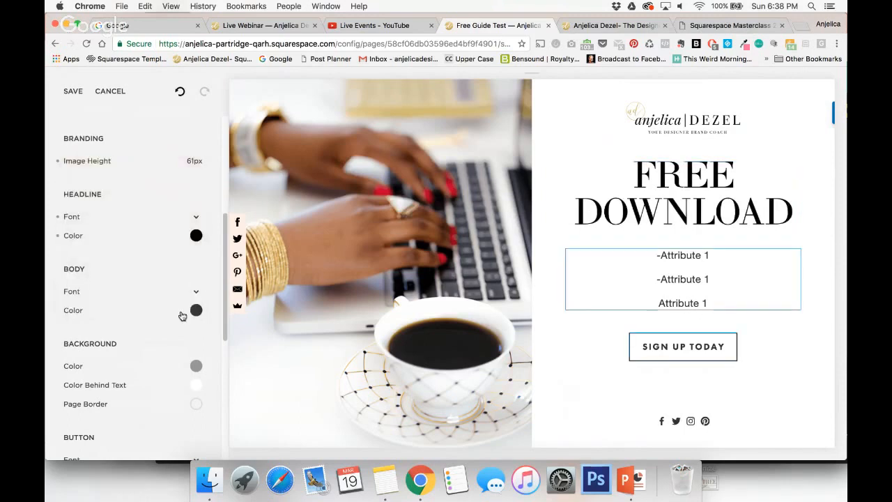
Change the body text font to Playfair Display.
scroll(182, 314, down, 1)
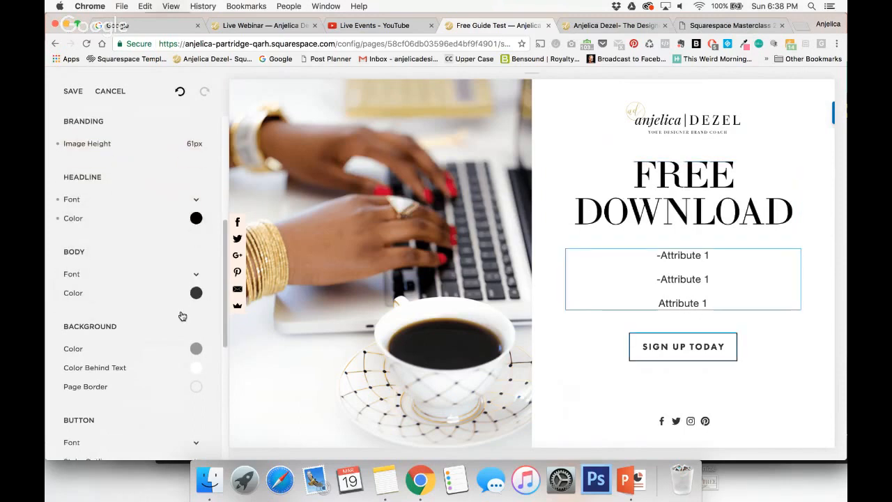
click(194, 271)
click(194, 213)
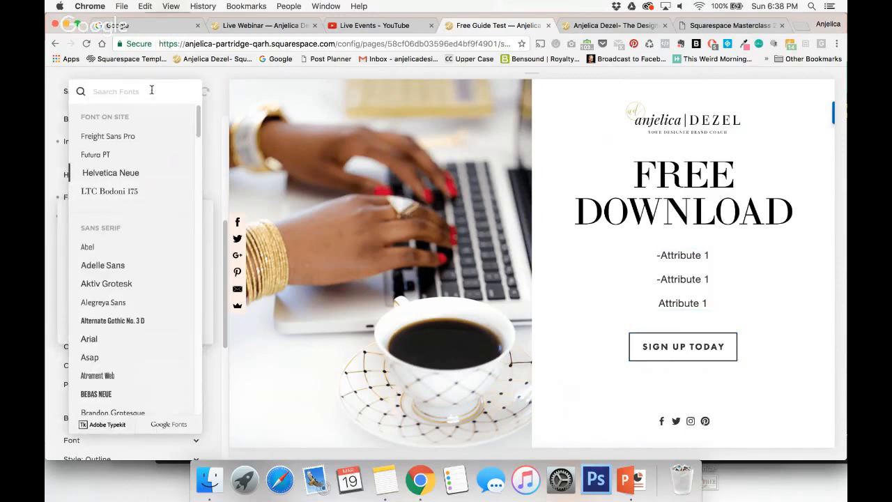
text(playf)
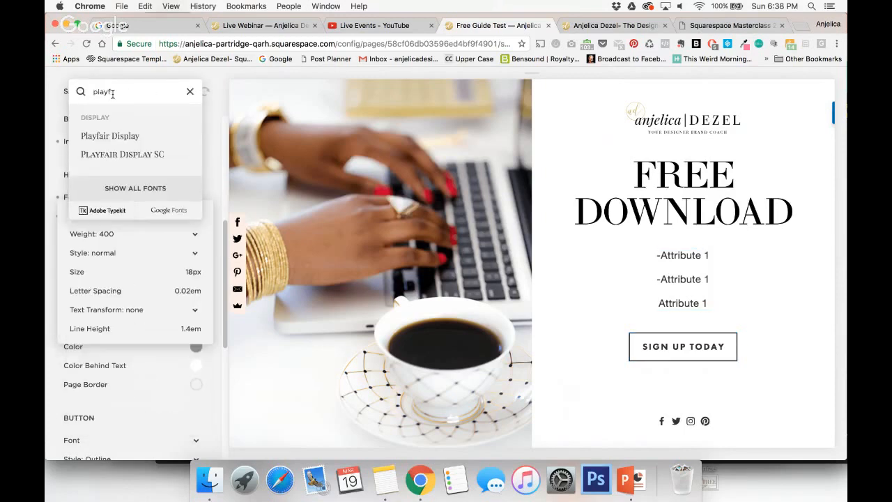
click(104, 135)
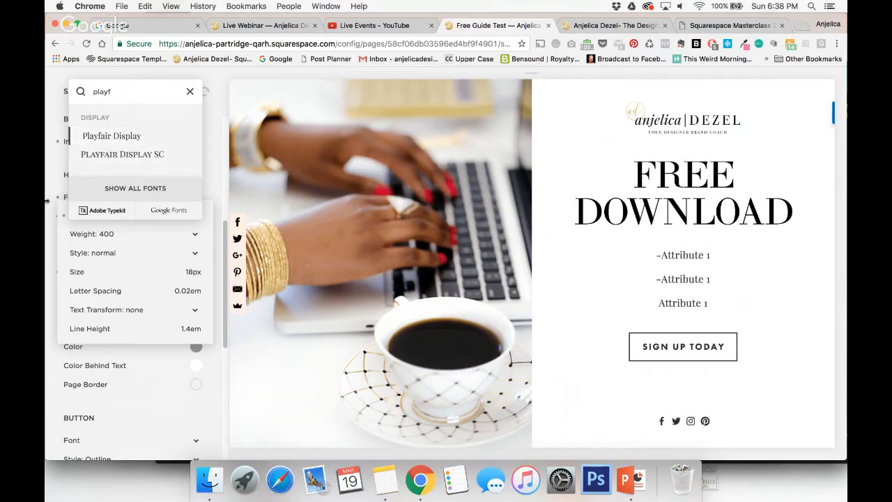
click(55, 246)
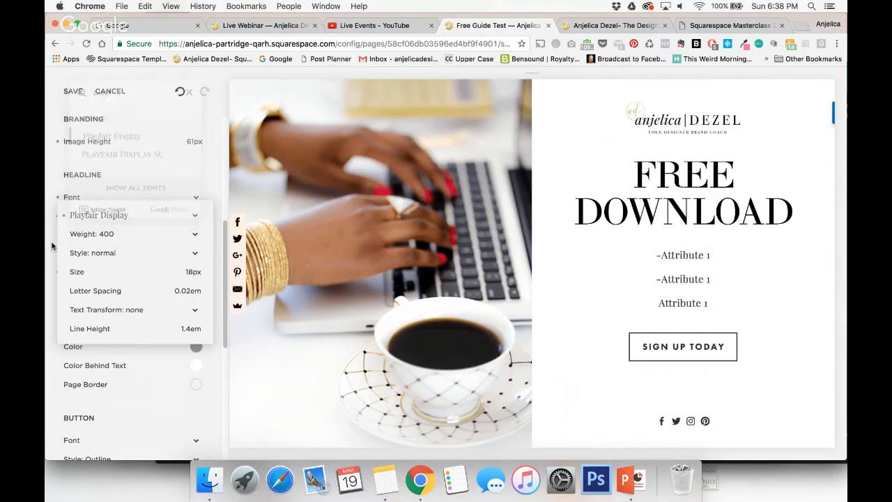
click(47, 348)
Set the body text color to pure black, hsl(0, 0%, 0%).
click(165, 297)
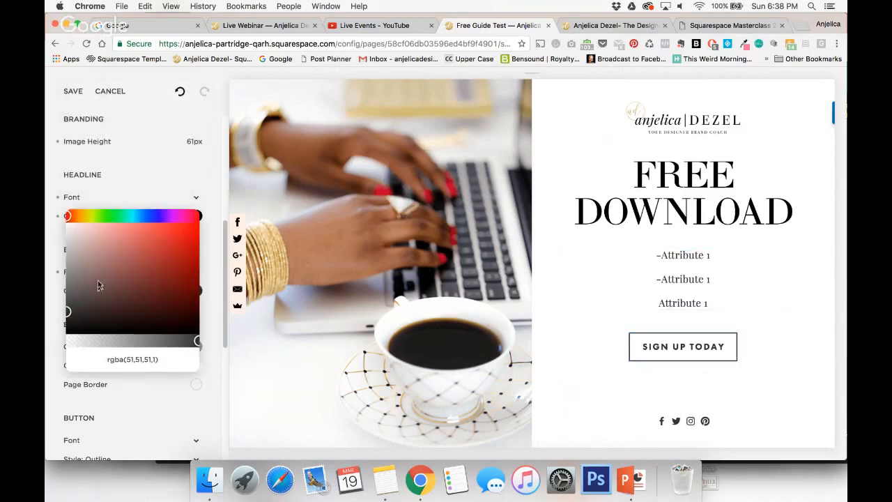
drag(66, 313, 64, 344)
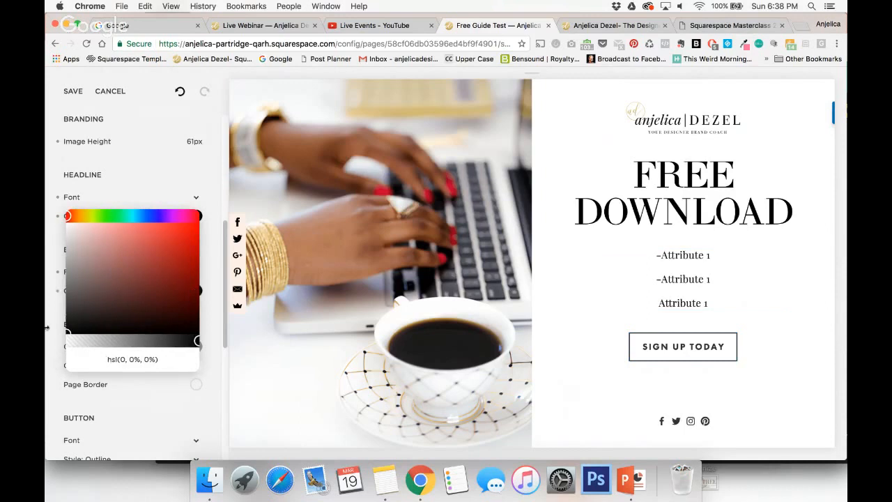
click(53, 332)
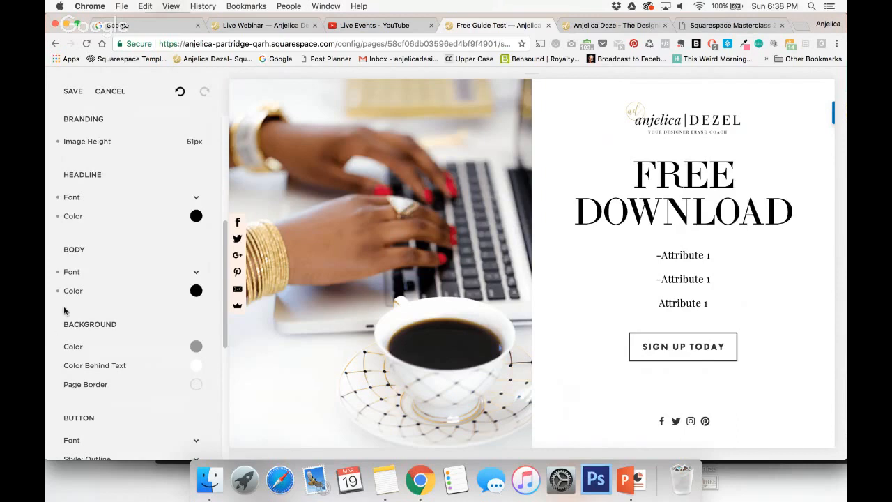
Change the button style from the cover page's style settings to Solid.
scroll(164, 364, down, 2)
scroll(164, 365, down, 3)
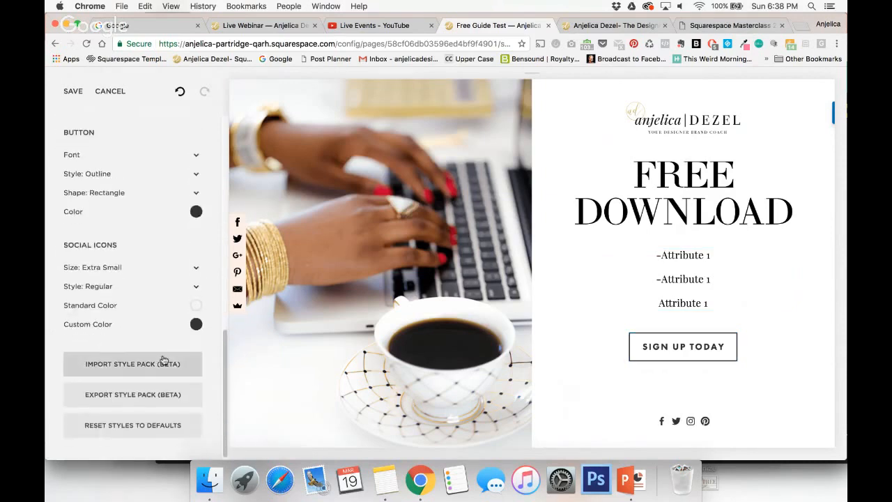
scroll(166, 362, up, 2)
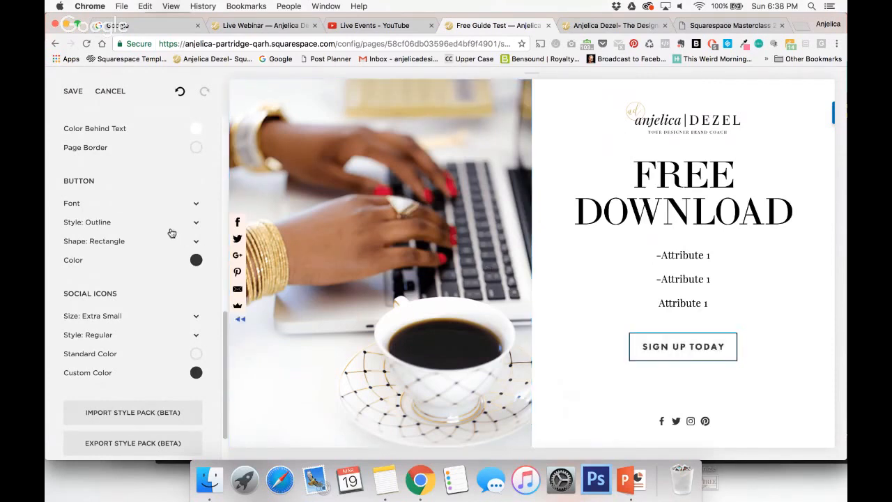
click(193, 223)
click(173, 210)
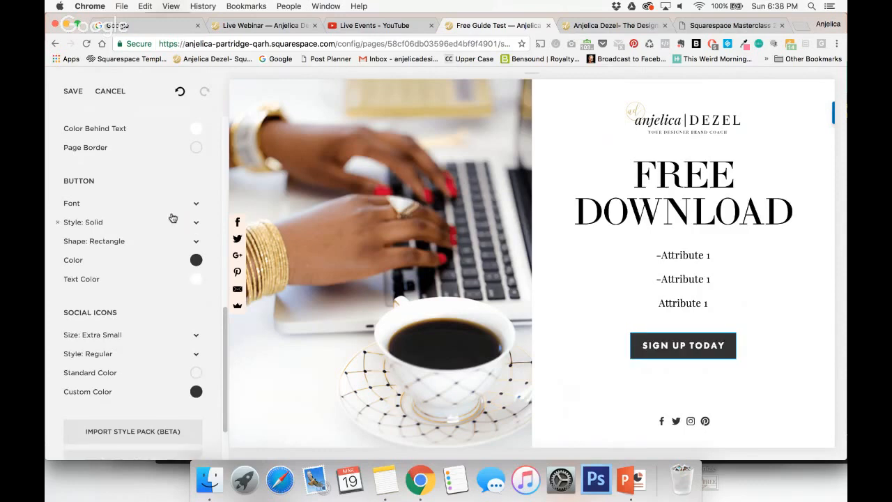
Set the button color to pure black, hsl(0, 0%, 0%).
click(192, 261)
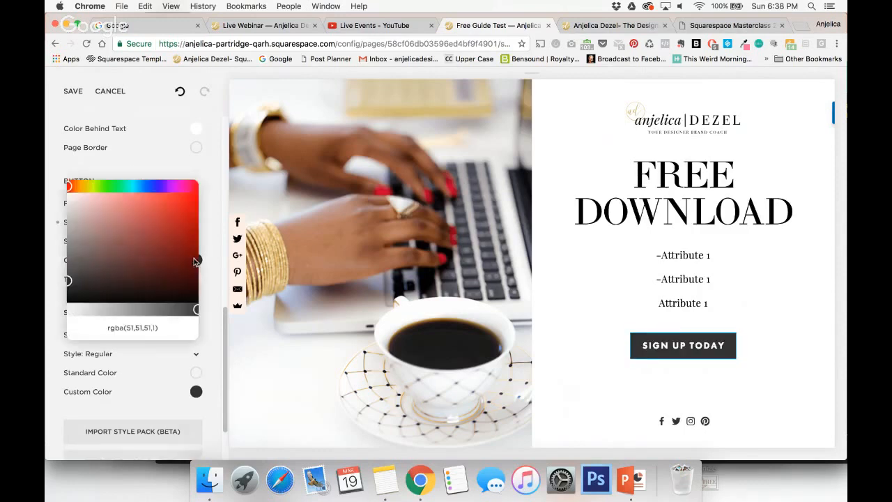
drag(77, 281, 47, 332)
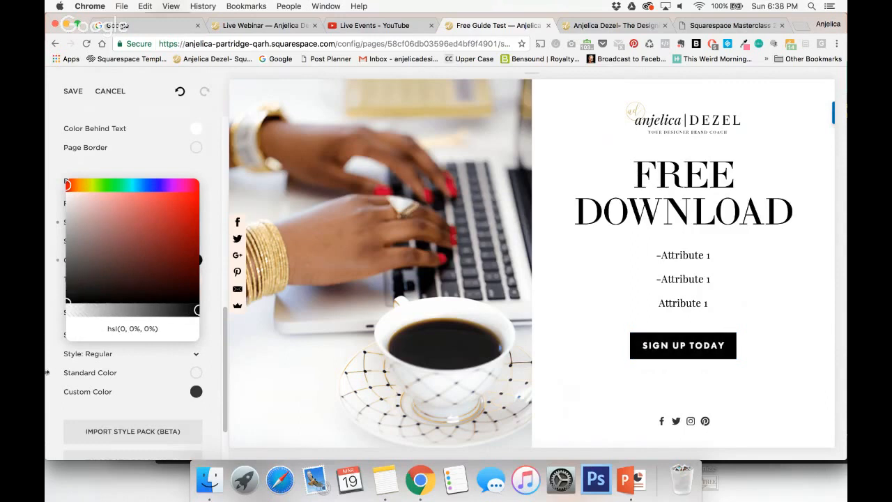
click(48, 353)
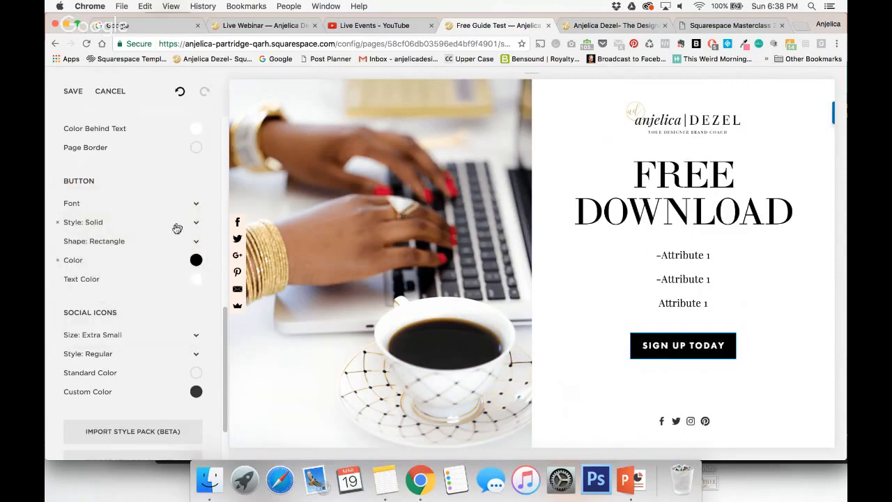
Change the button font to LTC Bodoni 175.
click(195, 205)
click(207, 161)
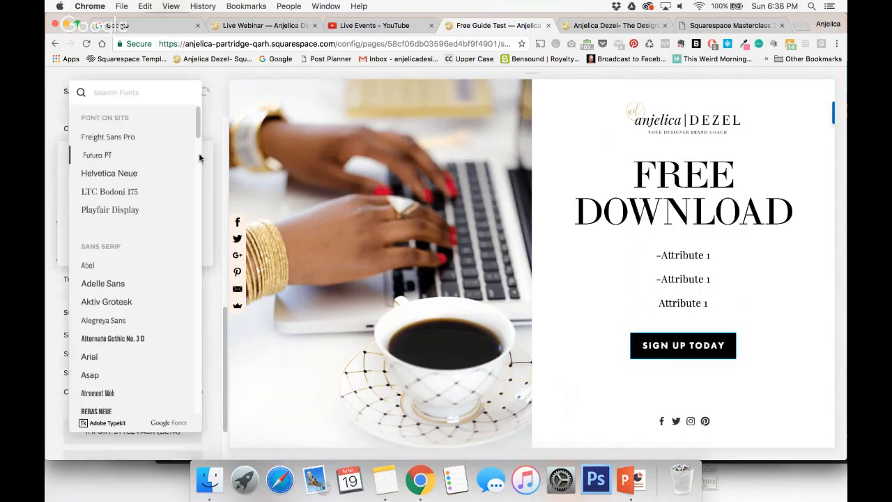
click(115, 193)
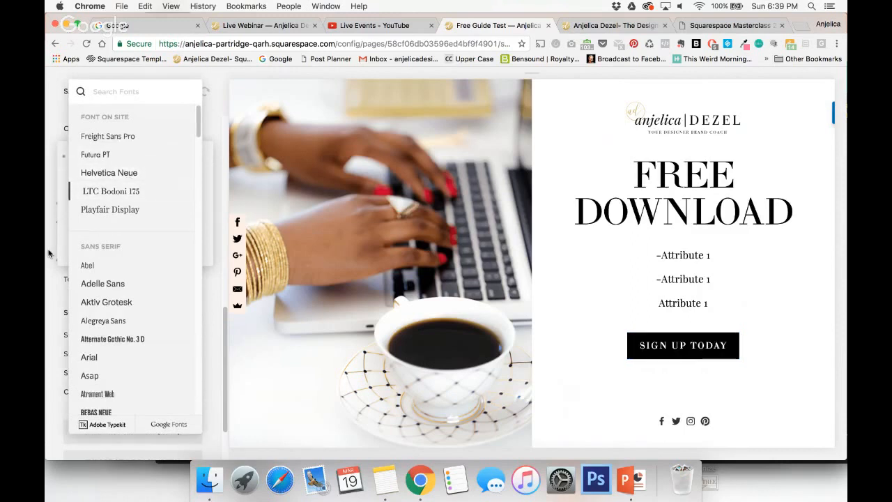
click(54, 306)
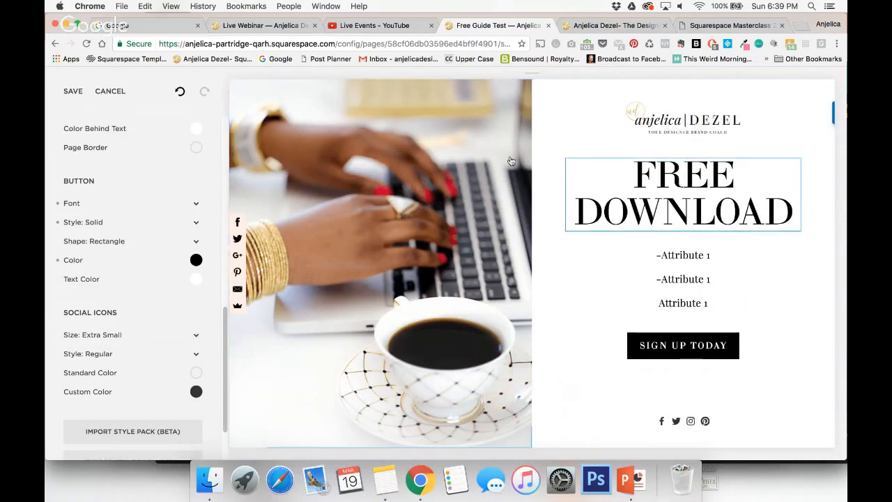
Copy the light pink hex code from the Notes app and set the background's Color Behind Text to #ffeee7.
scroll(123, 209, up, 3)
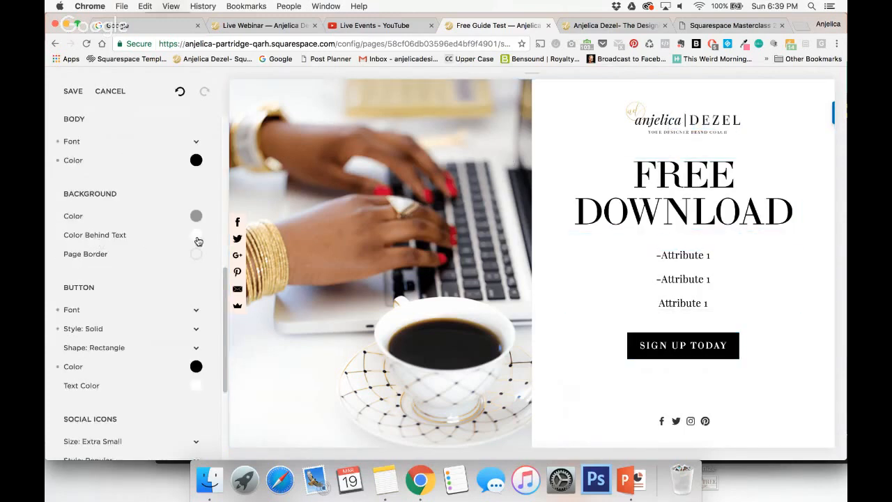
click(386, 480)
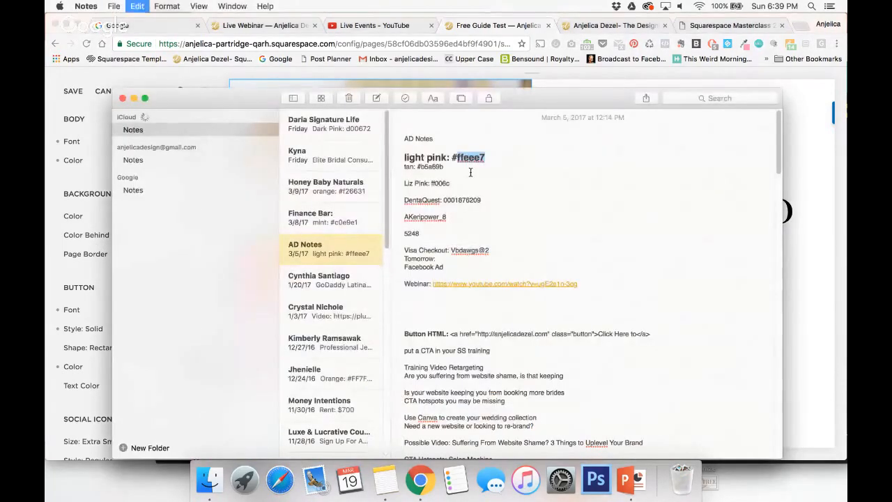
click(50, 237)
click(196, 235)
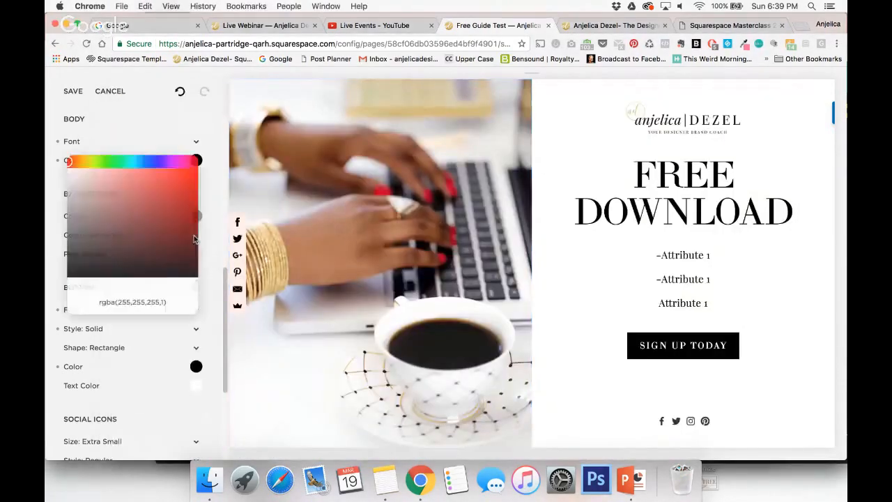
triple_click(134, 304)
text(#)
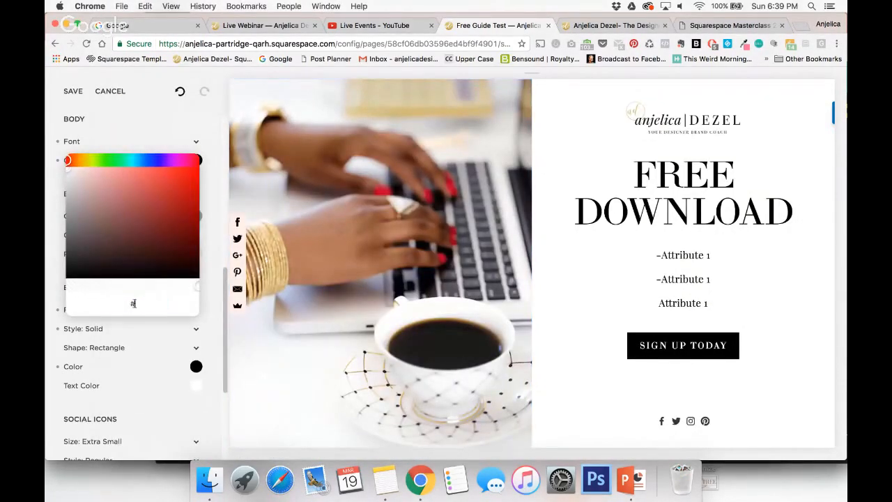
text(ffeee7)
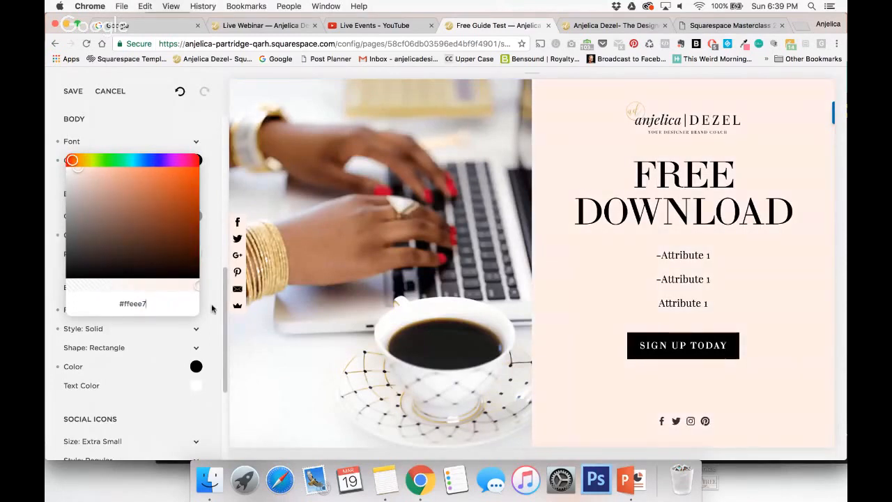
click(213, 308)
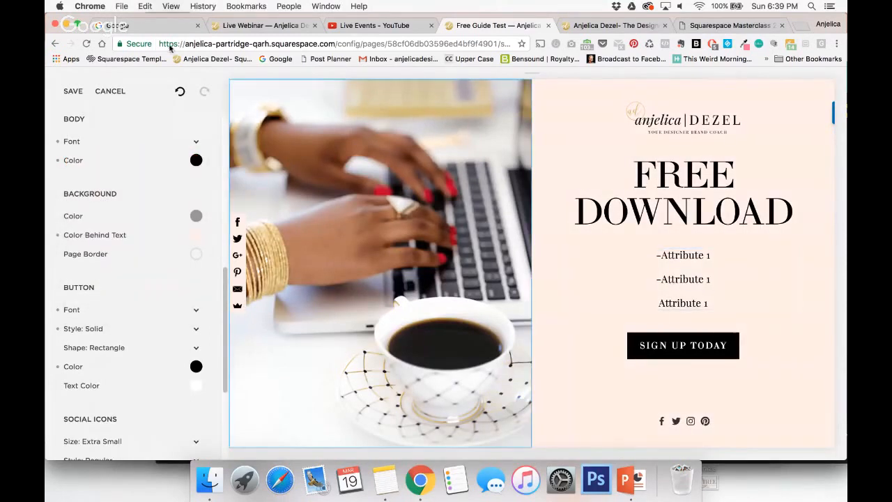
Save the cover page's style changes and preview the finished page at full width.
click(71, 94)
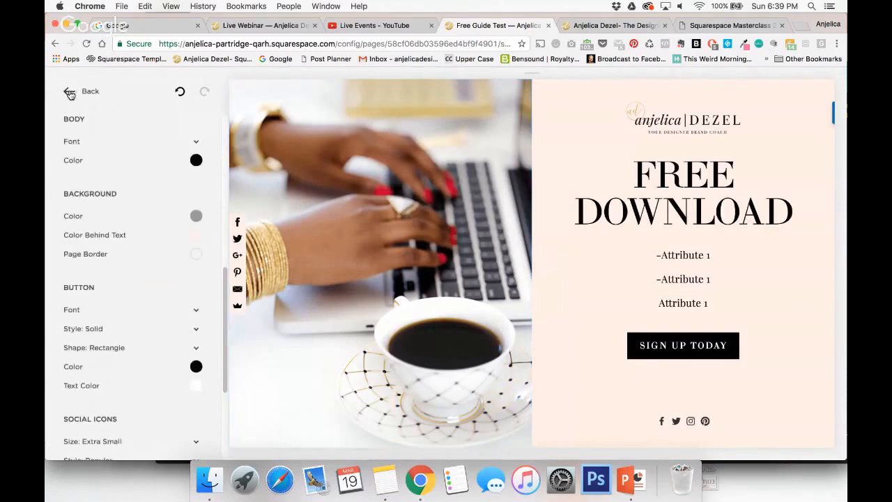
click(68, 93)
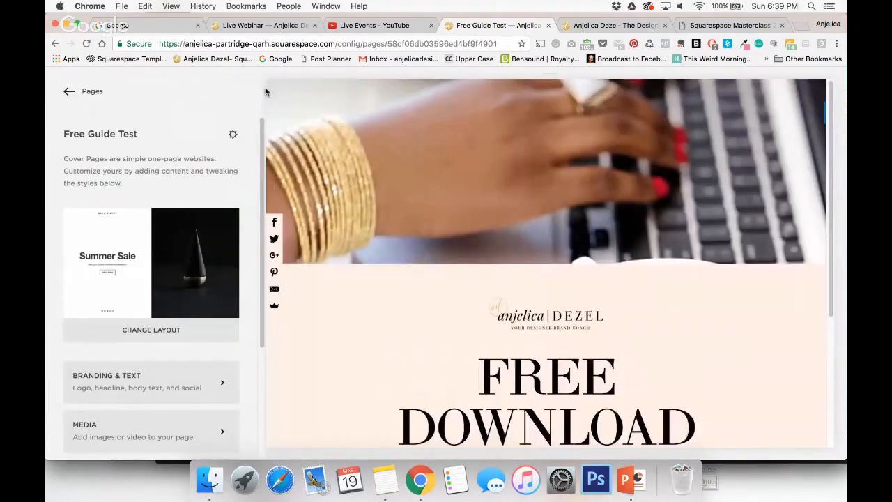
click(268, 85)
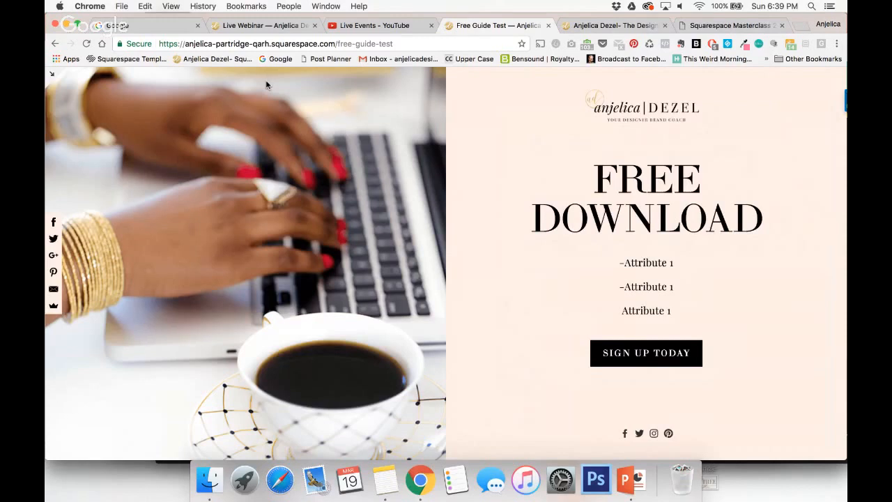
Search the web in a new tab for the example designer's site and open neshawoolery.com.
click(800, 26)
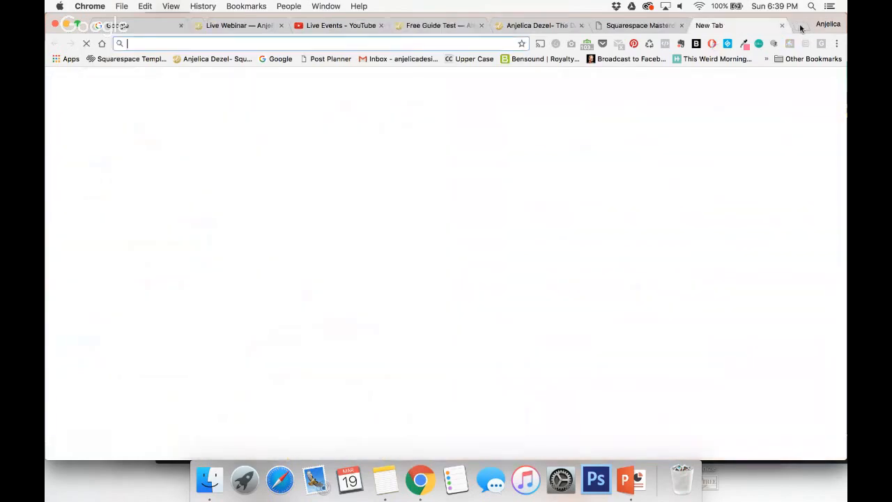
text(nesha)
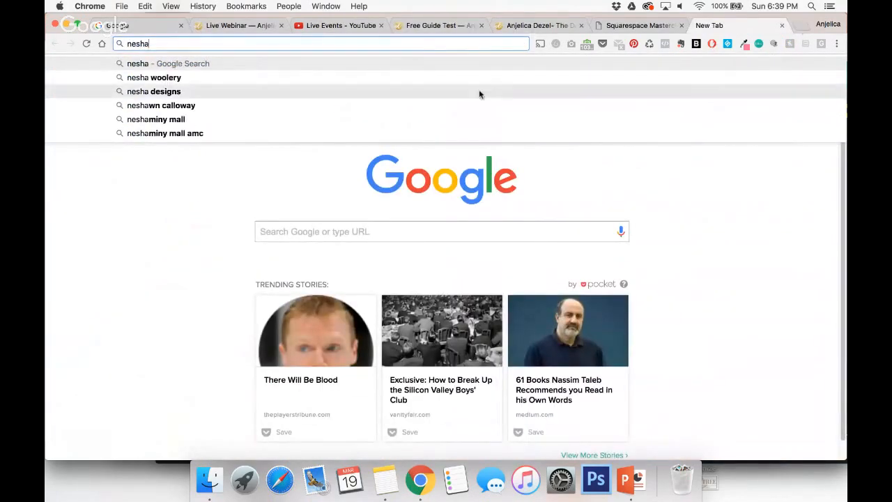
click(432, 77)
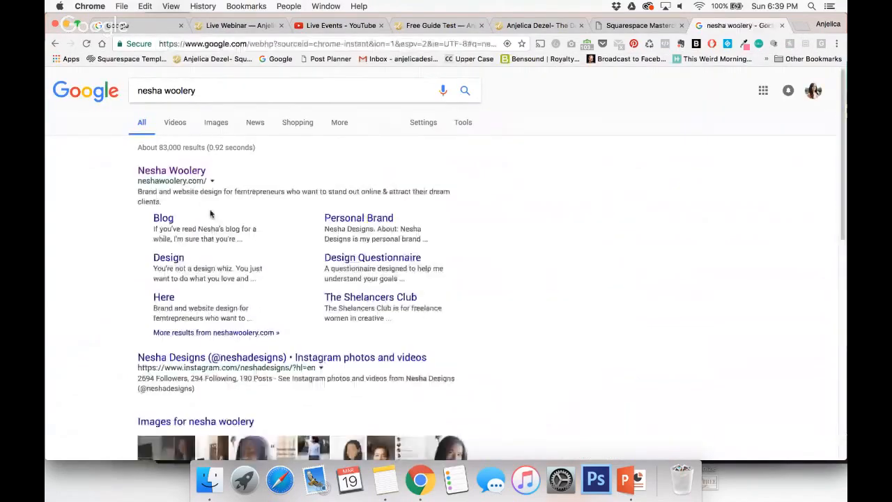
click(179, 170)
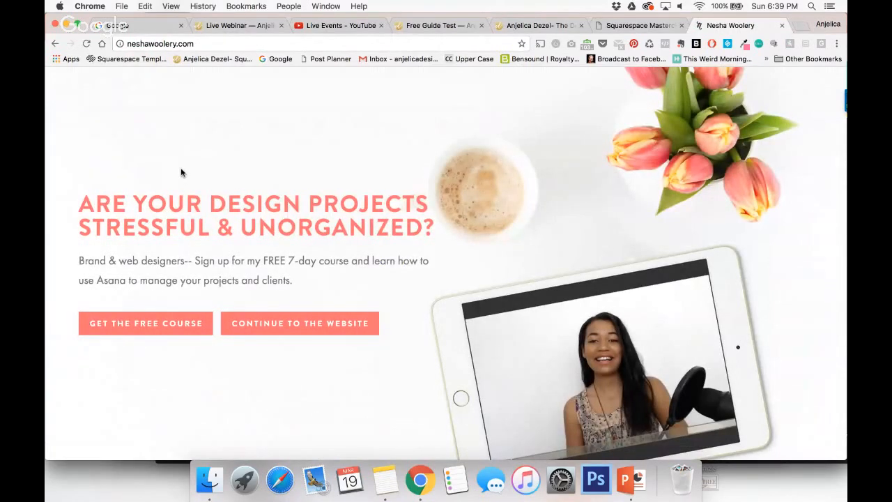
Examine the example landing page's free-course sign-up page and its main website, and close that tab.
click(142, 326)
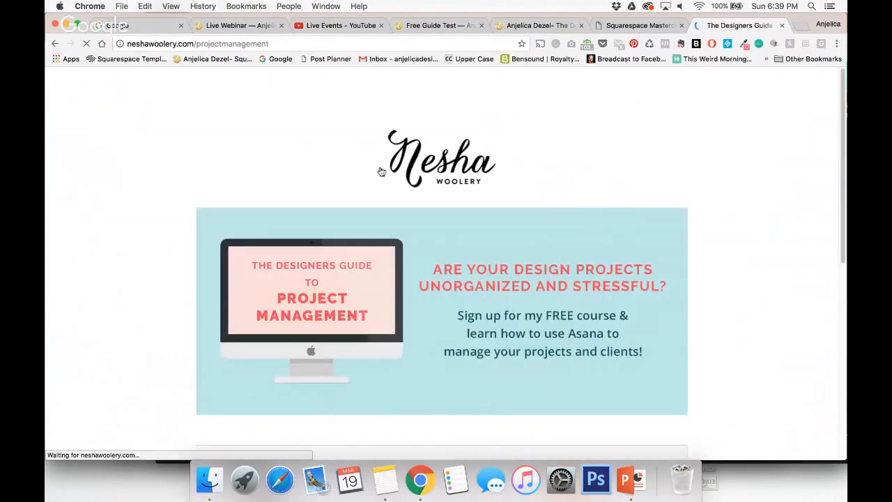
scroll(478, 285, down, 5)
scroll(478, 285, up, 4)
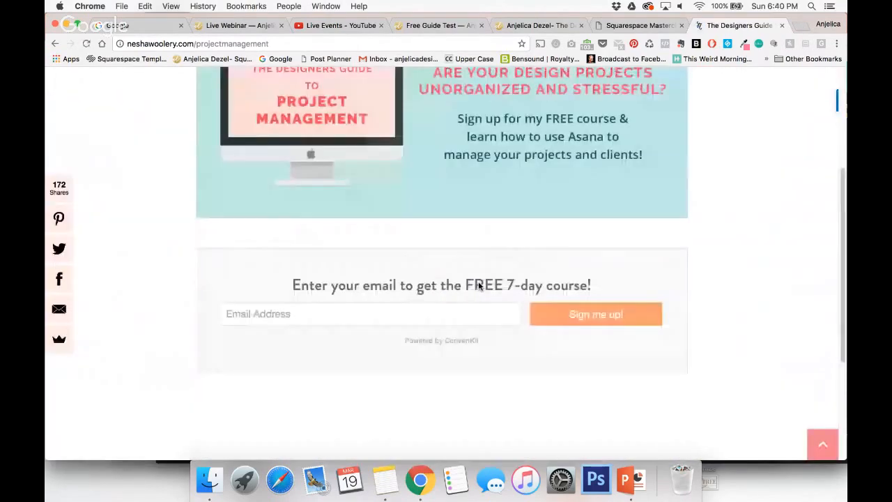
scroll(479, 285, up, 3)
click(55, 44)
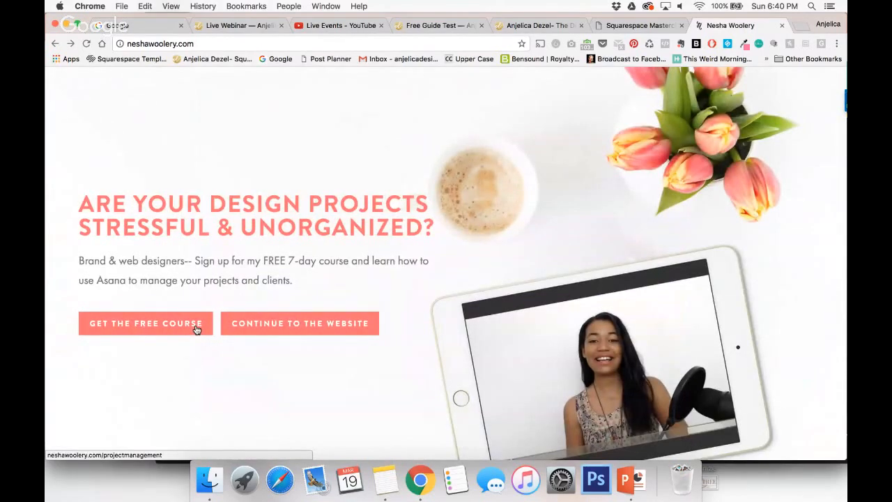
click(258, 325)
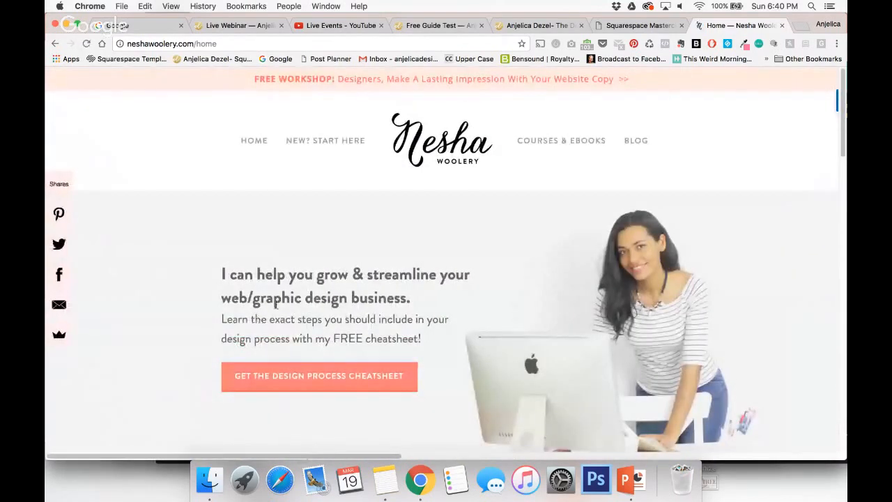
click(782, 26)
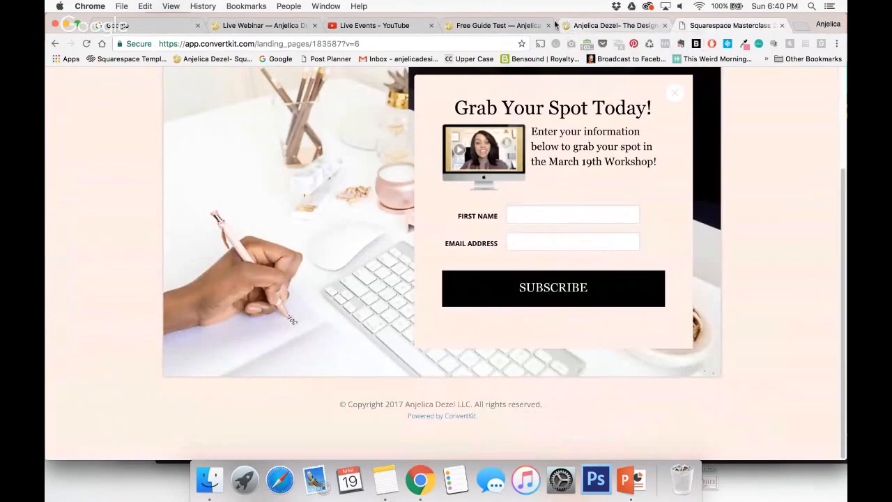
Return to the Free Guide Test cover page, exit its full-width preview and go back to the site's page list.
click(513, 25)
click(52, 74)
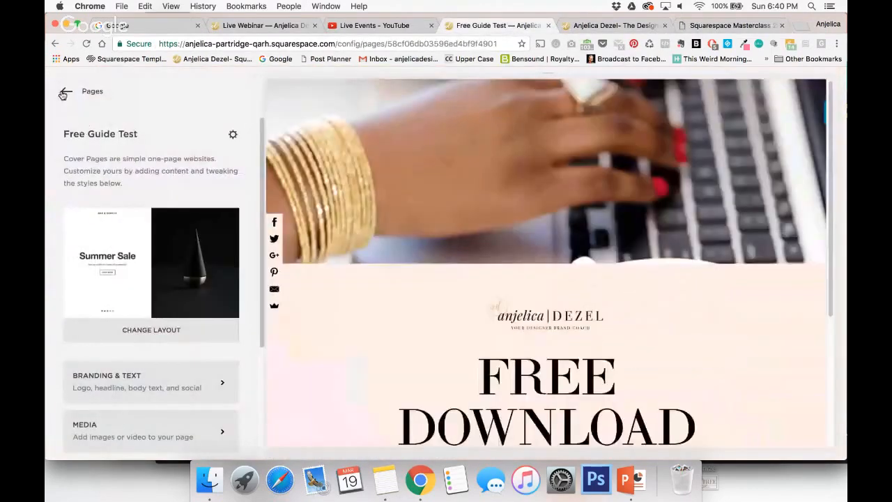
click(62, 94)
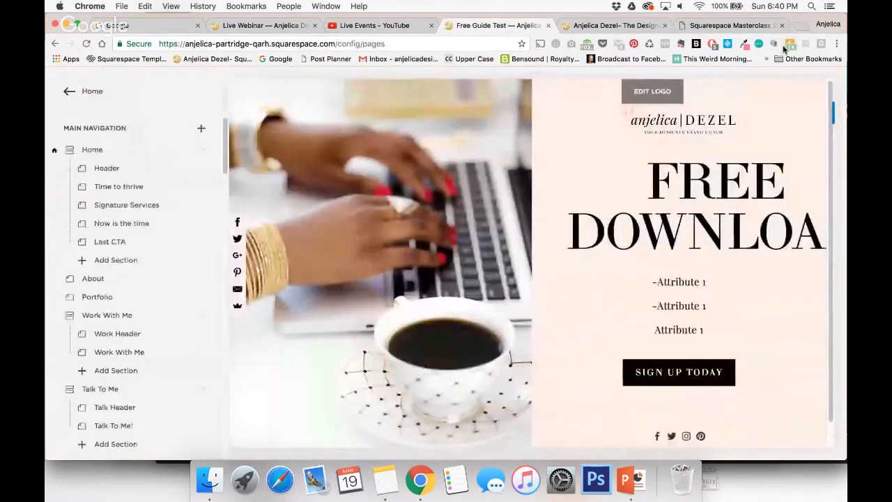
Open the webinar thank-you page, anjelicadezel.com/webinar-thanks, in a new browser tab.
click(799, 27)
text(anjelicadezel.com/webinar1)
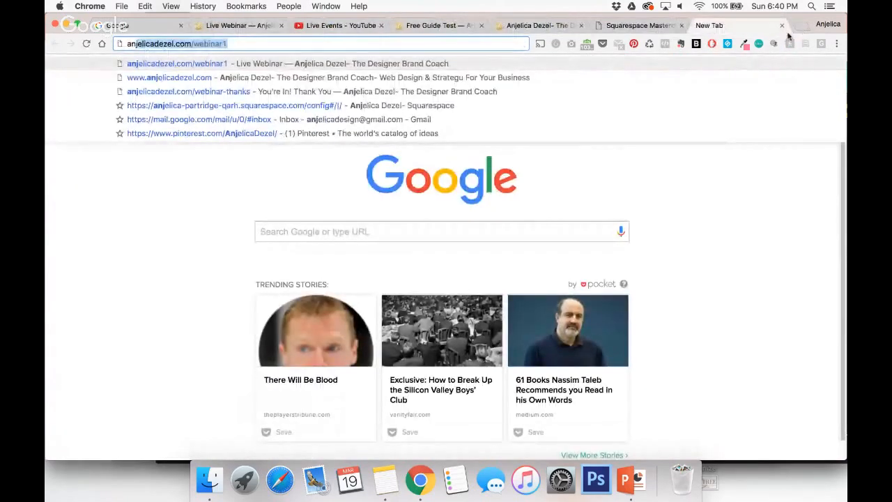
click(494, 91)
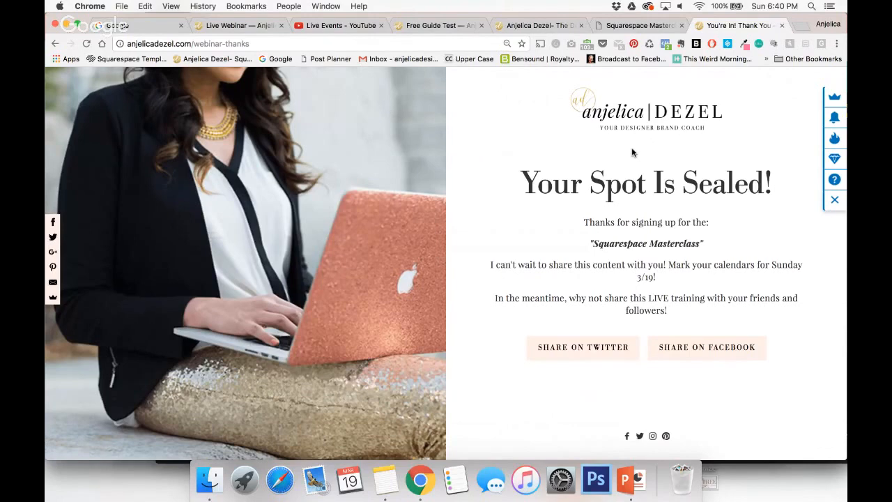
Test the Share on Twitter link by logging in with the saved credentials, and close the prefilled tweet without posting.
click(567, 348)
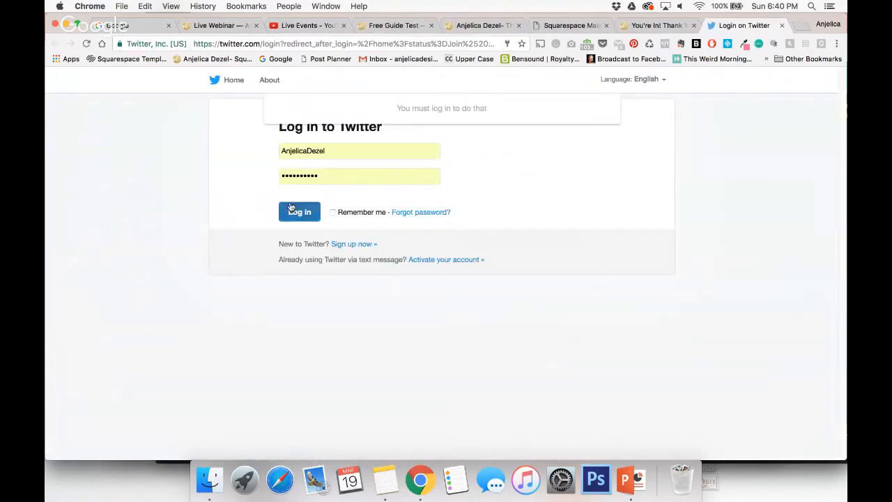
click(293, 210)
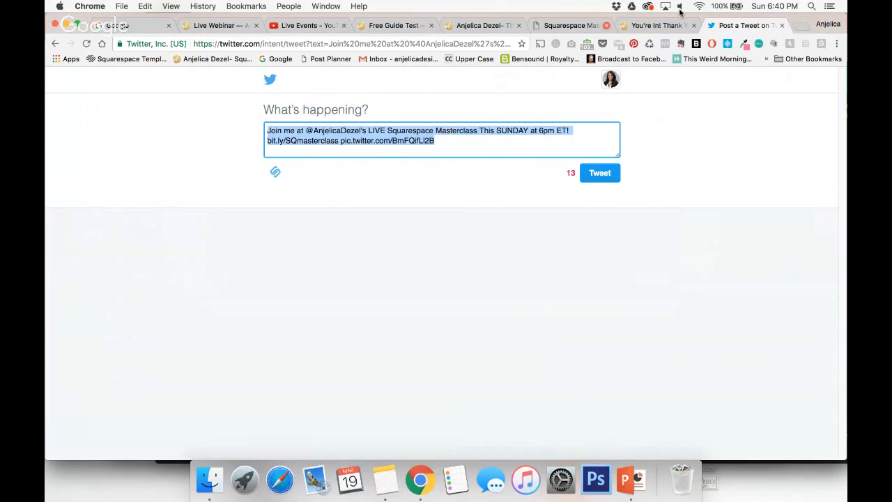
click(782, 25)
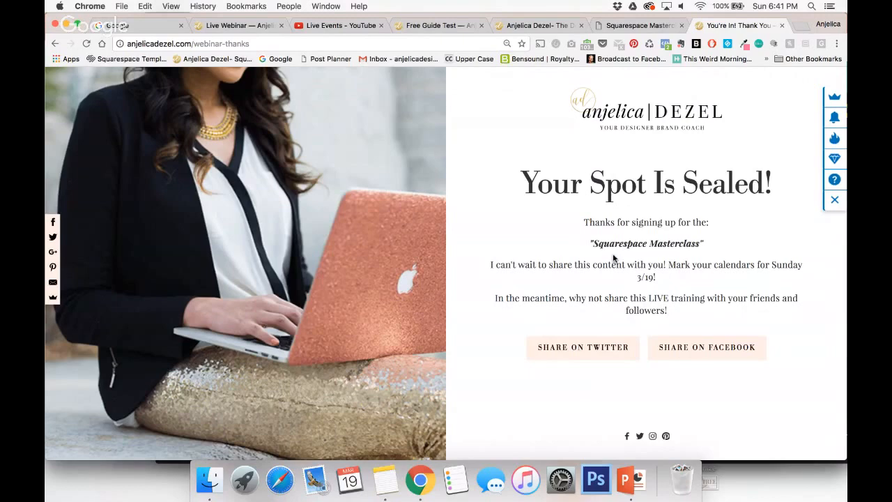
Open the client's Squarespace site in a new browser tab.
click(803, 26)
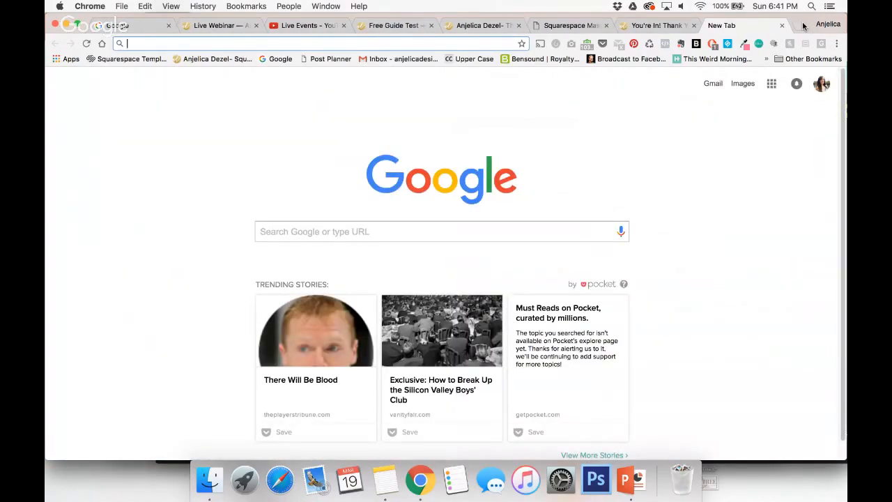
text(erin)
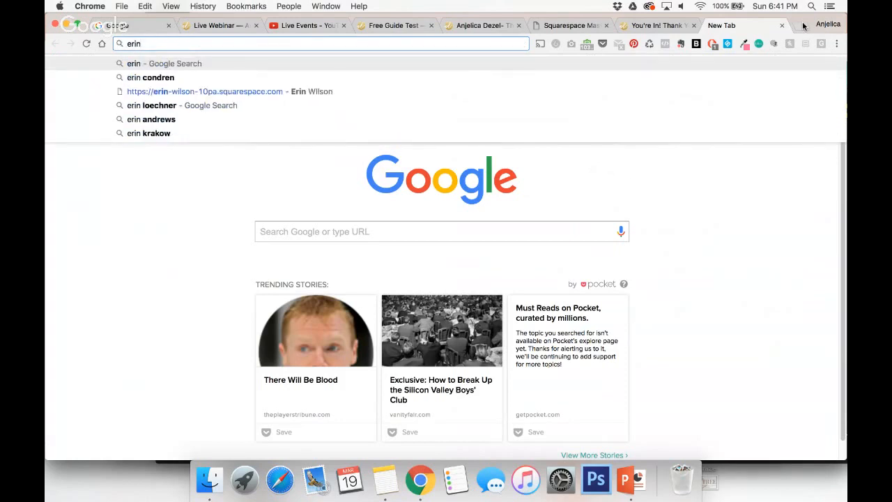
text(w)
key(BackSpace)
click(230, 92)
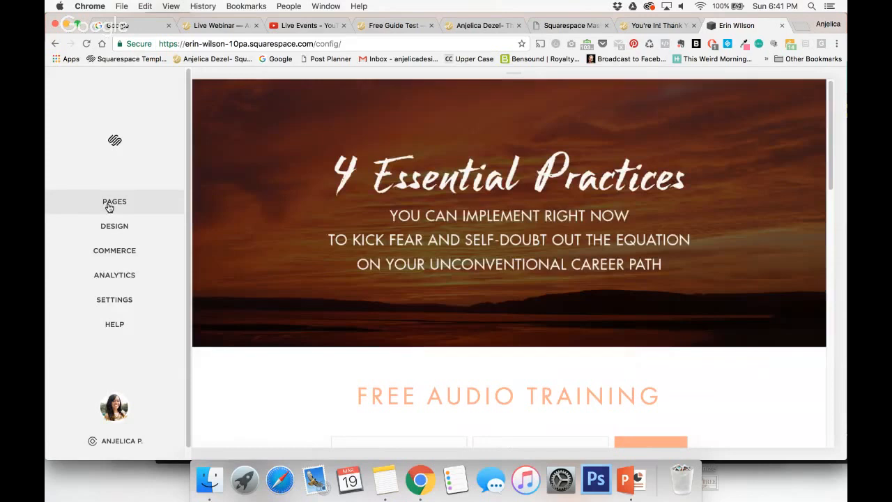
Open the Free Audio Training cover page from the site's unlinked pages and view it at full width.
click(115, 204)
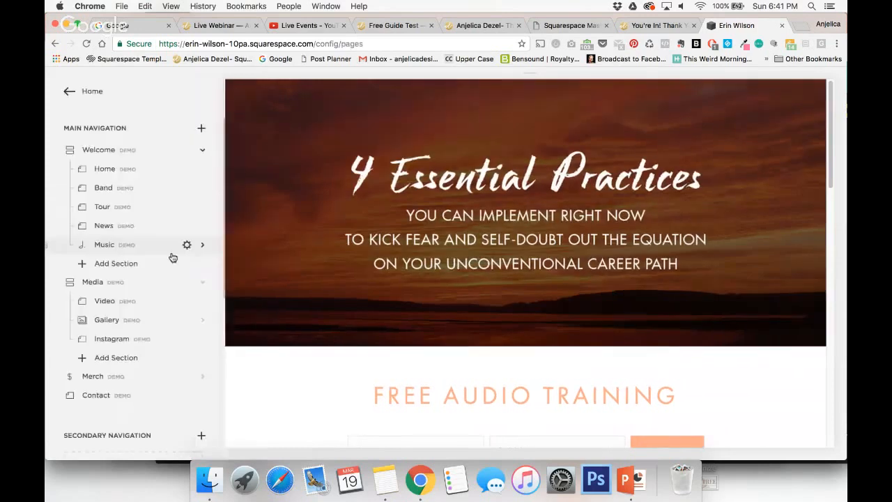
scroll(169, 227, down, 5)
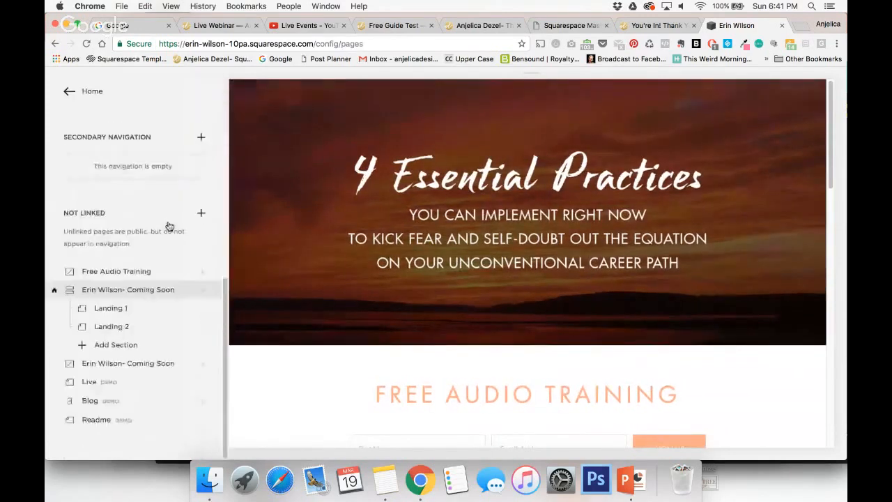
click(143, 272)
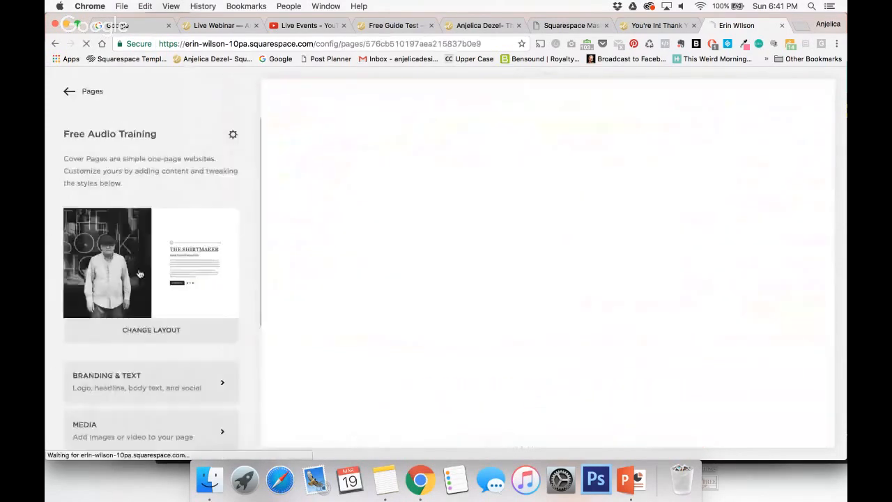
click(273, 88)
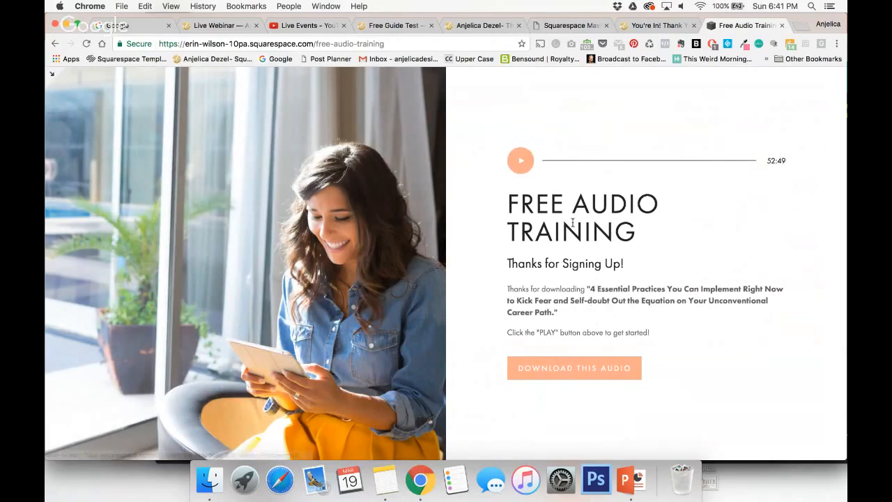
Test the audio player on the Free Audio Training page, pause it, and close the client site's tab.
click(521, 162)
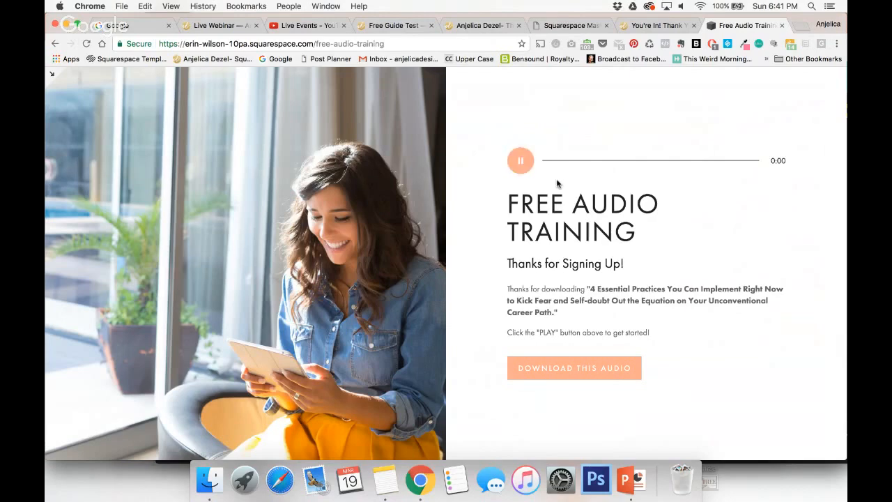
key(XF86AudioLowerVolume)
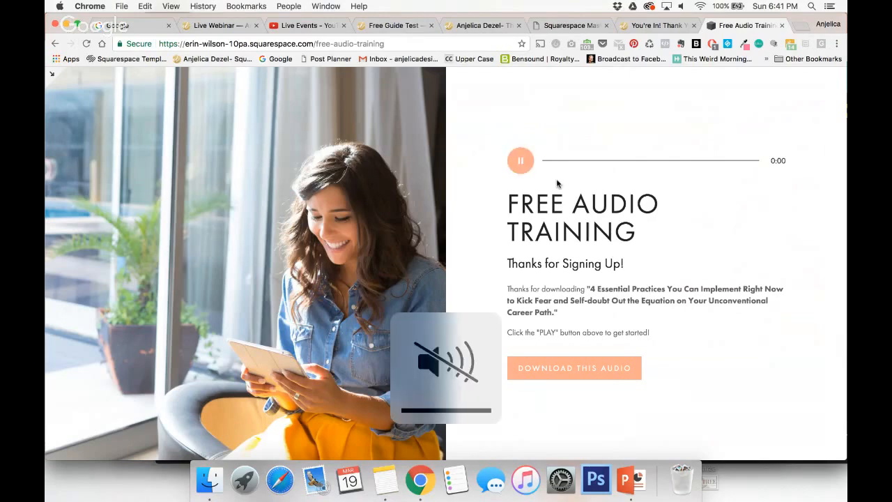
key(XF86AudioRaiseVolume)
click(524, 164)
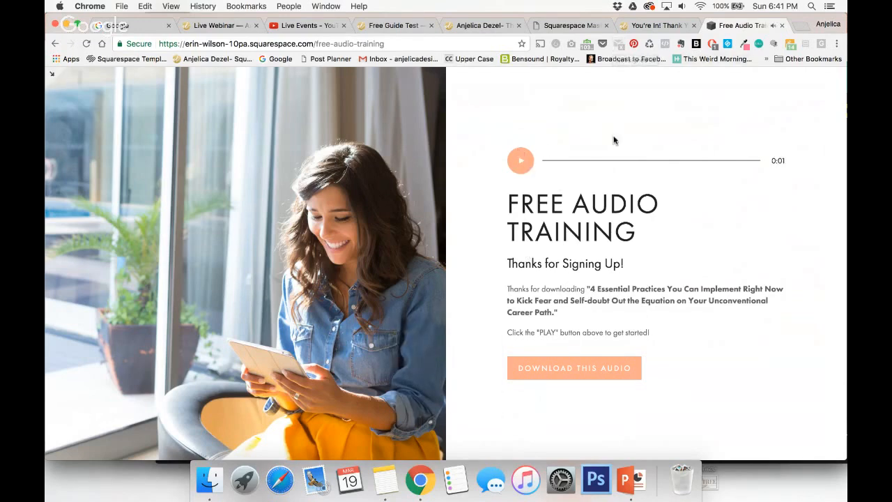
click(783, 25)
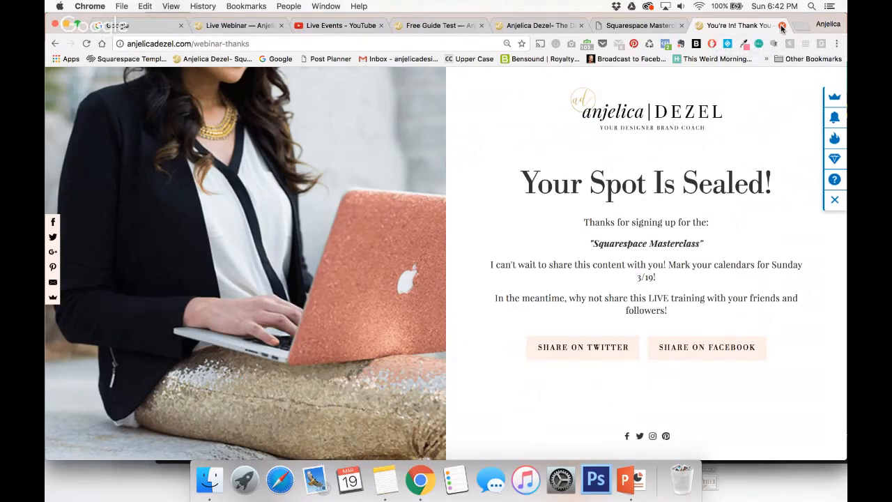
Switch to the anjelicadezel.com home page and look through it from the footer up to the header.
click(537, 25)
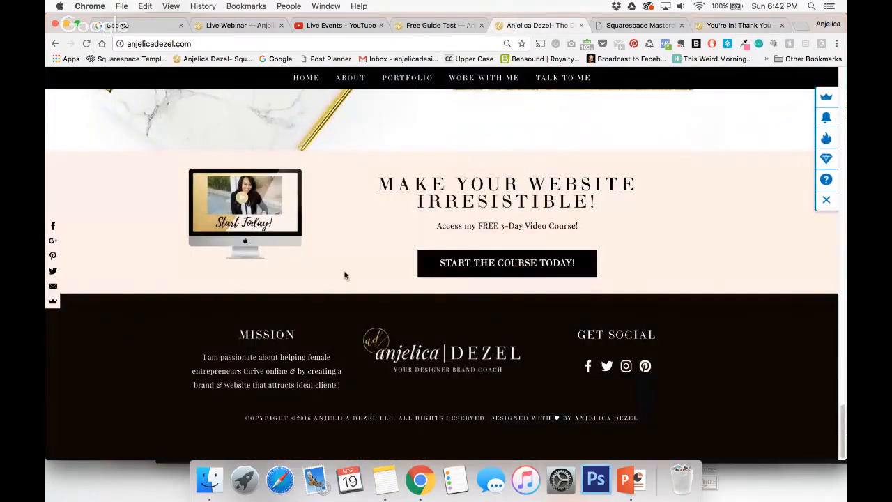
scroll(344, 276, up, 15)
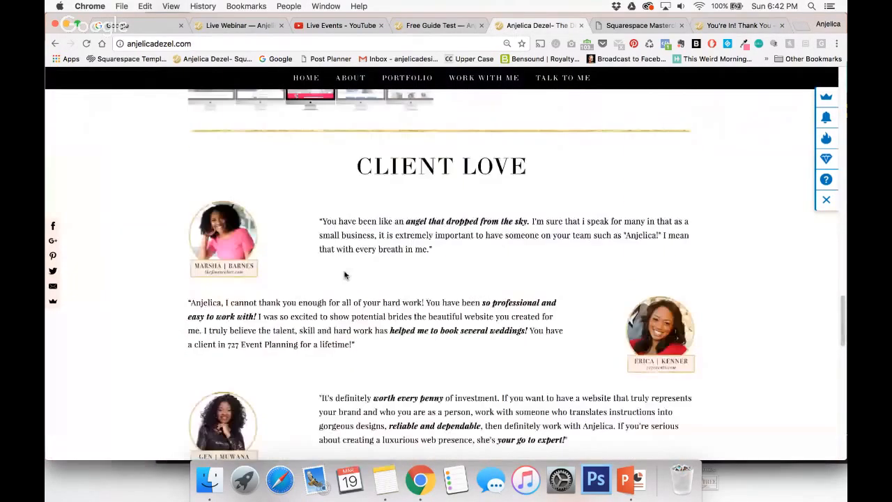
scroll(344, 275, up, 15)
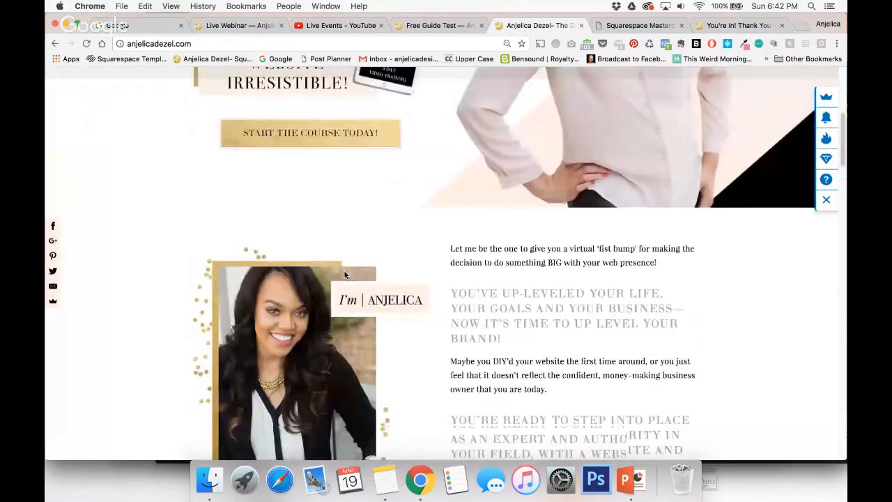
scroll(344, 276, up, 5)
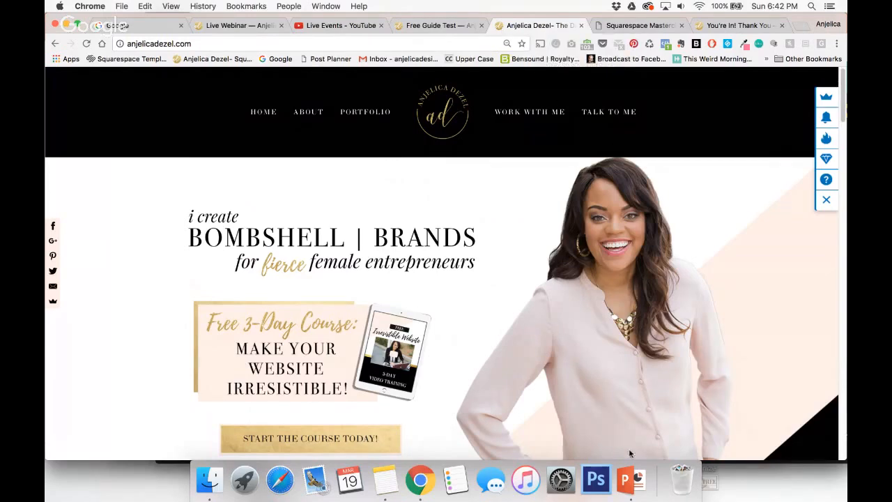
Select slide 17 in the PowerPoint presentation, and return to Chrome to check the live webinar chat for questions.
click(626, 479)
click(89, 337)
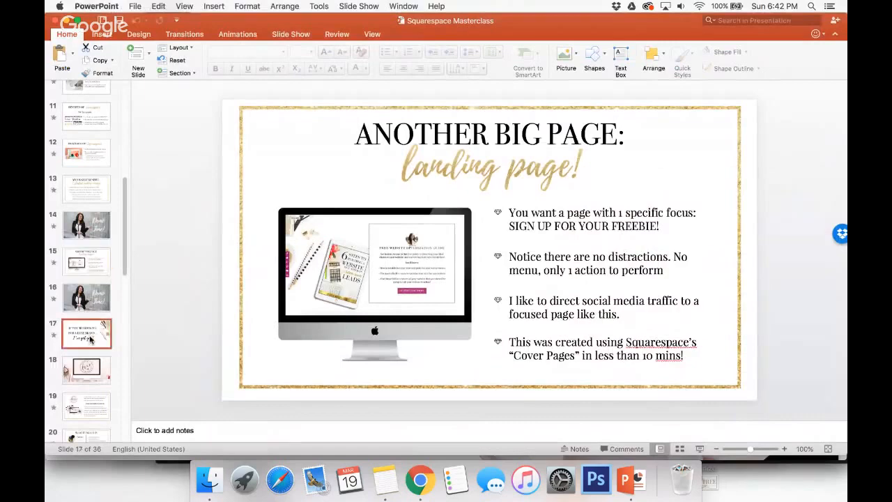
click(420, 480)
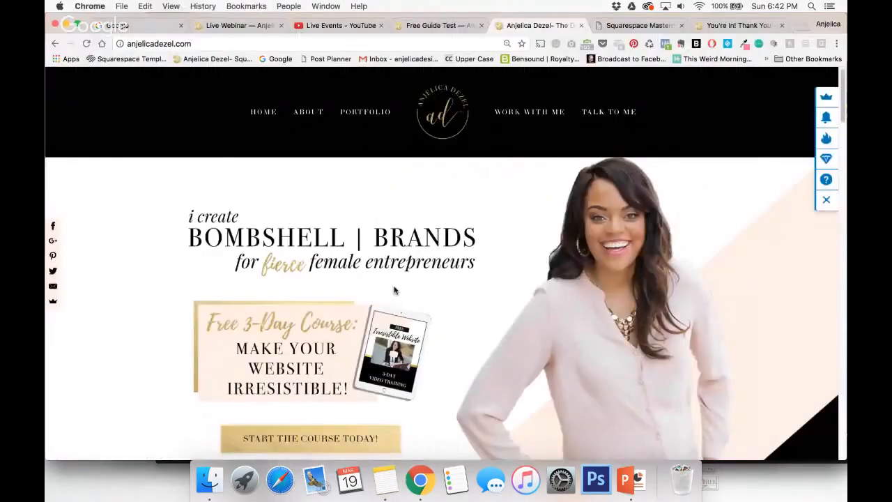
click(228, 26)
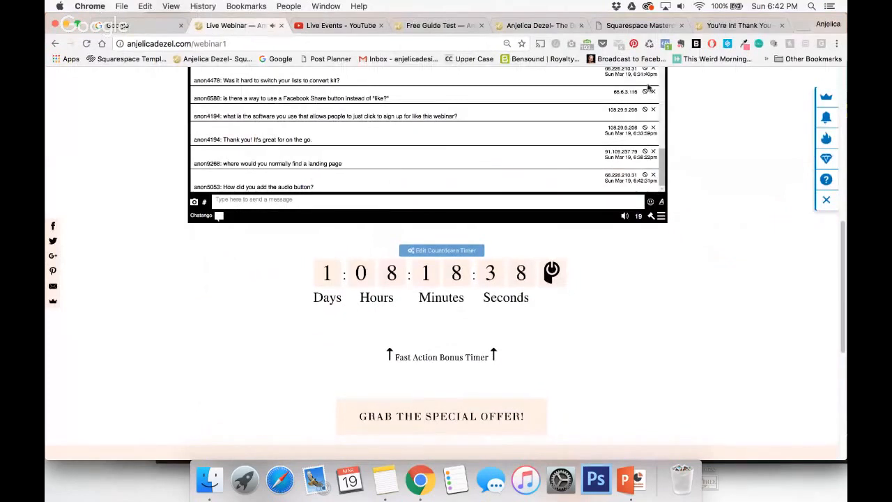
Return to the Squarespace editor and open the Free Guide Test cover page from the unlinked pages.
click(439, 25)
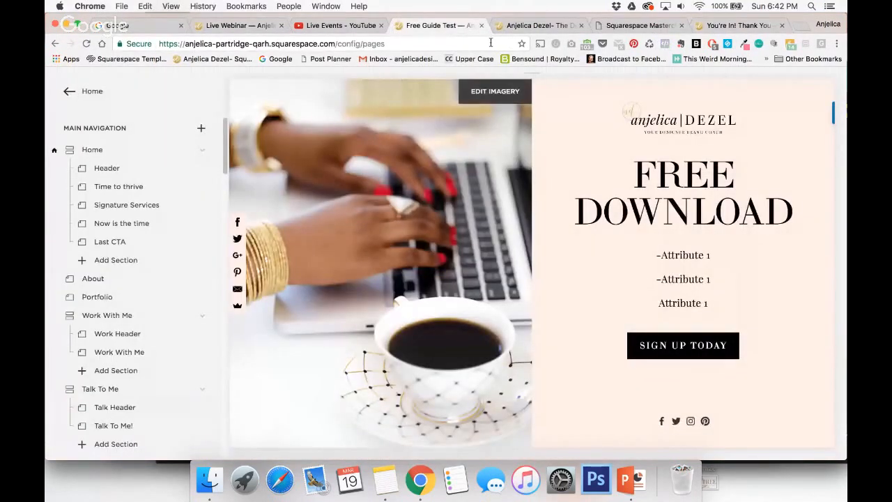
click(513, 26)
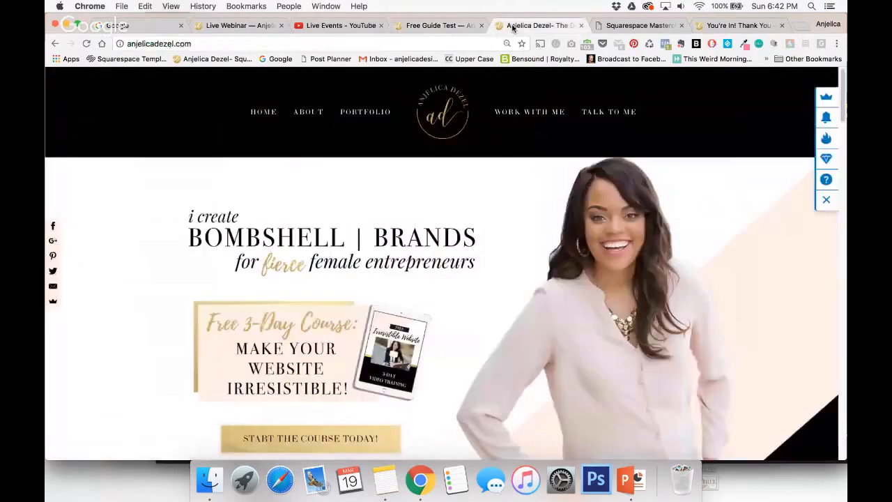
click(442, 26)
scroll(119, 225, down, 10)
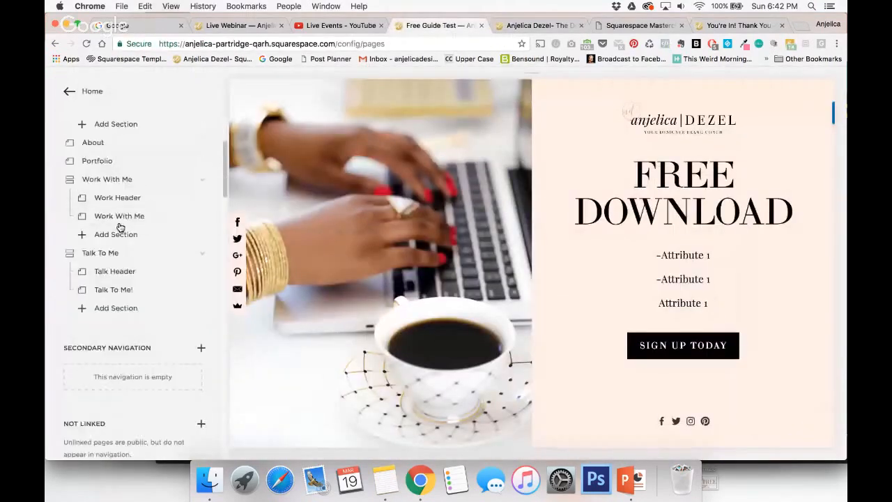
scroll(120, 227, down, 1)
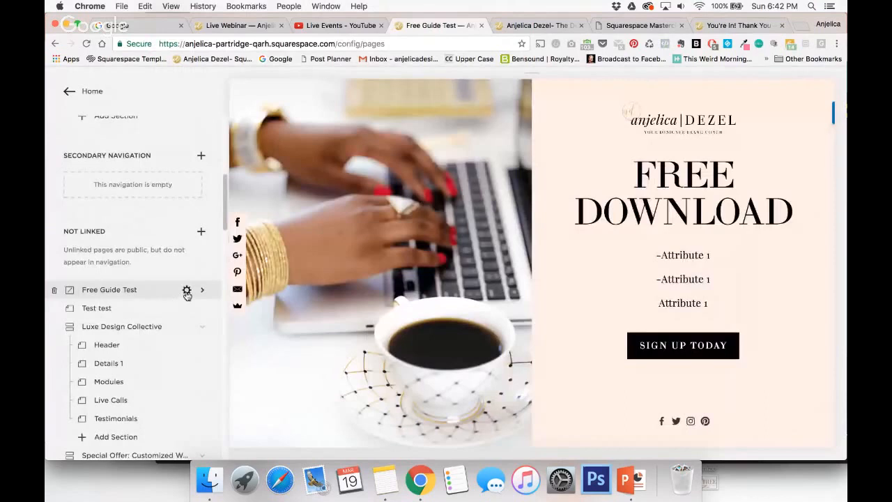
click(139, 292)
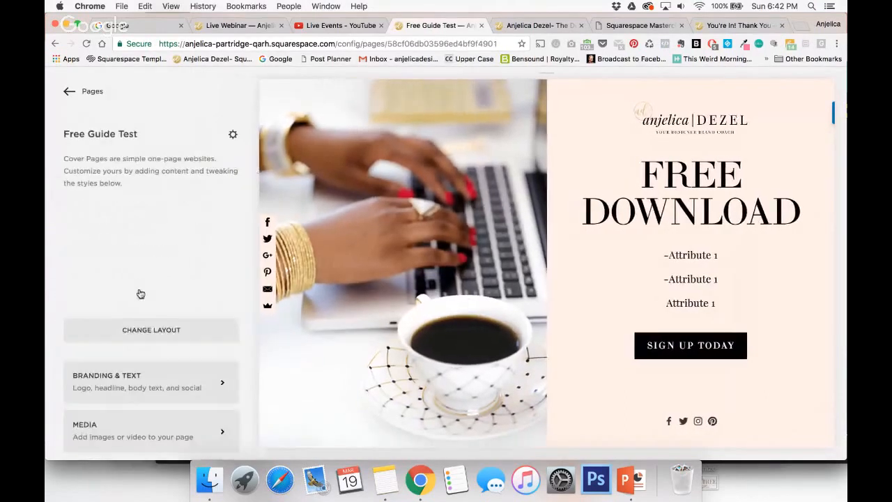
Change the Free Guide Test cover page's layout to Session and save it.
click(146, 332)
scroll(166, 372, down, 10)
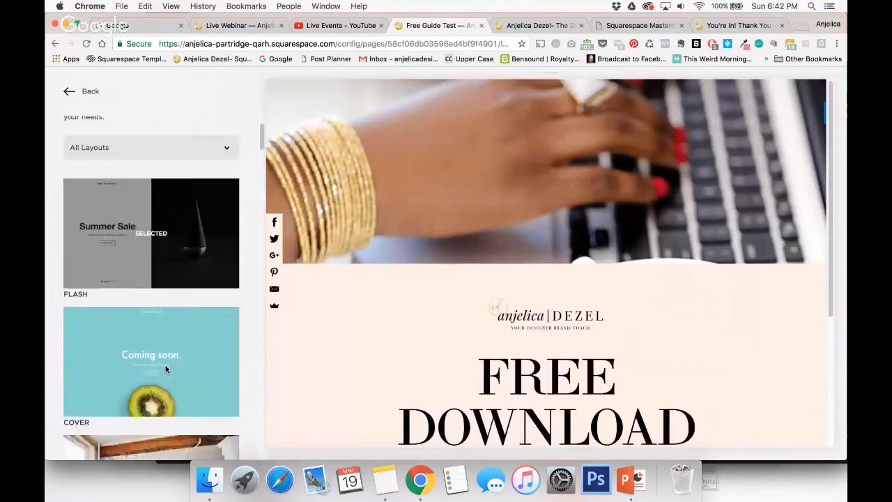
scroll(166, 370, down, 10)
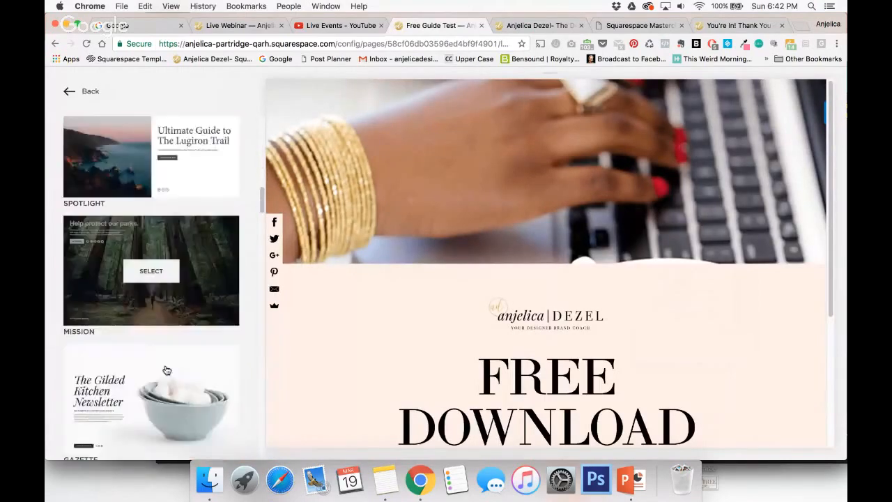
scroll(166, 370, down, 10)
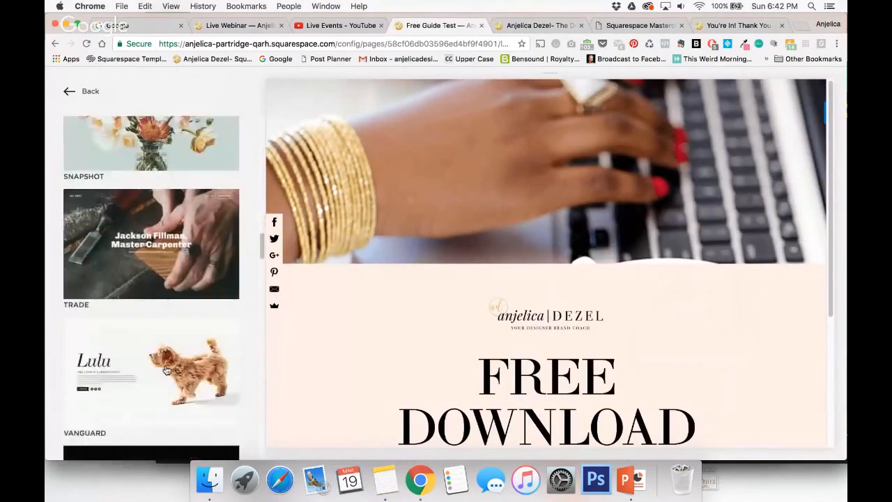
scroll(166, 370, down, 10)
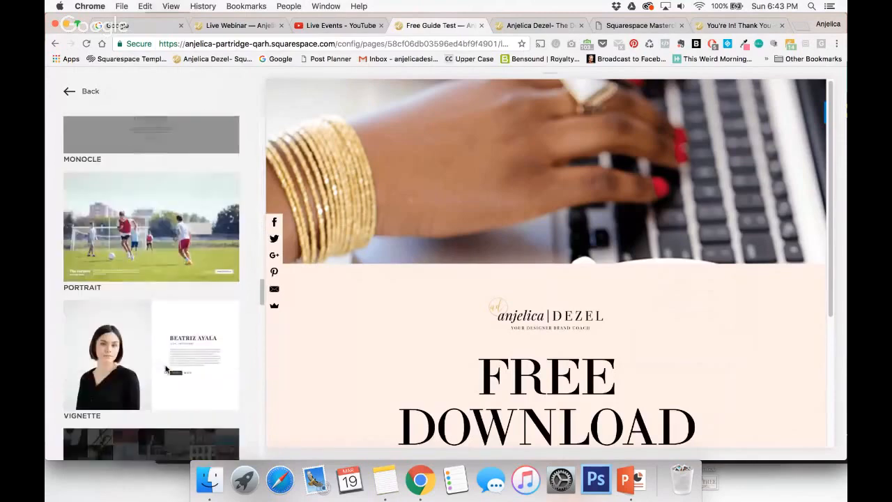
scroll(165, 370, down, 10)
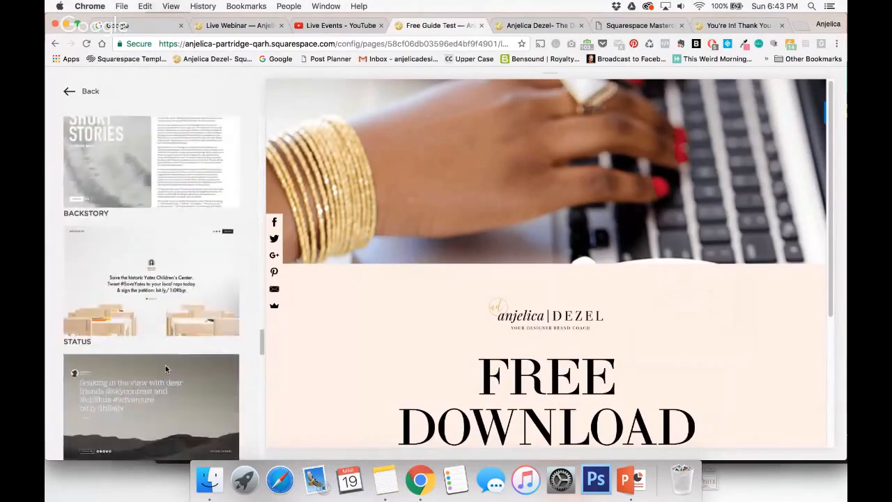
scroll(166, 370, down, 2)
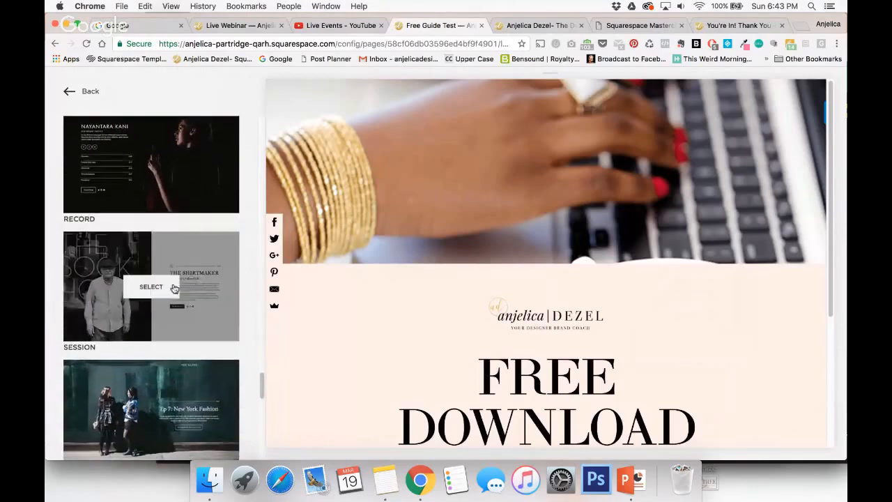
click(155, 294)
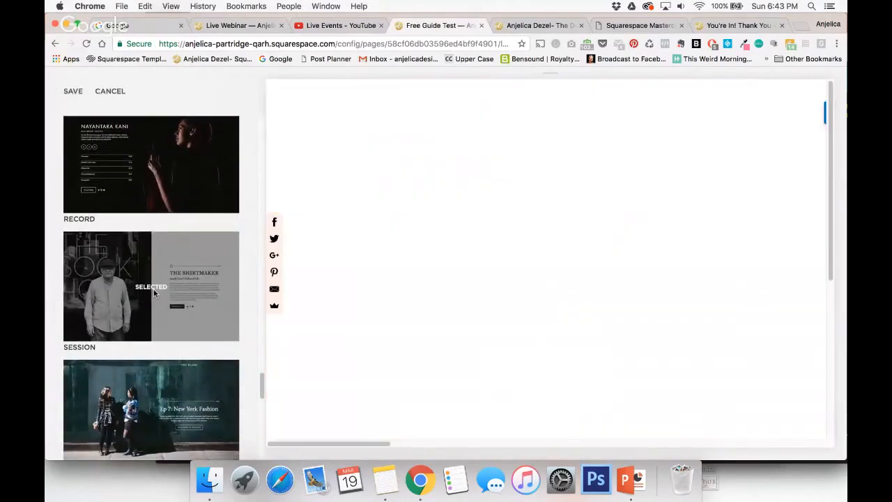
scroll(222, 254, down, 2)
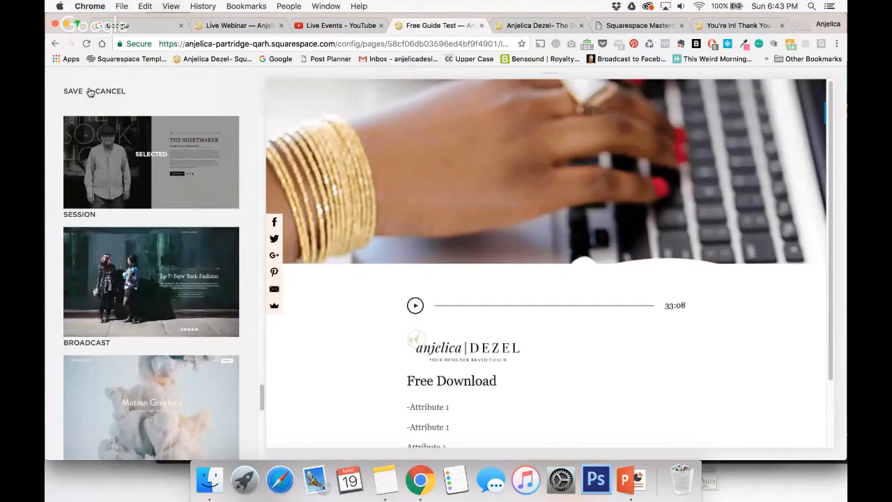
click(68, 94)
click(67, 95)
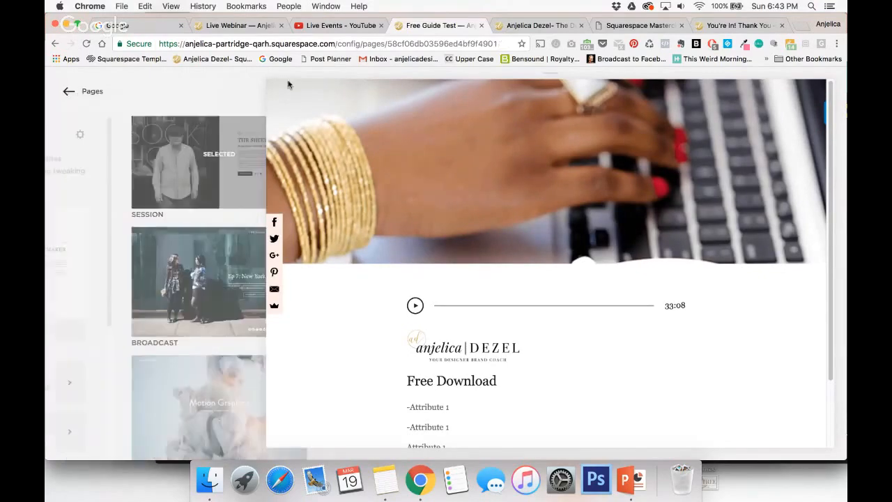
Preview the cover page at full width, examine its audio track upload settings, and return to the page's main settings.
click(270, 87)
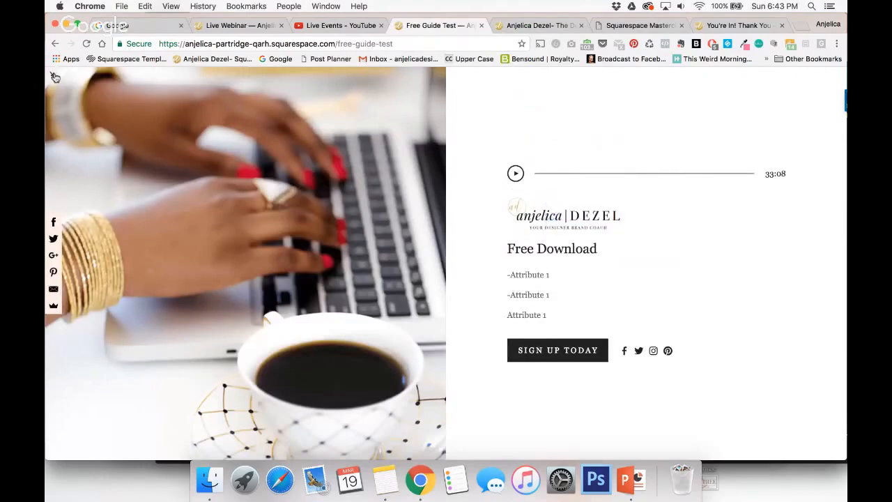
click(51, 74)
scroll(127, 333, down, 3)
scroll(128, 333, down, 3)
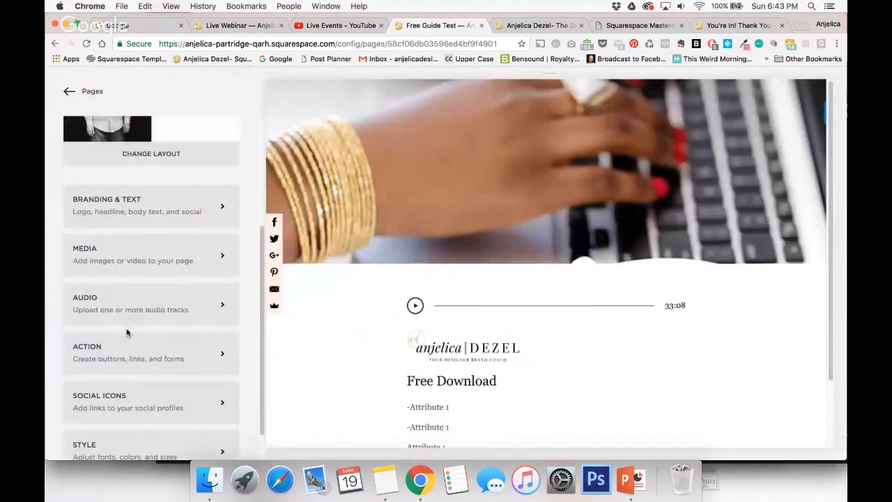
click(118, 307)
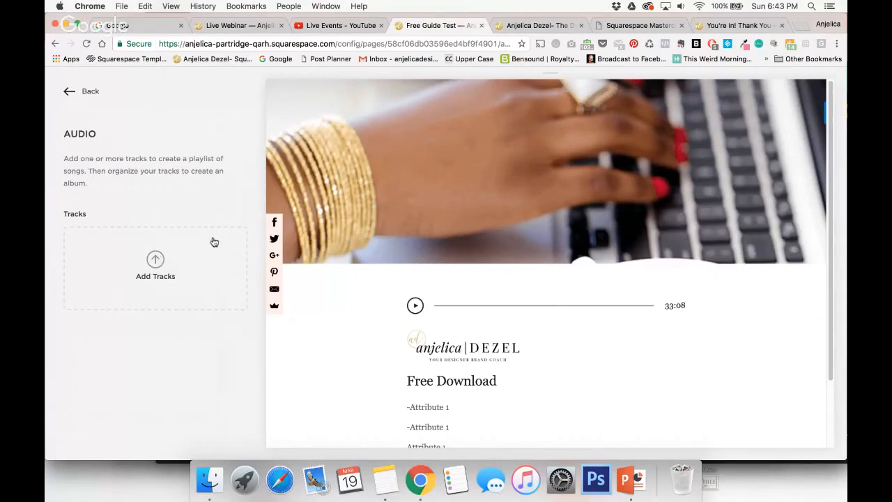
click(66, 94)
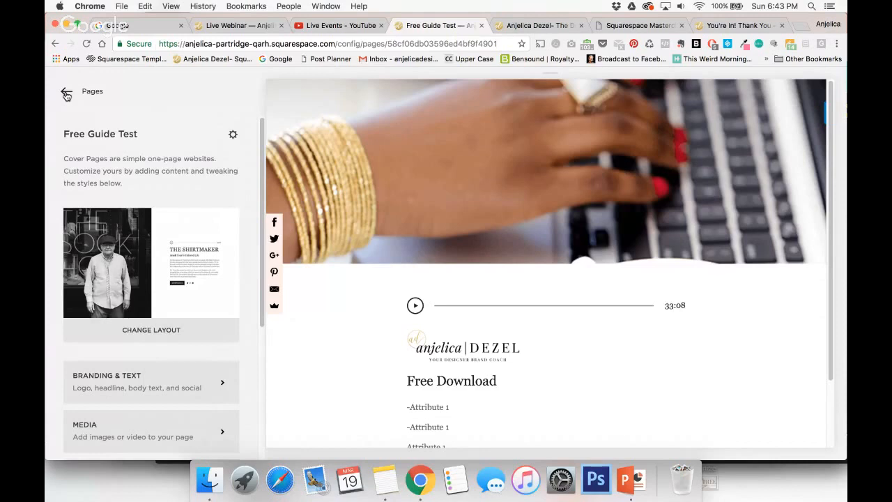
Switch to PowerPoint, start the slideshow from slide 17 and advance to the Luxe Design Collective 4-week experience slide.
click(631, 480)
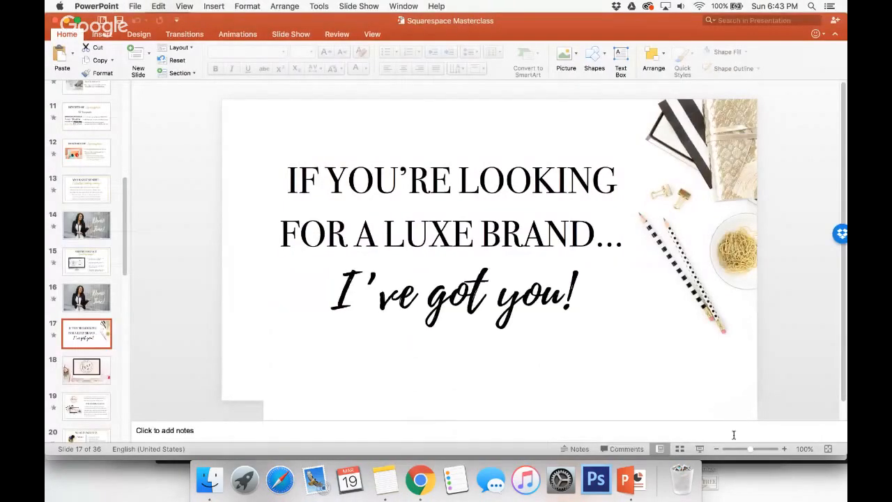
click(700, 449)
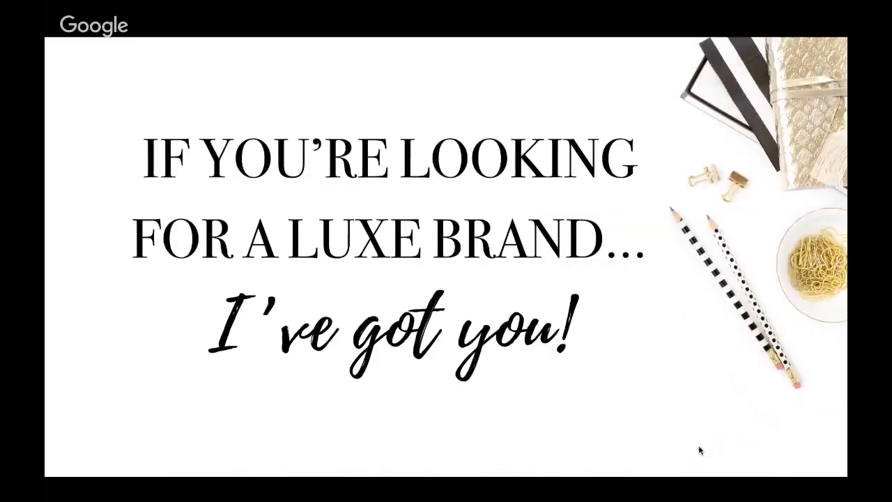
click(699, 447)
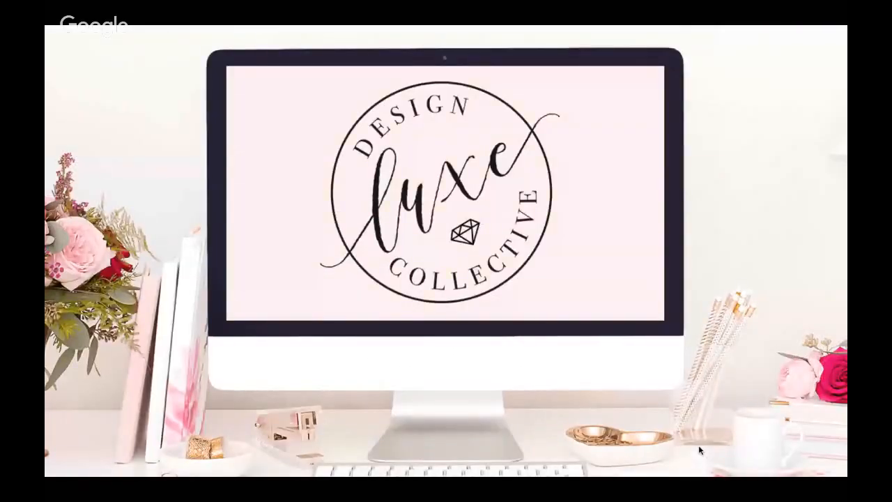
click(699, 450)
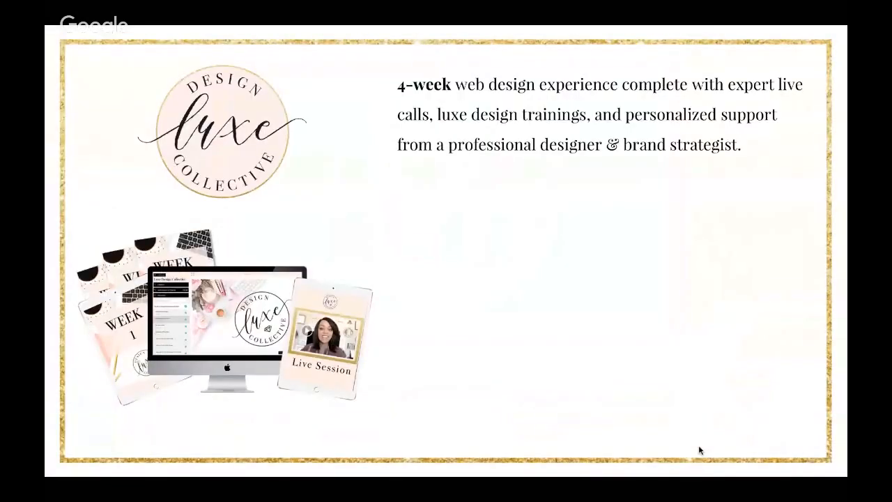
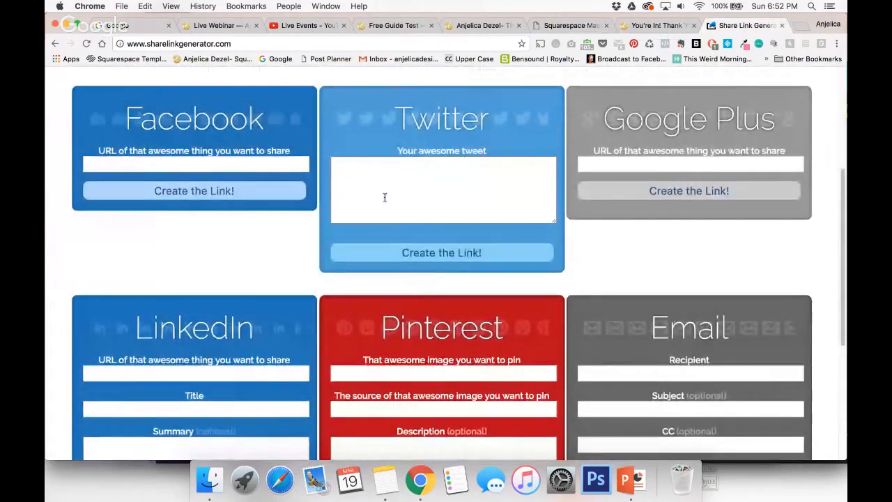
Create a Twitter share link from a tweet saying "I just downloaded" the site owner's PDF, with their handle and website address, and copy its URL.
click(383, 193)
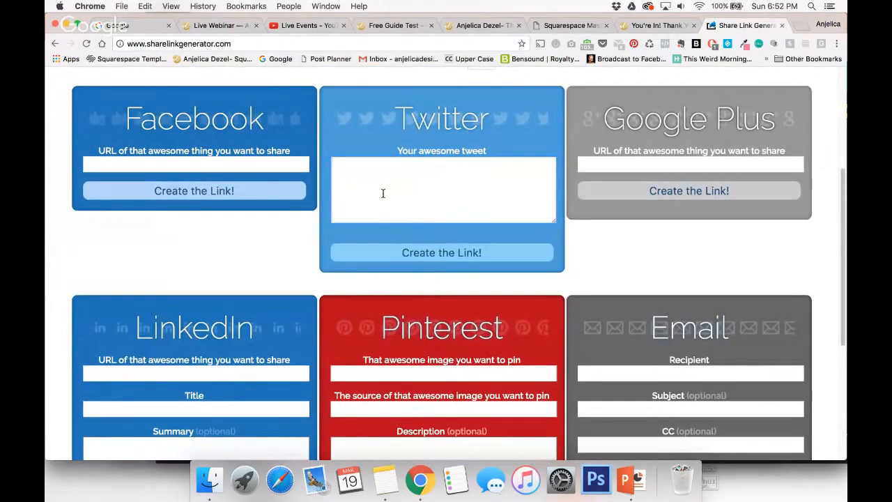
text(I )
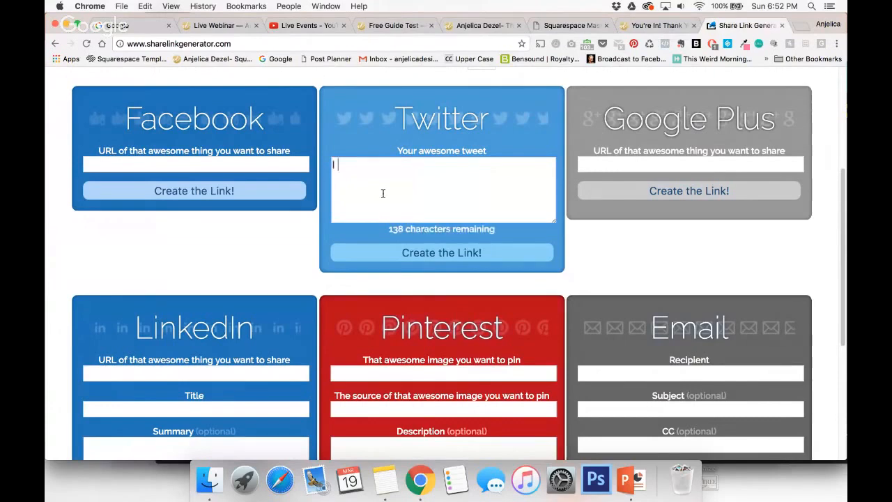
text(just downloaded @AN)
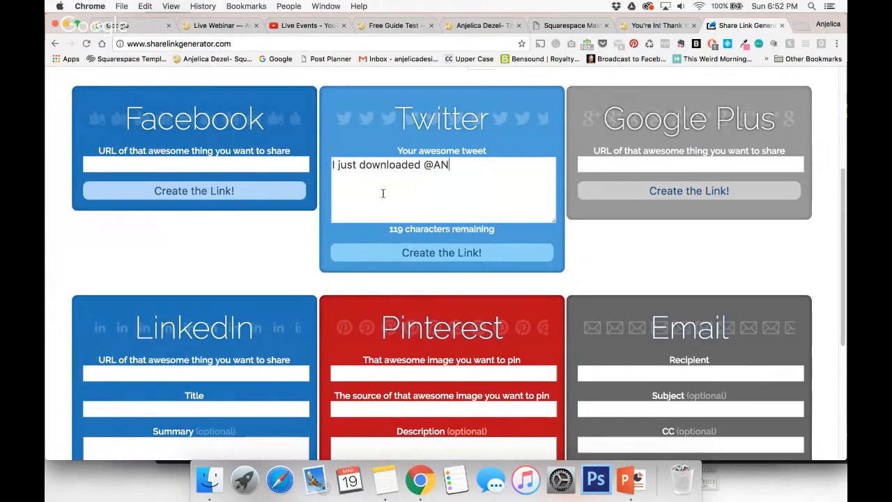
text(jelica)
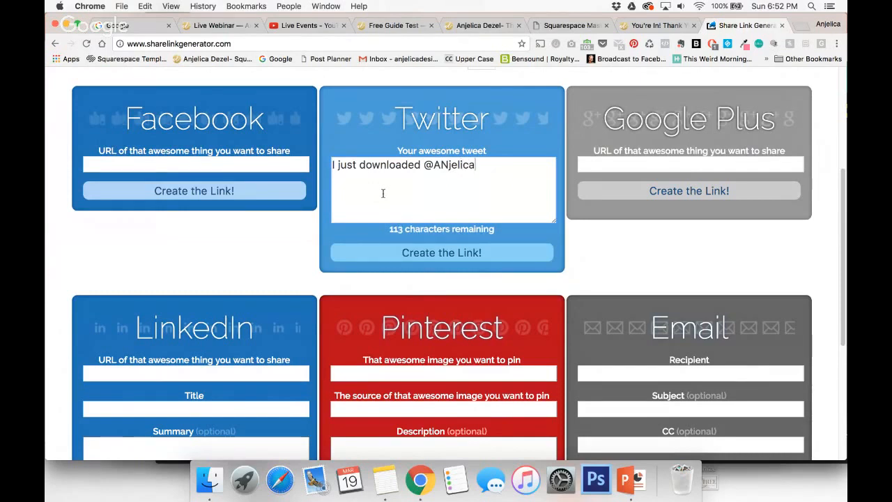
text(Dezel's )
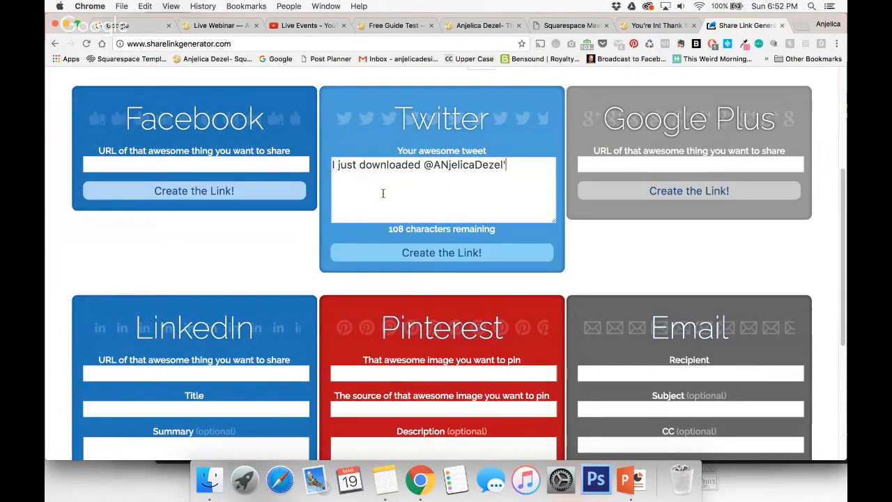
text(PDF)
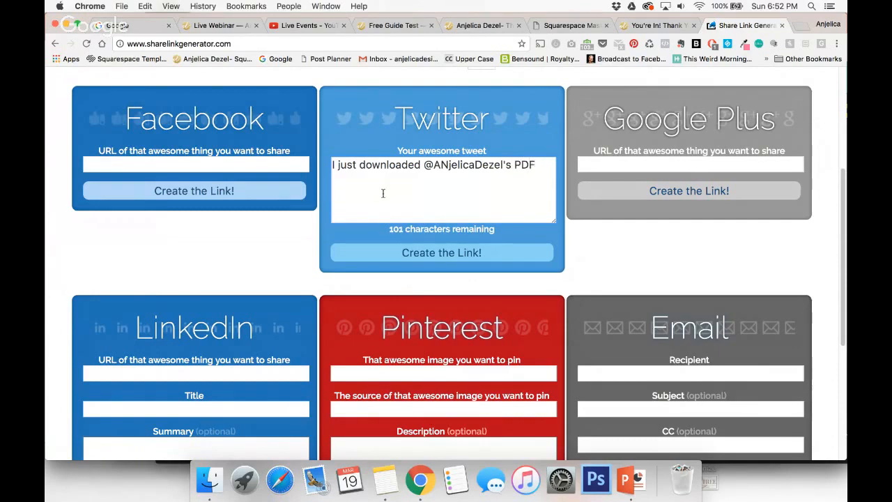
text( www.anjeli)
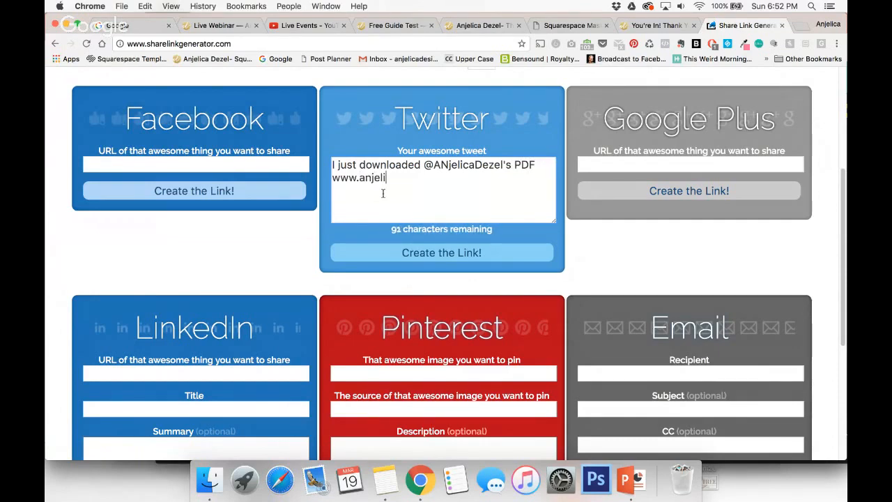
text(cadezel.com)
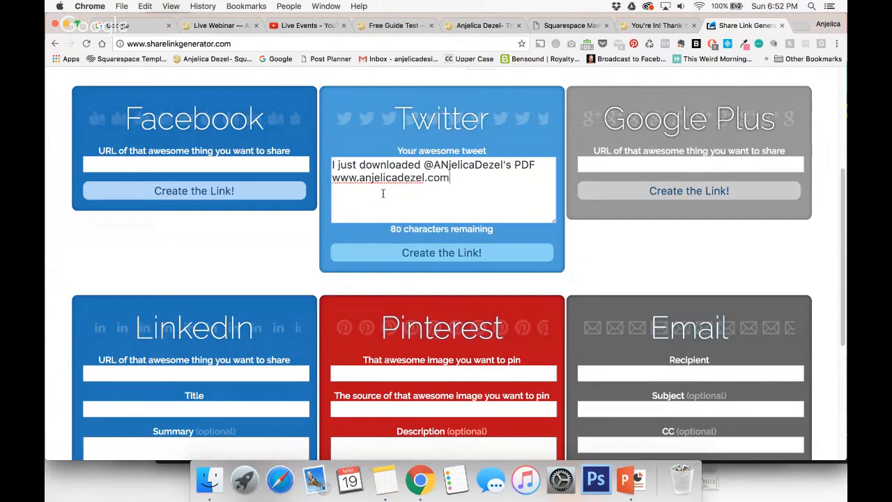
click(451, 254)
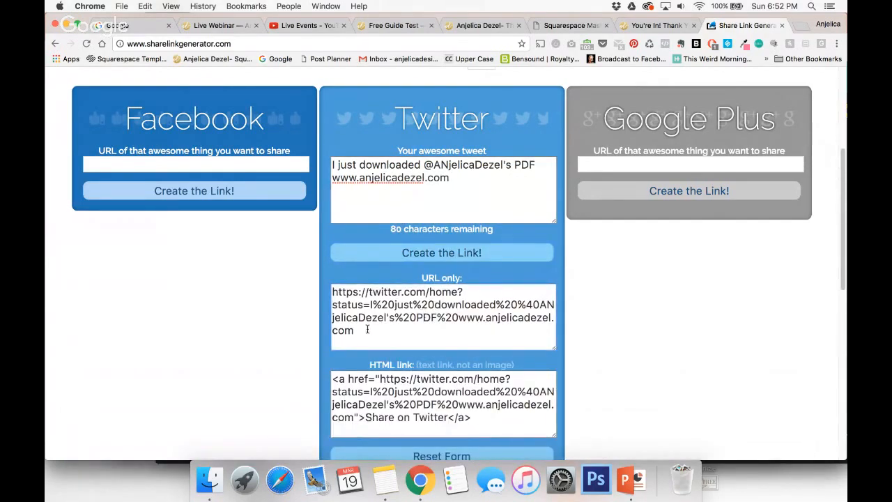
drag(395, 331, 321, 271)
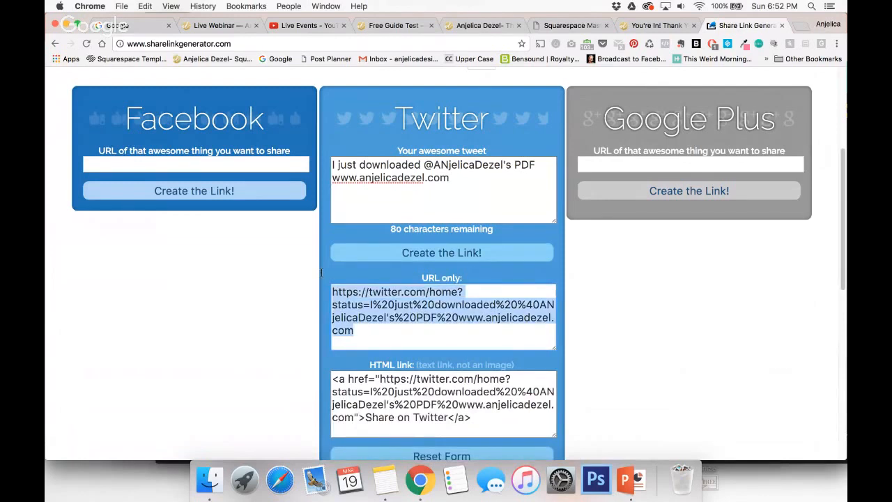
Return to the Squarespace pages list, and view the share buttons on the example webinar thank-you page.
click(394, 26)
scroll(244, 230, down, 3)
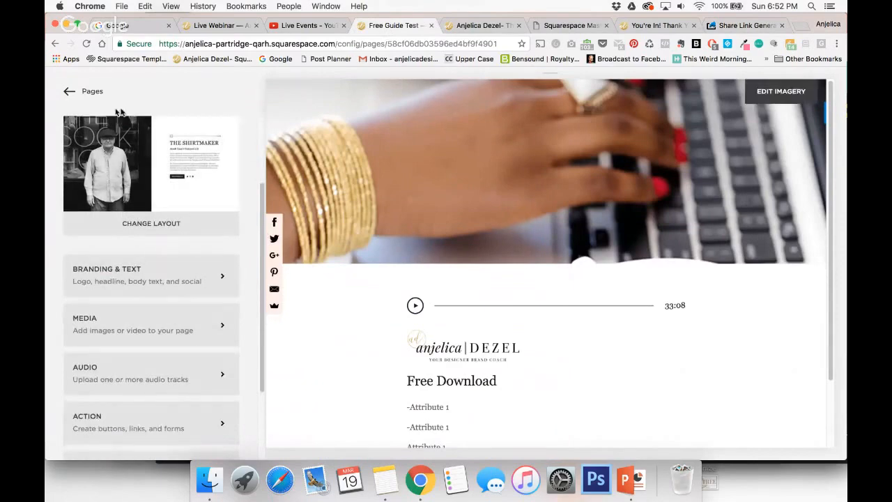
click(69, 90)
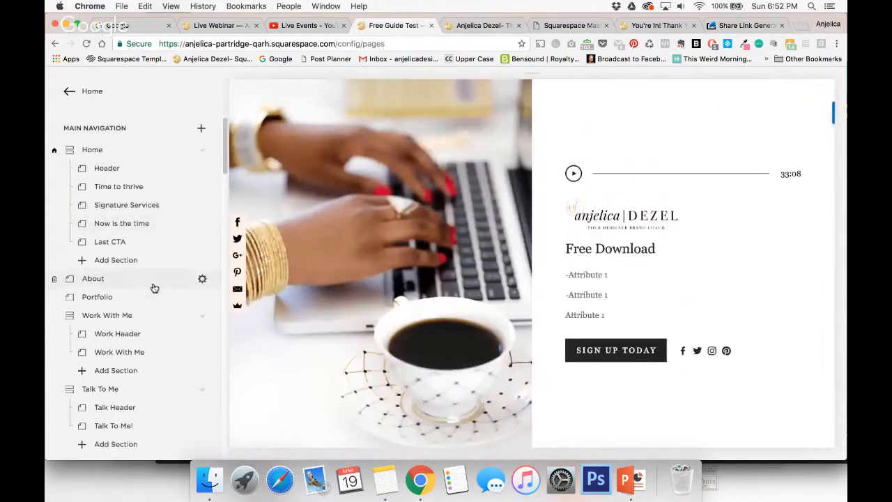
click(652, 25)
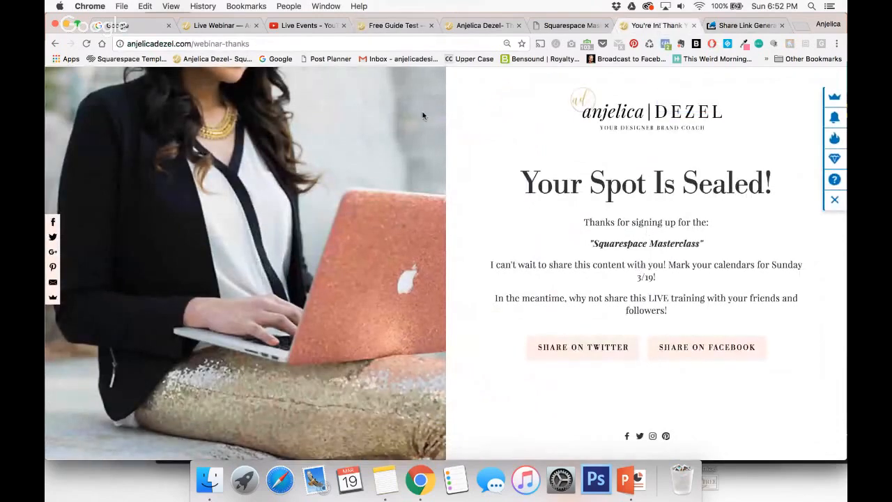
Go back to the Squarespace editor, reopen the unlinked Free Guide Test cover page and open its Action settings.
click(394, 25)
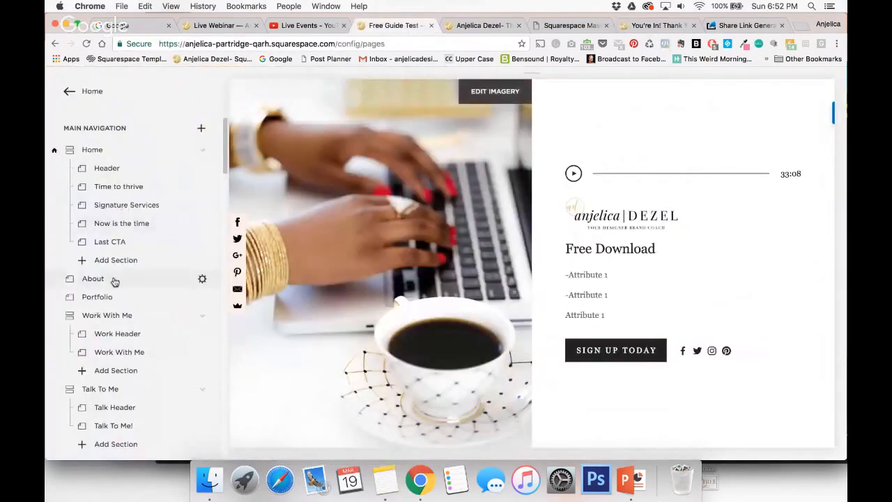
scroll(115, 282, down, 5)
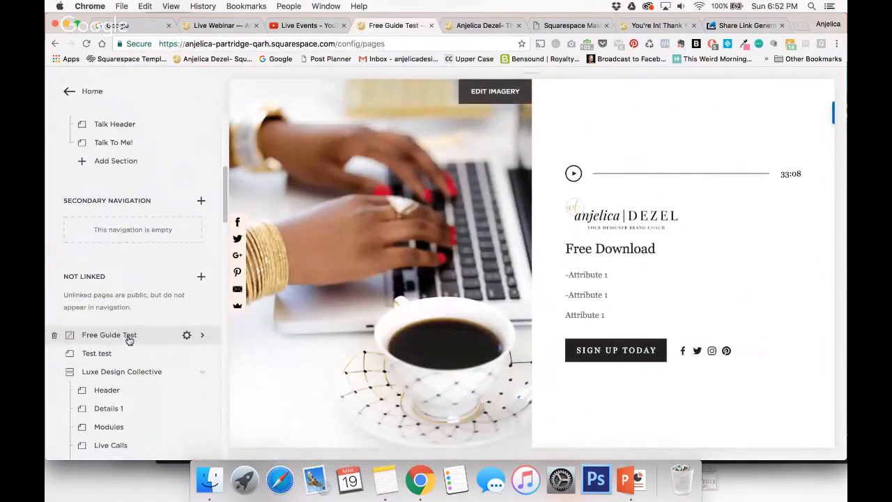
click(127, 336)
scroll(128, 339, down, 3)
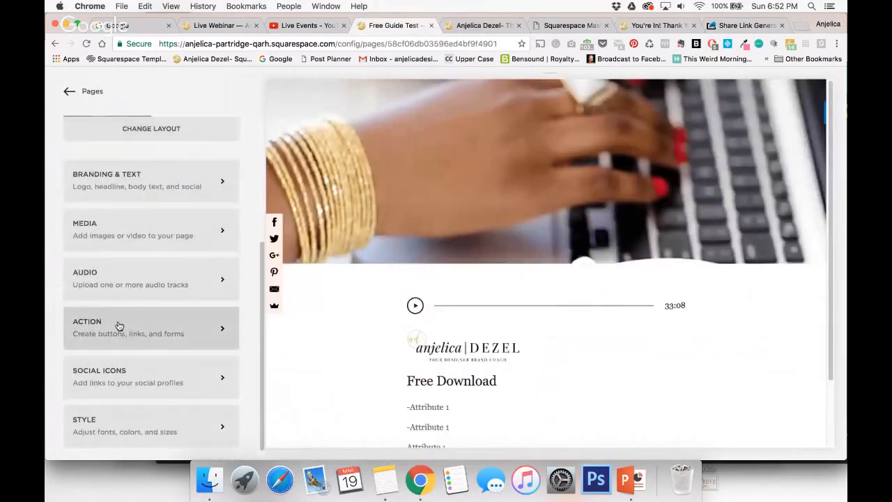
click(119, 326)
Add a cover page button linked to the copied Twitter share URL and label it "Share On Twitter".
click(164, 264)
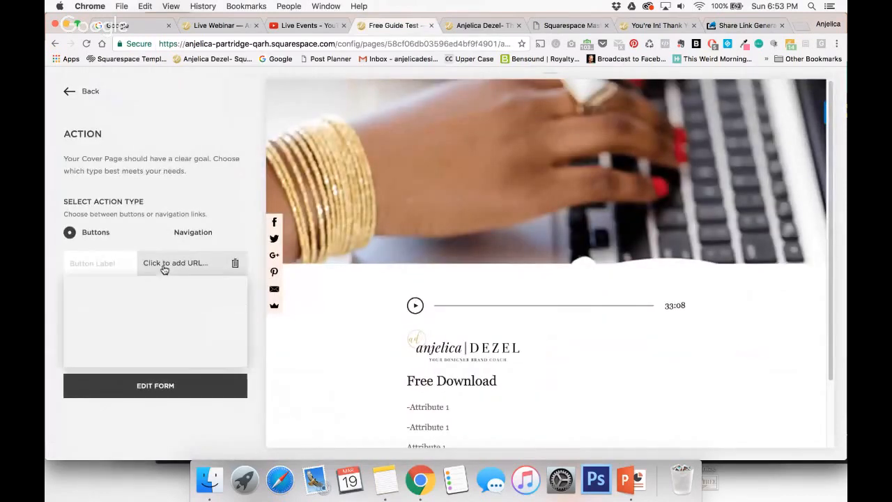
key(super+v)
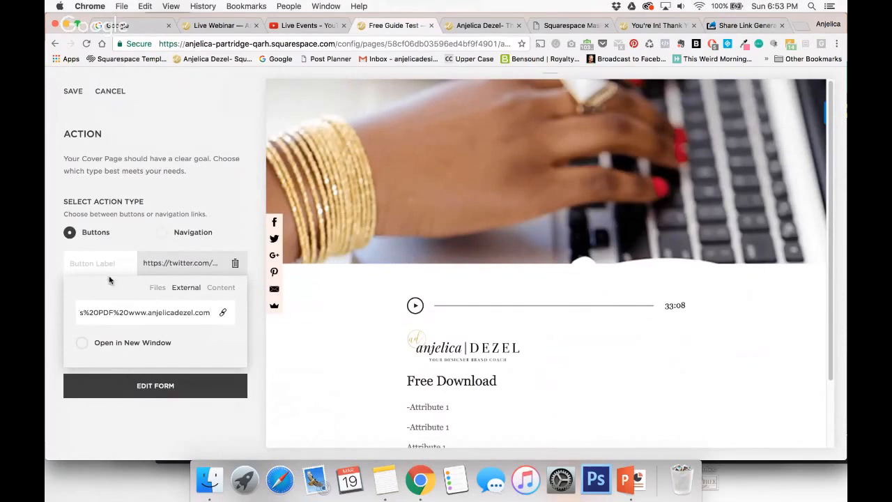
click(101, 264)
text(Share)
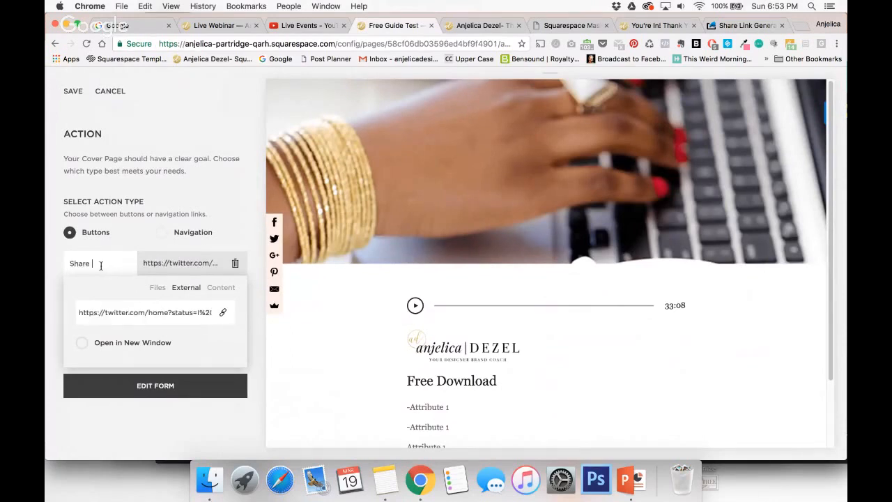
text( On Twitter)
click(203, 169)
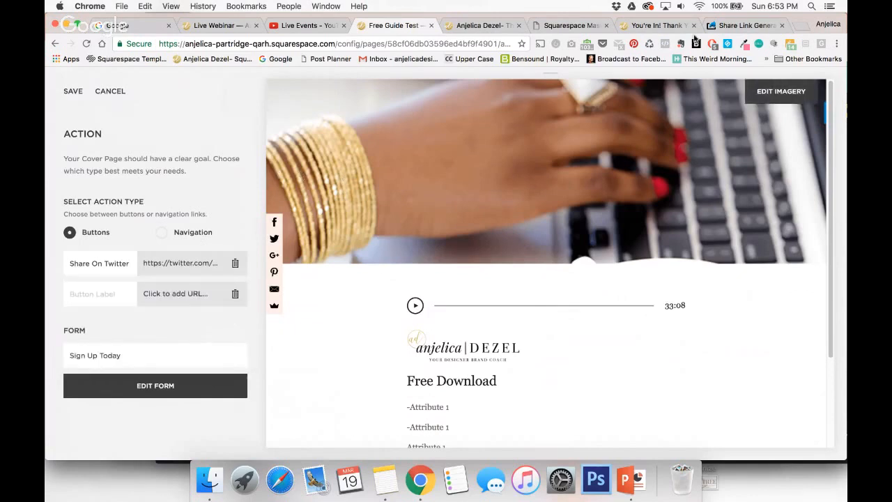
Return to the Share Link Generator and append "/freebie" to the website address in the tweet text.
click(740, 25)
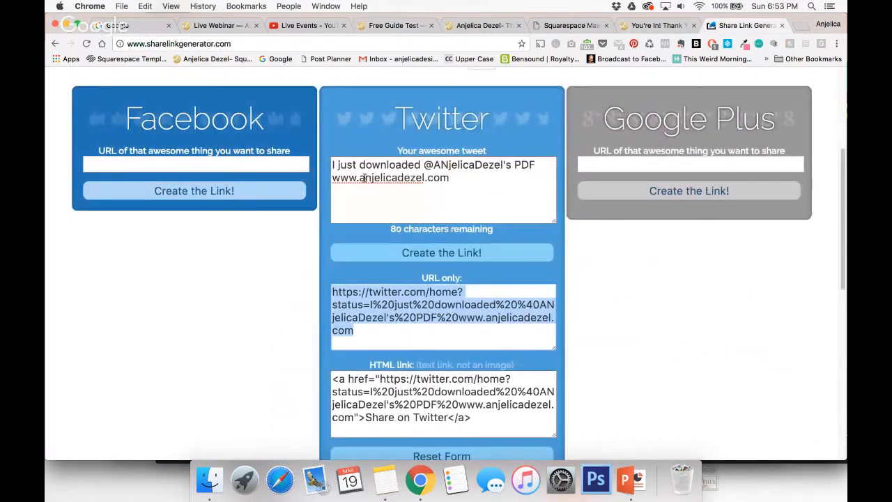
drag(458, 178, 331, 178)
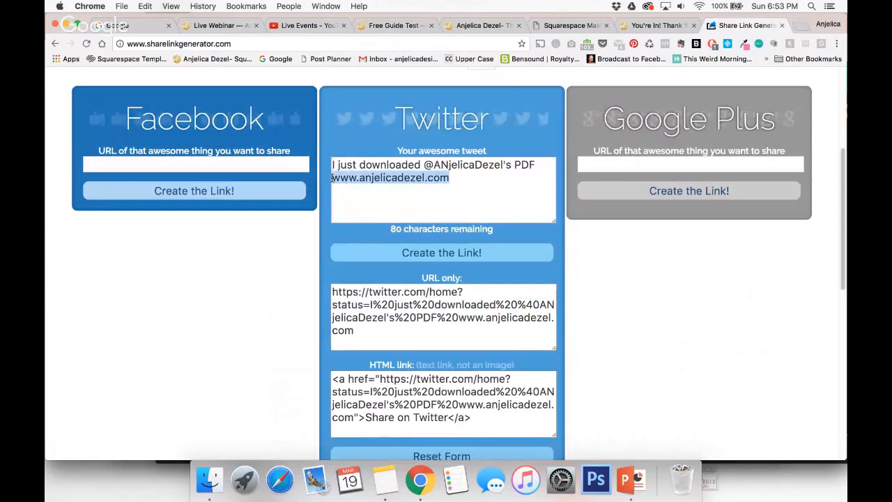
click(154, 167)
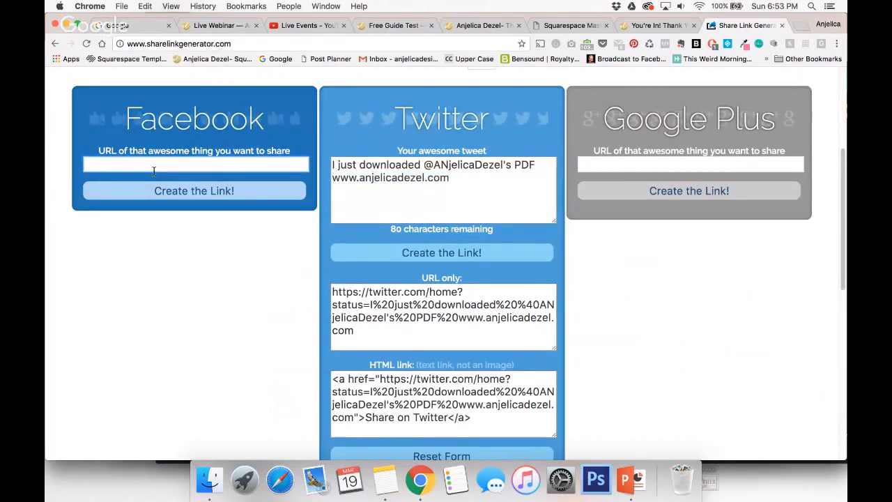
click(453, 180)
text(/)
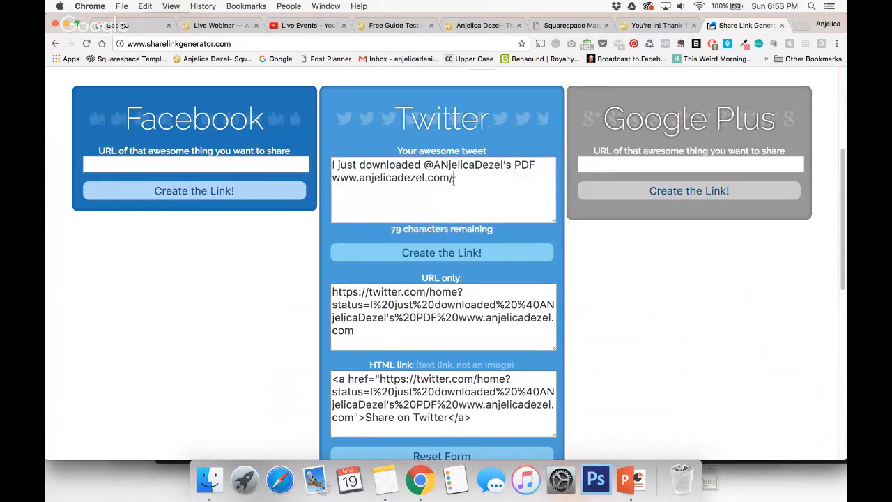
text(freebie)
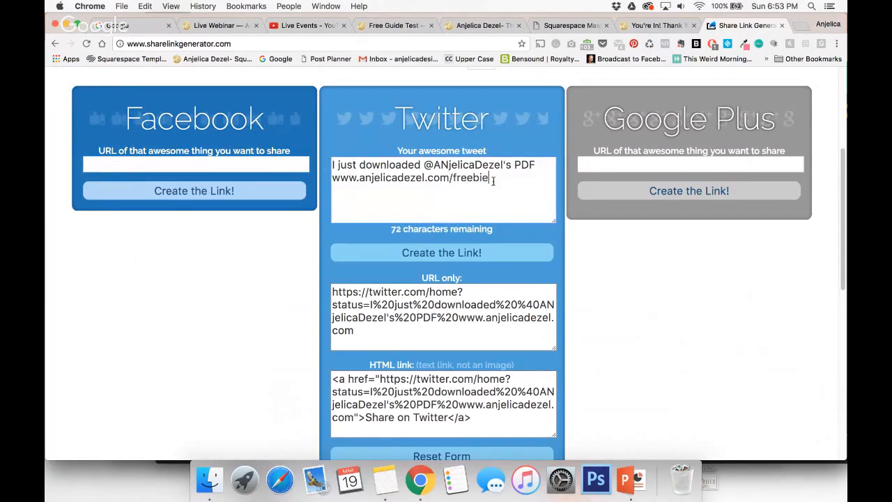
Create a Facebook share link from the tweet's website address ending in /freebie, and copy the resulting URL.
drag(493, 180, 277, 179)
key(super+c)
click(185, 166)
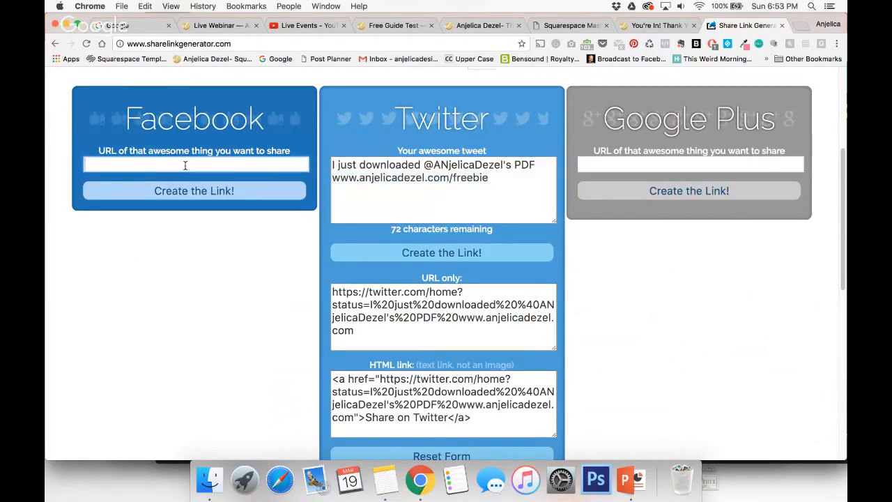
key(super+v)
click(162, 191)
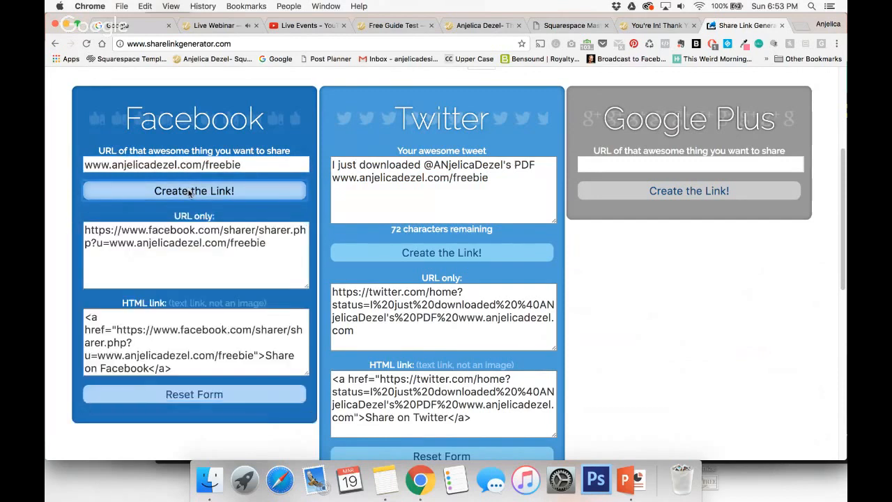
drag(286, 248, 58, 224)
key(super+c)
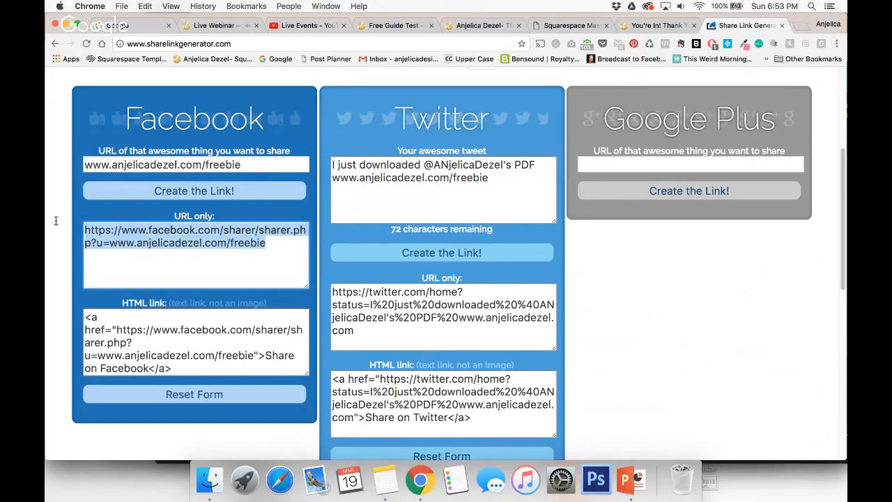
Link the cover page's second action button to the copied Facebook share URL and set it to open in a new window.
click(393, 25)
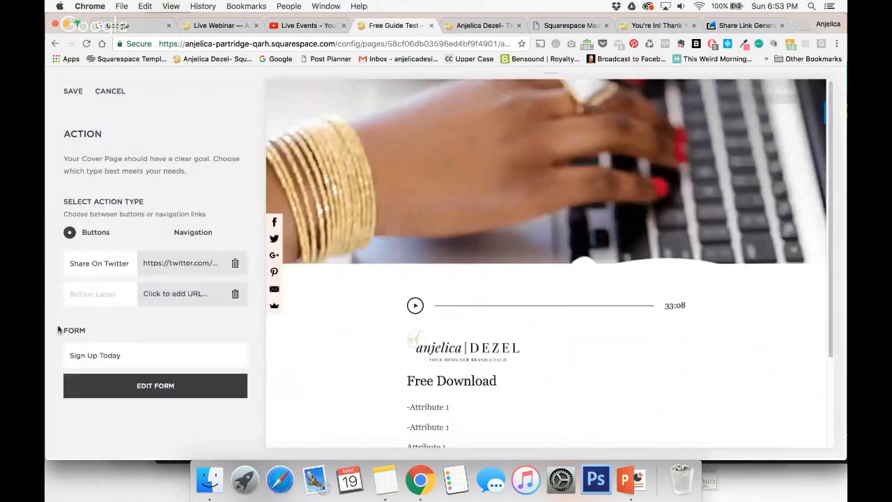
click(167, 298)
click(133, 351)
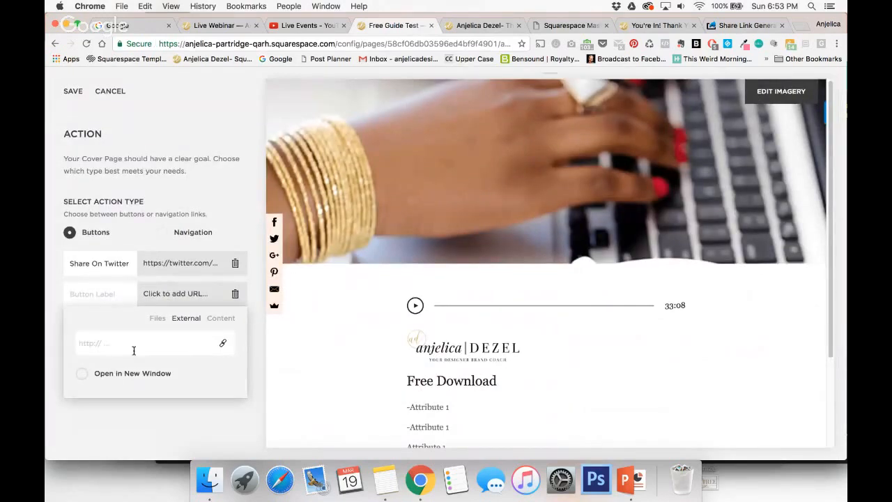
key(super+v)
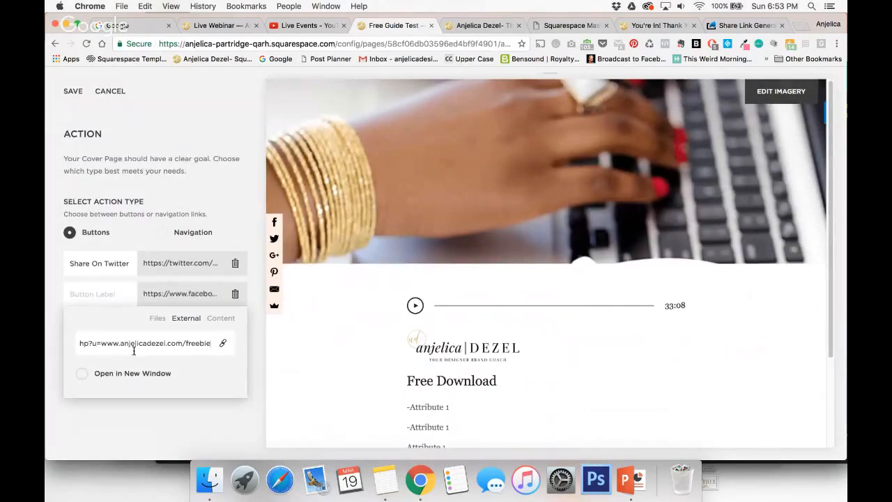
click(82, 375)
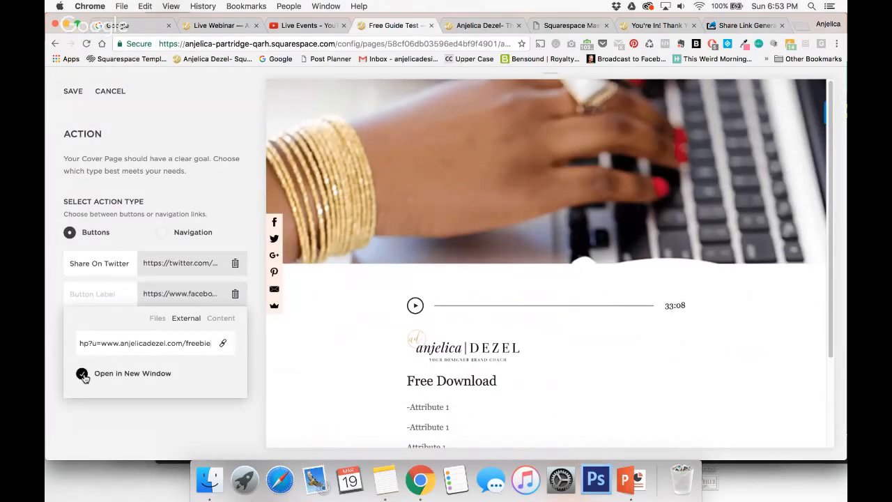
click(111, 297)
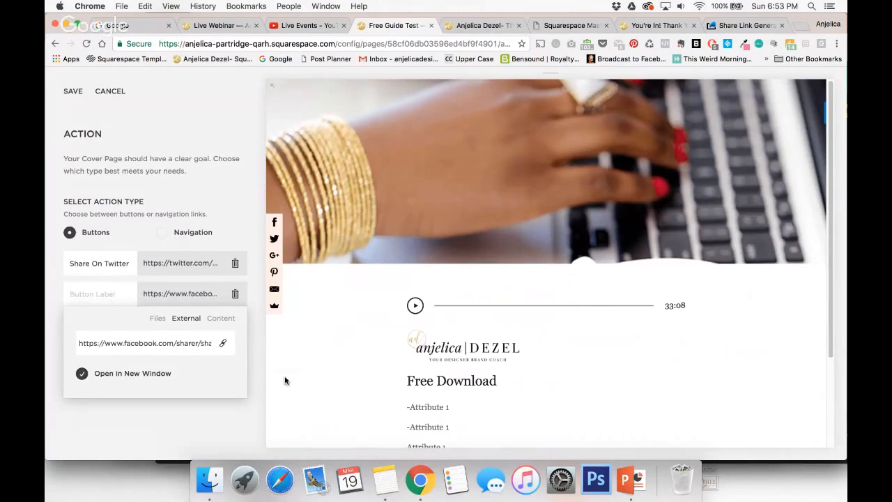
click(252, 348)
Label the second action button "Share On Facebook" and check the buttons in the cover page preview.
click(107, 289)
text(Share On F)
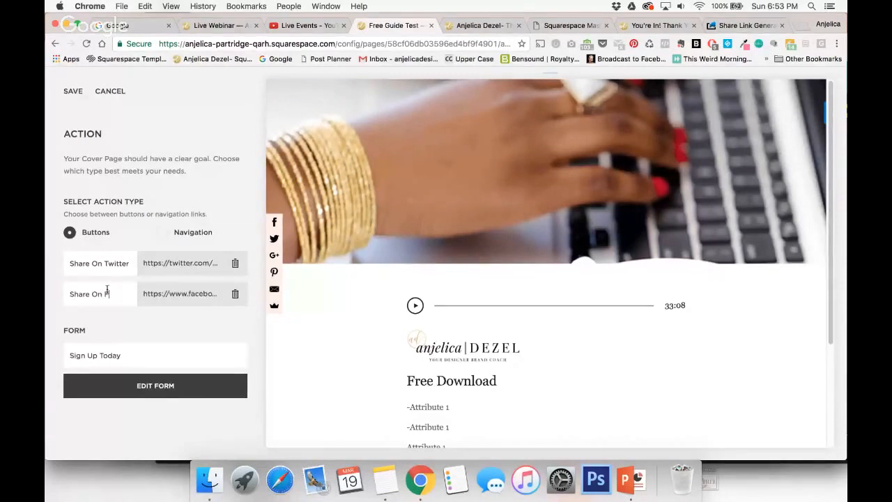
text(acebook)
scroll(488, 292, down, 5)
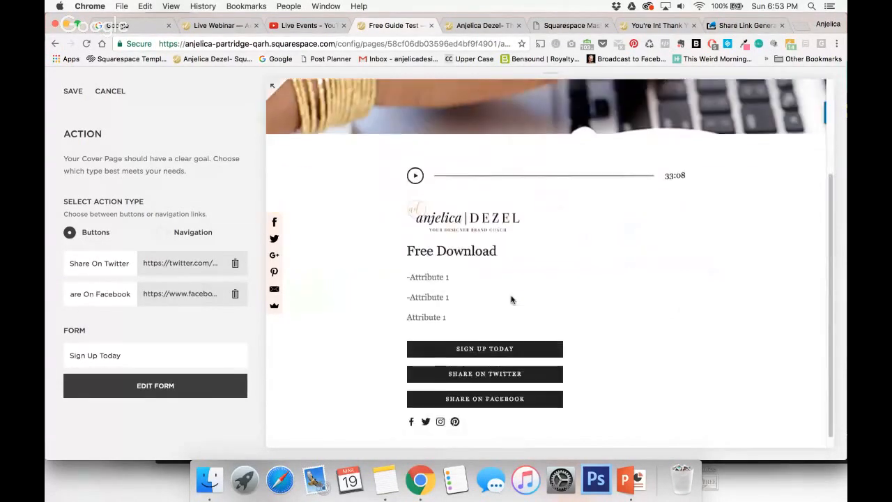
click(674, 372)
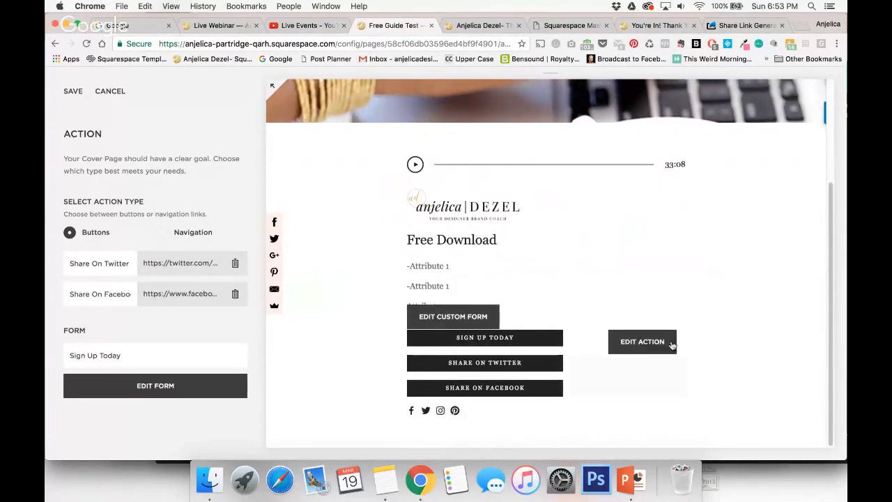
Remove the cover page form's "Sign Up Today" button label and save the action settings.
triple_click(173, 353)
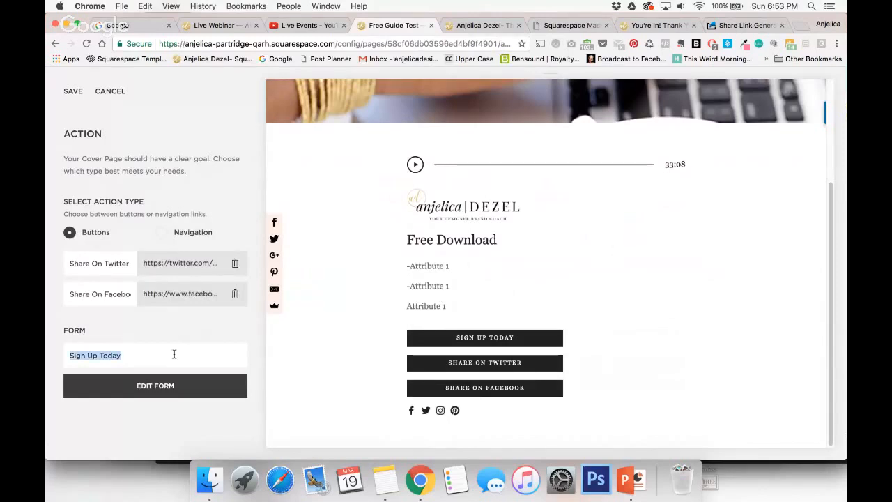
key(BackSpace)
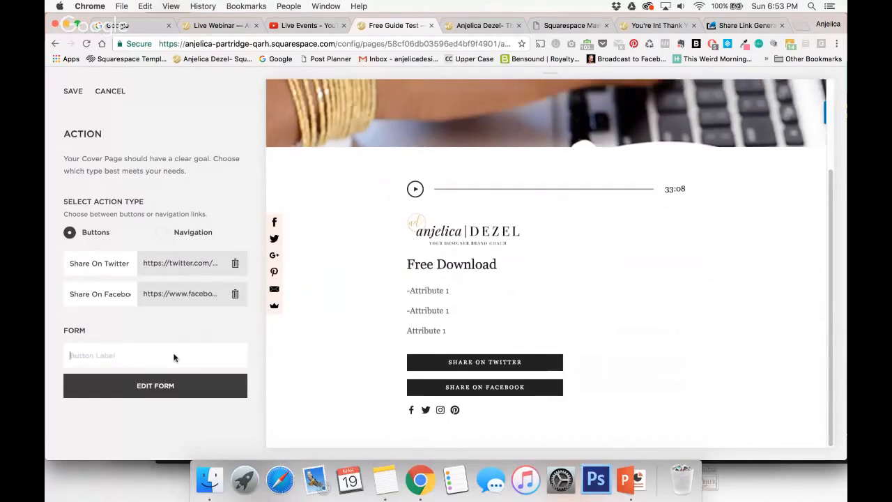
click(73, 90)
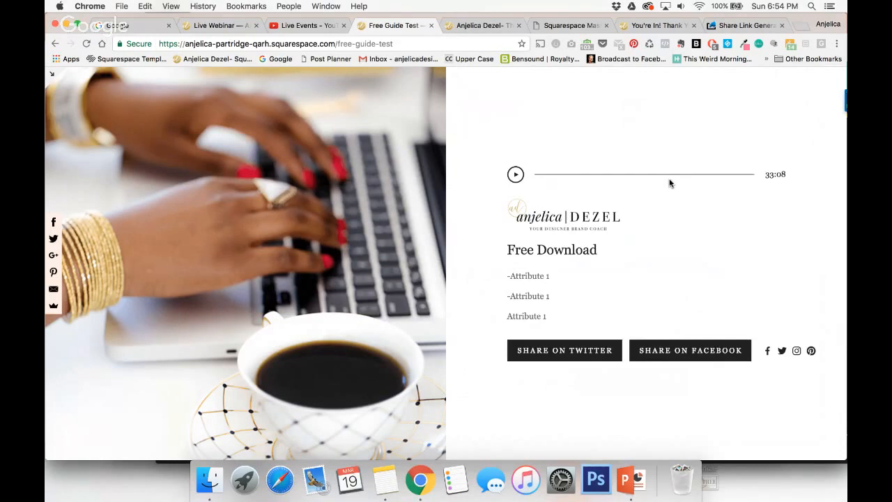
Close the sign-up form on the Squarespace Masterclass landing page and review the page's workshop details.
click(561, 26)
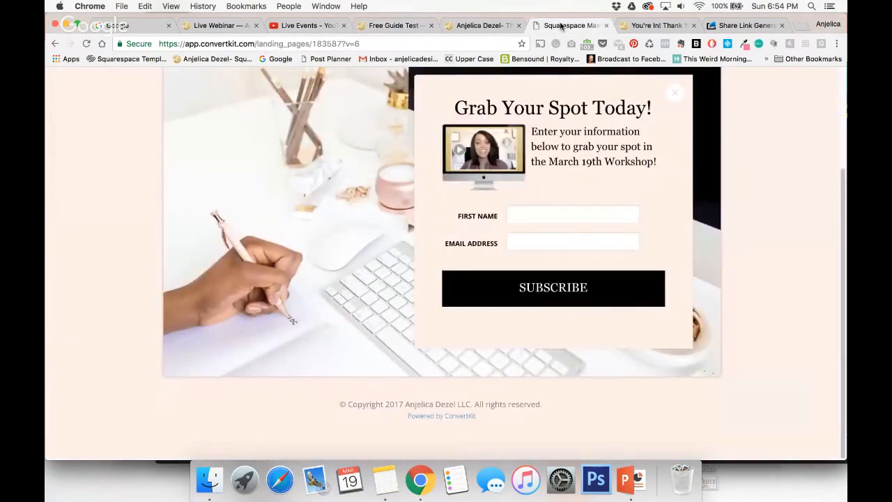
click(674, 94)
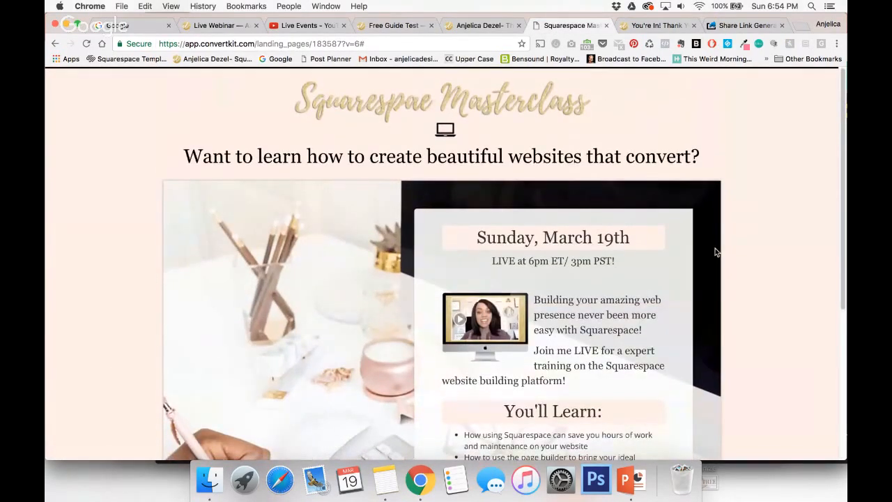
scroll(715, 248, down, 5)
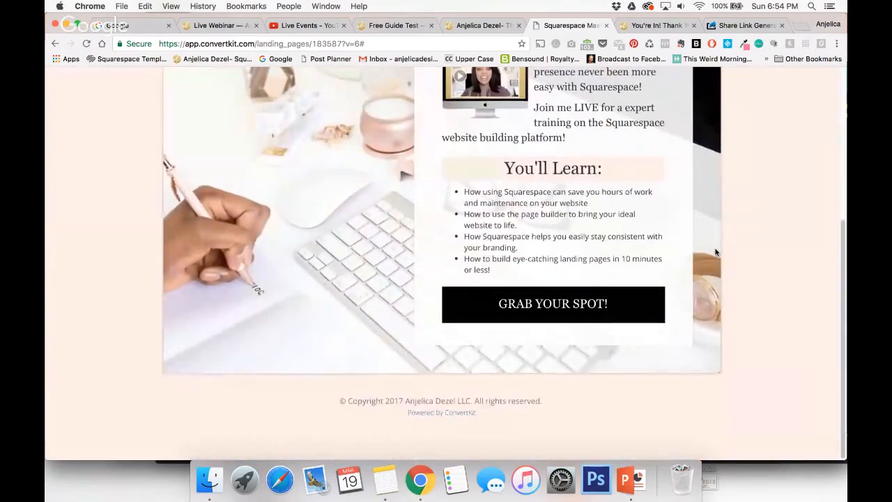
scroll(715, 252, up, 3)
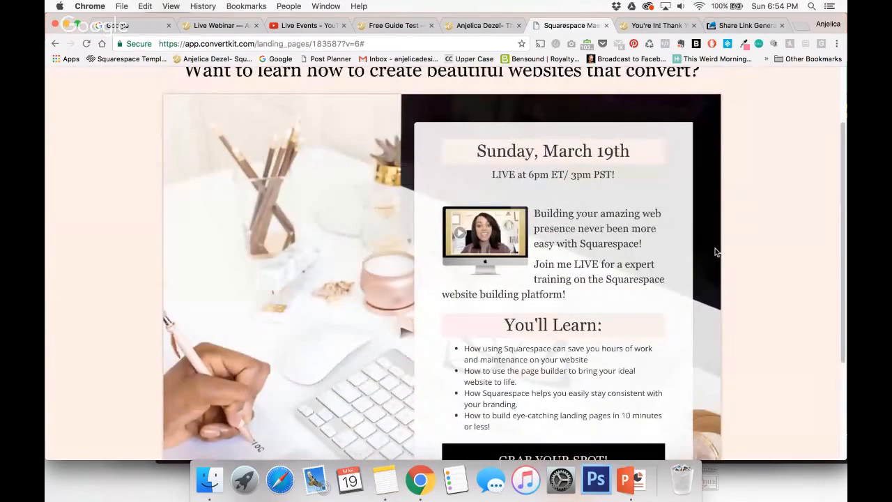
scroll(584, 264, up, 2)
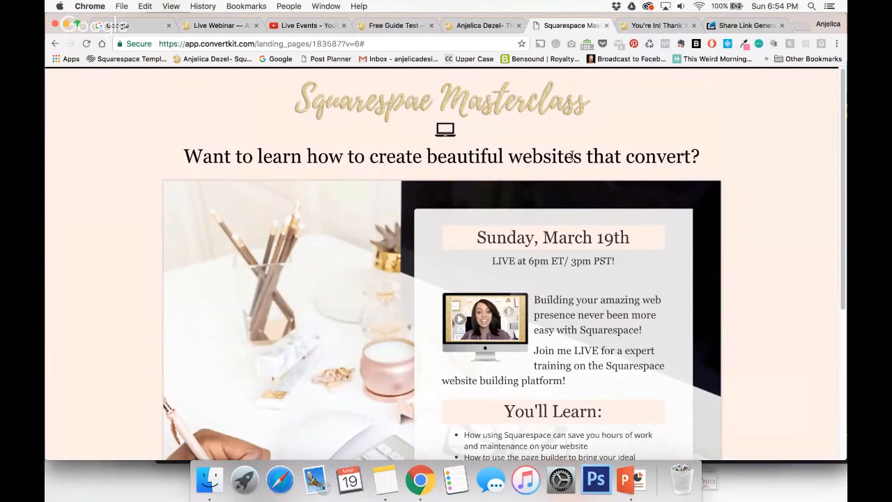
click(470, 23)
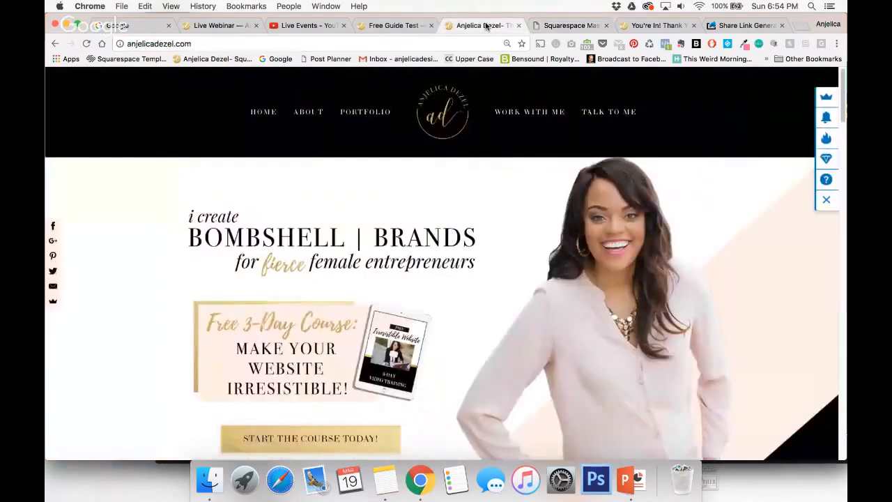
click(571, 26)
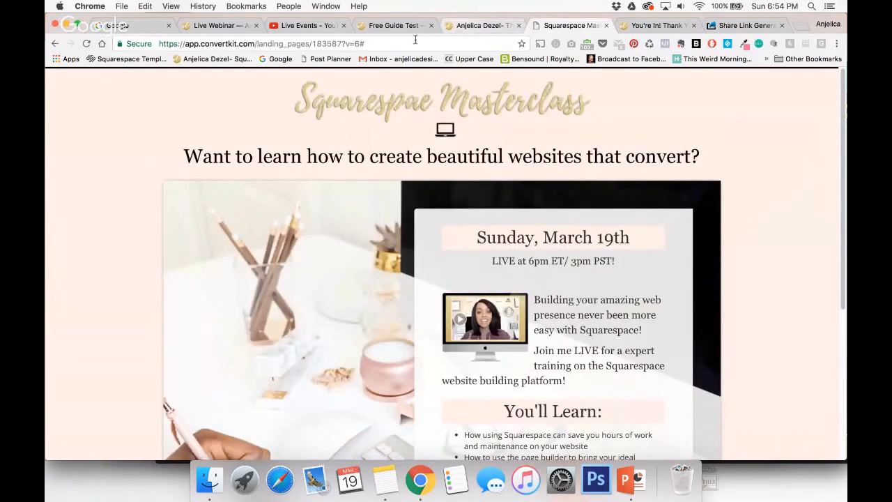
Return to the Free Guide Test cover page editor and back out to the site's main menu.
click(392, 26)
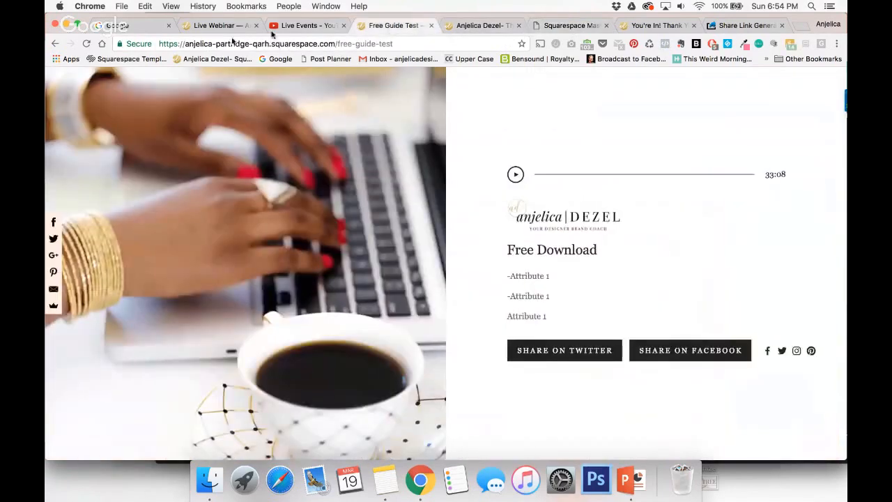
click(56, 75)
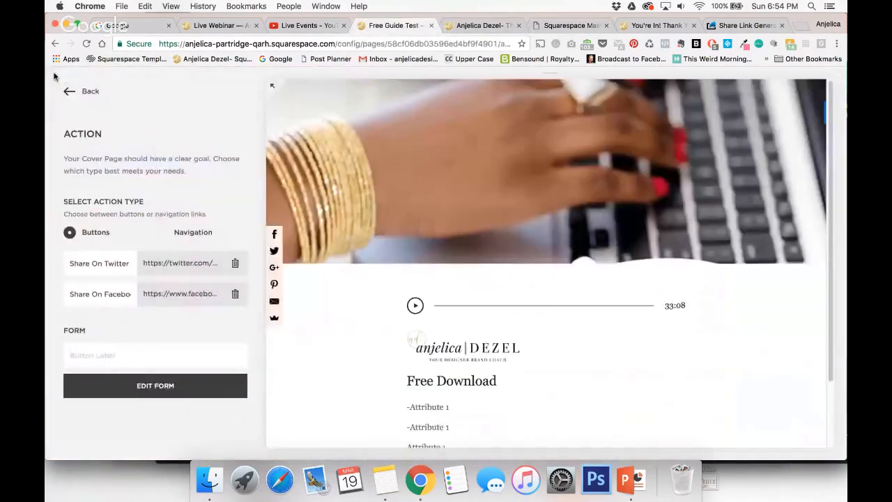
click(66, 90)
click(66, 91)
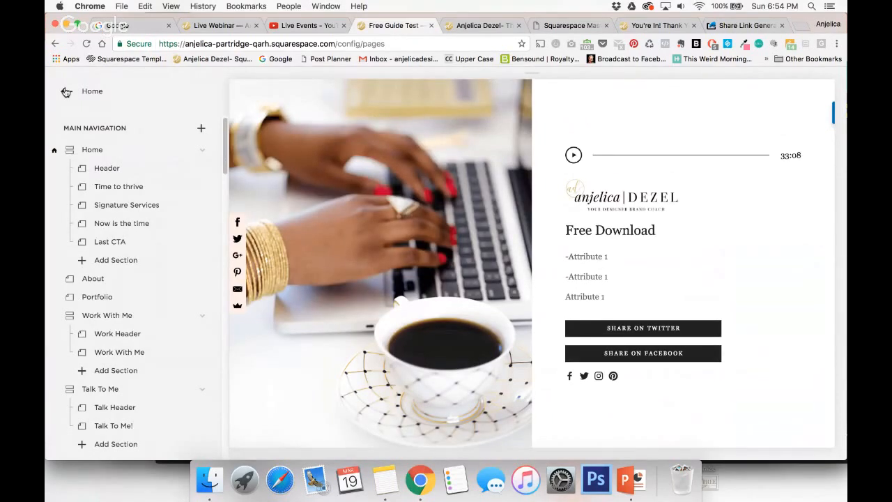
click(66, 92)
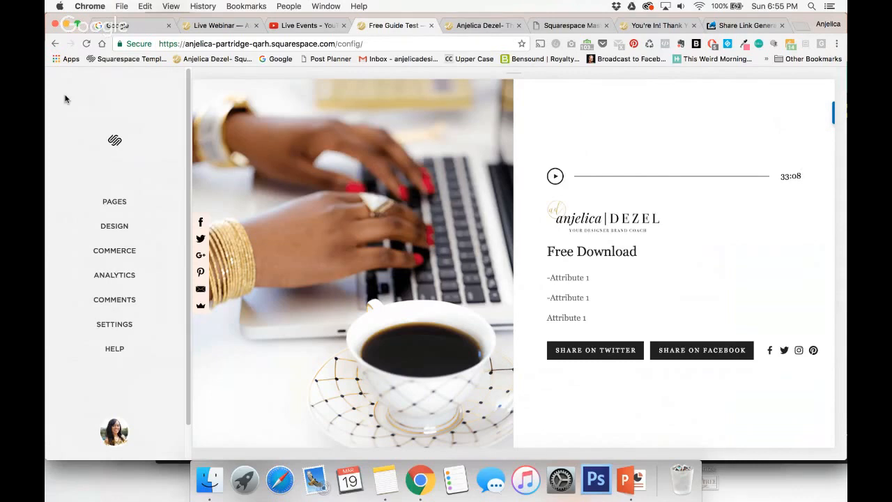
Open the coach's public website in a new browser tab and view its Courses & Masterclasses page.
click(802, 25)
text(anjelicadezel.com/webinar1)
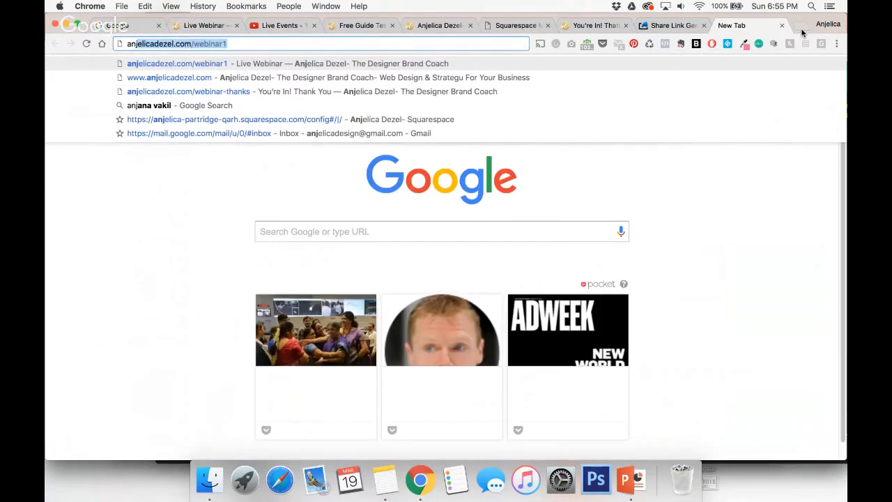
click(642, 79)
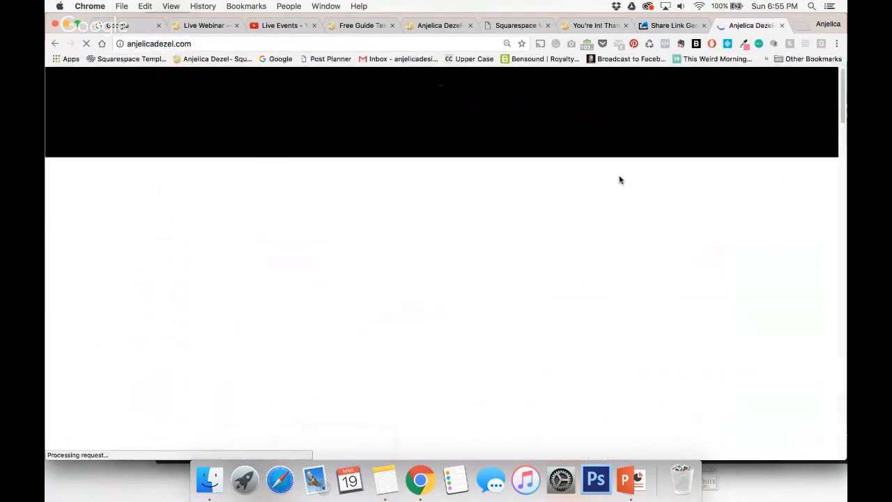
scroll(620, 180, down, 5)
scroll(620, 181, down, 15)
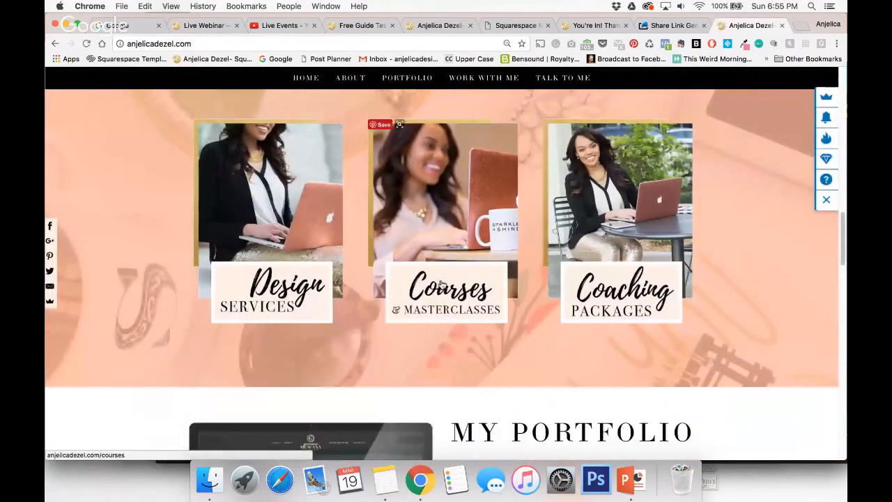
click(441, 277)
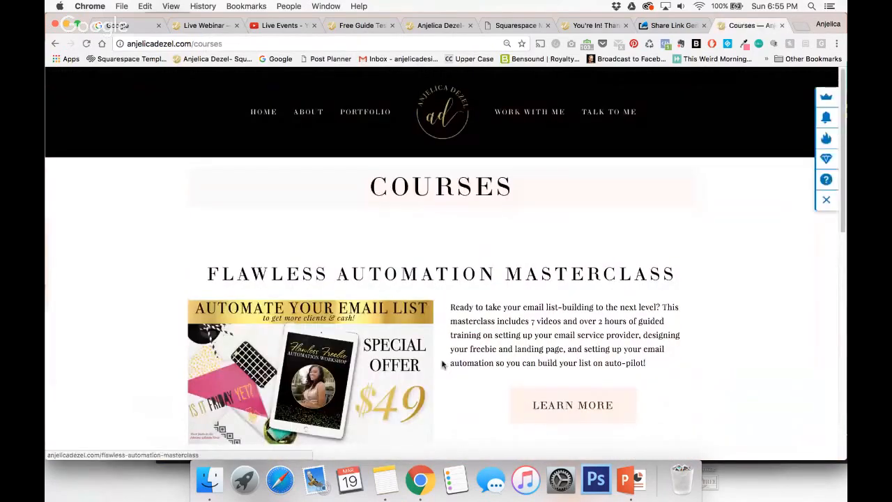
scroll(439, 363, down, 5)
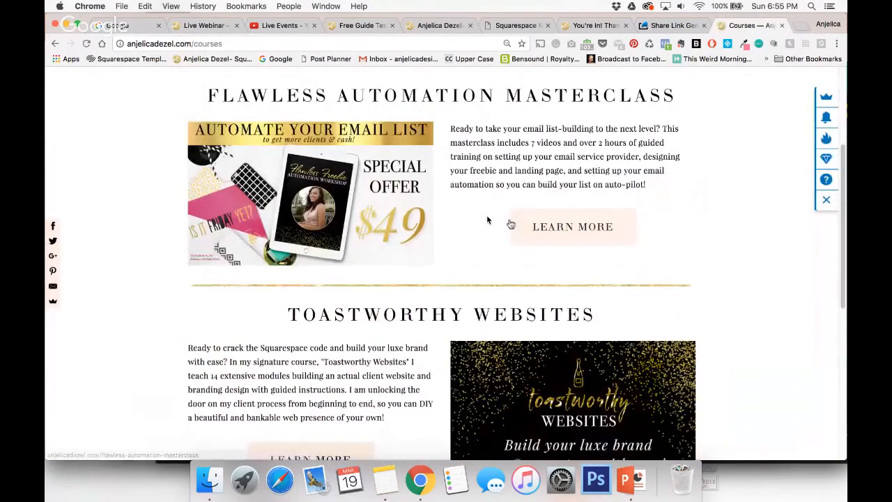
scroll(487, 214, up, 3)
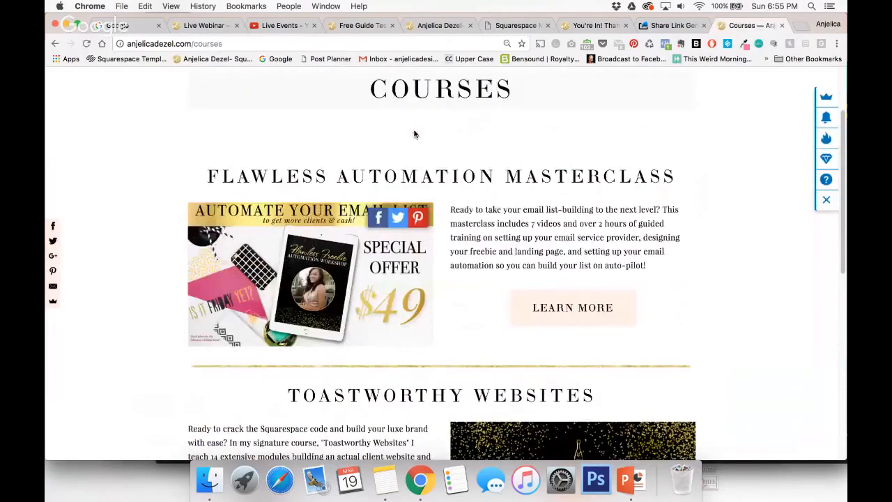
Copy the courses page address and post it in the live webinar chat.
click(344, 44)
key(super+c)
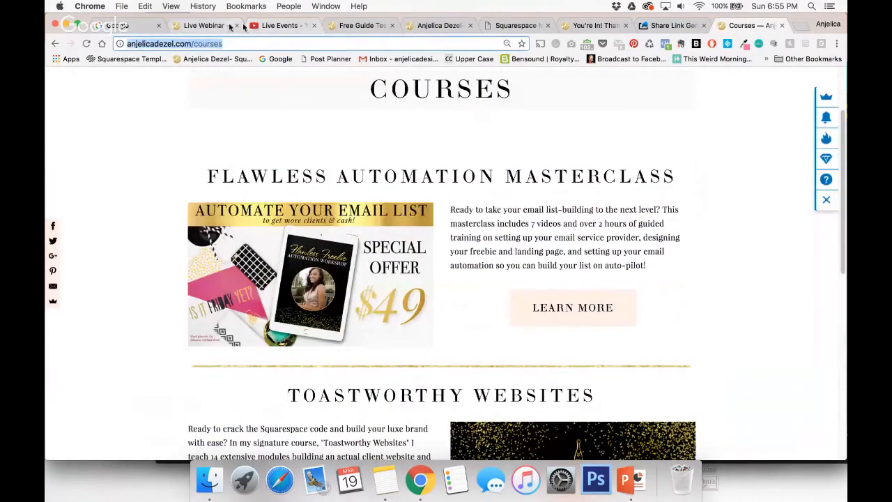
click(203, 26)
click(321, 200)
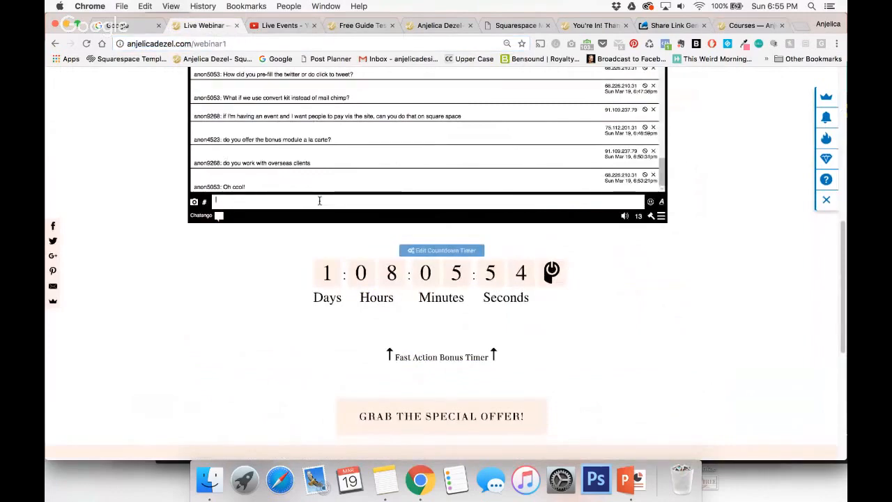
key(super+v)
key(Return)
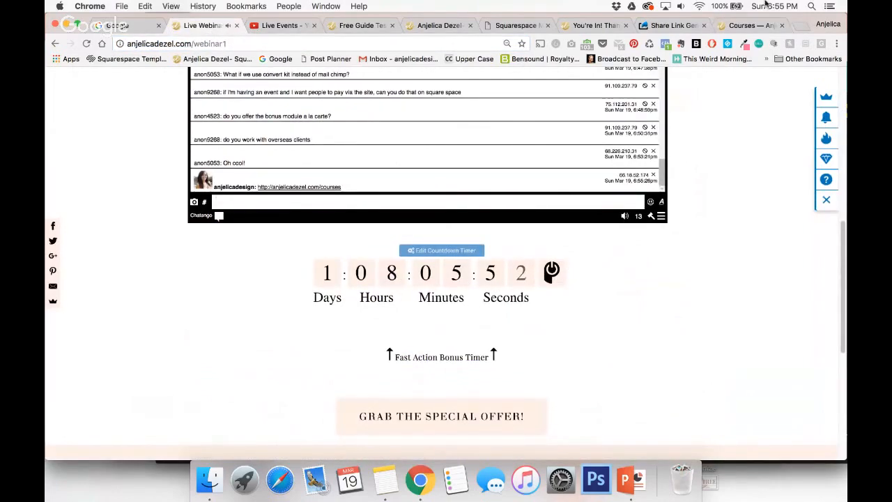
Look at the courses page and the webinar thank-you page, and check the webinar chat for new questions.
click(752, 26)
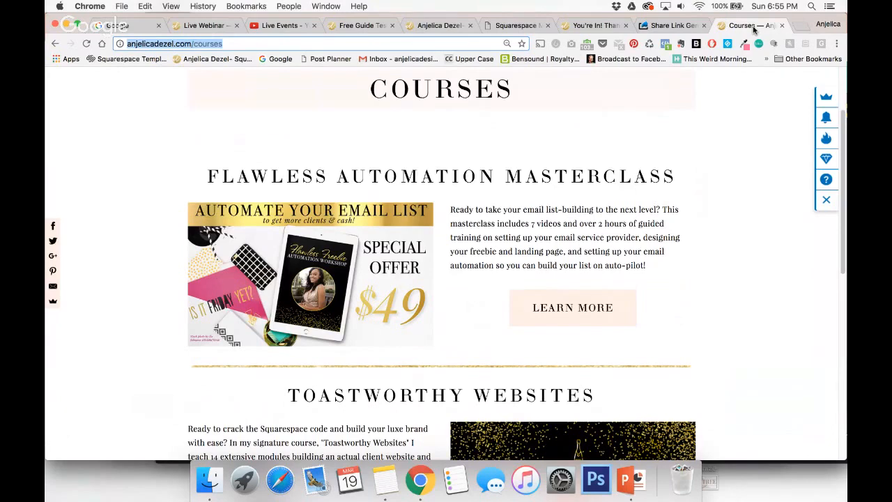
click(566, 26)
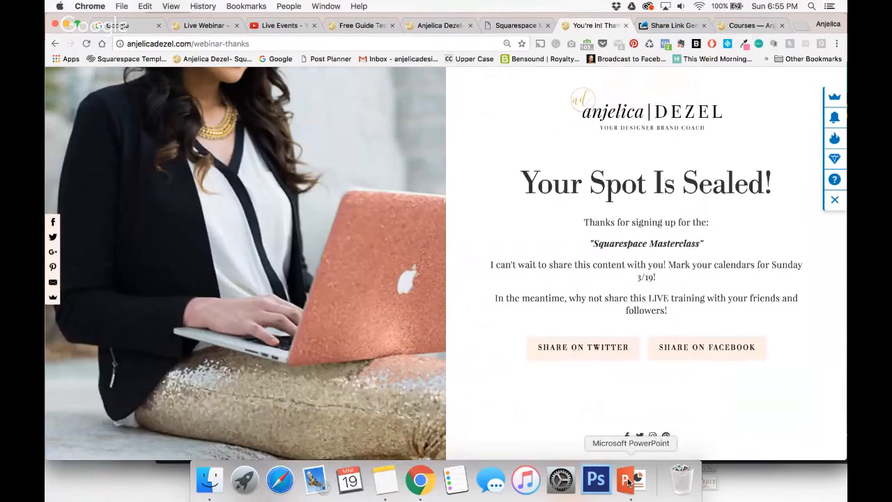
click(198, 26)
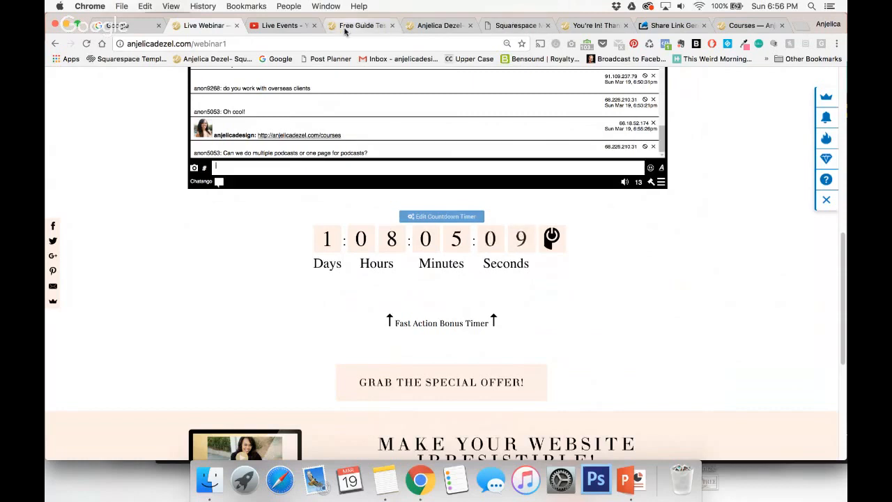
Open the Squarespace page list at the Not Linked section and check the webinar chat again.
click(345, 28)
click(130, 203)
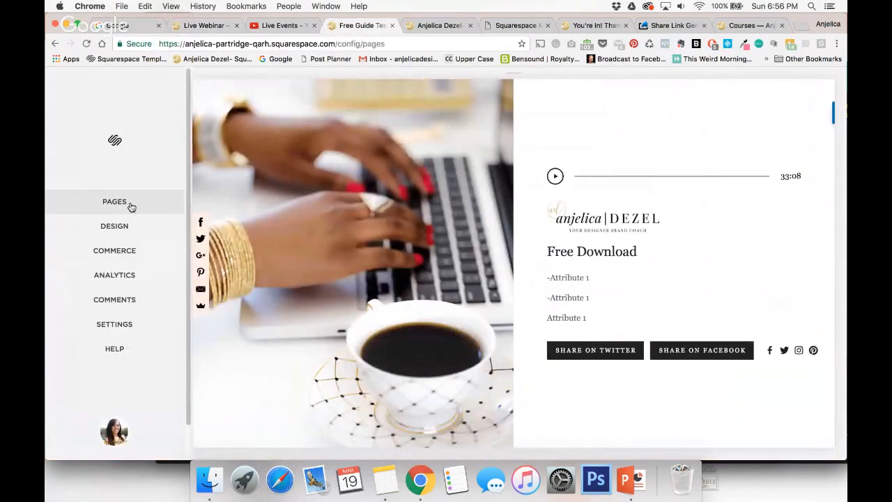
scroll(137, 293, down, 3)
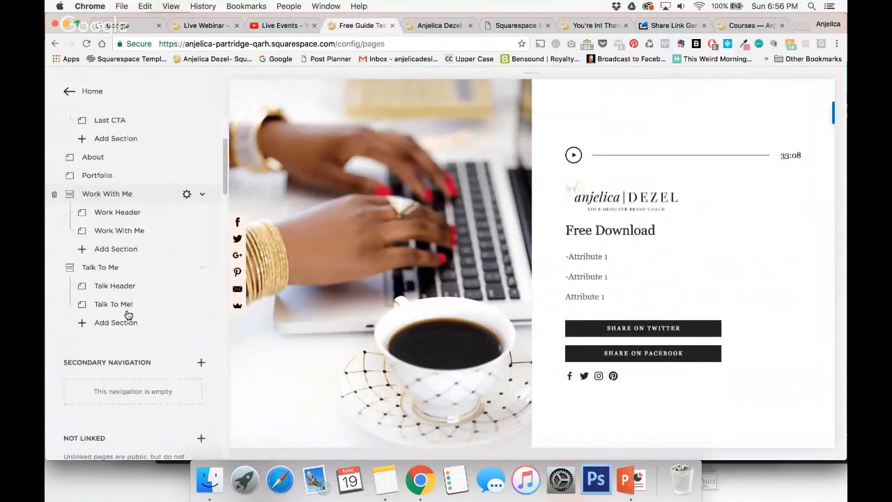
scroll(127, 314, down, 4)
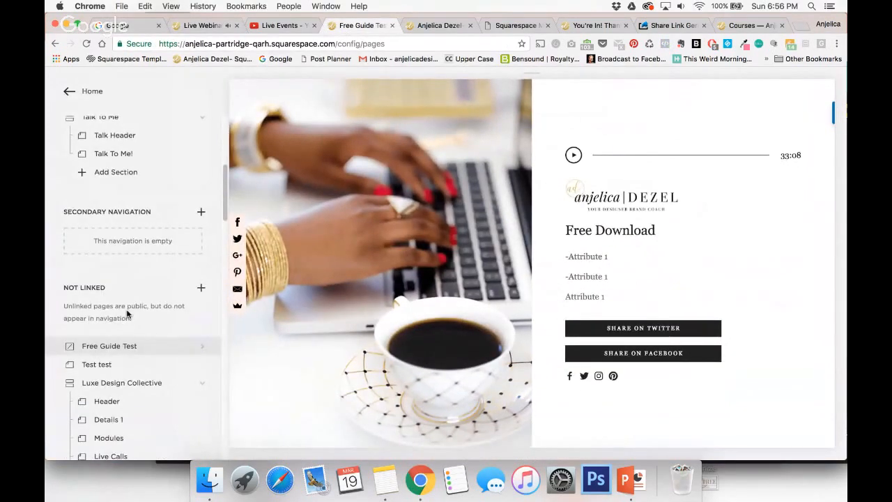
click(200, 26)
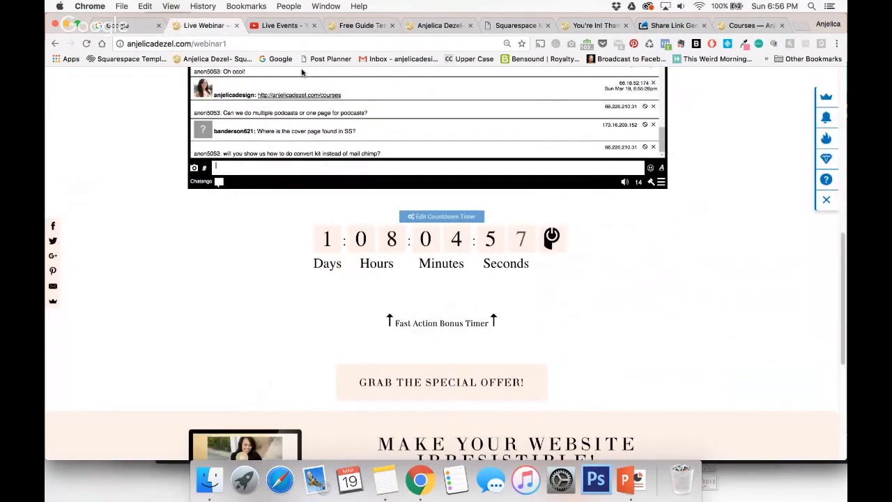
Show the Cover Page option for a new page under Not Linked, dismiss the choices, and return to the webinar chat.
click(370, 26)
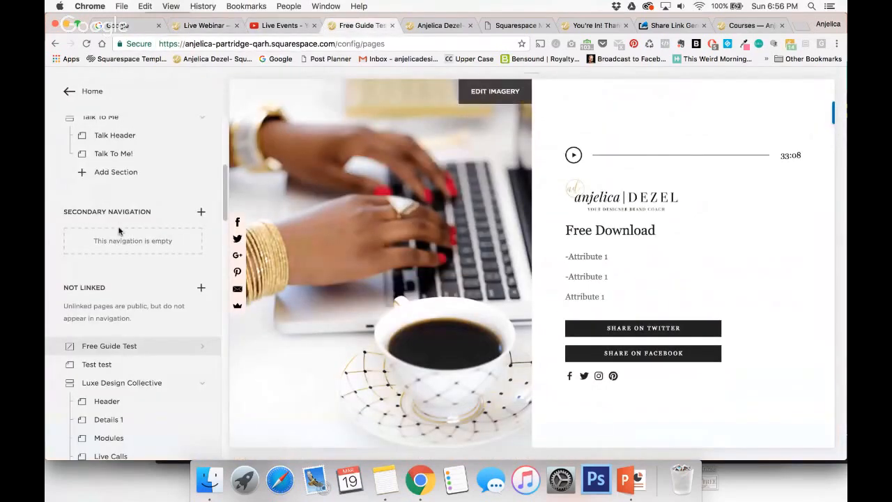
scroll(118, 232, down, 3)
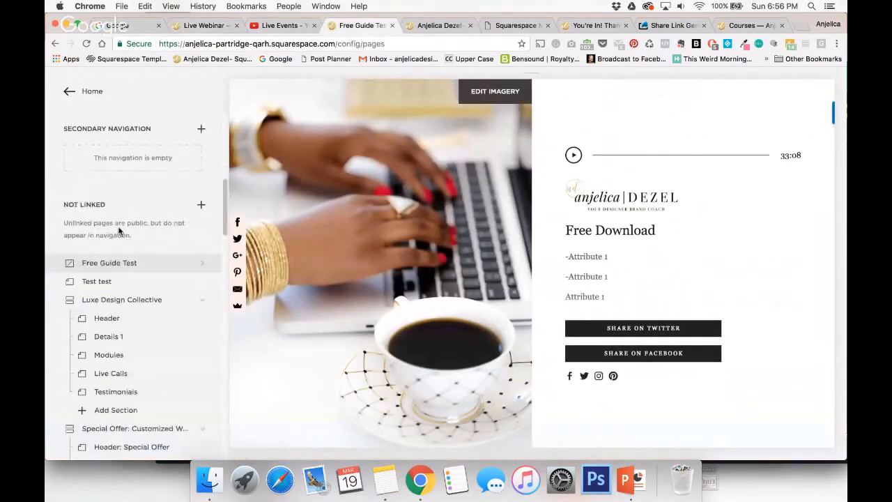
click(201, 207)
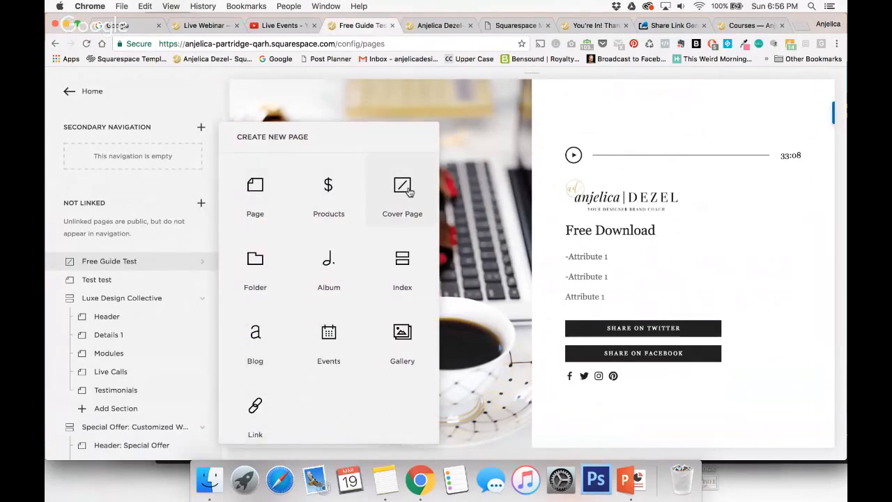
click(146, 183)
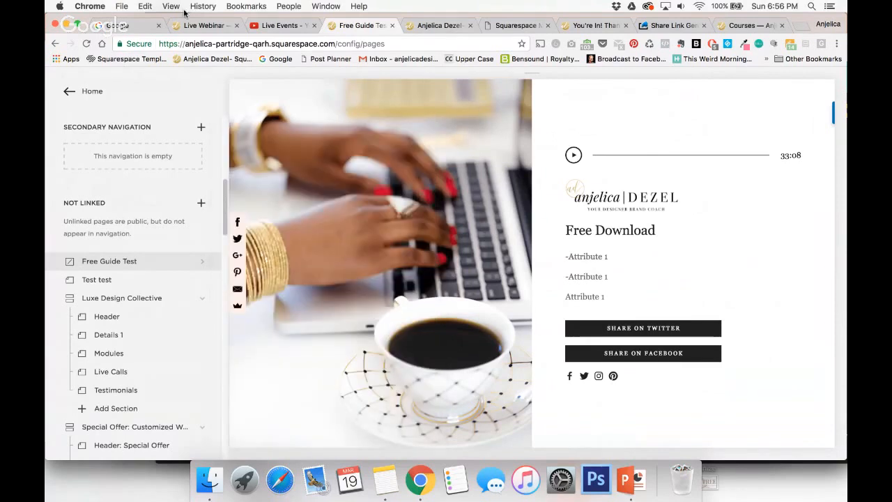
click(187, 28)
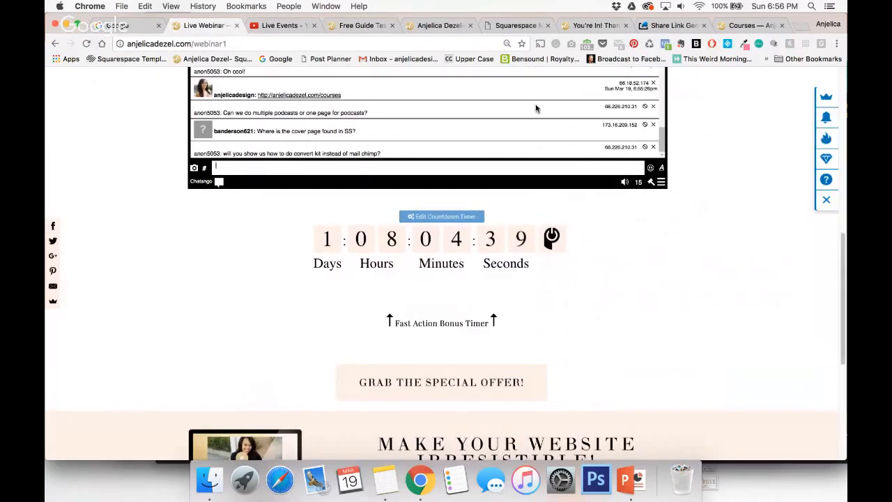
Look at the Squarespace Masterclass landing page, and log in to ConvertKit in a new browser tab with the saved credentials.
click(517, 26)
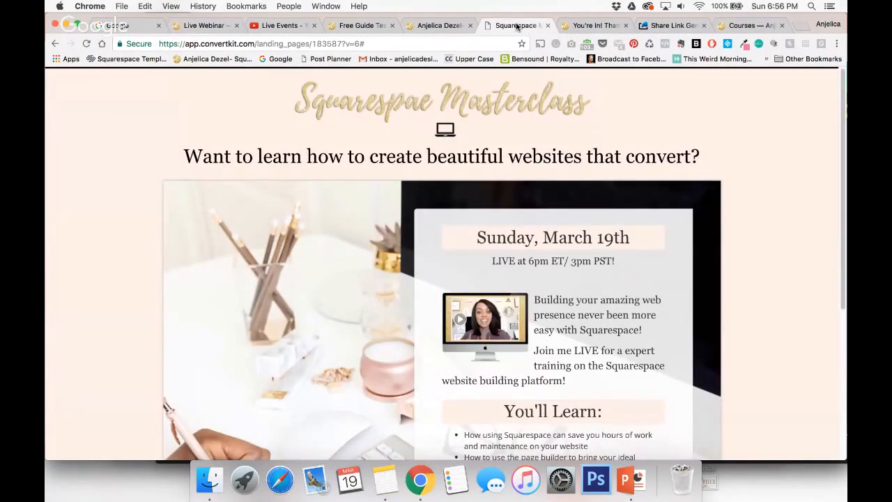
click(800, 26)
text(convertkit.com)
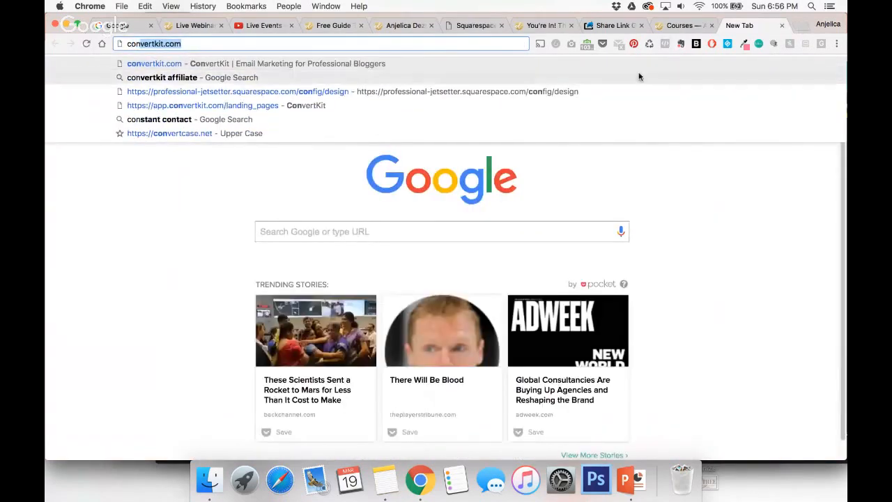
click(483, 108)
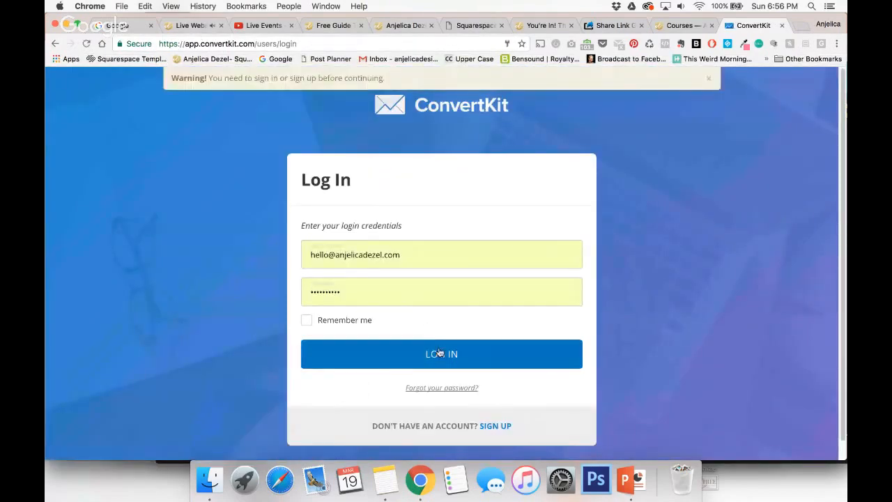
click(442, 353)
Check the webinar chat for new questions, and open the Test test page under Not Linked in Squarespace.
click(176, 26)
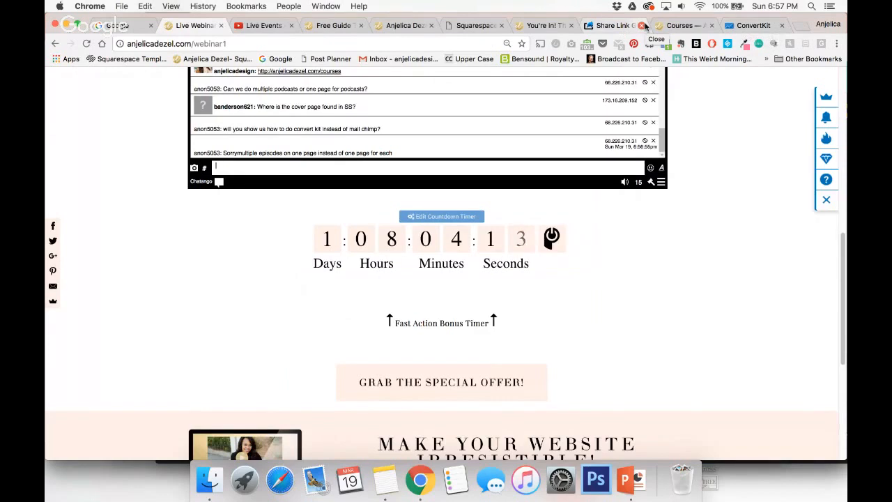
click(334, 25)
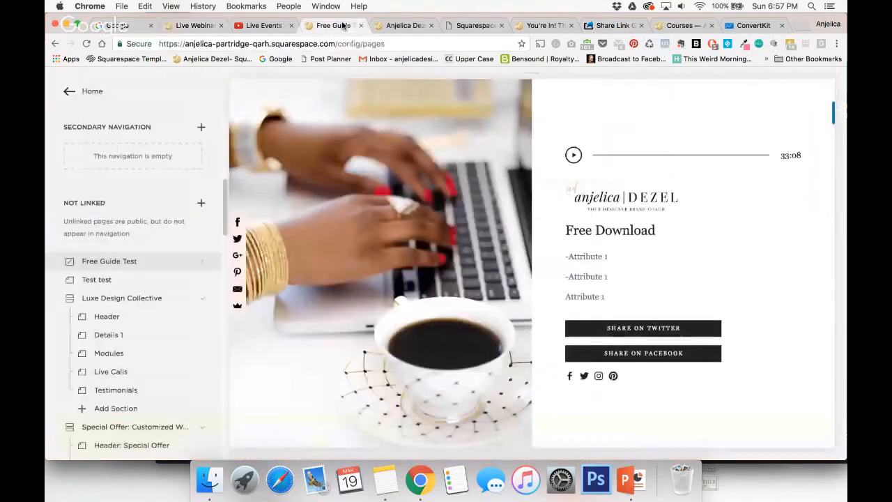
click(97, 284)
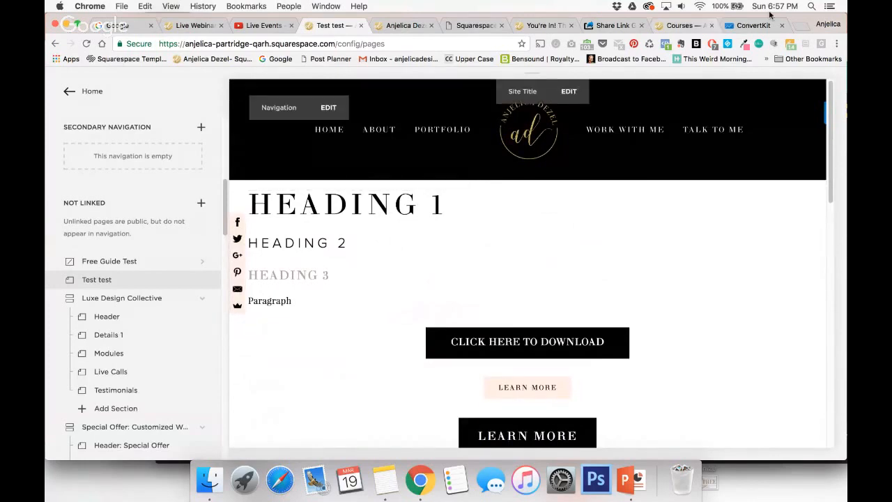
Browse the ConvertKit forms list and open the Squarespace Masterclass 2017 form.
click(760, 27)
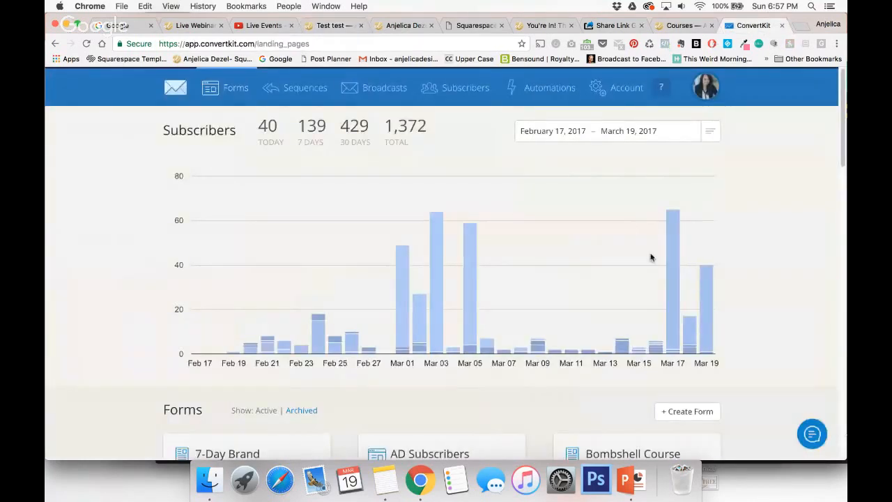
scroll(651, 258, down, 10)
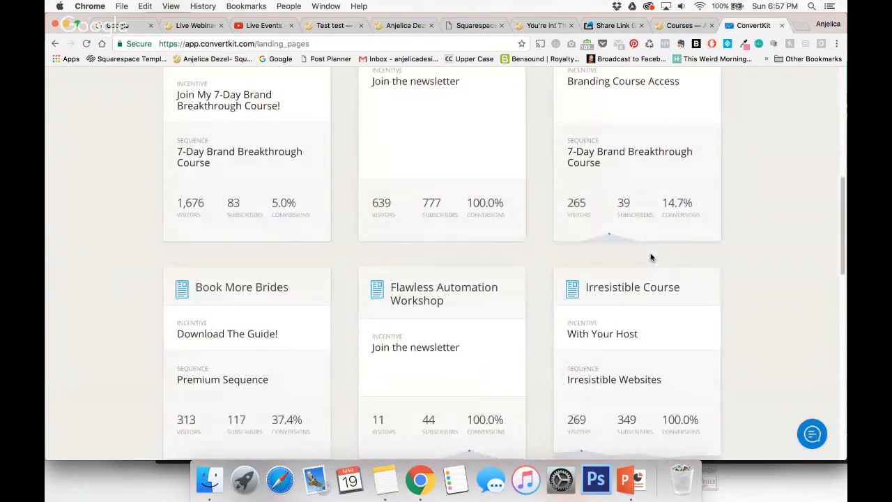
scroll(652, 258, down, 8)
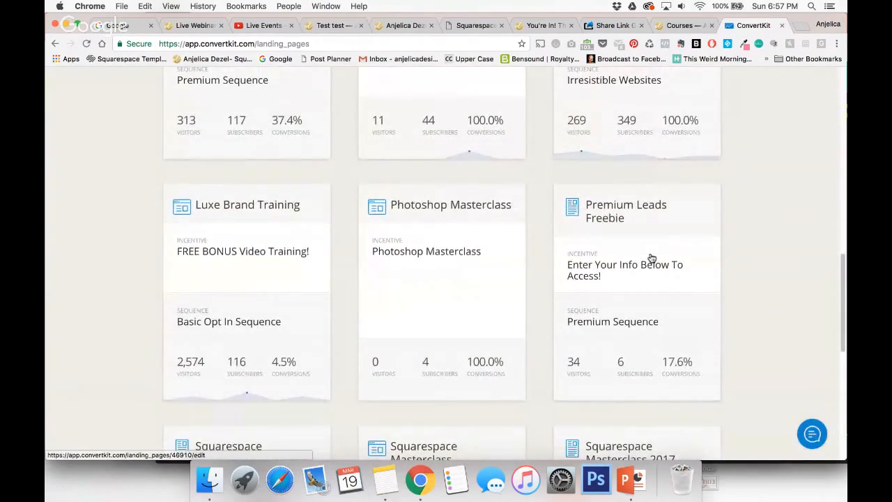
scroll(651, 258, down, 5)
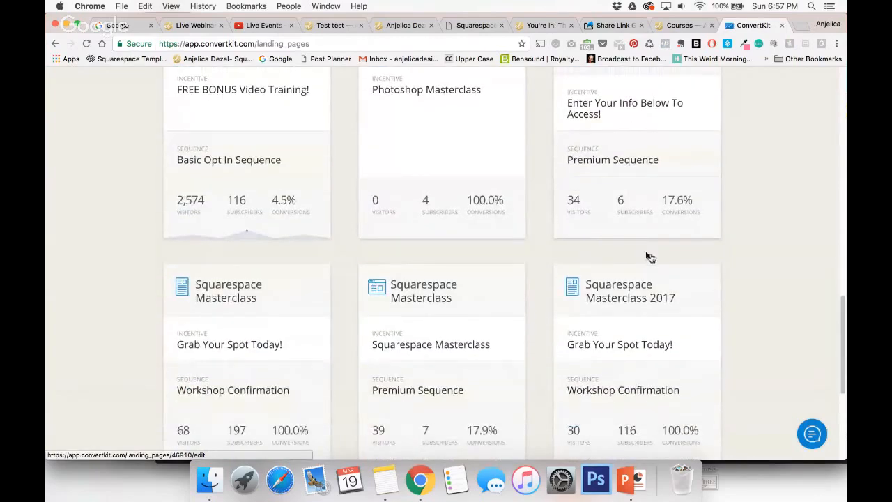
click(608, 296)
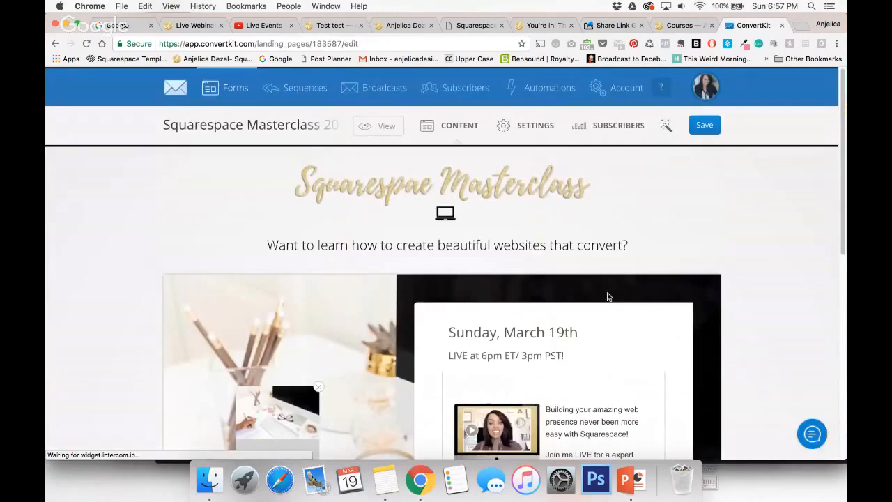
Examine the Squarespace Masterclass 2017 landing page content, from its heading to the sign-up button and form link.
scroll(605, 280, down, 2)
scroll(605, 280, down, 10)
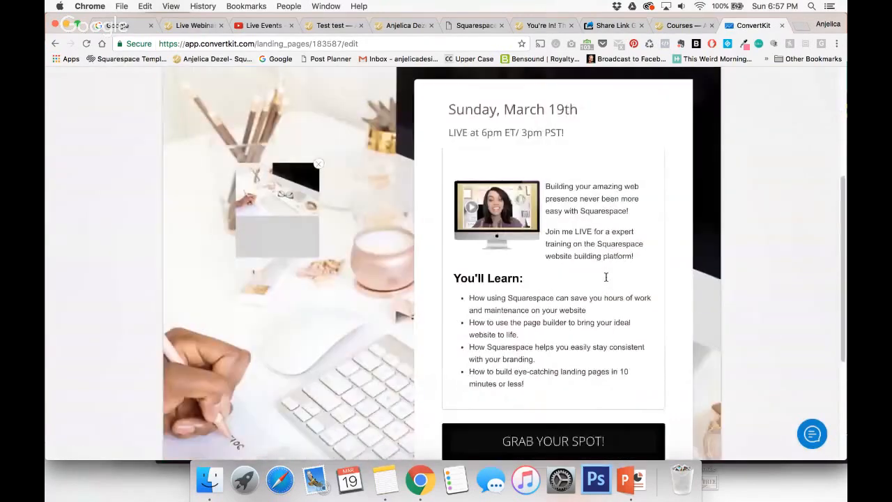
scroll(606, 280, up, 12)
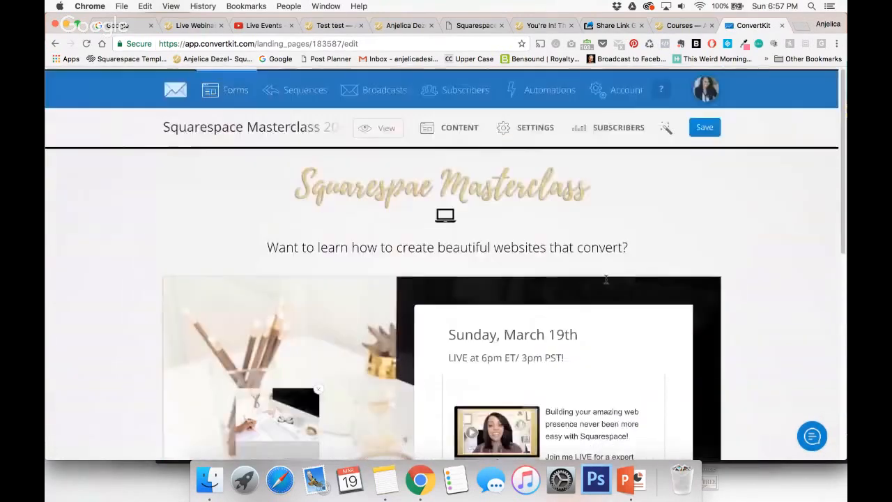
scroll(606, 281, down, 4)
scroll(606, 281, up, 2)
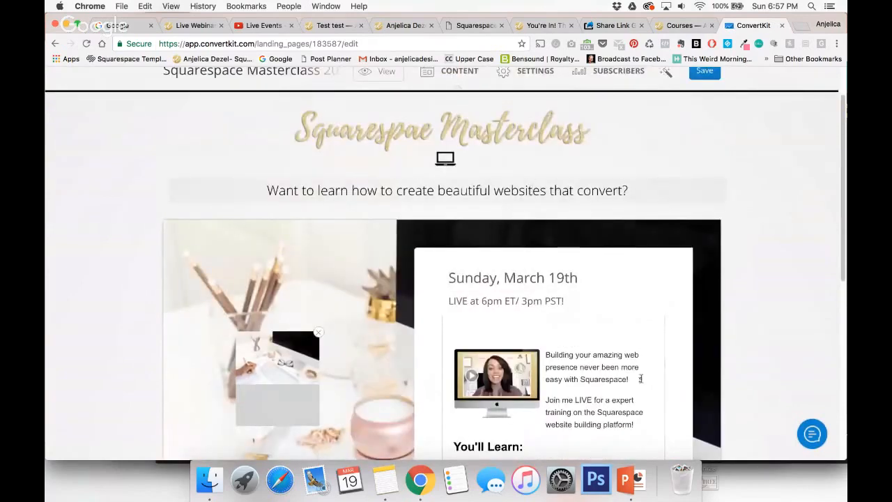
scroll(641, 379, down, 4)
click(606, 273)
scroll(499, 301, down, 5)
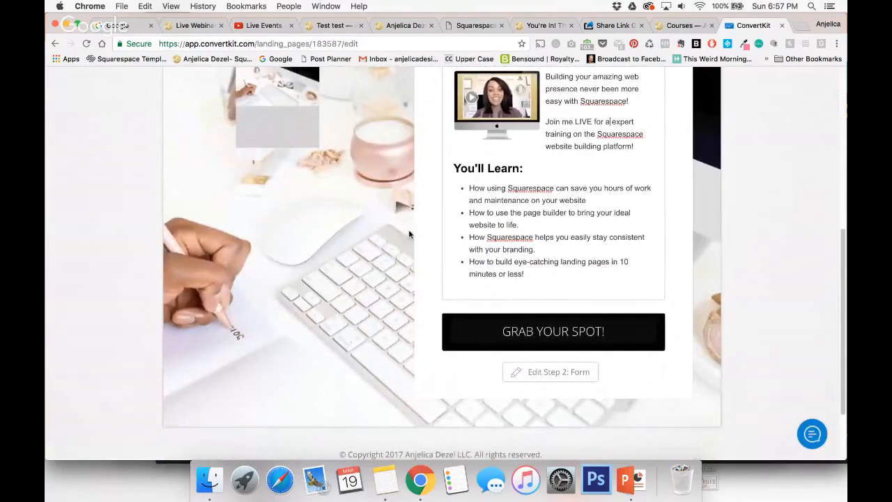
scroll(735, 322, up, 1)
scroll(735, 322, up, 5)
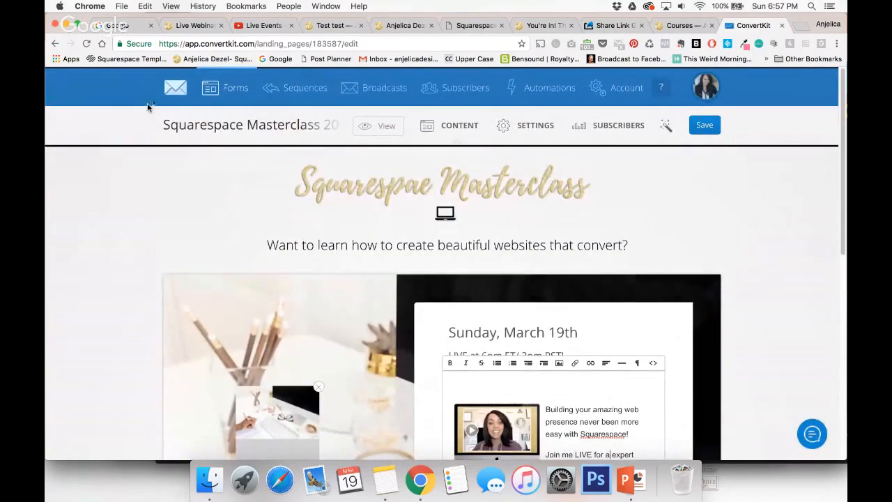
Return to the ConvertKit forms list and open the Squarespace Masterclass form that uses the Premium Sequence.
click(236, 88)
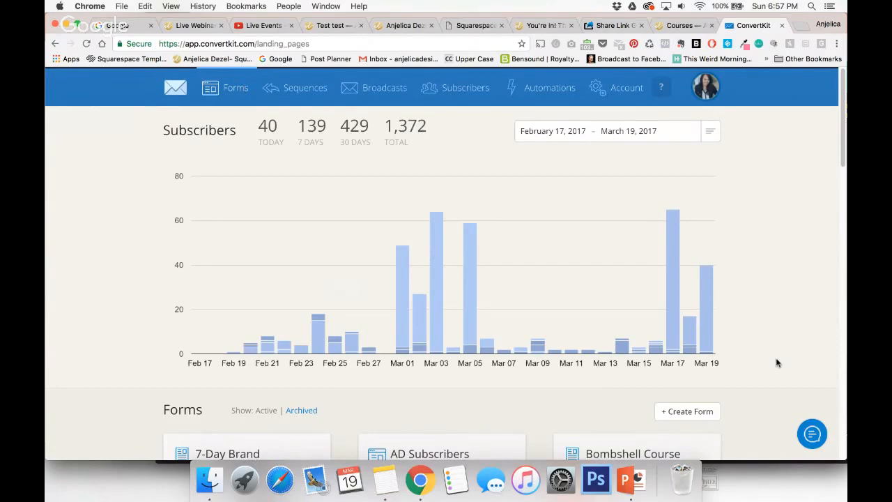
scroll(777, 362, down, 6)
scroll(777, 362, down, 2)
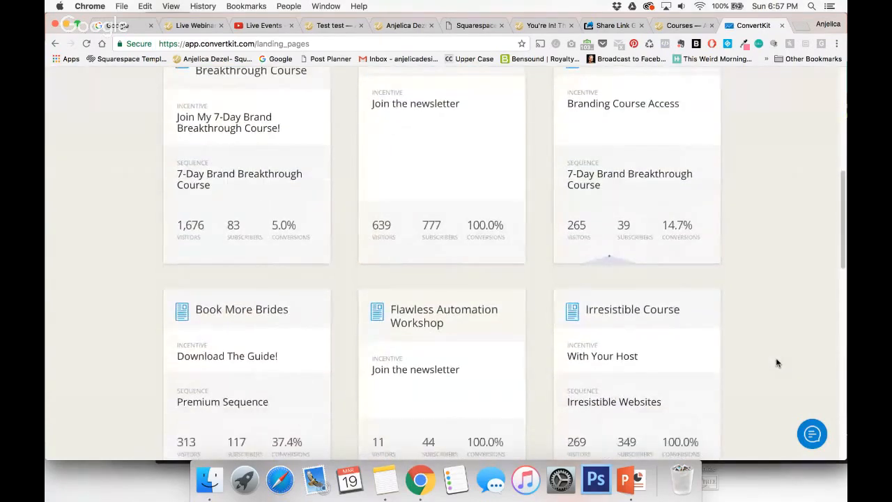
scroll(777, 362, down, 2)
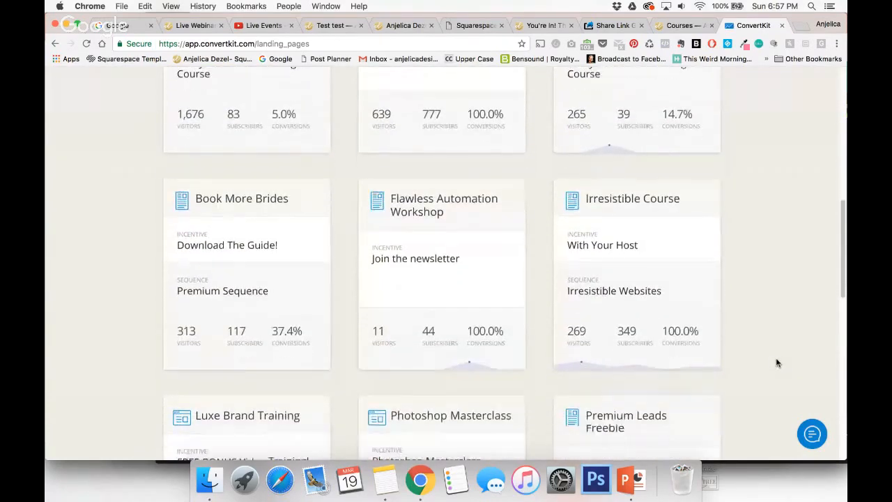
scroll(777, 363, down, 2)
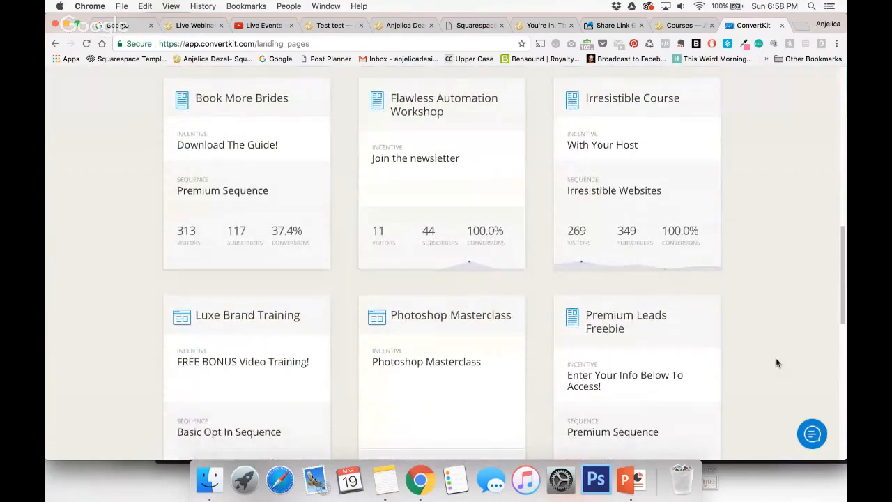
scroll(777, 363, down, 1)
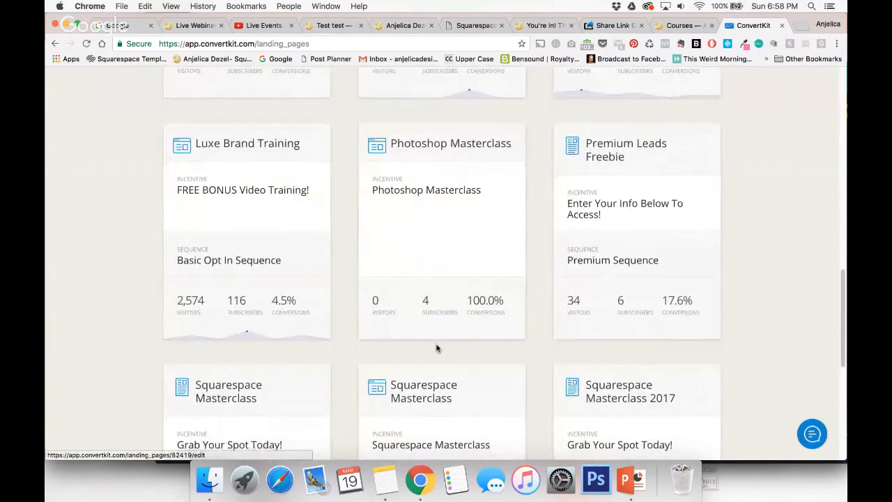
scroll(436, 349, down, 1)
click(421, 336)
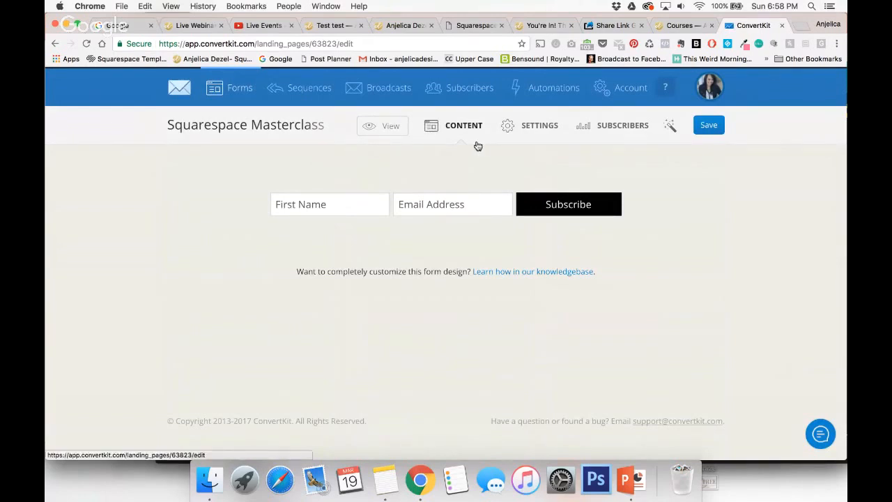
Open the embed settings of the Squarespace Masterclass form and select its one-line JavaScript code.
click(531, 127)
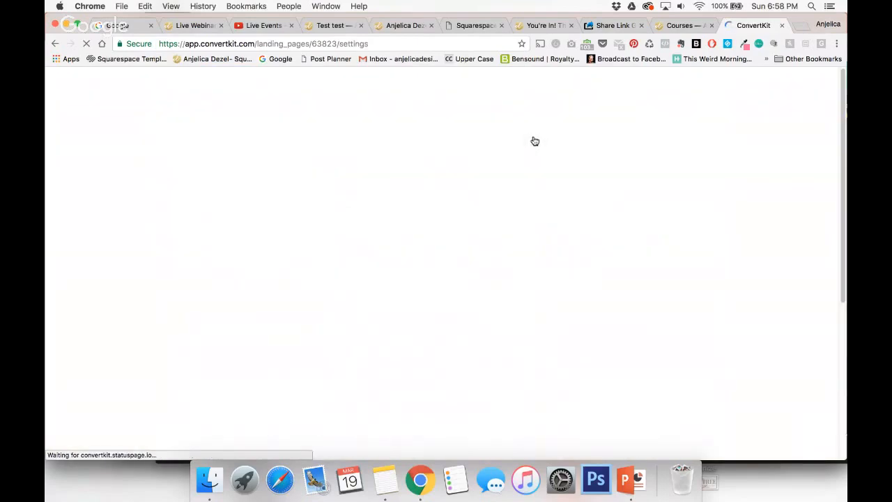
scroll(508, 239, down, 3)
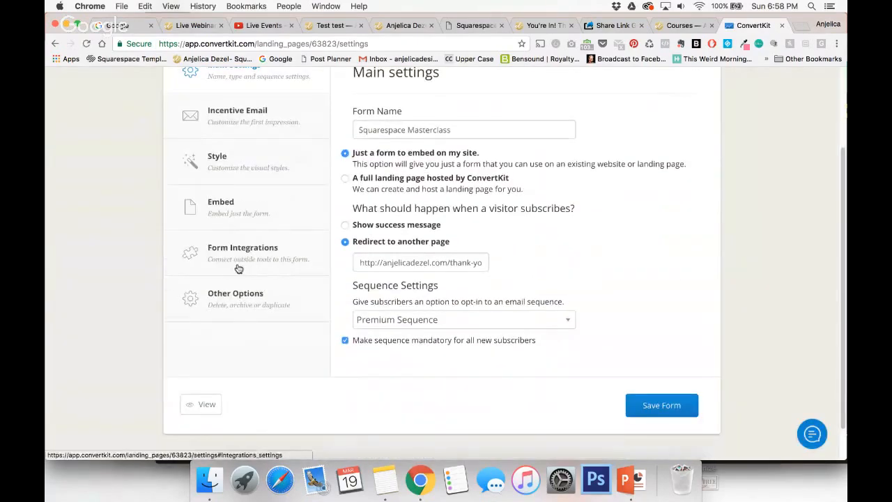
click(226, 206)
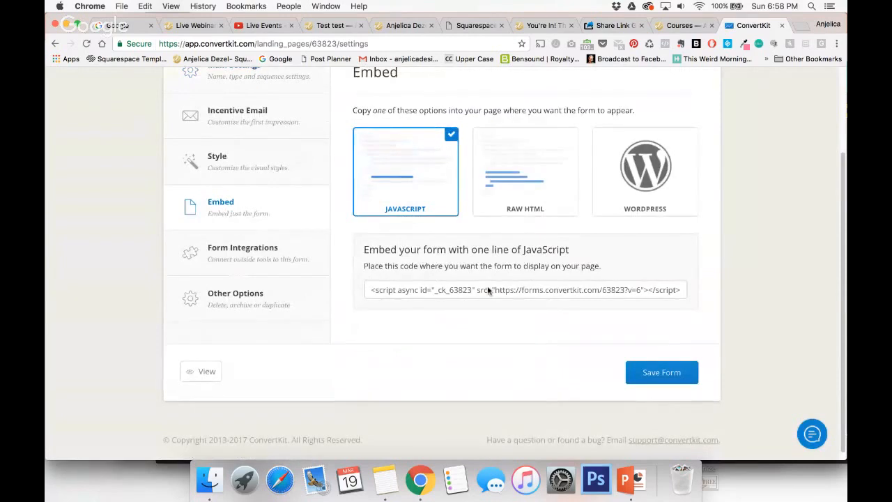
click(510, 290)
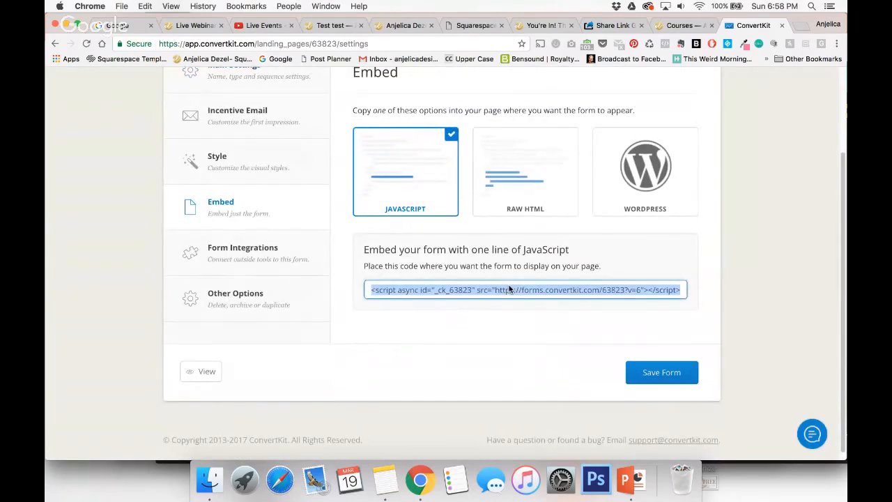
Switch the form's embed option to Raw HTML and copy the complete form code.
click(549, 159)
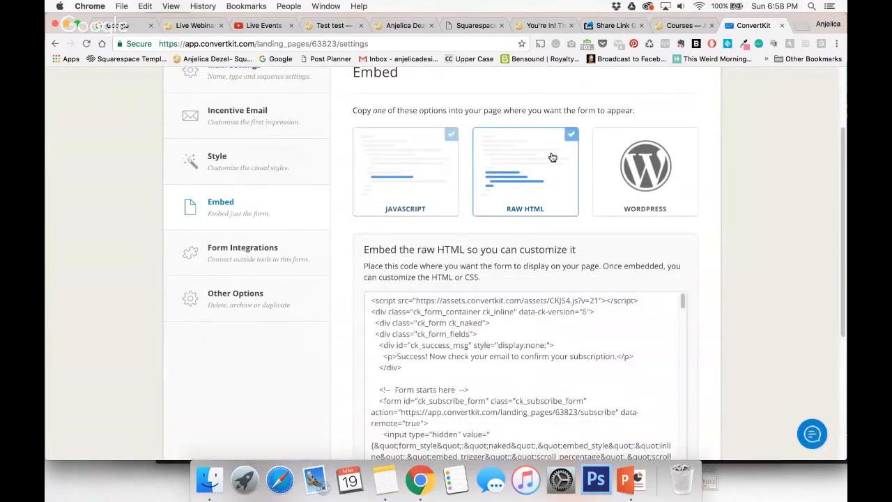
scroll(651, 268, down, 2)
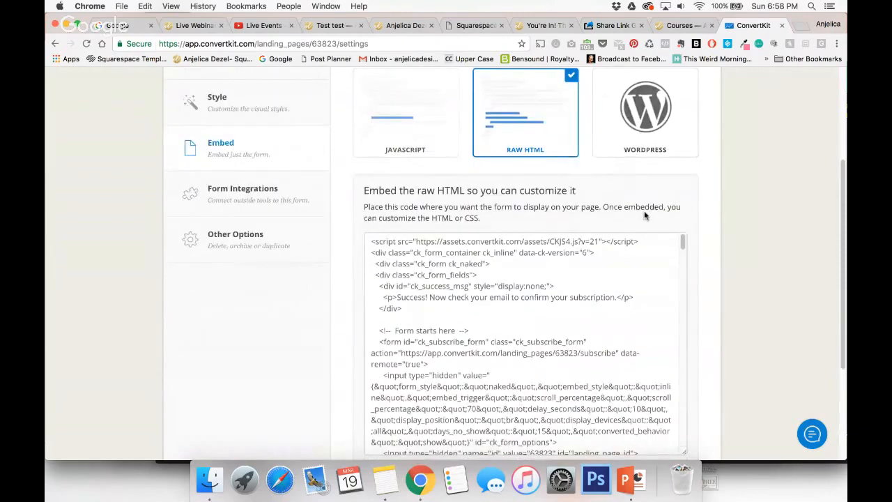
click(517, 335)
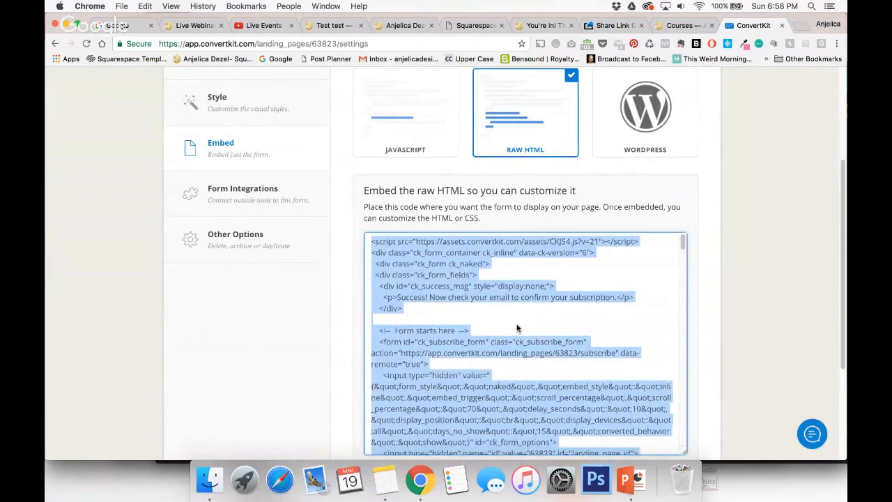
Edit the Test test page content in Squarespace and insert a Code block above Heading 1.
click(333, 26)
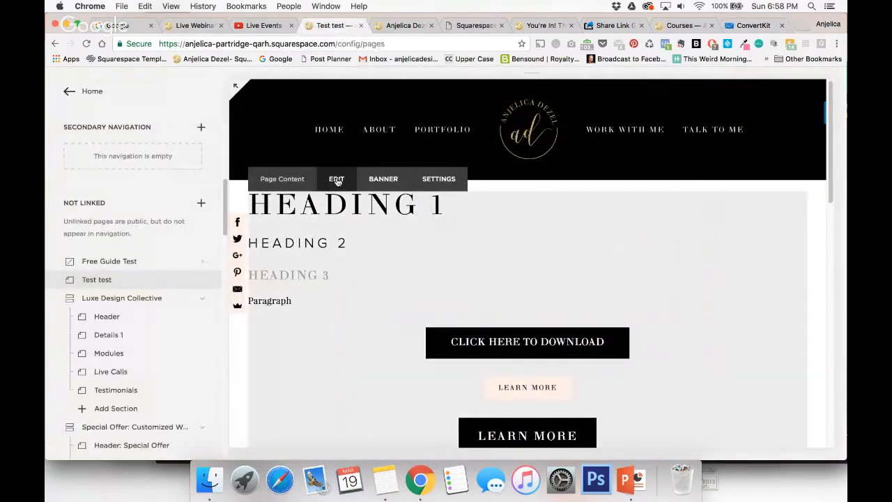
click(336, 179)
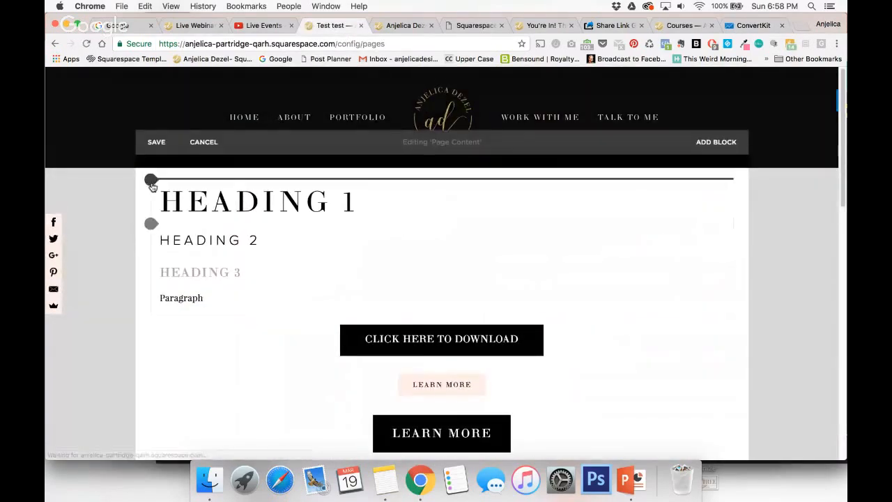
click(151, 181)
scroll(230, 182, down, 4)
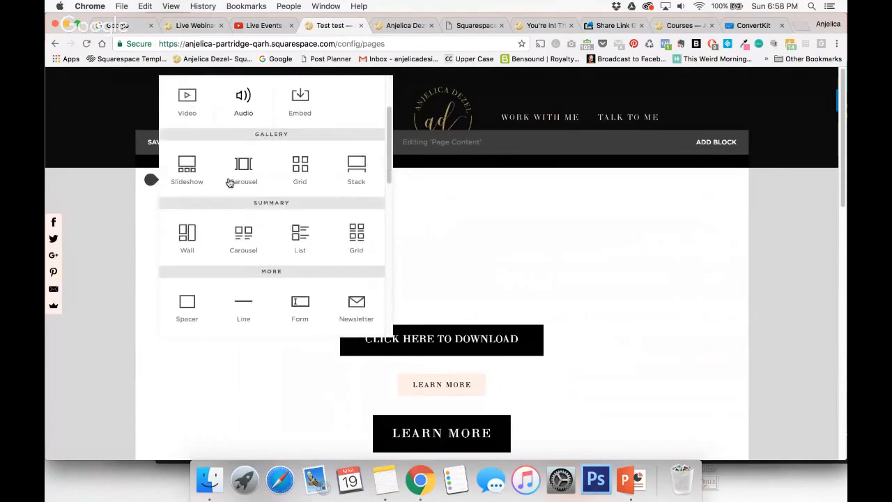
scroll(230, 183, down, 3)
click(248, 212)
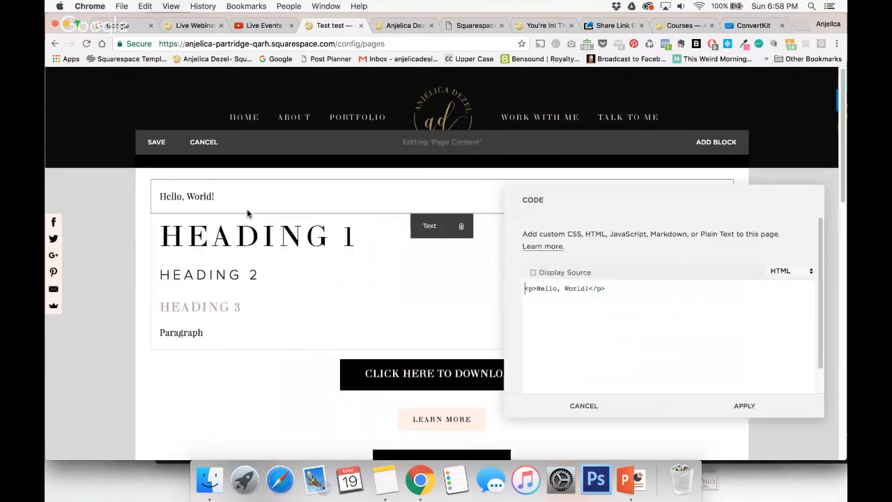
Replace the Code block's placeholder with the copied ConvertKit form code, save the Test test page and preview it full screen.
click(577, 289)
key(super+a)
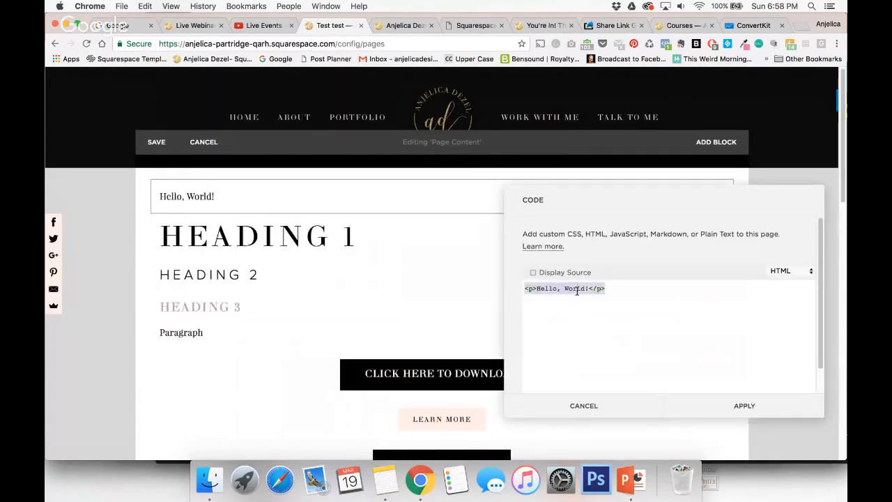
key(BackSpace)
text(.ck_form_v6.ck_slide_up .ck_naked + .ck_close_link {     right: 35px;   } })
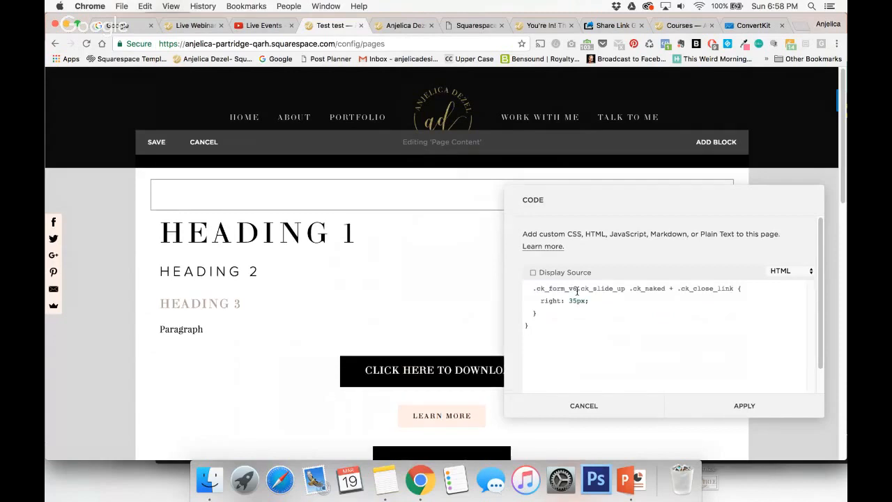
click(729, 409)
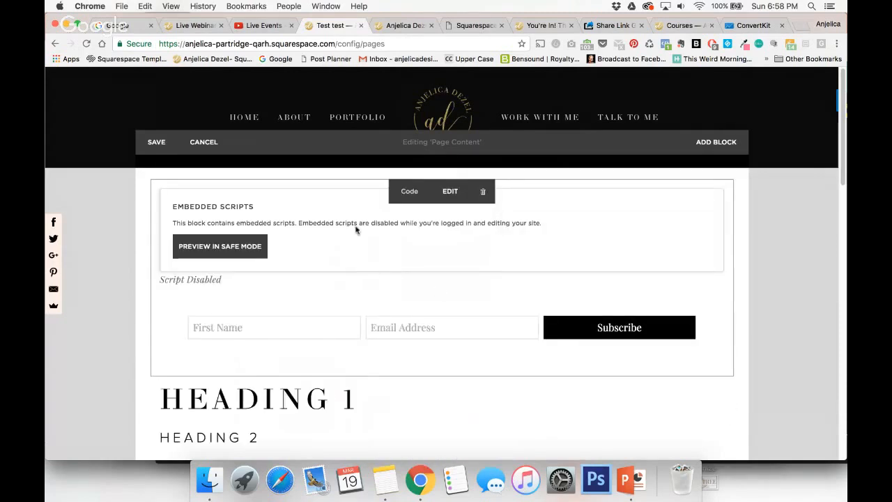
click(152, 142)
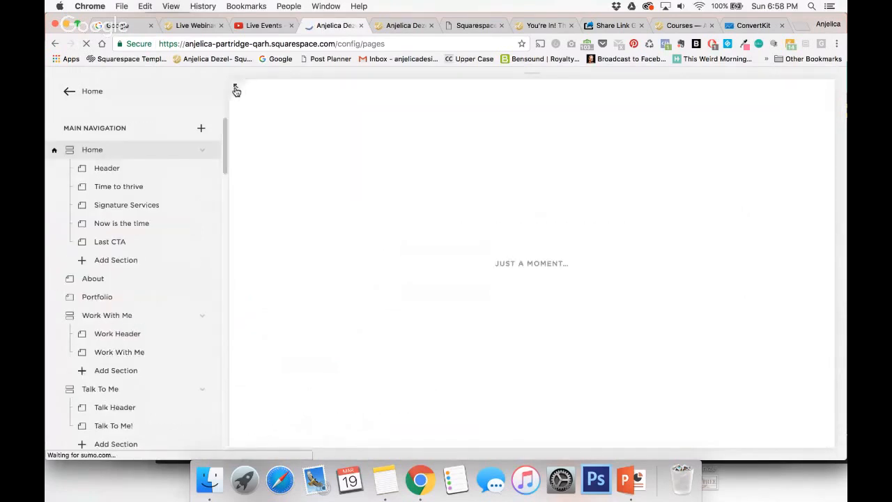
click(236, 89)
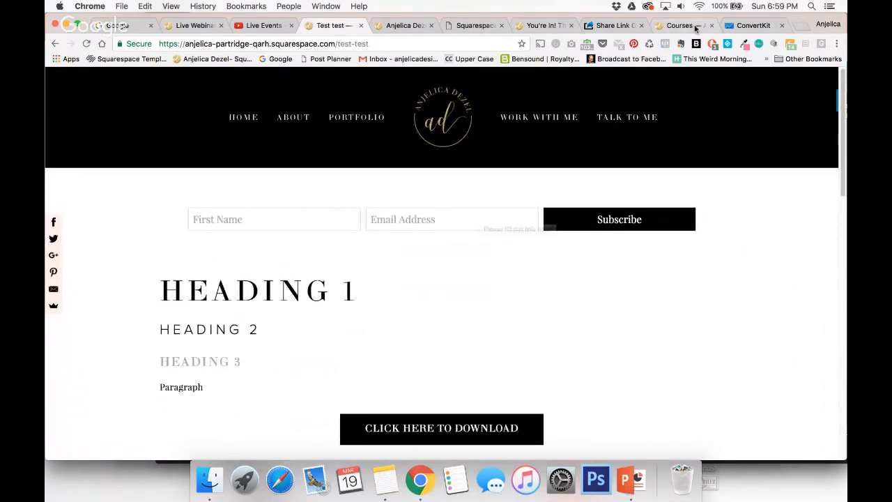
Check the webinar chat, return to the Squarespace pages and open the Action settings of the Free Guide Test cover page.
click(190, 25)
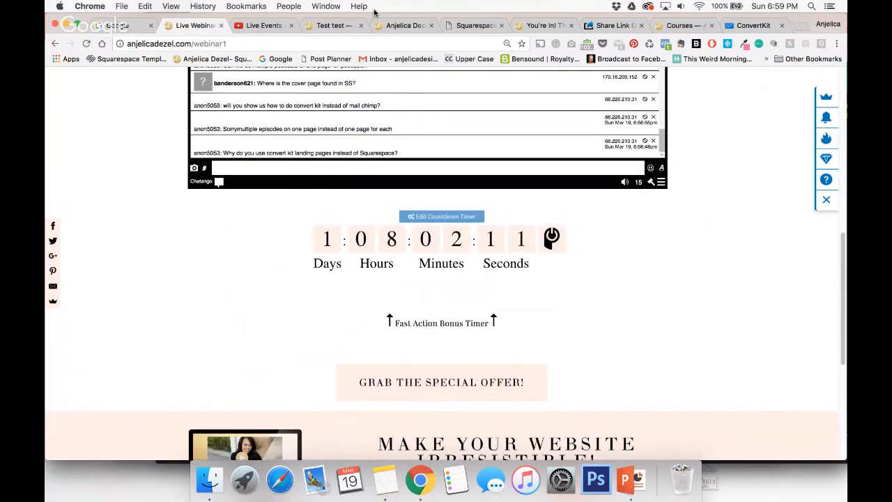
click(337, 26)
click(55, 77)
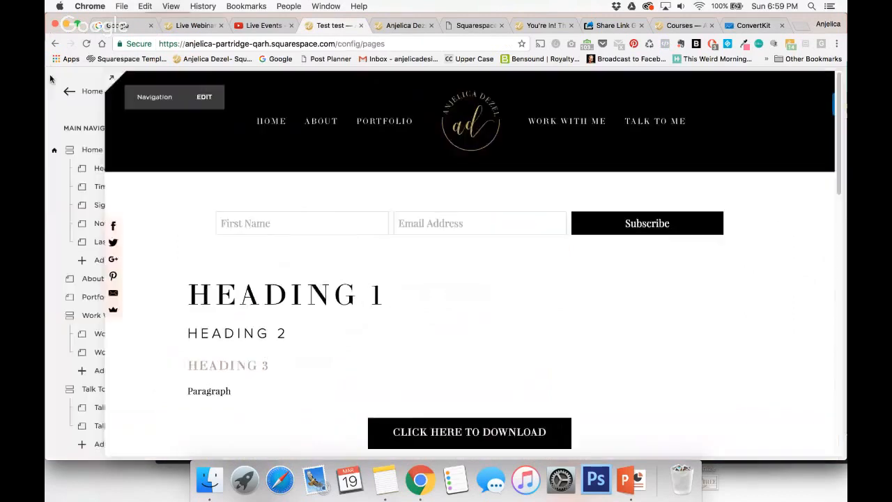
scroll(123, 219, down, 5)
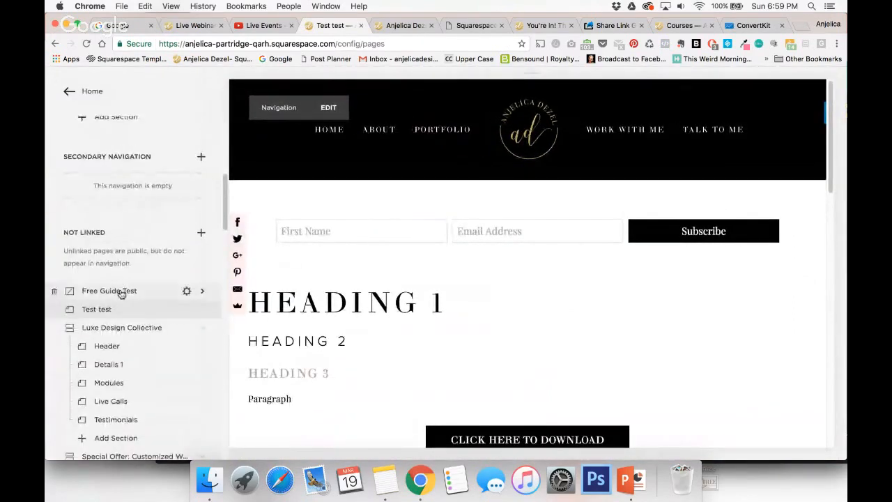
click(121, 291)
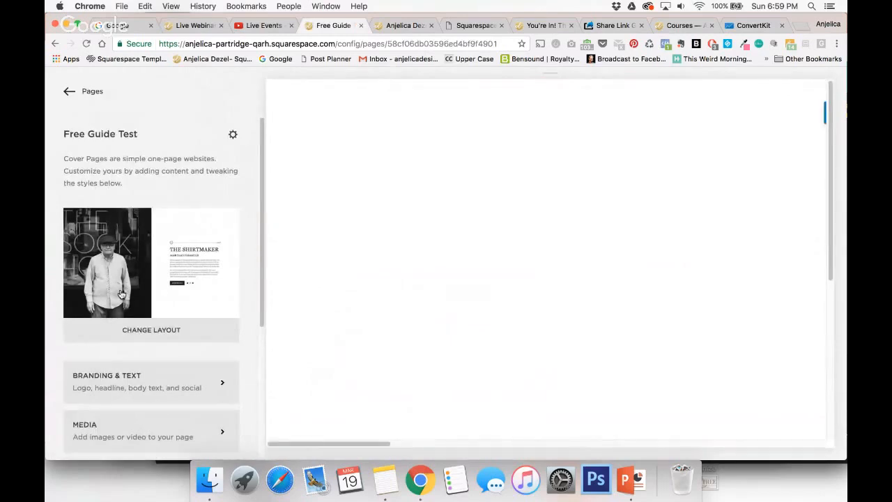
scroll(120, 293, down, 3)
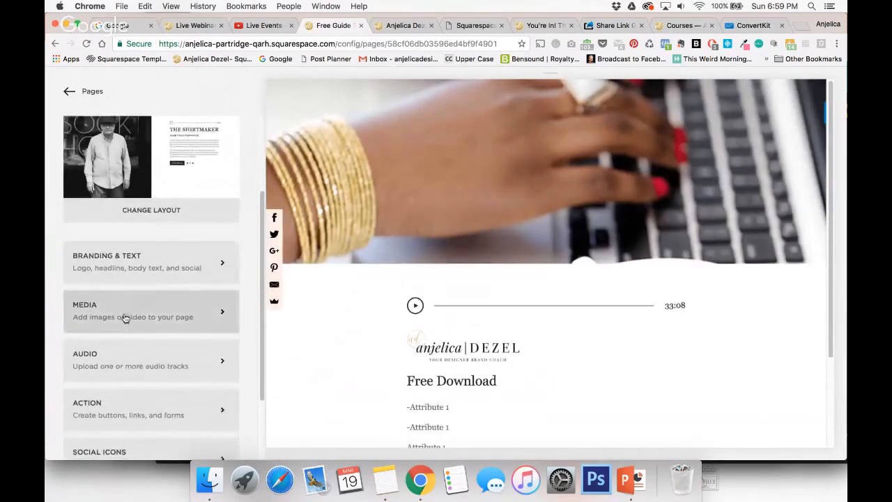
click(139, 410)
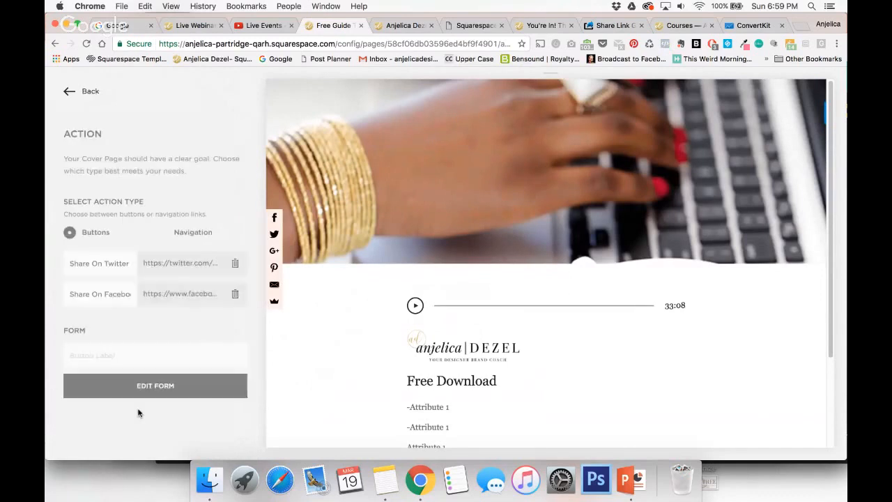
Label the cover page's form button "Form" and clear the Share On Twitter and Share On Facebook button labels.
click(120, 356)
text(Form)
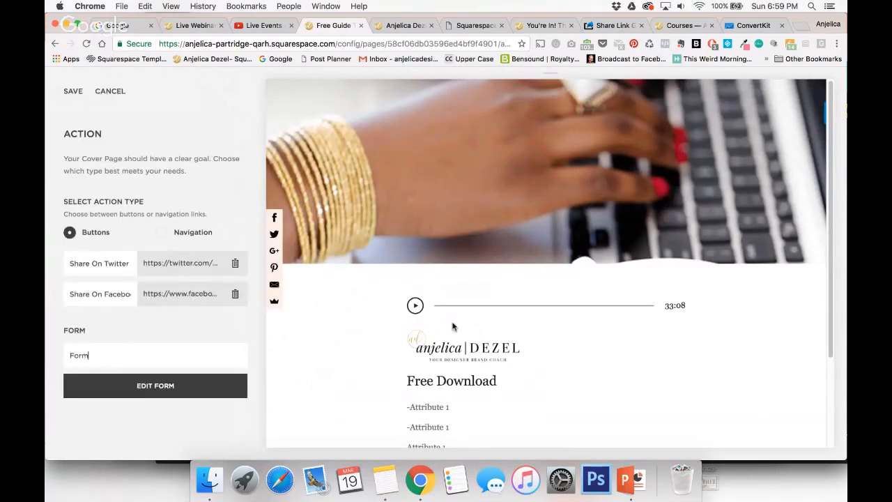
scroll(452, 326, down, 2)
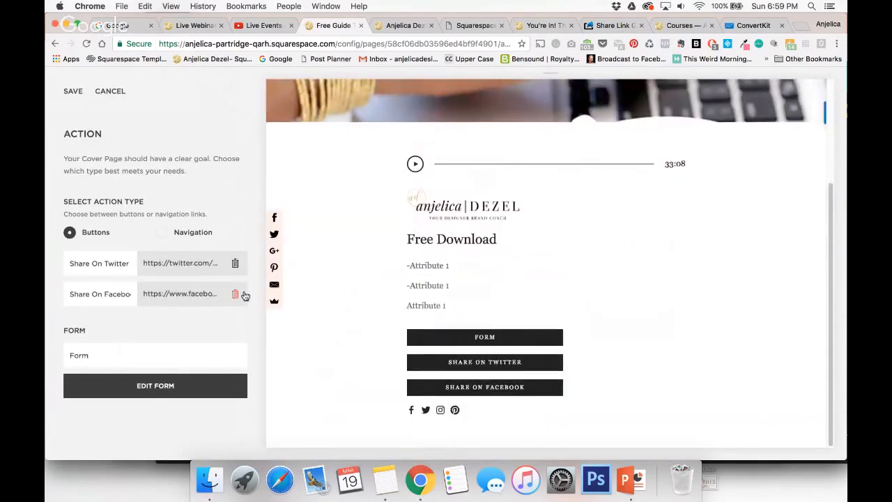
triple_click(104, 294)
key(BackSpace)
triple_click(105, 263)
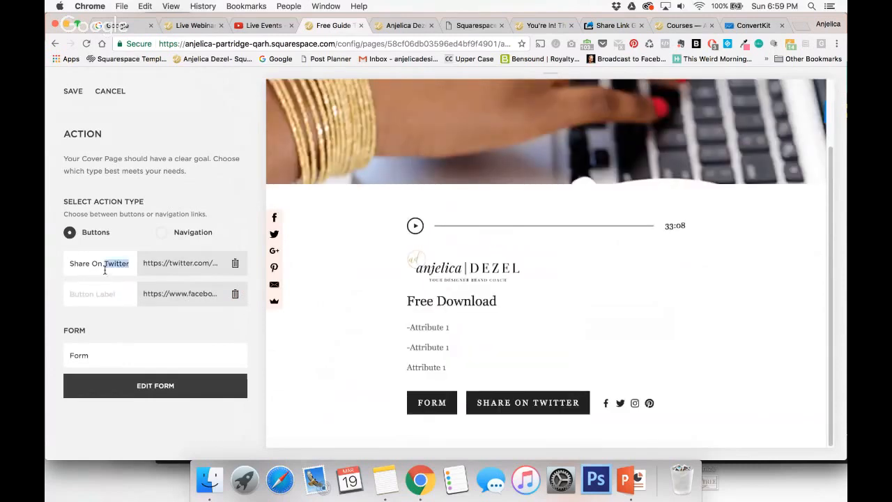
key(BackSpace)
Open the cover page's custom form for editing and show its storage options.
mouse_move(449, 403)
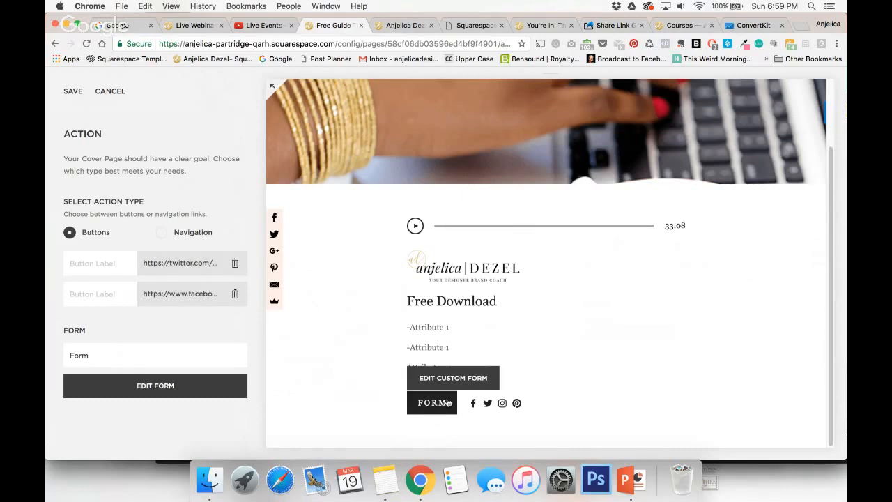
click(155, 388)
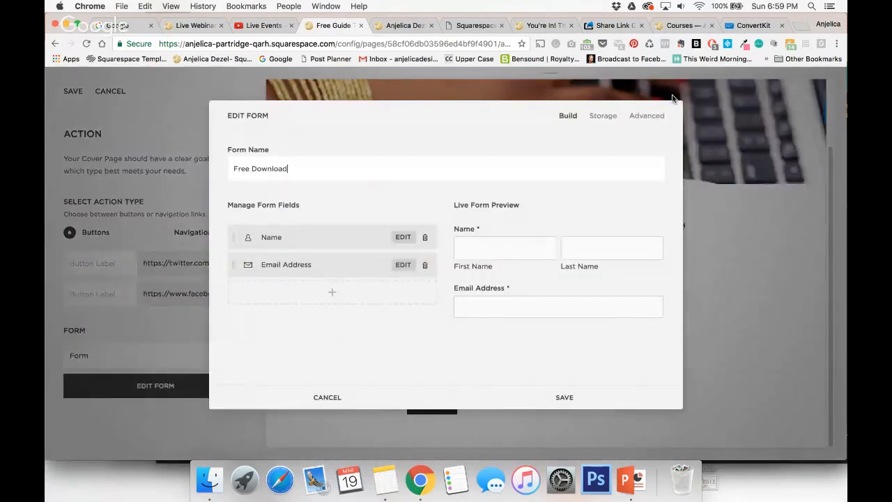
click(602, 115)
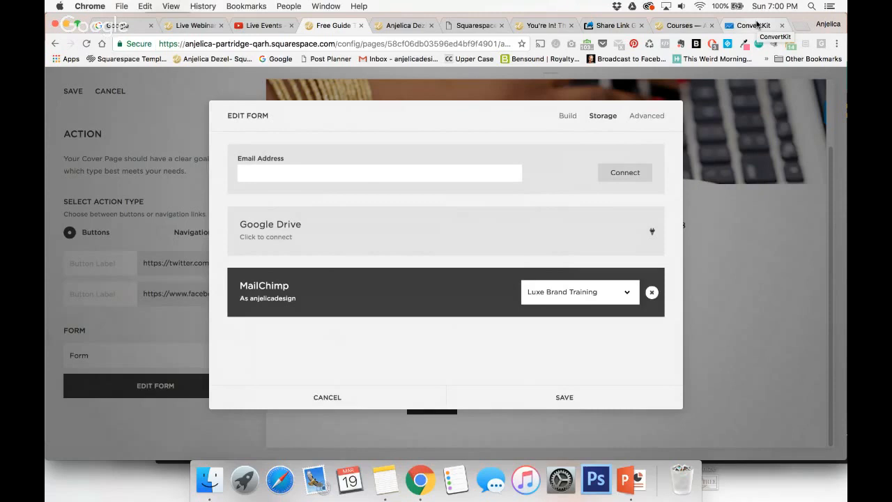
Search Google in a new tab for the blogger's name plus "convertkit squarespace" and open the article on connecting ConvertKit to a Squarespace button.
click(803, 28)
text(megan)
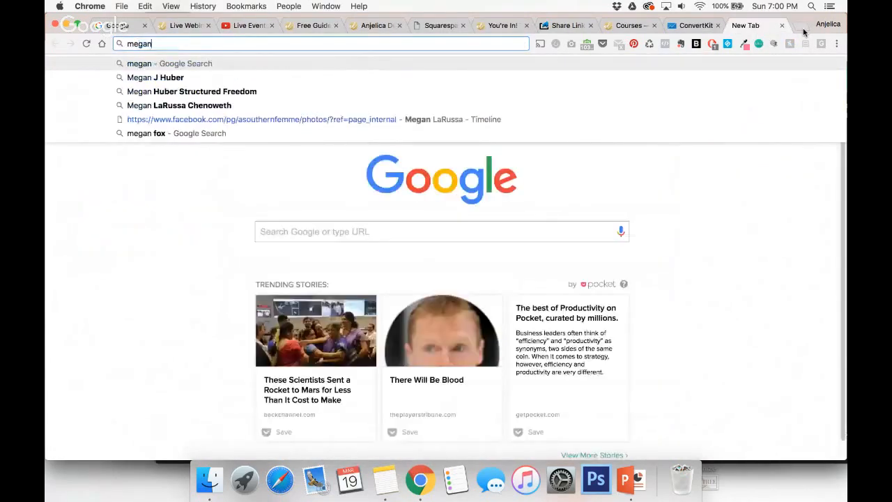
text( minns)
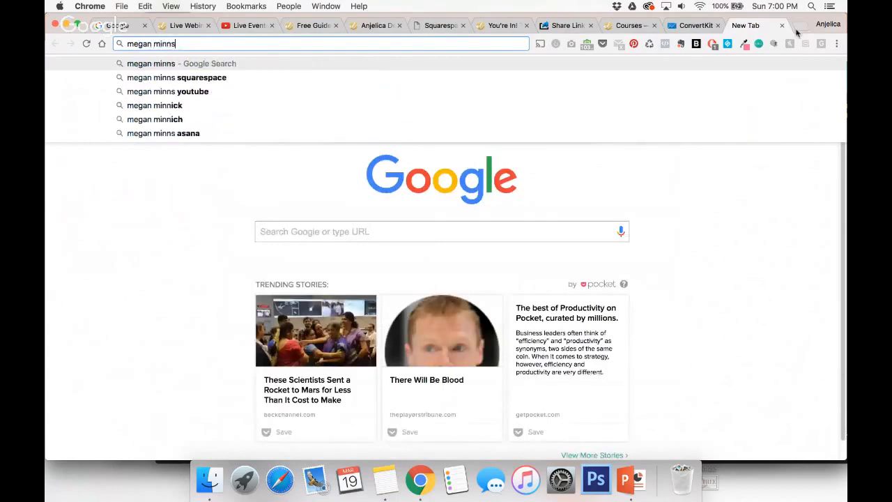
text( con)
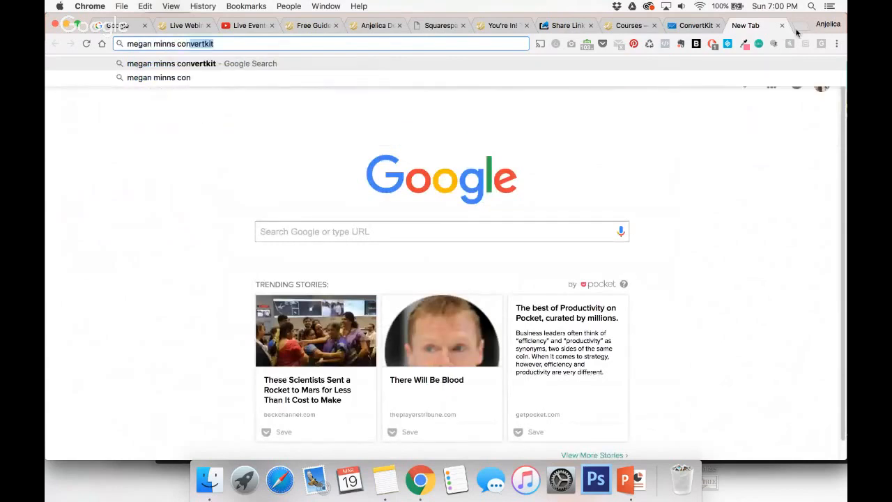
text(vertkit squ)
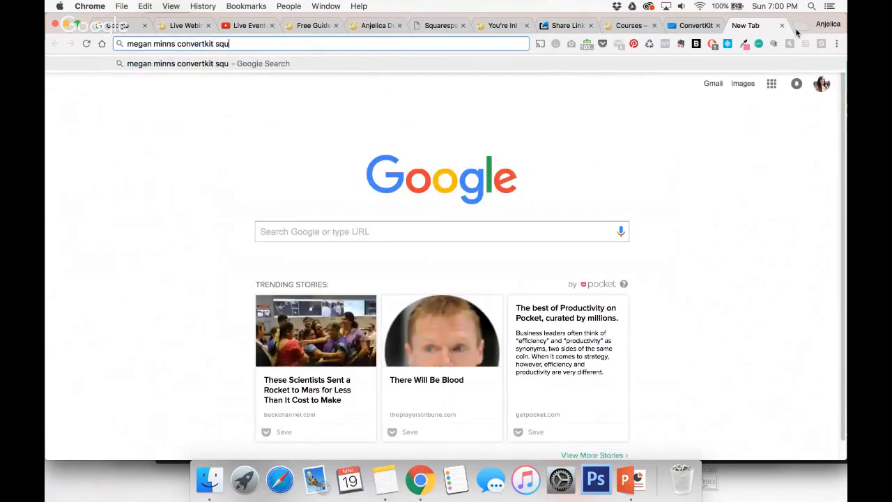
text(arespace)
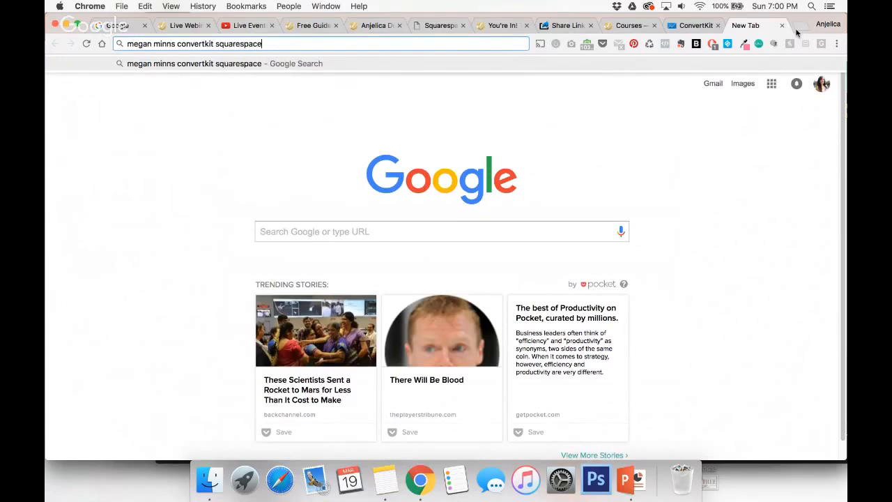
key(Return)
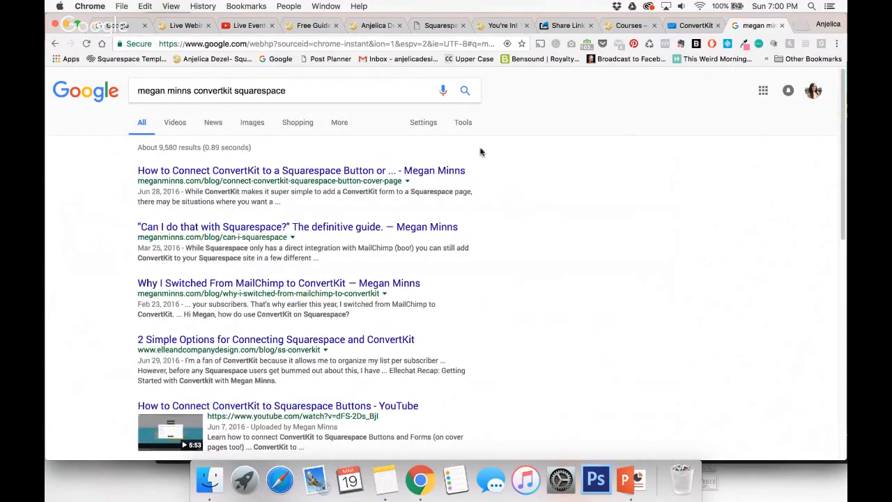
click(404, 171)
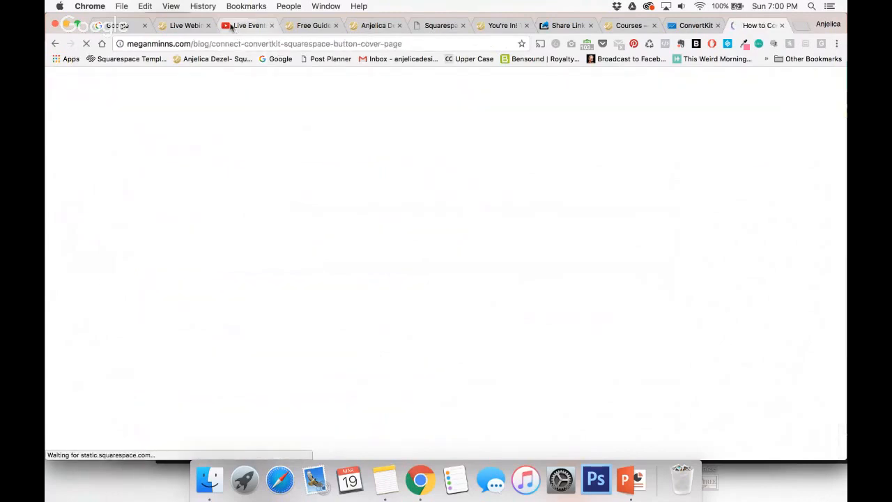
Copy the article's web address and post it in the webinar chat.
click(248, 46)
key(super+c)
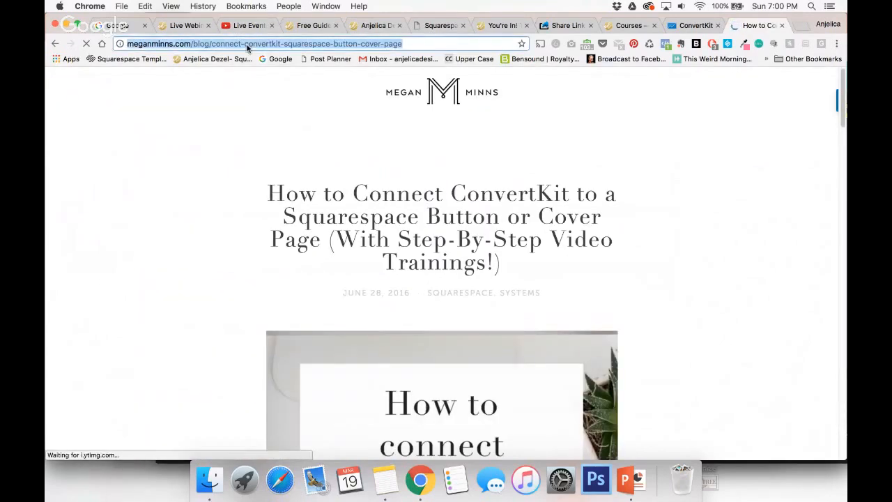
click(177, 26)
key(super+v)
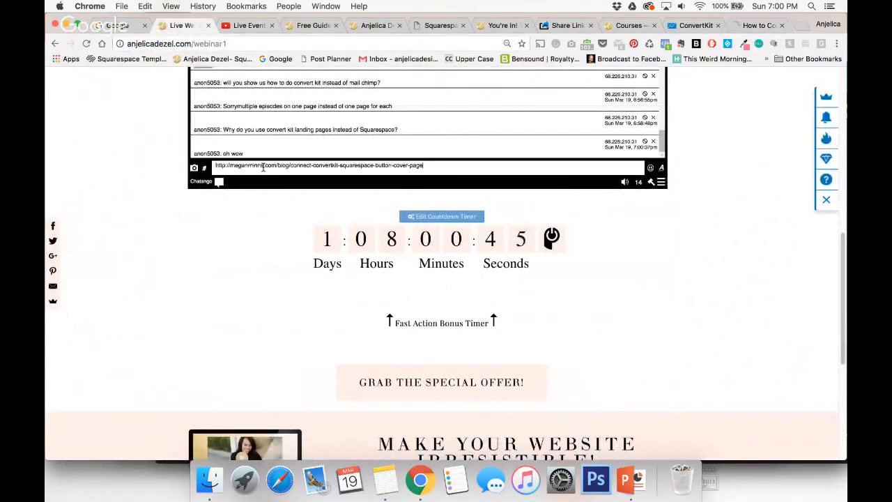
key(Return)
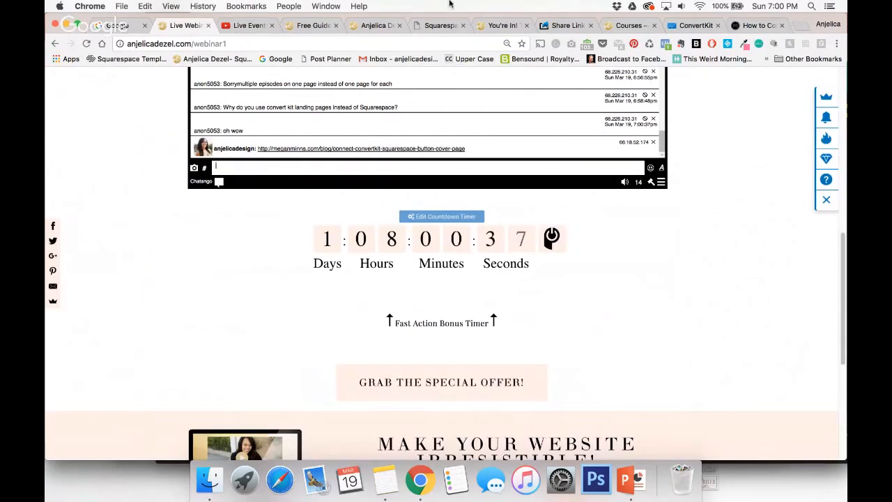
Review the form's storage options on the cover page, and look over the Squarespace Masterclass landing page in ConvertKit.
click(310, 26)
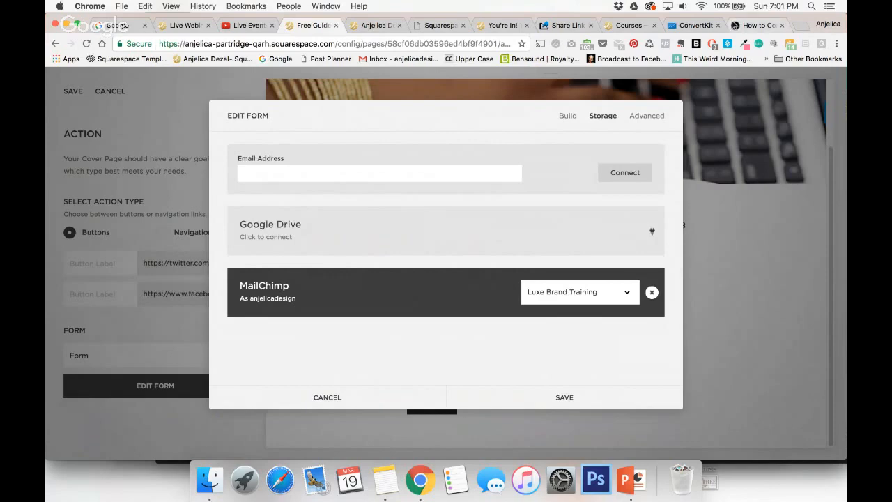
click(437, 26)
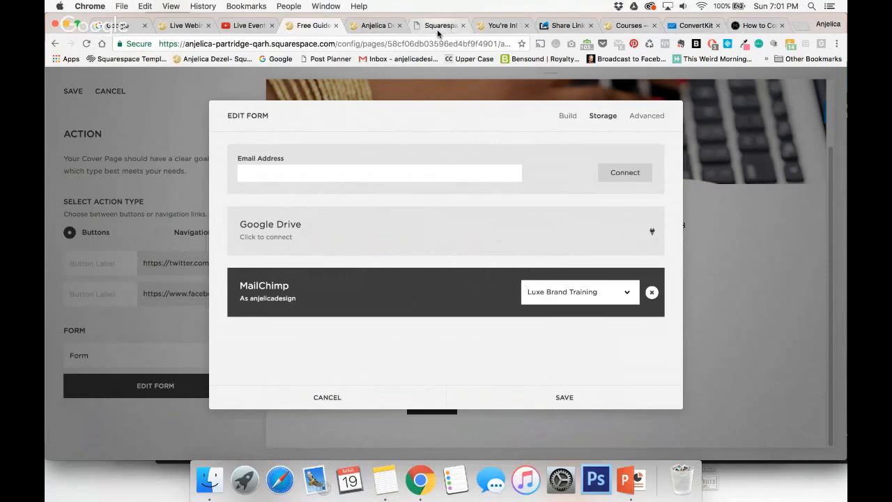
scroll(398, 295, down, 2)
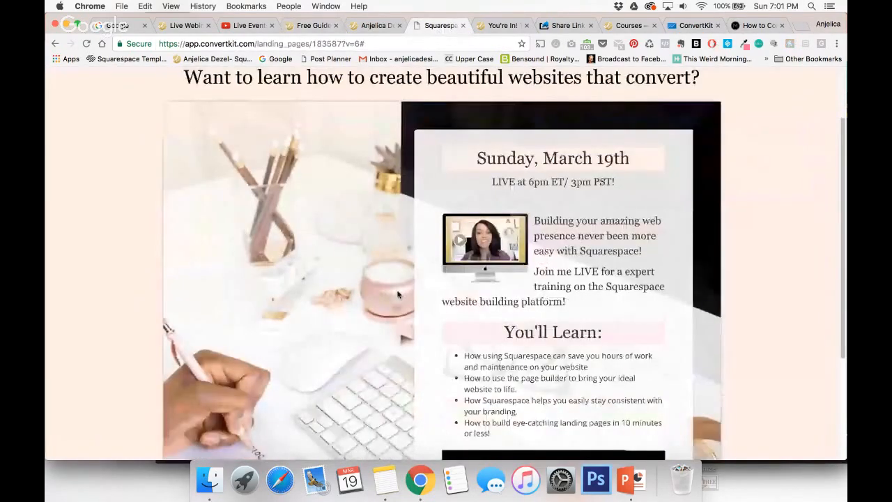
scroll(398, 295, up, 1)
scroll(398, 295, up, 1)
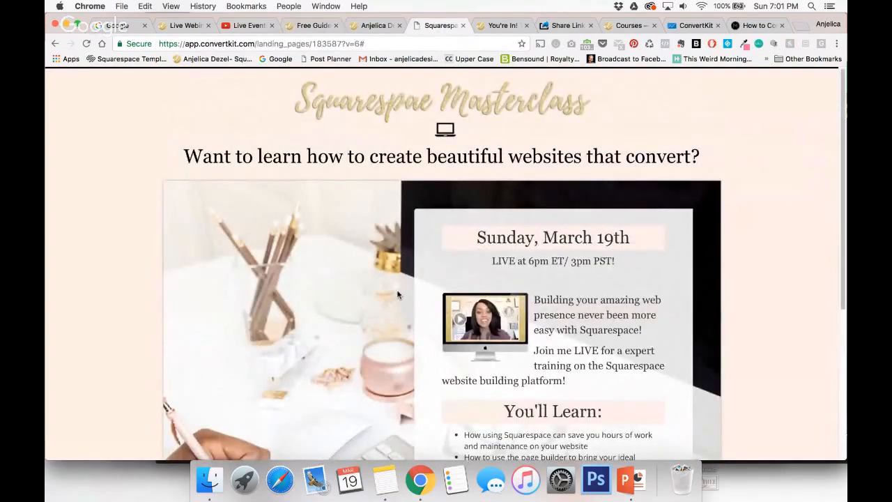
Search Google Images in a new tab for "convertkit landing pages" and enlarge the image of the landing page template choices.
click(802, 25)
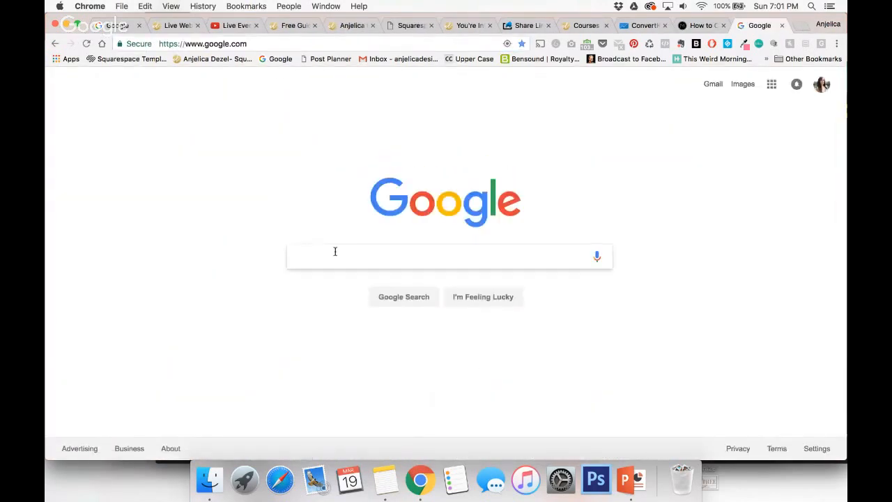
text(convert)
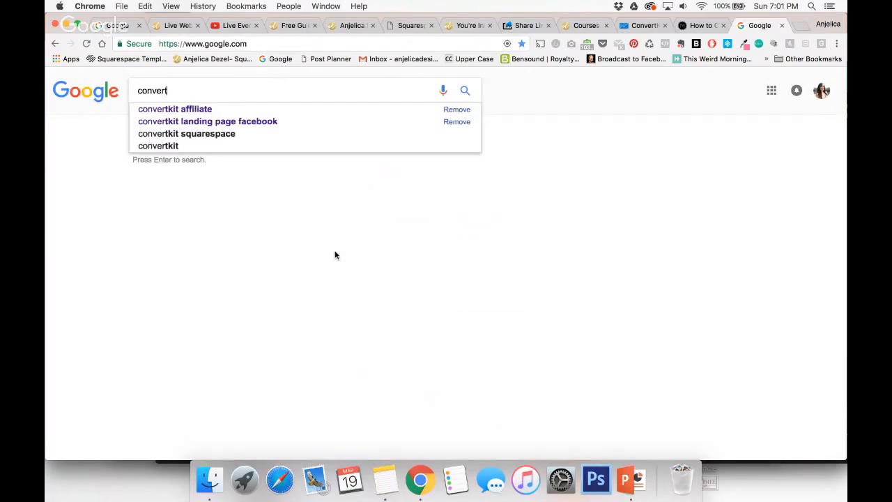
text(kit landin)
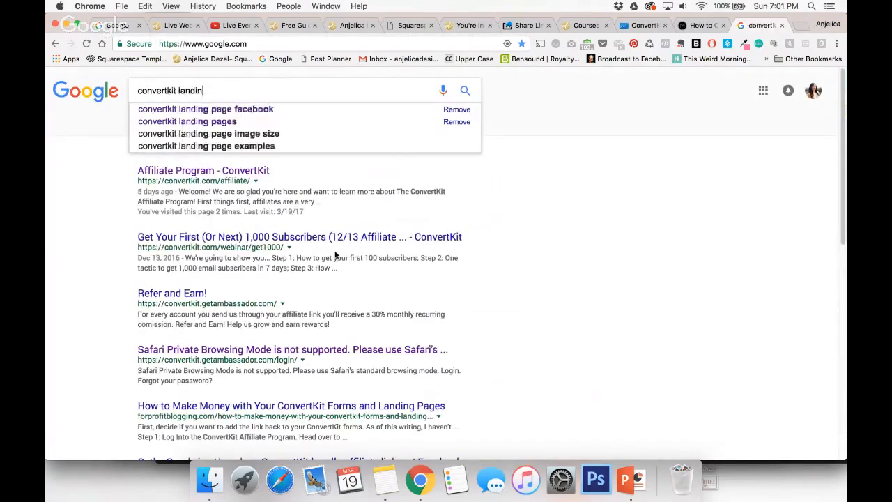
text(g pages)
key(Return)
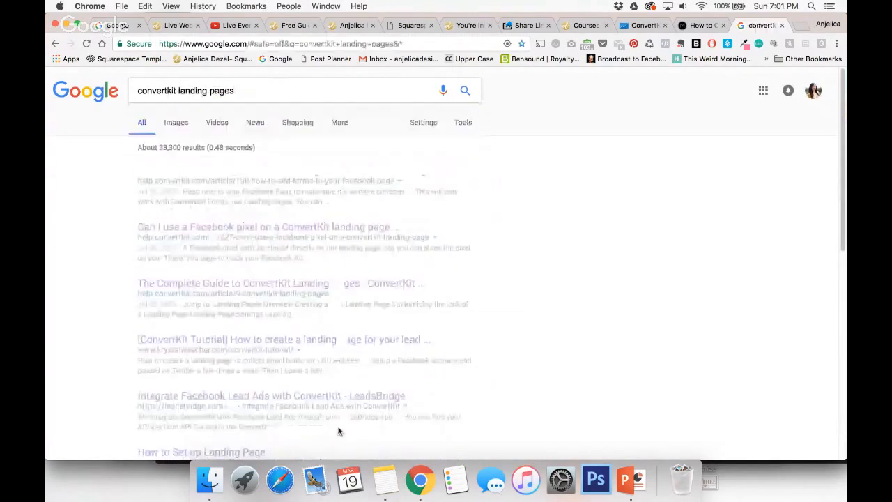
click(173, 125)
click(188, 202)
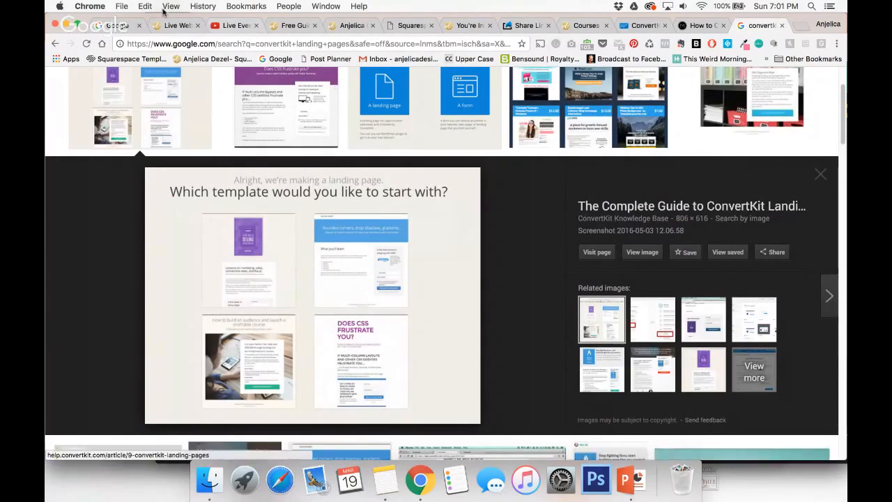
Check the webinar chat, switch to PowerPoint and show the Investment slide, number 31, at 110% zoom.
click(180, 26)
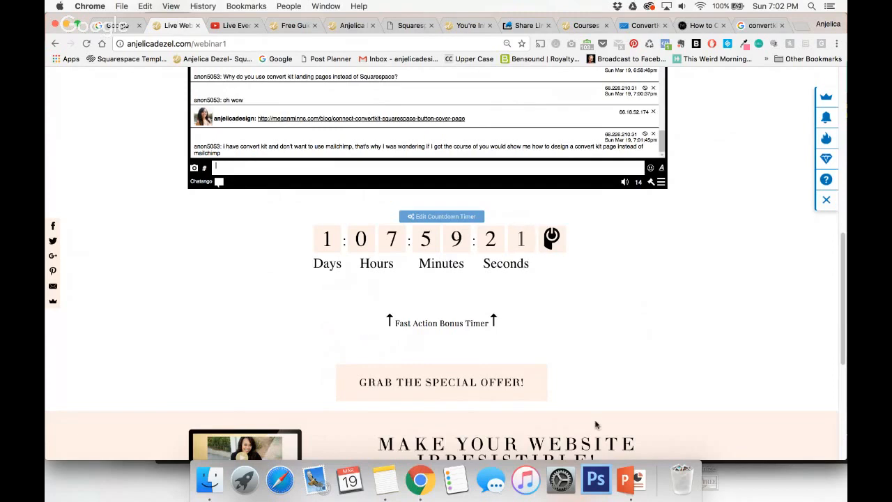
click(630, 481)
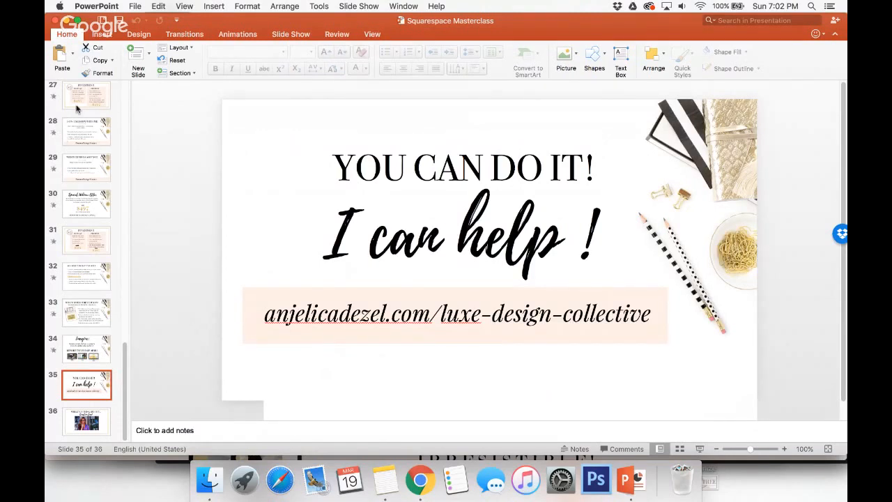
click(86, 255)
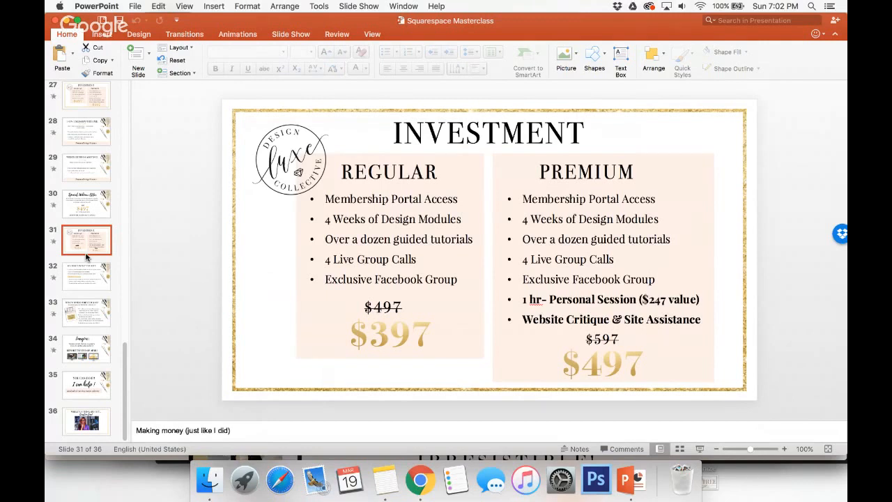
click(784, 450)
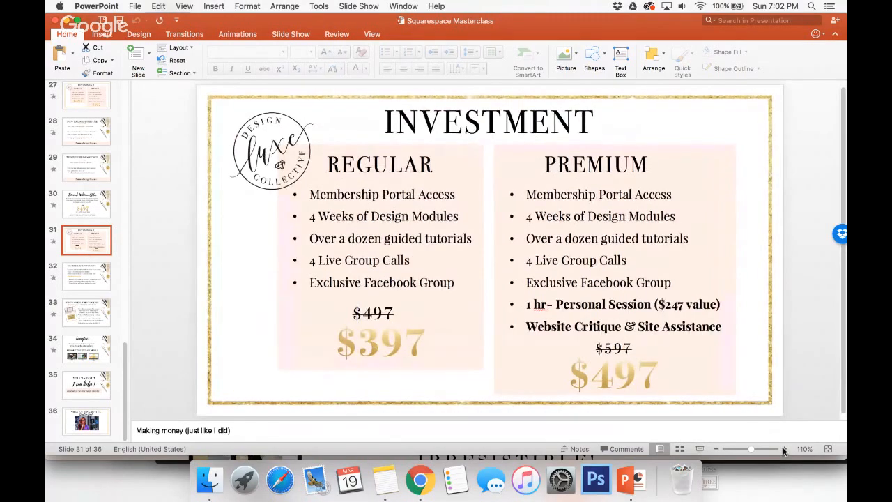